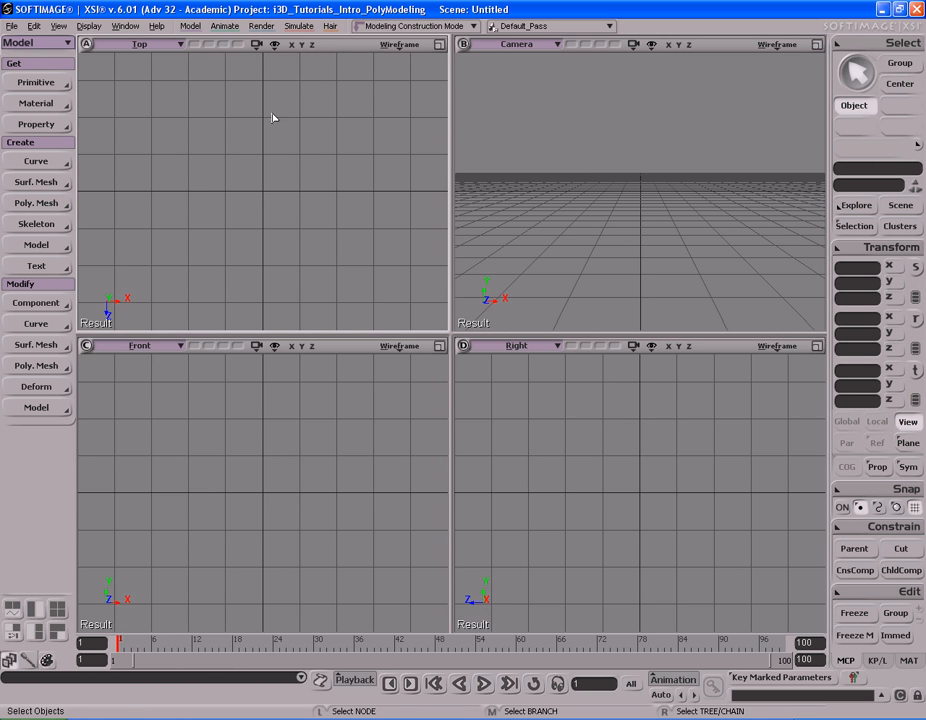
Load keyboard2.gif from the project's Pictures folder as the Top view's rotoscopy image.
{"action": "left_click", "coordinate": [399, 47]}
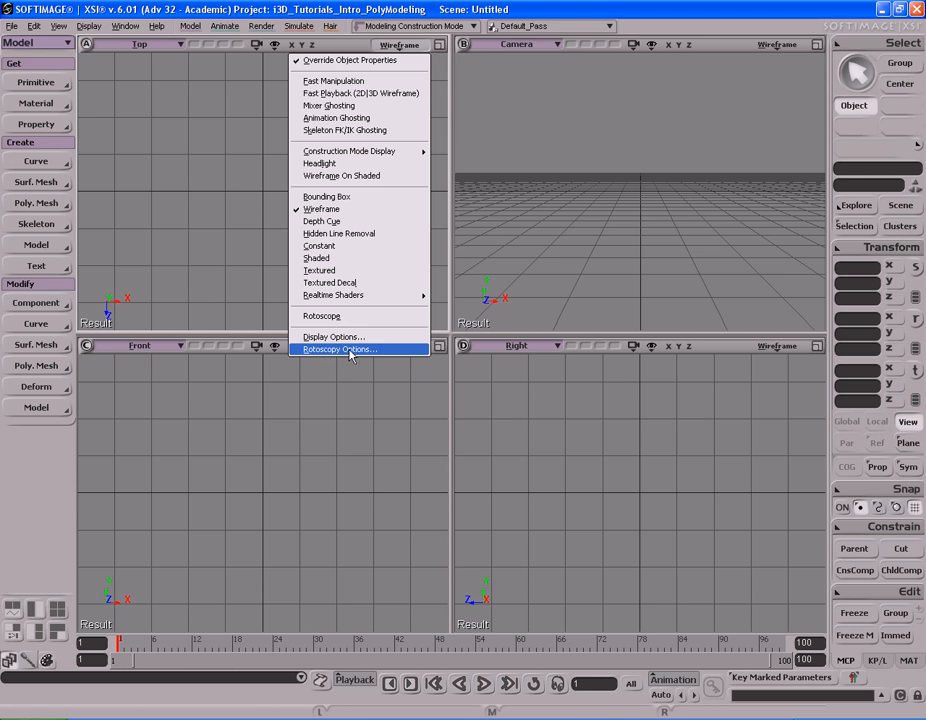
{"action": "left_click", "coordinate": [405, 348]}
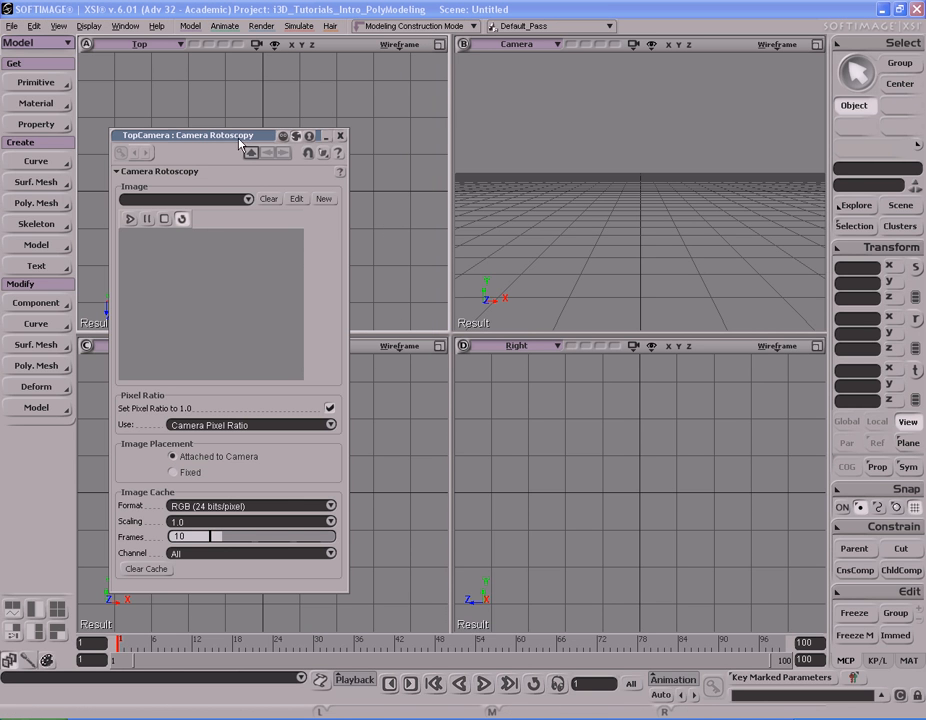
{"action": "left_click_drag", "start_coordinate": [200, 135], "coordinate": [212, 98]}
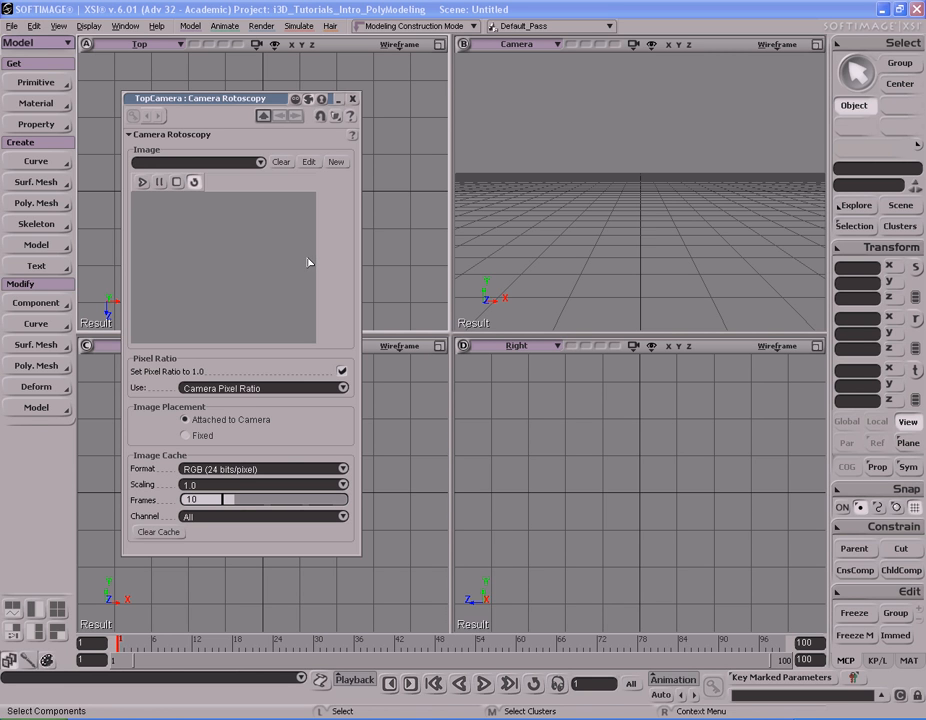
{"action": "left_click", "coordinate": [259, 162]}
{"action": "left_click", "coordinate": [269, 179]}
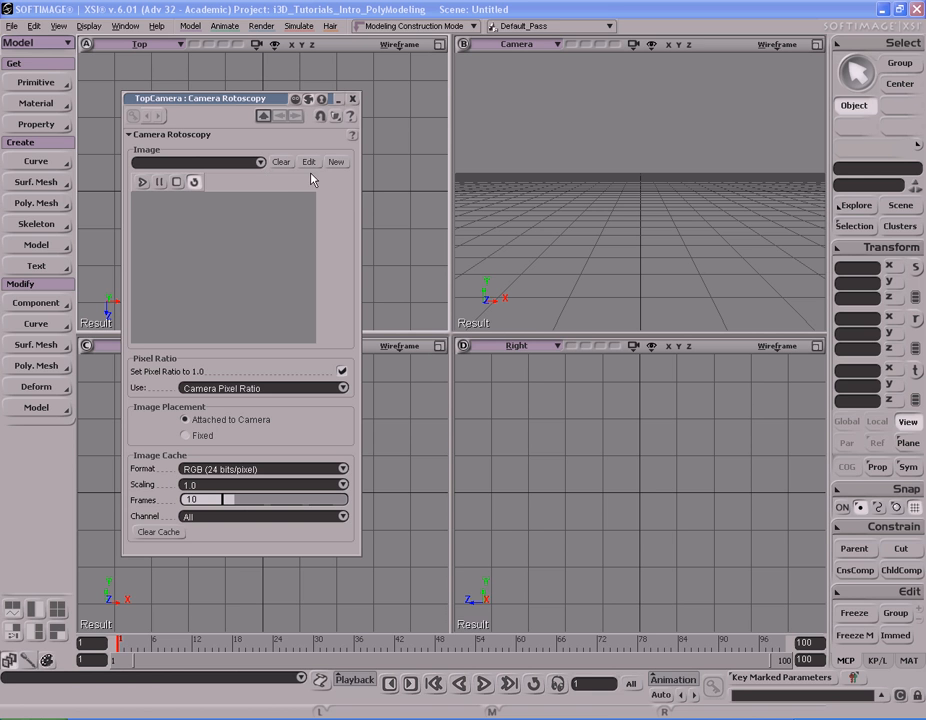
{"action": "left_click", "coordinate": [339, 164]}
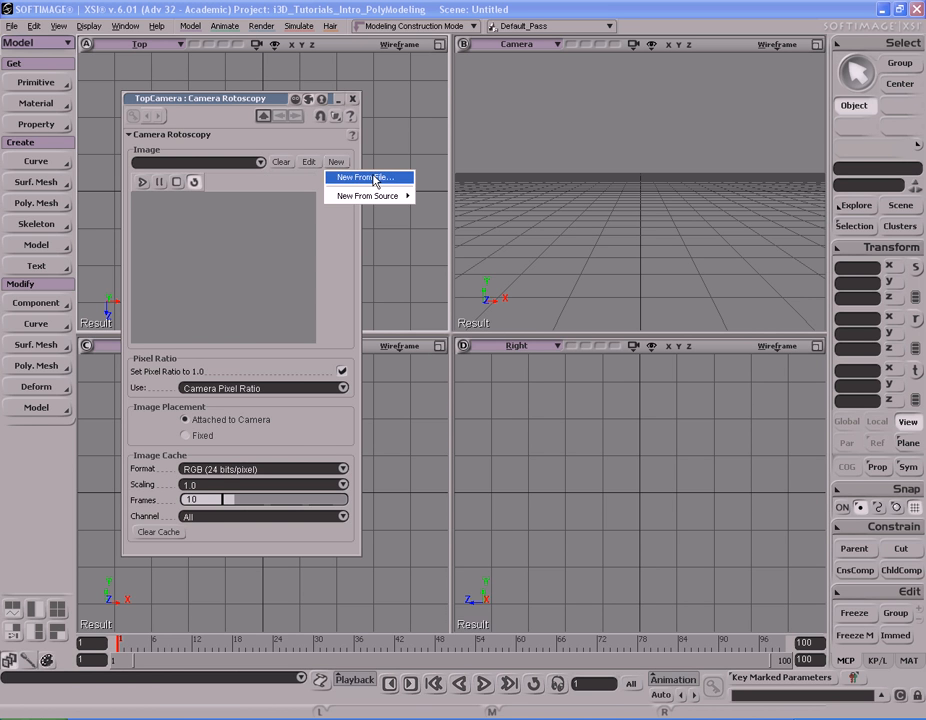
{"action": "left_click", "coordinate": [374, 178]}
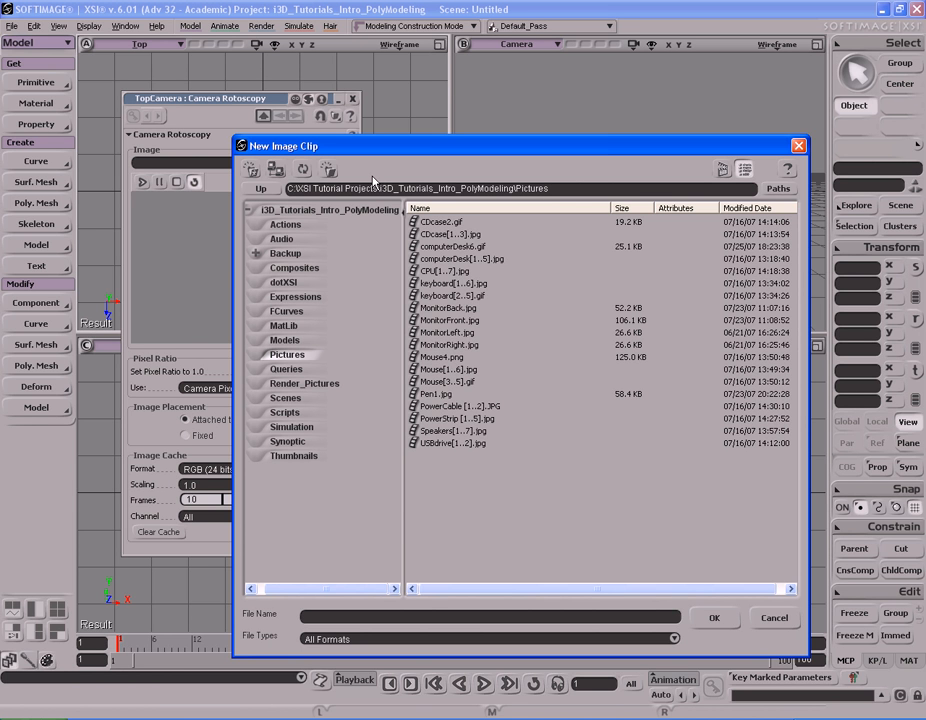
{"action": "double_click", "coordinate": [450, 295]}
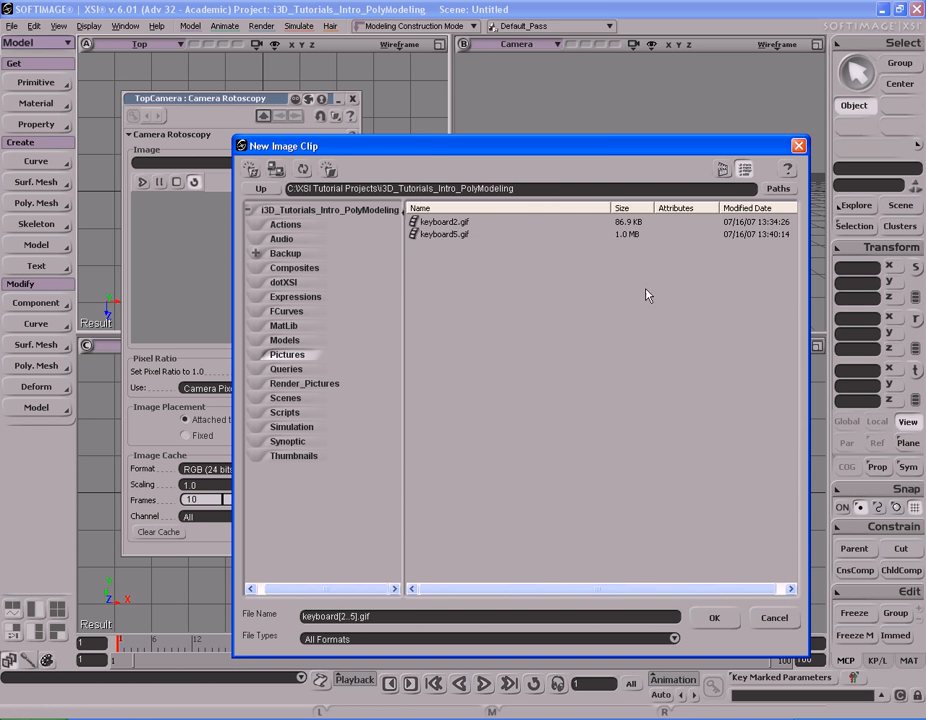
{"action": "left_click", "coordinate": [722, 169]}
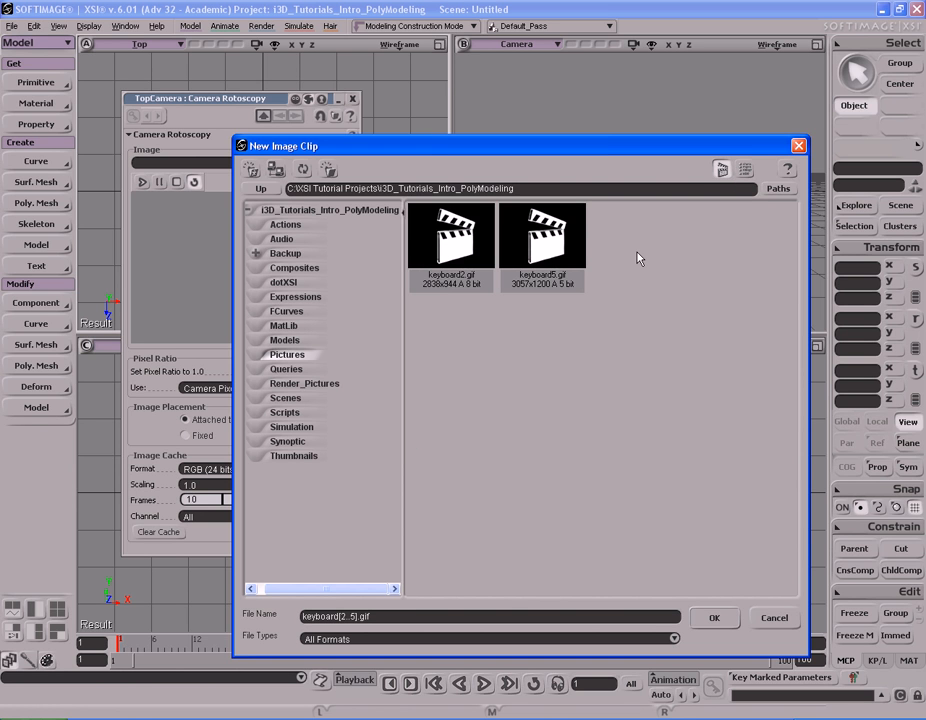
{"action": "left_click", "coordinate": [461, 257]}
{"action": "double_click", "coordinate": [461, 257]}
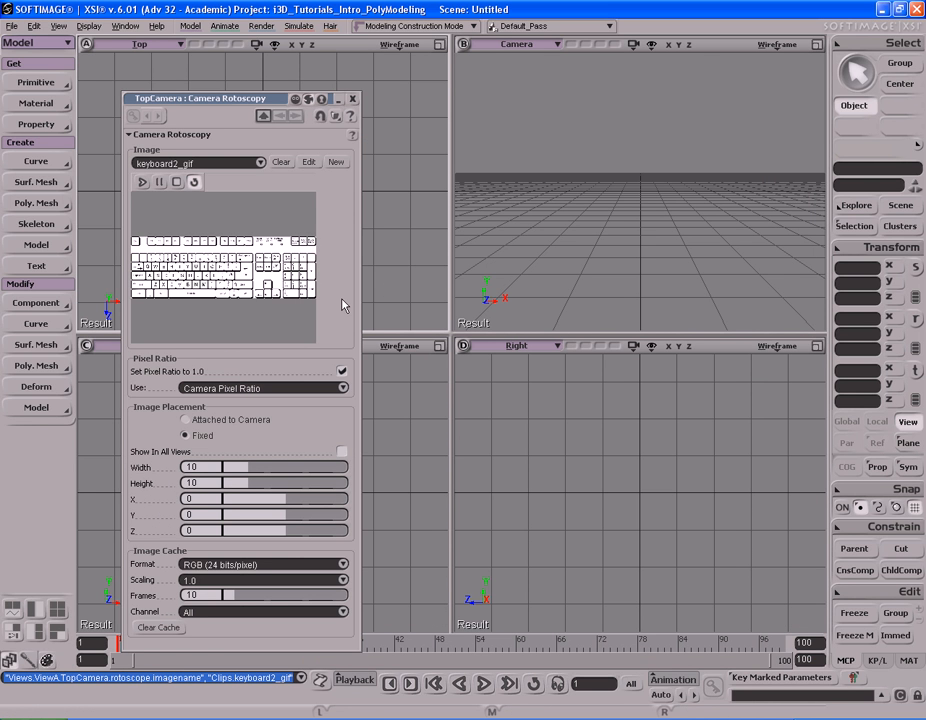
{"action": "left_click", "coordinate": [352, 100]}
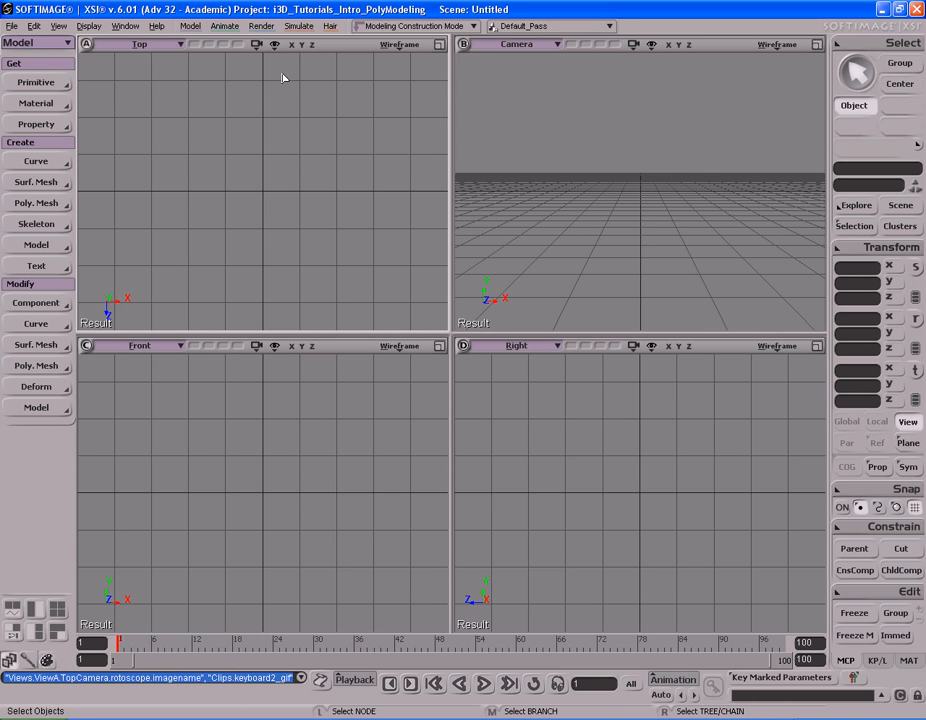
Turn on rotoscope display in the Top view and fit the whole keyboard template in it.
{"action": "left_click", "coordinate": [399, 44]}
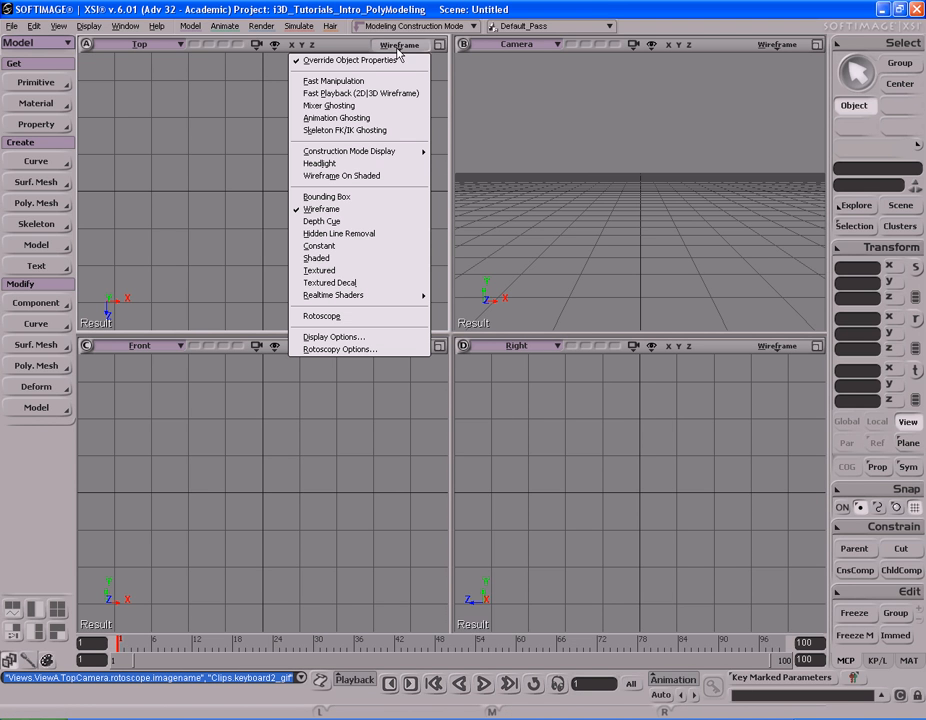
{"action": "left_click", "coordinate": [339, 319]}
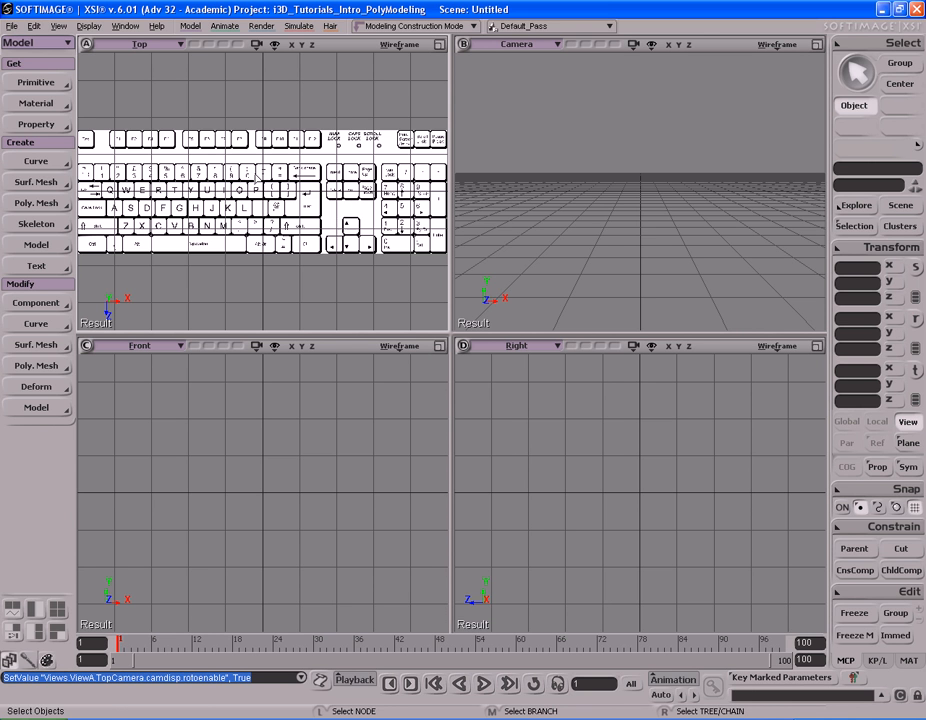
{"action": "key", "text": "s"}
{"action": "middle_click_drag", "start_coordinate": [244, 174], "coordinate": [279, 173]}
{"action": "key", "text": "space"}
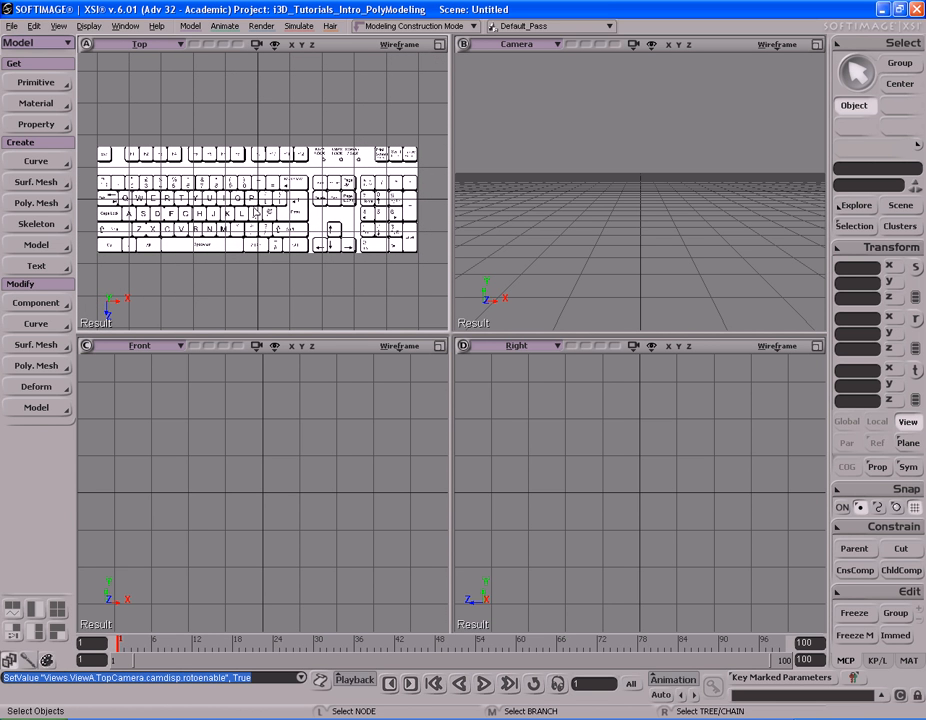
{"action": "key", "text": "s"}
{"action": "left_click_drag", "start_coordinate": [288, 176], "coordinate": [288, 175]}
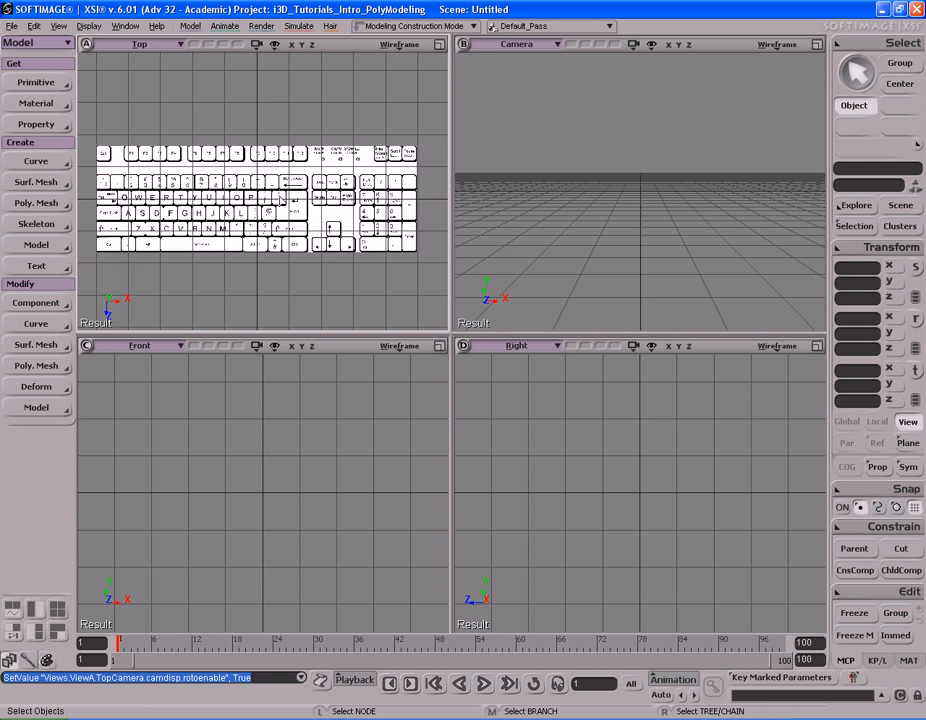
Maximize the Top view and examine the key layout of the keyboard template up close and as a whole.
{"action": "key", "text": "F12"}
{"action": "key", "text": "s"}
{"action": "middle_click_drag", "start_coordinate": [411, 285], "coordinate": [432, 279]}
{"action": "left_click_drag", "start_coordinate": [411, 280], "coordinate": [432, 278]}
{"action": "middle_click_drag", "start_coordinate": [432, 278], "coordinate": [437, 278]}
{"action": "left_click_drag", "start_coordinate": [437, 278], "coordinate": [503, 262]}
{"action": "key", "text": "g"}
{"action": "key", "text": "s"}
{"action": "middle_click_drag", "start_coordinate": [503, 262], "coordinate": [389, 258]}
{"action": "left_click_drag", "start_coordinate": [389, 258], "coordinate": [351, 271]}
{"action": "middle_click_drag", "start_coordinate": [351, 271], "coordinate": [388, 267]}
{"action": "left_click_drag", "start_coordinate": [388, 267], "coordinate": [354, 271]}
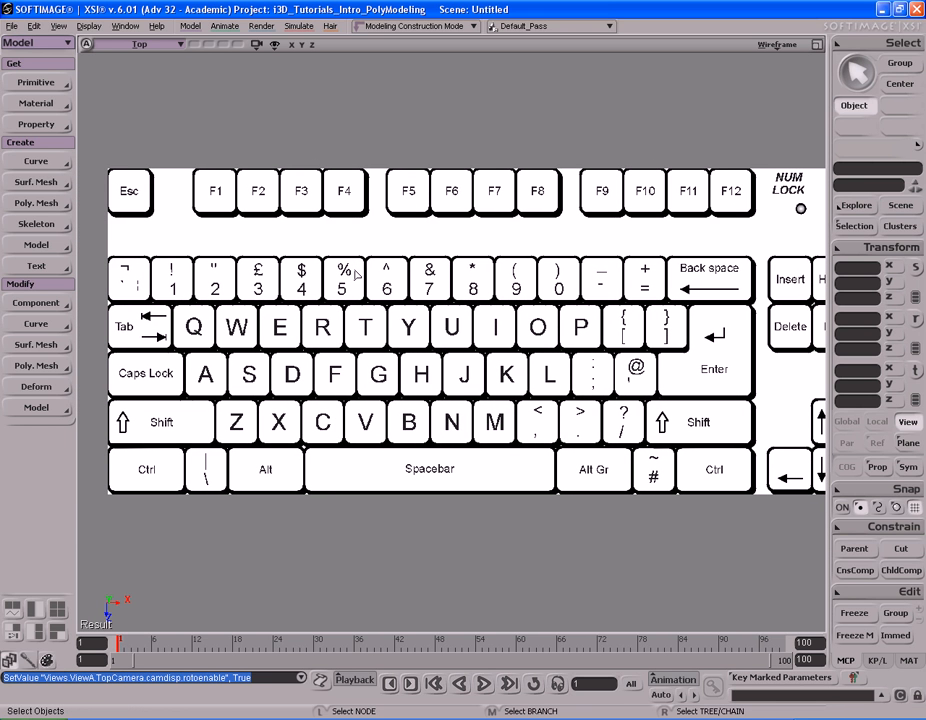
{"action": "left_click_drag", "start_coordinate": [383, 293], "coordinate": [370, 302]}
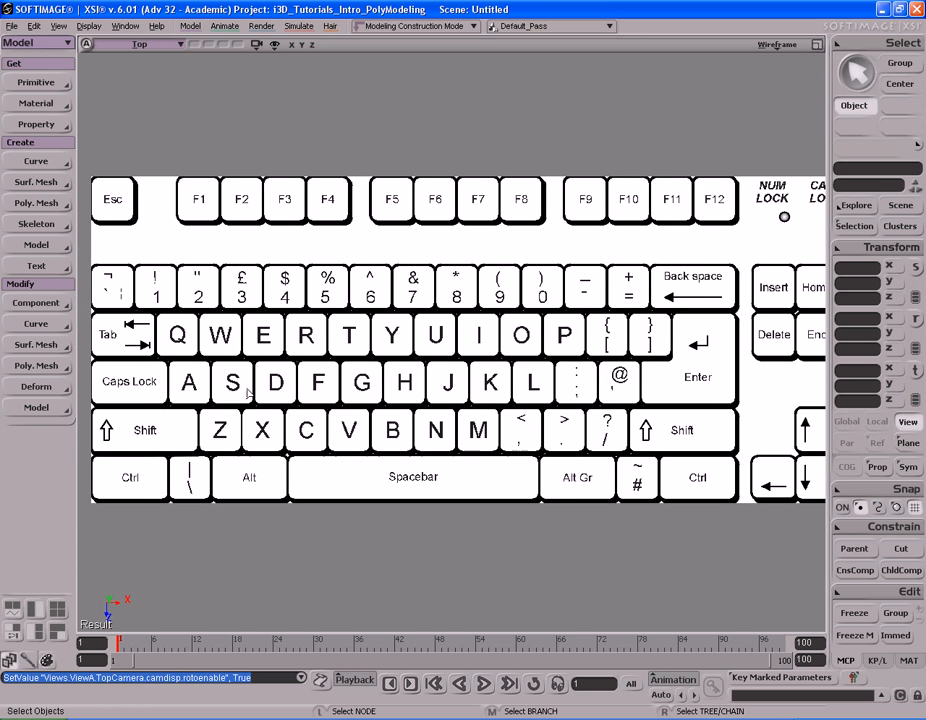
{"action": "key", "text": "s"}
{"action": "middle_click_drag", "start_coordinate": [351, 352], "coordinate": [508, 354]}
{"action": "left_click_drag", "start_coordinate": [508, 354], "coordinate": [475, 352]}
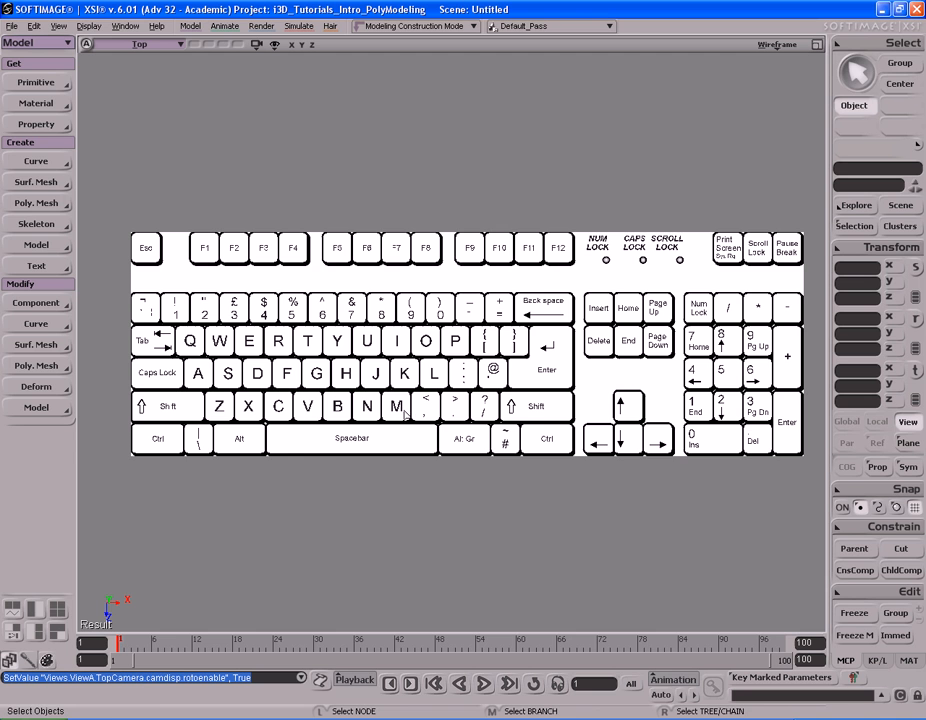
{"action": "key", "text": "s"}
{"action": "left_click_drag", "start_coordinate": [362, 369], "coordinate": [362, 378]}
Create a polygon mesh cube with the default length of 8.
{"action": "left_click", "coordinate": [35, 82]}
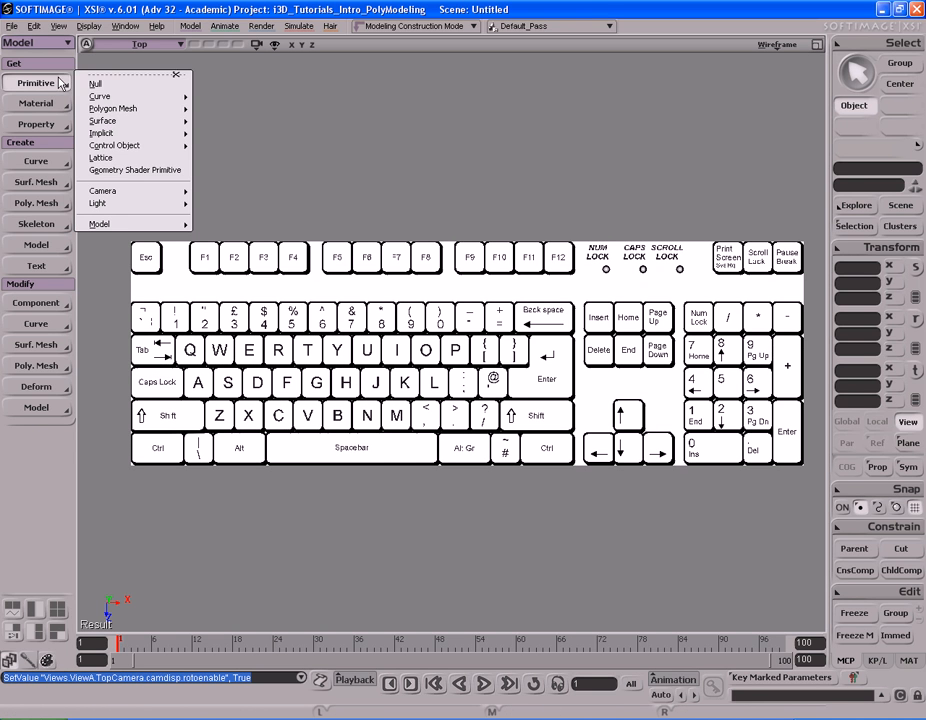
{"action": "mouse_move", "coordinate": [135, 110]}
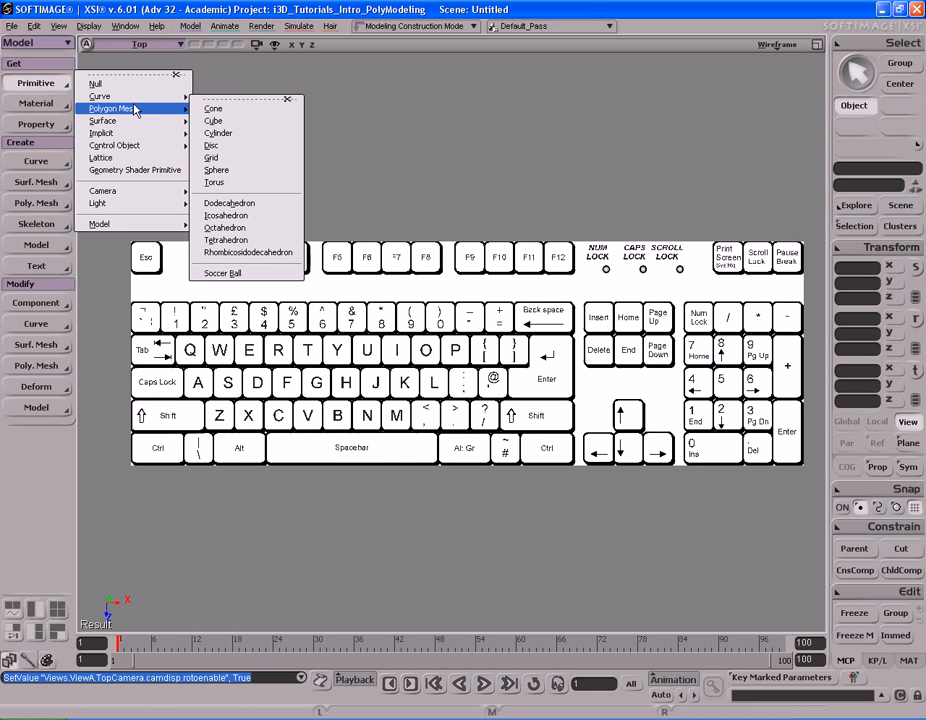
{"action": "left_click", "coordinate": [240, 128]}
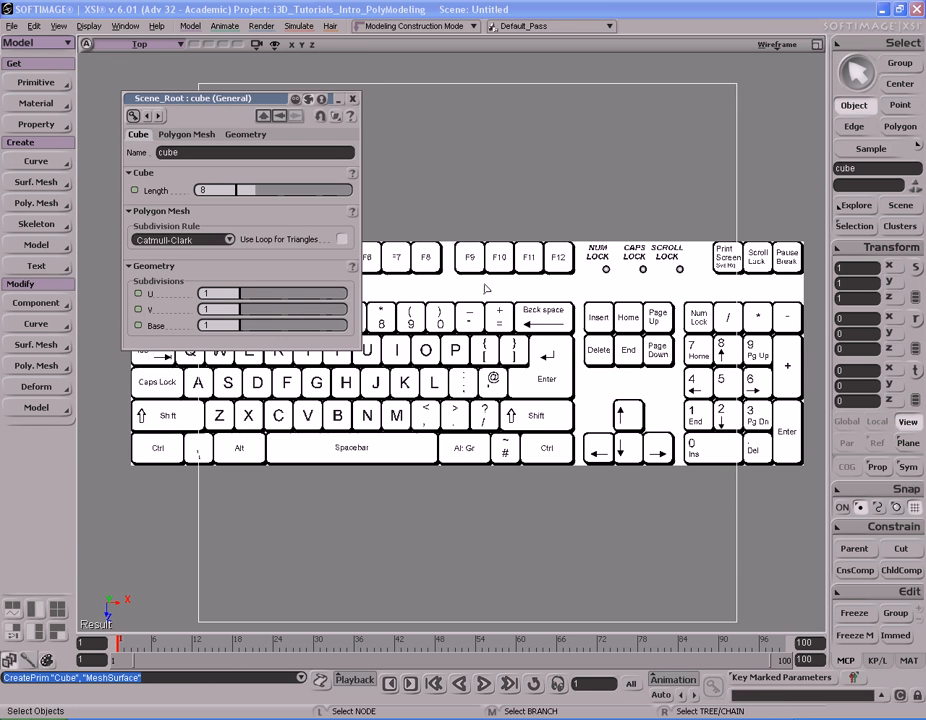
{"action": "left_click", "coordinate": [352, 99]}
Scale the cube uniformly to about 0.06 and move it between the template's Q and W keys.
{"action": "key", "text": "x"}
{"action": "left_click_drag", "start_coordinate": [600, 250], "coordinate": [380, 287]}
{"action": "key", "text": "v"}
{"action": "key", "text": "s"}
{"action": "key", "text": "s"}
{"action": "middle_click_drag", "start_coordinate": [380, 287], "coordinate": [238, 288]}
{"action": "left_click_drag", "start_coordinate": [238, 288], "coordinate": [518, 287]}
{"action": "middle_click_drag", "start_coordinate": [517, 288], "coordinate": [647, 285]}
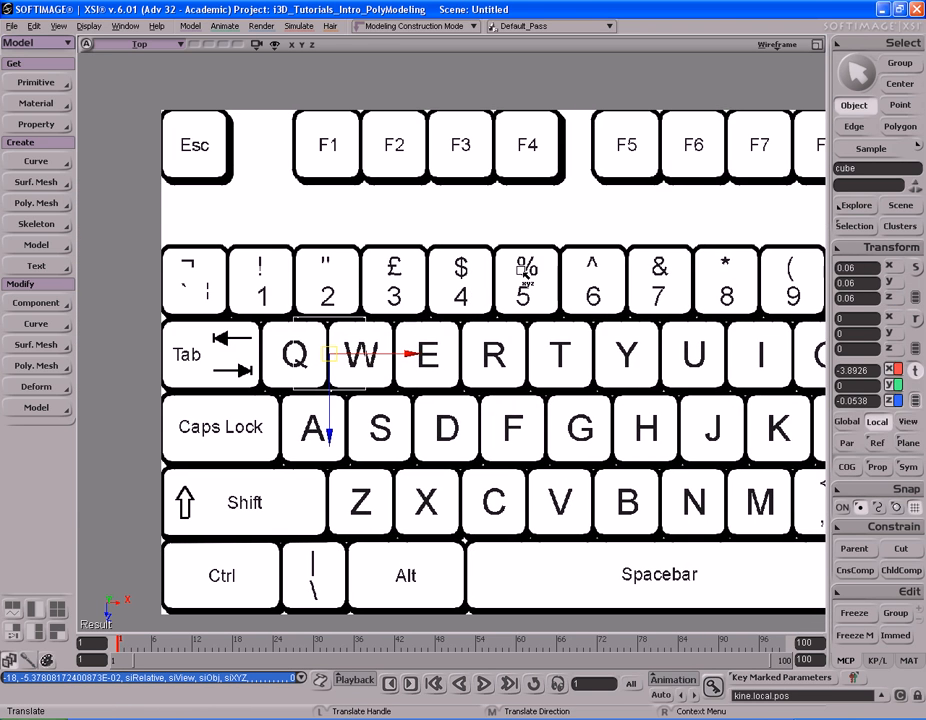
Set the Top view to shaded display and fit the cube over the Q key, scaled uniformly to about 0.0524.
{"action": "middle_click", "coordinate": [783, 50]}
{"action": "key", "text": "s"}
{"action": "left_click_drag", "start_coordinate": [525, 333], "coordinate": [583, 310]}
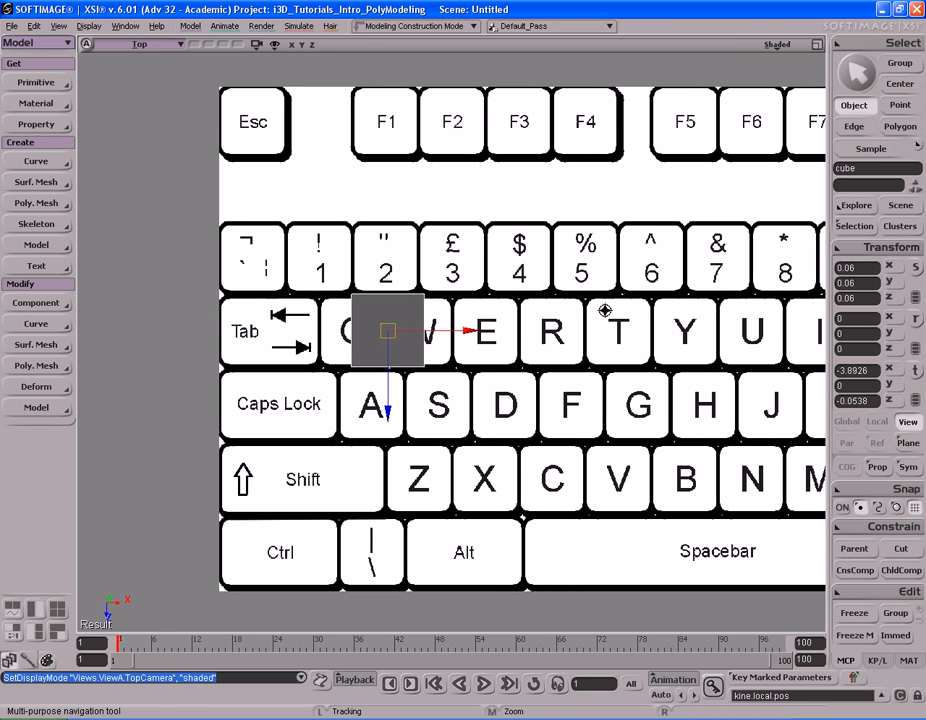
{"action": "middle_click_drag", "start_coordinate": [583, 310], "coordinate": [545, 309]}
{"action": "key", "text": "v"}
{"action": "left_click_drag", "start_coordinate": [533, 324], "coordinate": [486, 302]}
{"action": "key", "text": "x"}
{"action": "key", "text": "v"}
{"action": "key", "text": "x"}
{"action": "key", "text": "v"}
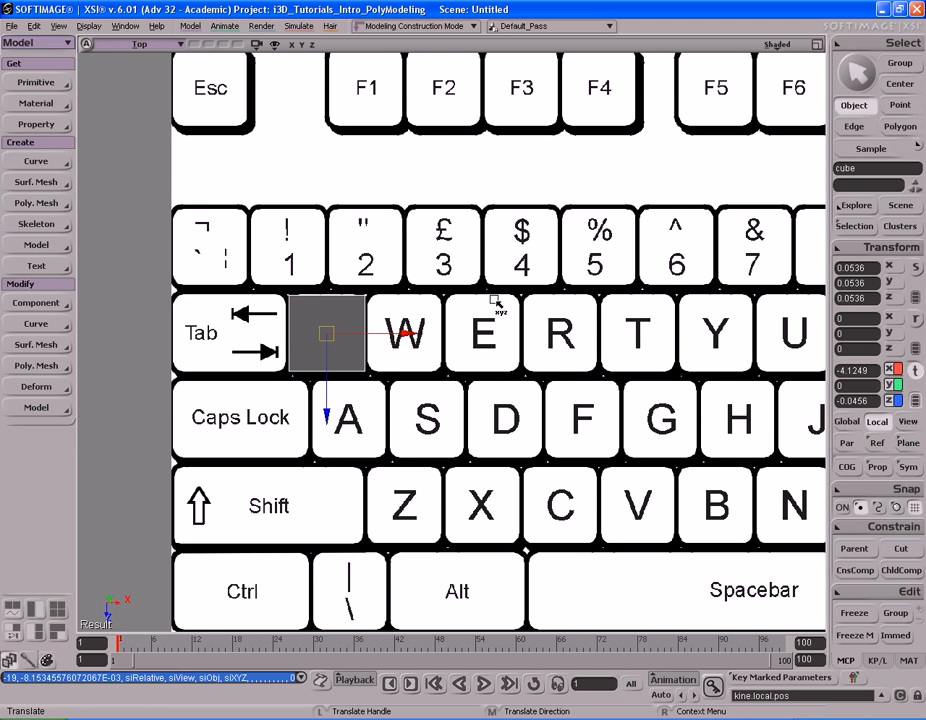
{"action": "key", "text": "x"}
{"action": "left_click_drag", "start_coordinate": [496, 302], "coordinate": [502, 296]}
{"action": "key", "text": "v"}
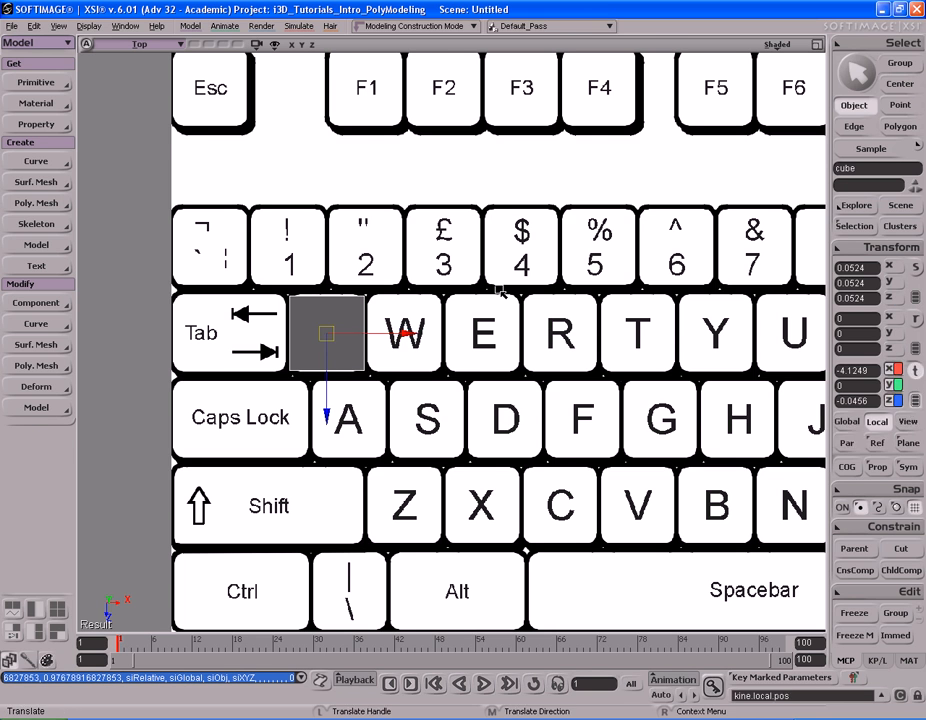
Maximize the Camera view in shaded display and frame the cube at an angle from above.
{"action": "key", "text": "space"}
{"action": "key", "text": "F12"}
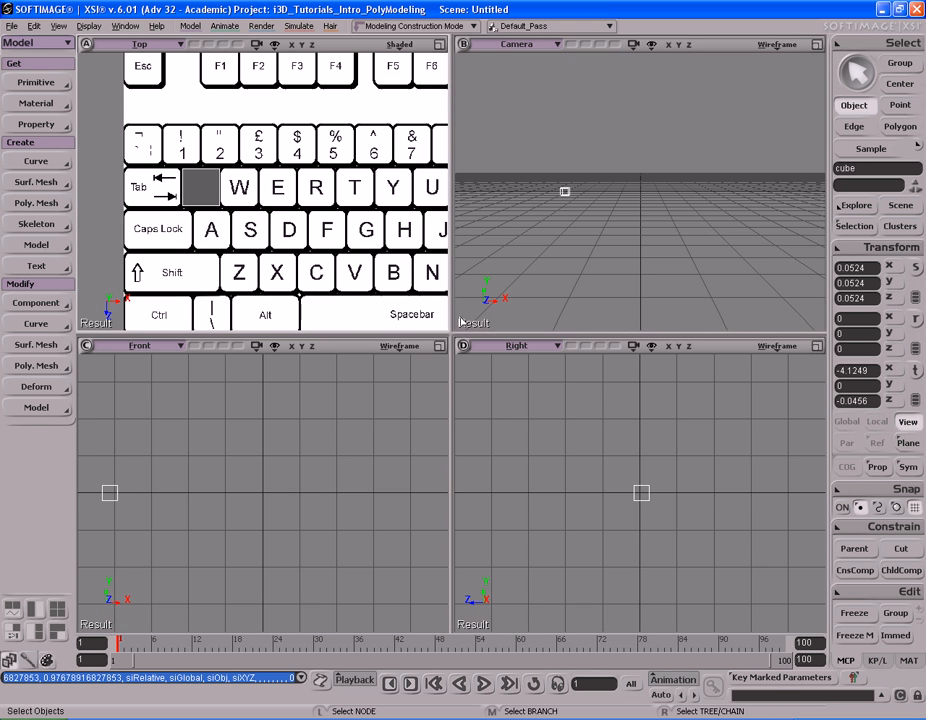
{"action": "key", "text": "F12"}
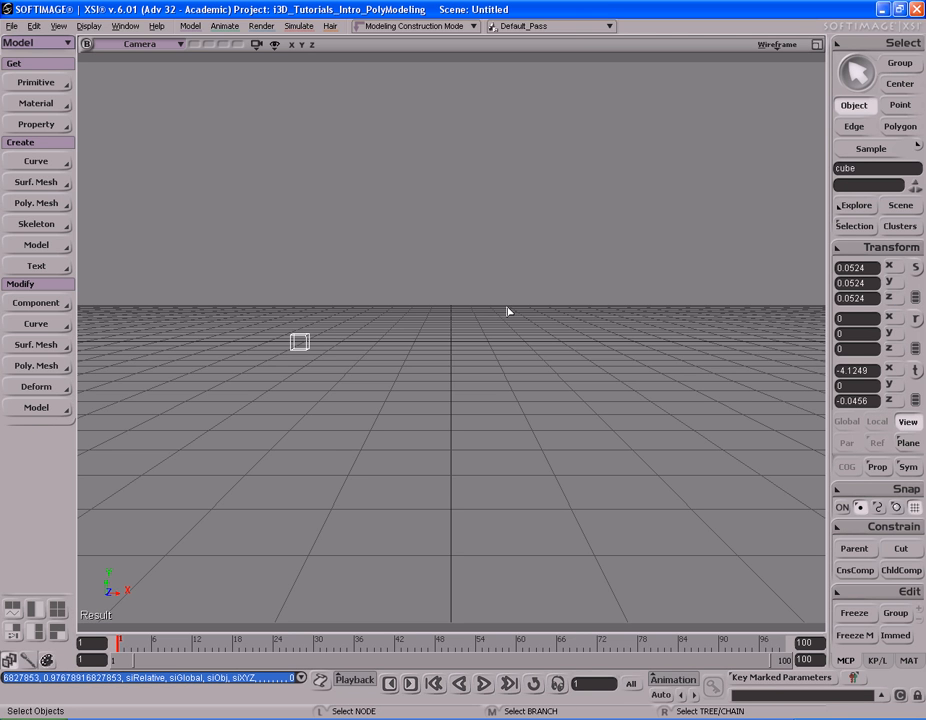
{"action": "key", "text": "f"}
{"action": "key", "text": "s"}
{"action": "right_click_drag", "start_coordinate": [552, 248], "coordinate": [620, 267]}
{"action": "left_click_drag", "start_coordinate": [620, 267], "coordinate": [595, 270]}
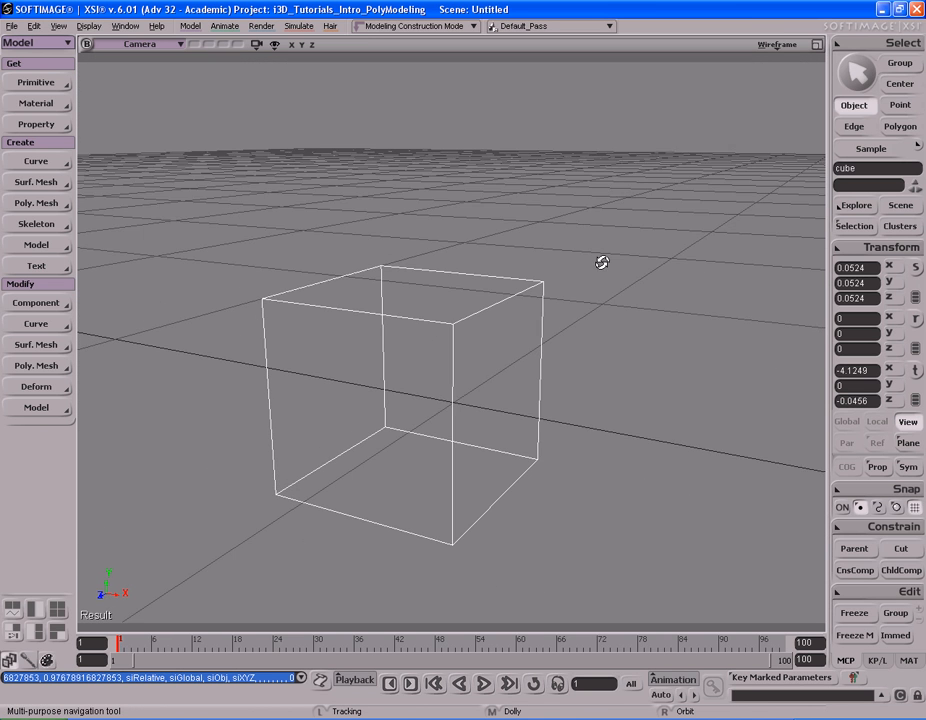
{"action": "right_click_drag", "start_coordinate": [595, 268], "coordinate": [602, 263]}
{"action": "key", "text": "g"}
{"action": "middle_click", "coordinate": [778, 44]}
{"action": "key", "text": "s"}
{"action": "left_click_drag", "start_coordinate": [565, 270], "coordinate": [591, 260]}
{"action": "mouse_move", "coordinate": [591, 260]}
{"action": "right_mouse_down"}
{"action": "mouse_move", "coordinate": [672, 236]}
{"action": "mouse_move", "coordinate": [606, 236]}
{"action": "right_mouse_up"}
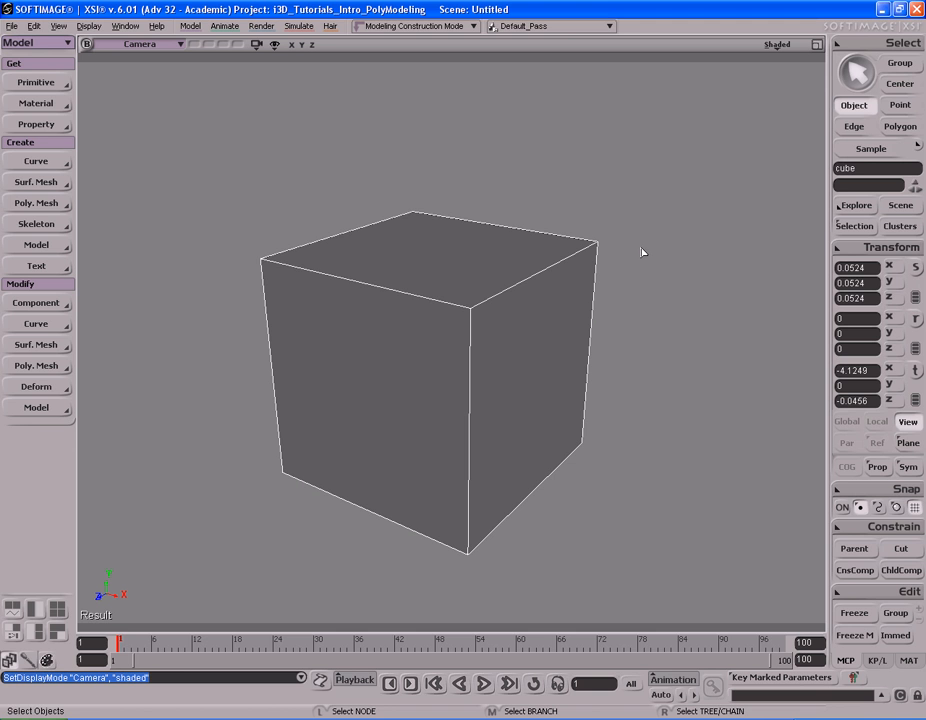
Load keyboard4.jpg into the Image Clip Viewer and enlarge the viewer to fit the whole keyboard photo.
{"action": "key", "text": "9"}
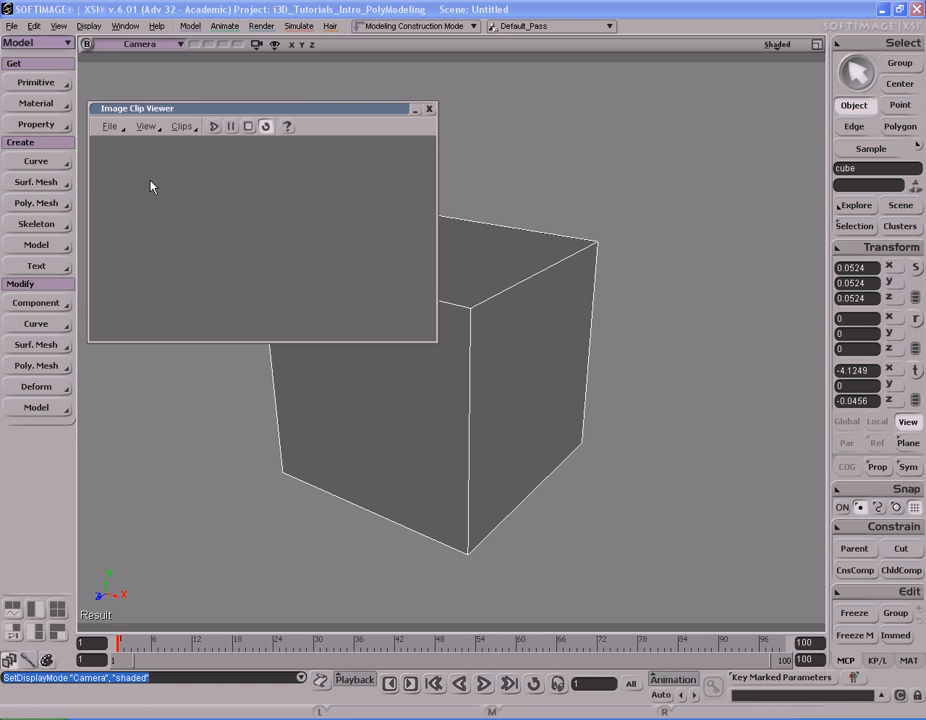
{"action": "left_click", "coordinate": [113, 129]}
{"action": "left_click", "coordinate": [110, 141]}
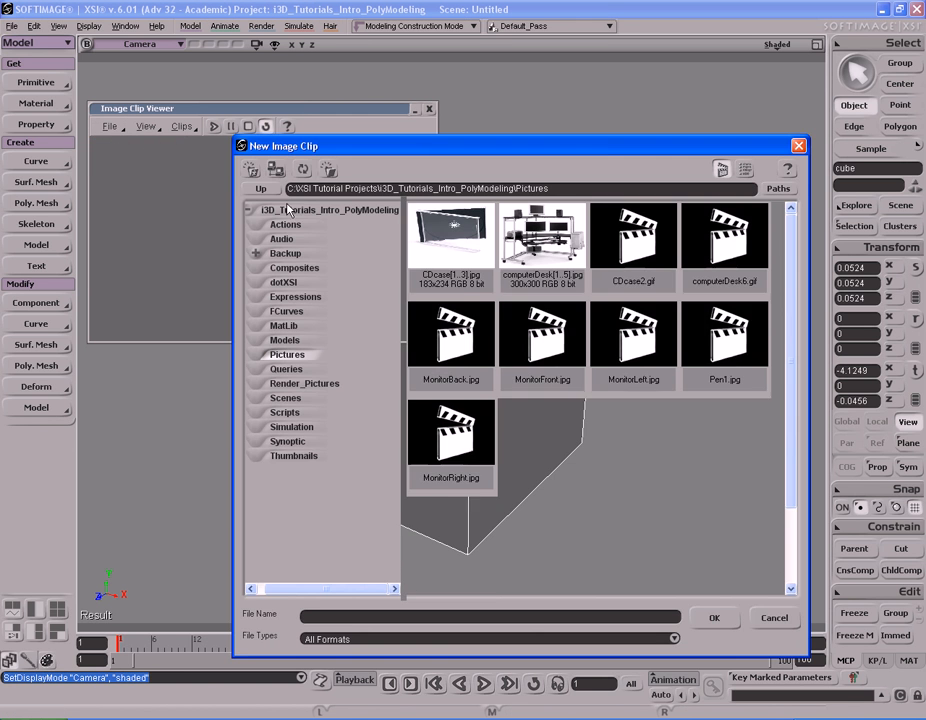
{"action": "left_click", "coordinate": [745, 170]}
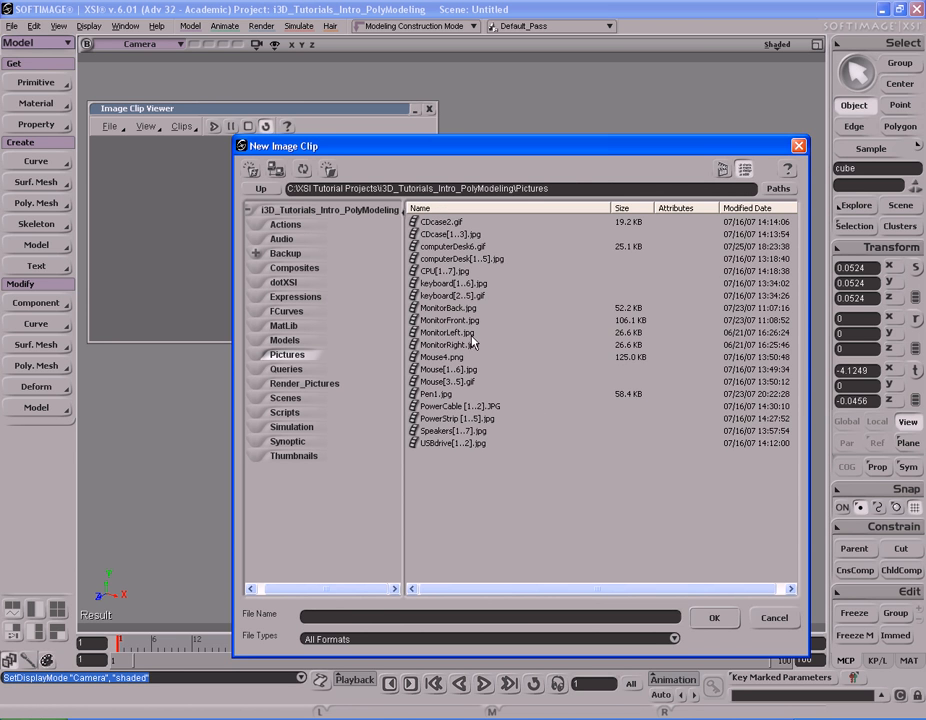
{"action": "double_click", "coordinate": [474, 284]}
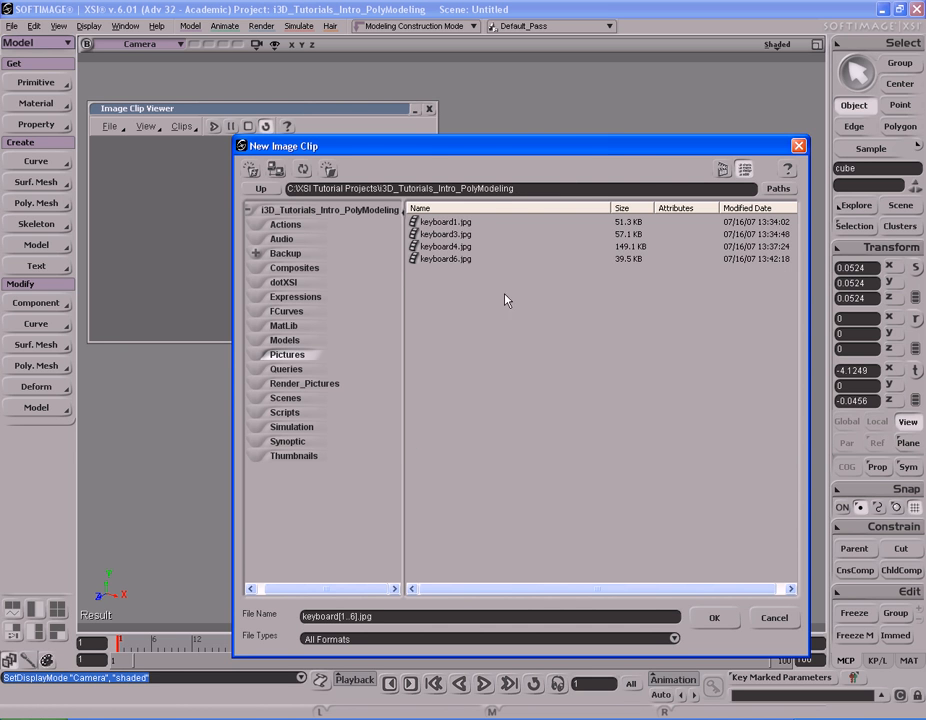
{"action": "left_click", "coordinate": [722, 169]}
{"action": "left_click", "coordinate": [645, 243]}
{"action": "double_click", "coordinate": [645, 243]}
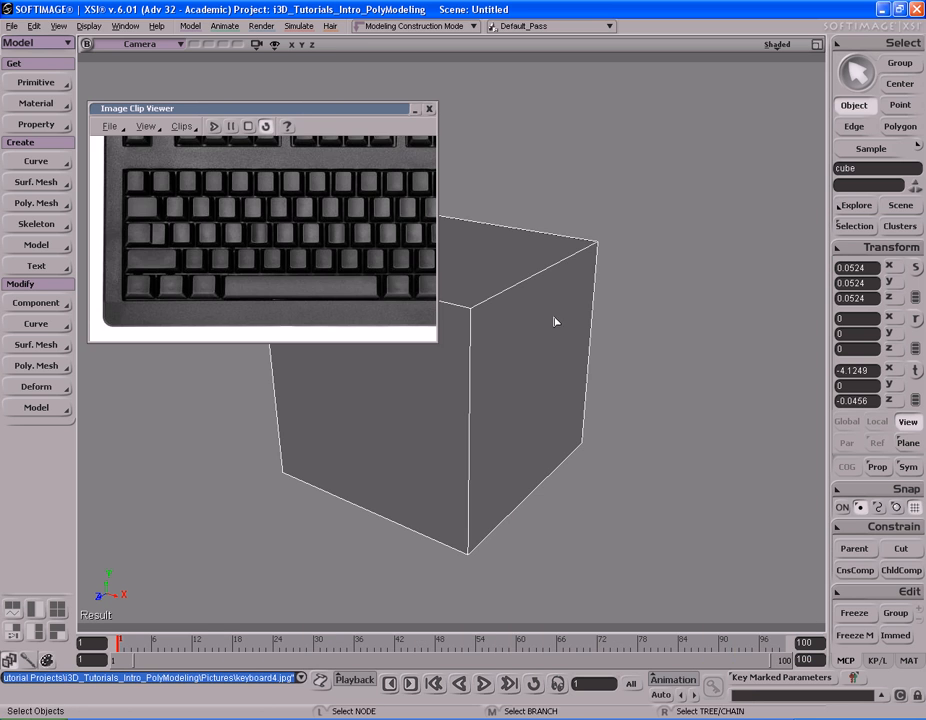
{"action": "left_click_drag", "start_coordinate": [438, 344], "coordinate": [741, 423]}
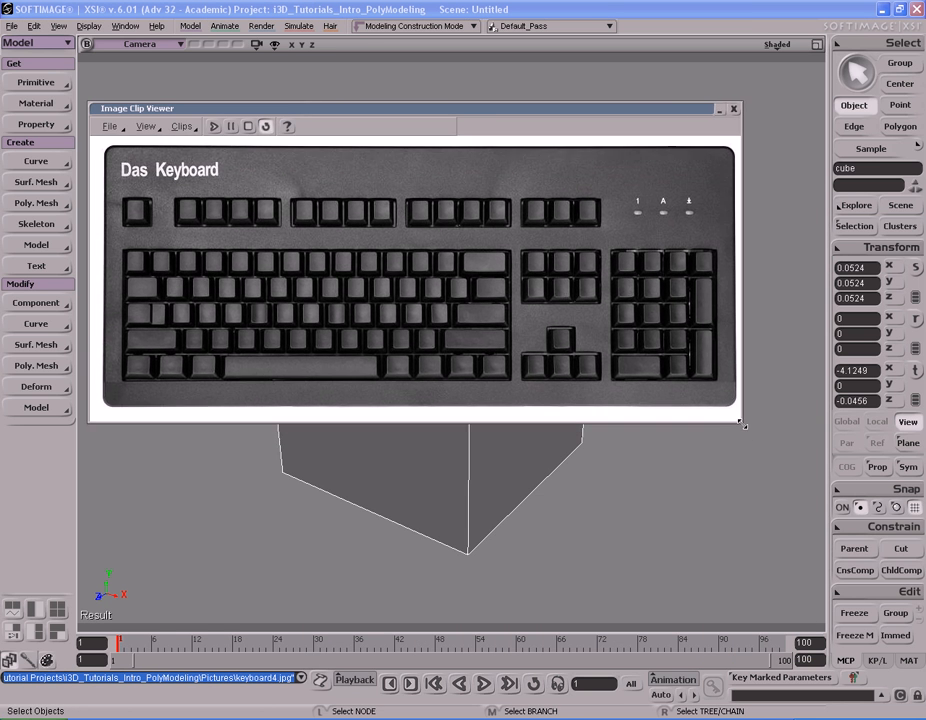
{"action": "left_click_drag", "start_coordinate": [446, 109], "coordinate": [439, 66]}
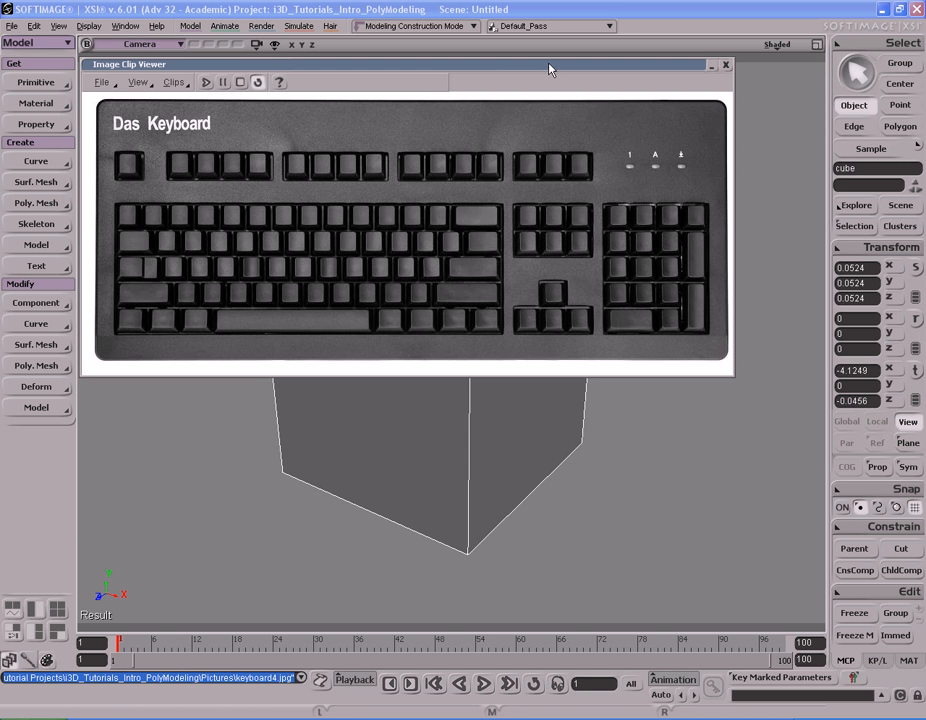
Select the cube's top polygon and lower it to a local Y of 1.875.
{"action": "mouse_move", "coordinate": [501, 208]}
{"action": "right_mouse_down"}
{"action": "mouse_move", "coordinate": [482, 223]}
{"action": "mouse_move", "coordinate": [490, 232]}
{"action": "mouse_move", "coordinate": [459, 213]}
{"action": "mouse_move", "coordinate": [509, 200]}
{"action": "mouse_move", "coordinate": [502, 172]}
{"action": "mouse_move", "coordinate": [502, 182]}
{"action": "mouse_move", "coordinate": [562, 188]}
{"action": "mouse_move", "coordinate": [502, 185]}
{"action": "right_mouse_up"}
{"action": "key", "text": "u"}
{"action": "left_click", "coordinate": [500, 261]}
{"action": "key", "text": "s"}
{"action": "left_click_drag", "start_coordinate": [502, 184], "coordinate": [480, 182]}
{"action": "key", "text": "v"}
{"action": "left_click_drag", "start_coordinate": [494, 130], "coordinate": [492, 177]}
Scale the top polygon inward to about 0.75 to taper the key, and restore the four-viewport layout.
{"action": "key", "text": "s"}
{"action": "right_click_drag", "start_coordinate": [544, 186], "coordinate": [566, 213]}
{"action": "key", "text": "x"}
{"action": "mouse_move", "coordinate": [552, 205]}
{"action": "left_mouse_down"}
{"action": "mouse_move", "coordinate": [566, 190]}
{"action": "mouse_move", "coordinate": [538, 189]}
{"action": "left_mouse_up"}
{"action": "key", "text": "F12"}
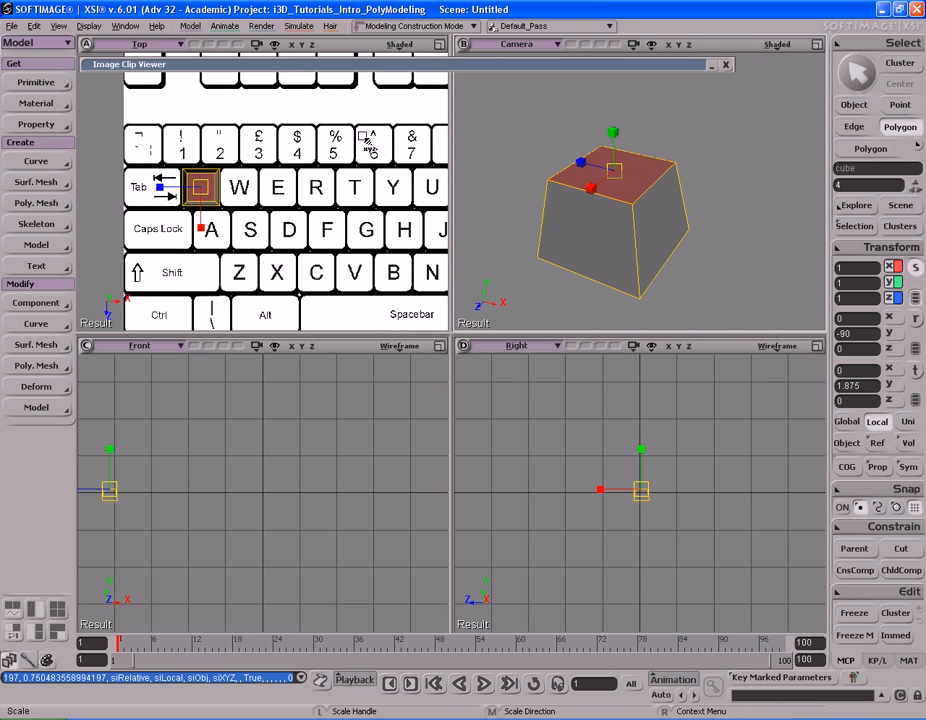
Consult the keyboard photo and park the collapsed Image Clip Viewer above the viewports.
{"action": "double_click", "coordinate": [433, 65]}
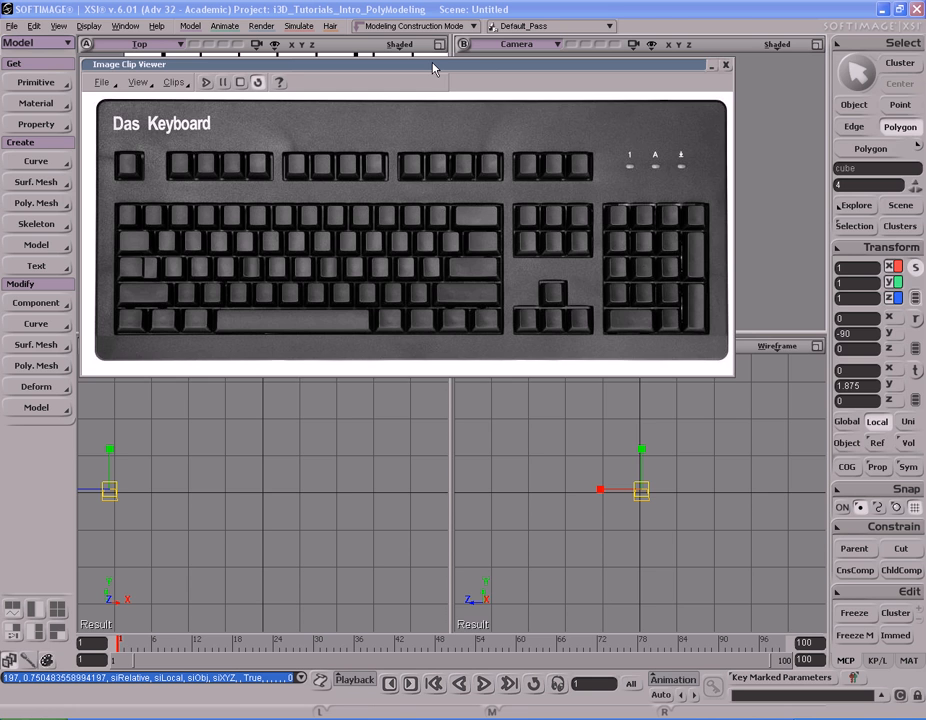
{"action": "left_click_drag", "start_coordinate": [432, 68], "coordinate": [590, 72]}
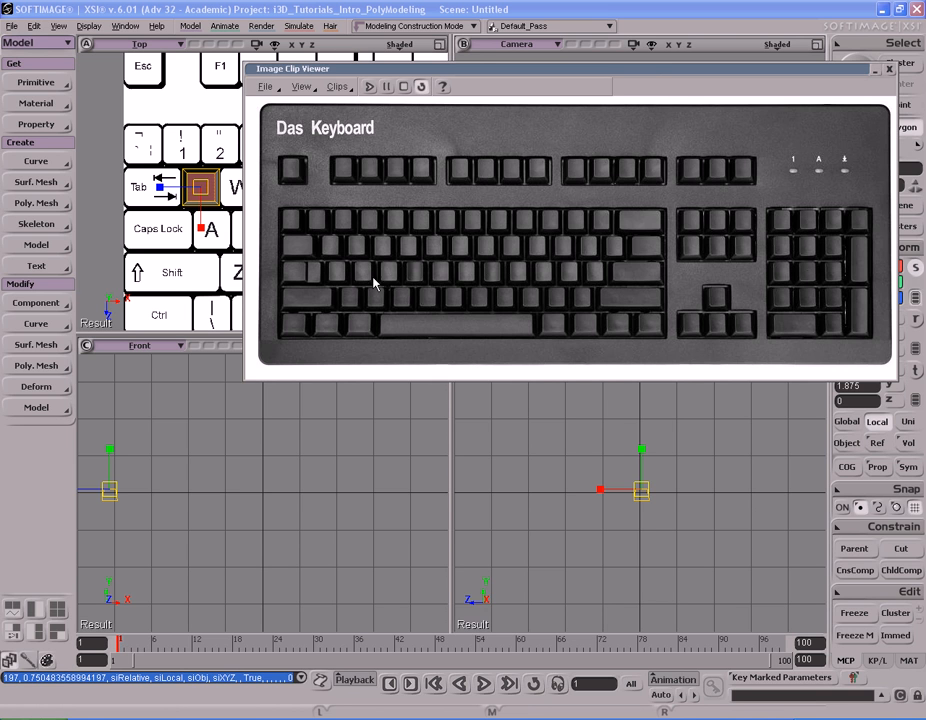
{"action": "left_click_drag", "start_coordinate": [784, 68], "coordinate": [581, 30]}
{"action": "double_click", "coordinate": [633, 38]}
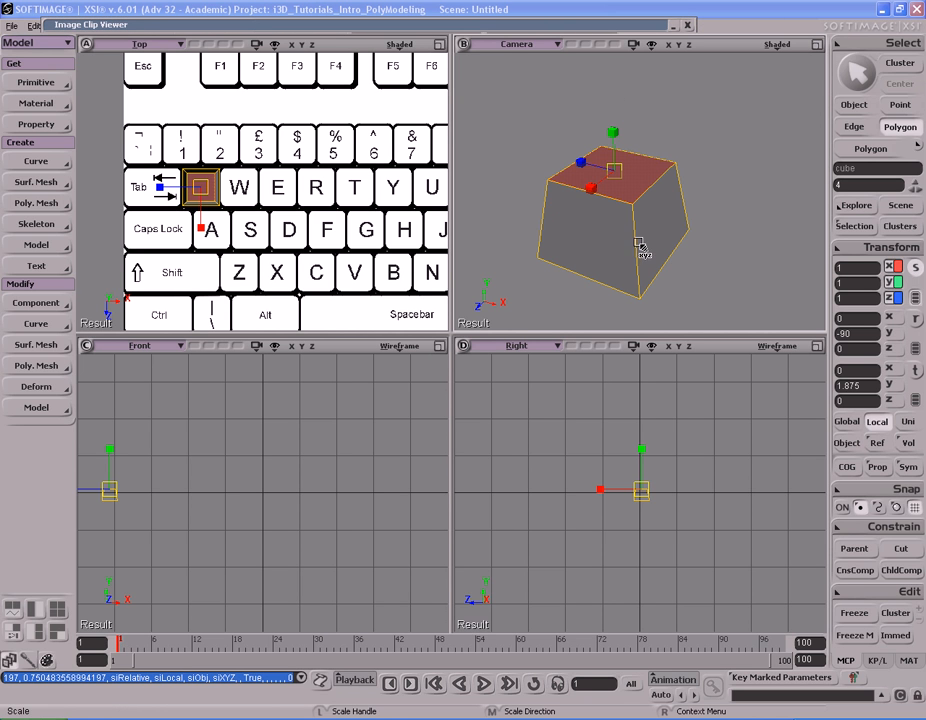
Enlarge the Top and Camera viewports by shrinking the Front and Right ones, and reselect the tapered cube as an object.
{"action": "key", "text": "s"}
{"action": "left_click_drag", "start_coordinate": [645, 231], "coordinate": [641, 225]}
{"action": "right_click_drag", "start_coordinate": [641, 225], "coordinate": [638, 241]}
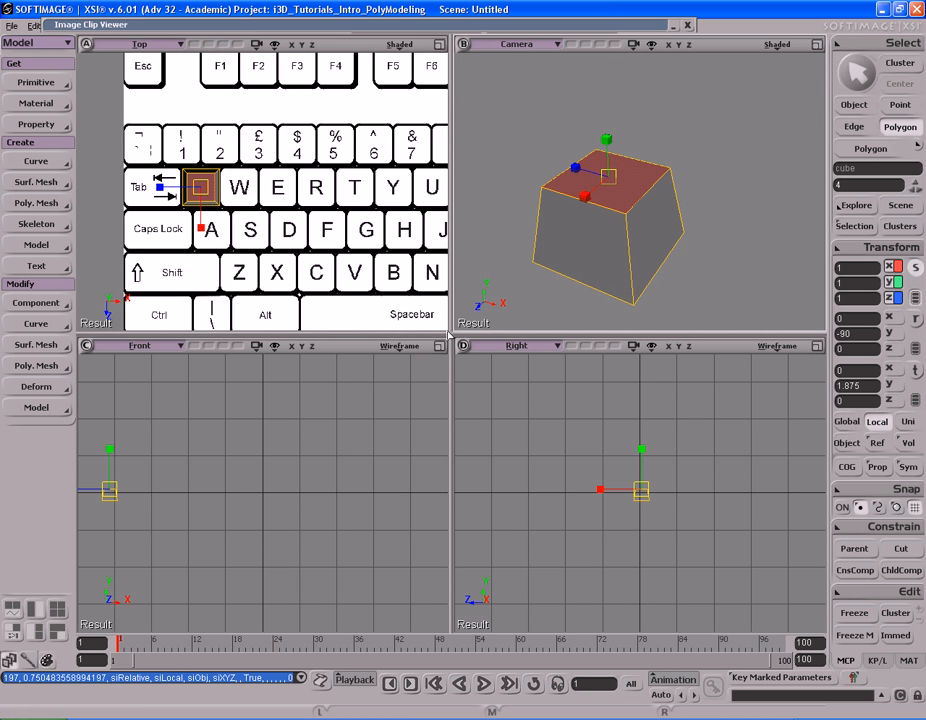
{"action": "left_click_drag", "start_coordinate": [451, 333], "coordinate": [449, 612]}
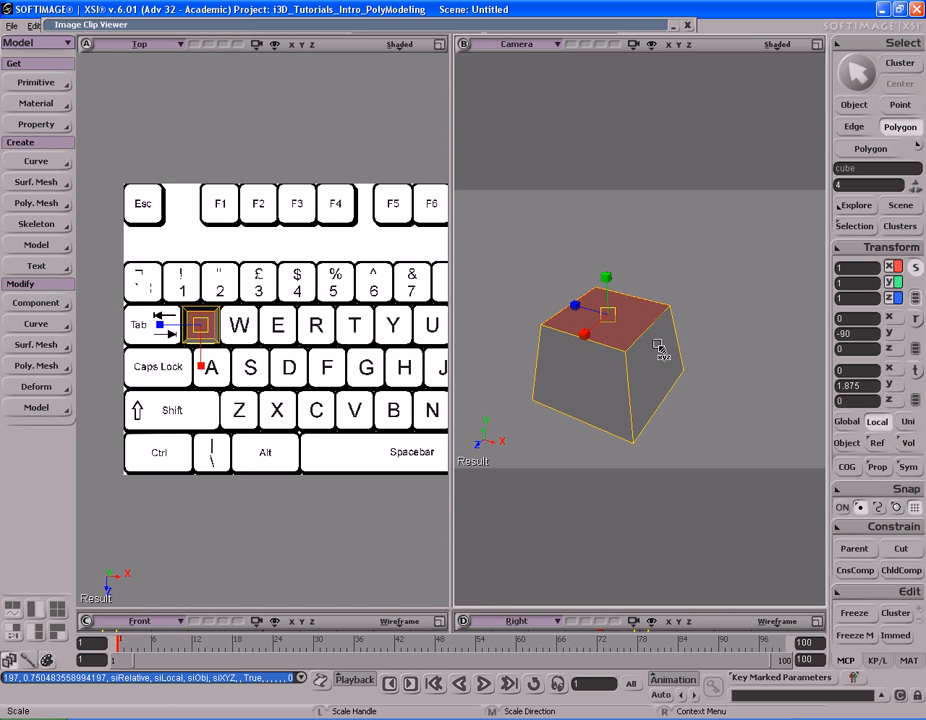
{"action": "key", "text": "s"}
{"action": "mouse_move", "coordinate": [672, 337]}
{"action": "middle_mouse_down"}
{"action": "mouse_move", "coordinate": [661, 347]}
{"action": "mouse_move", "coordinate": [664, 321]}
{"action": "middle_mouse_up"}
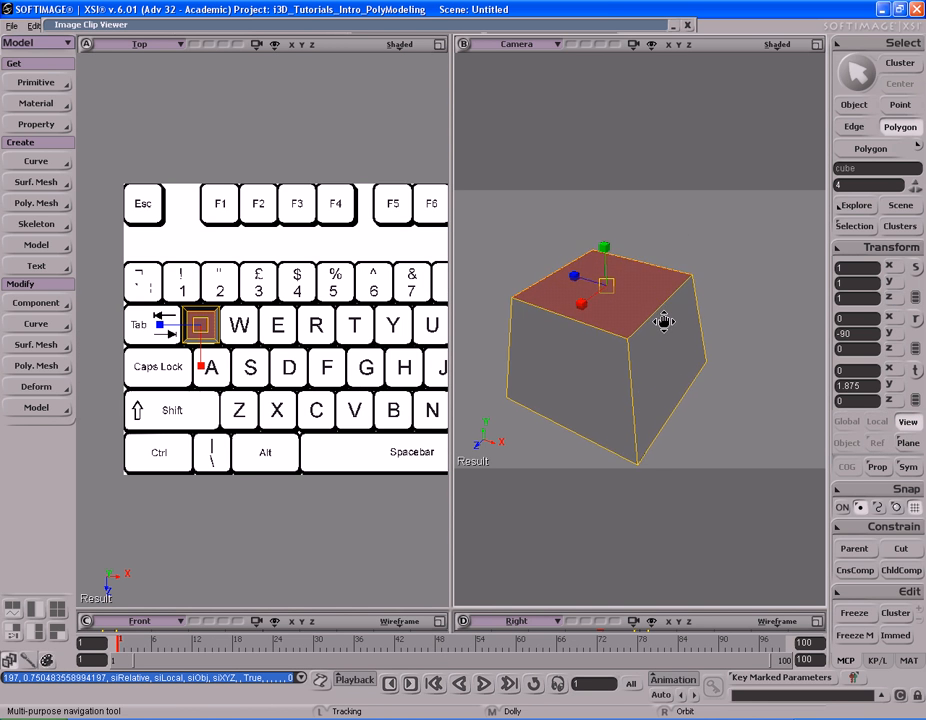
{"action": "key", "text": "space"}
{"action": "scroll", "coordinate": [666, 331], "scroll_direction": "up", "scroll_amount": 3}
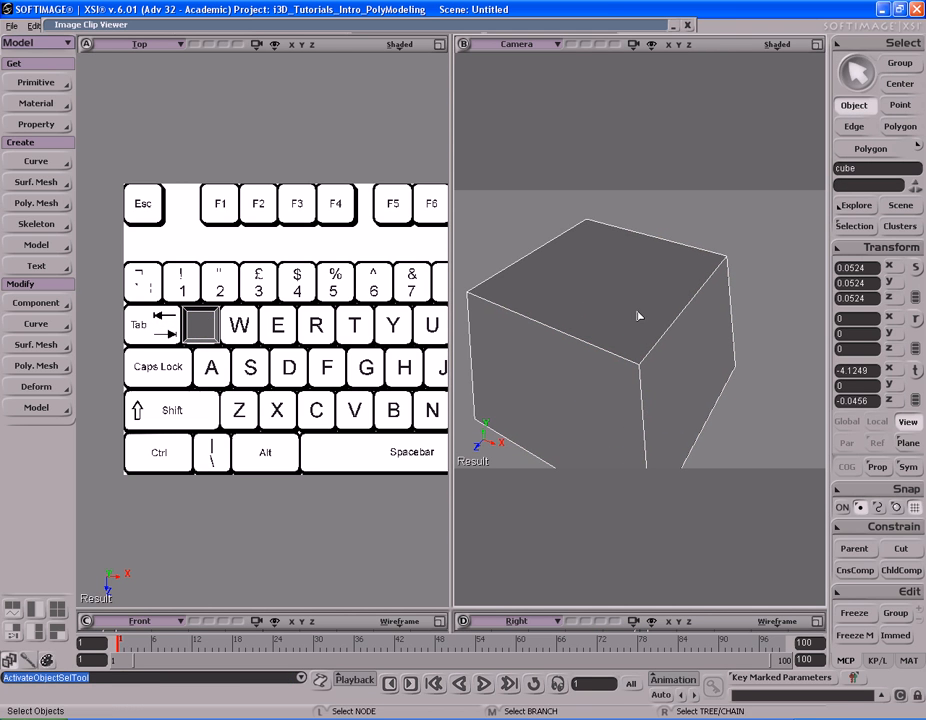
{"action": "left_click", "coordinate": [638, 316]}
{"action": "key", "text": "s"}
{"action": "right_click_drag", "start_coordinate": [638, 316], "coordinate": [657, 314]}
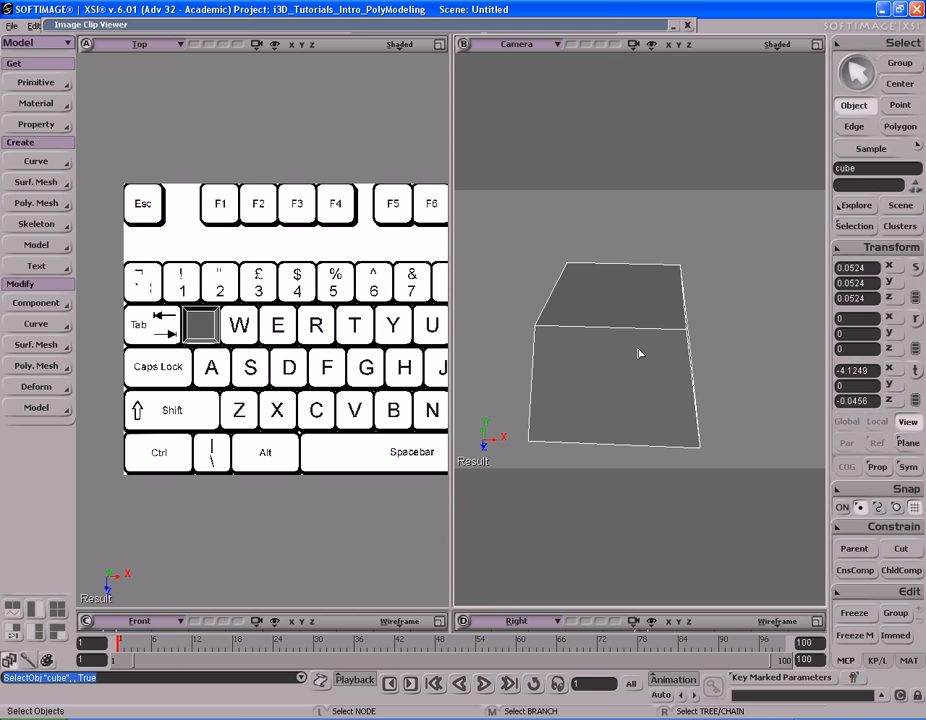
Subdivide the front and back edges of the key's top with 2 subdivisions, connected by a new edge across the middle.
{"action": "key", "text": "e"}
{"action": "left_click", "coordinate": [626, 320]}
{"action": "key", "text": "s"}
{"action": "right_click_drag", "start_coordinate": [626, 364], "coordinate": [720, 323]}
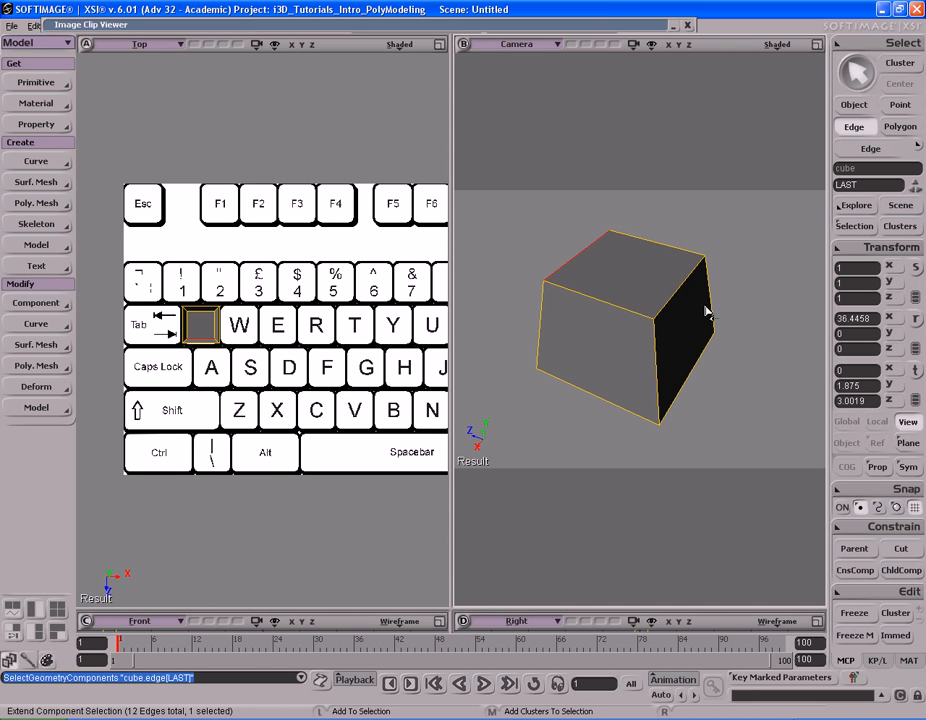
{"action": "key", "text": "s"}
{"action": "right_click_drag", "start_coordinate": [606, 314], "coordinate": [711, 306]}
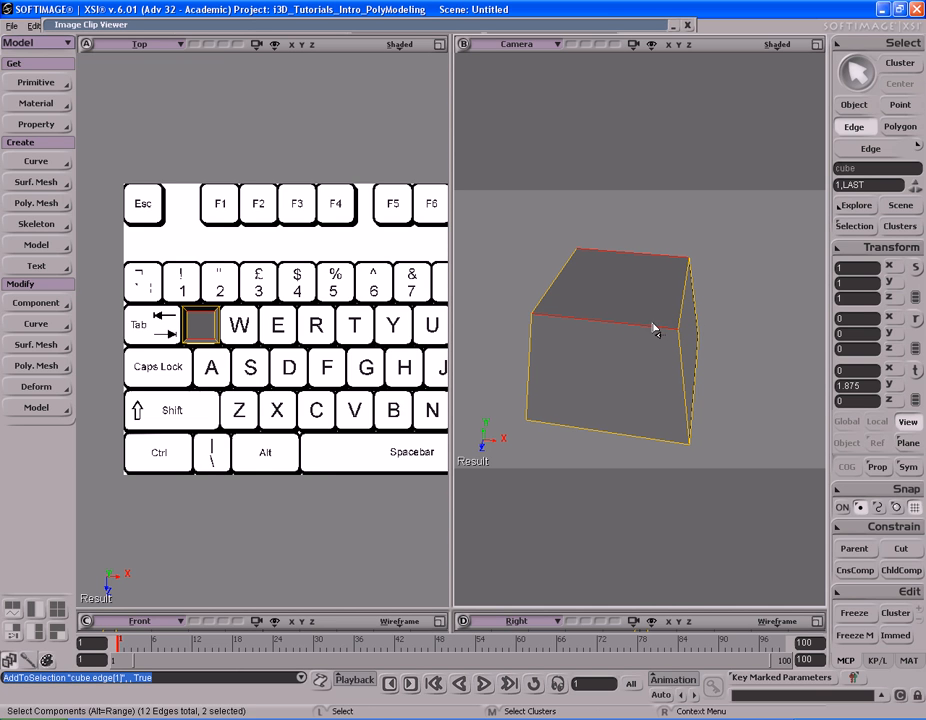
{"action": "key", "text": "shift"}
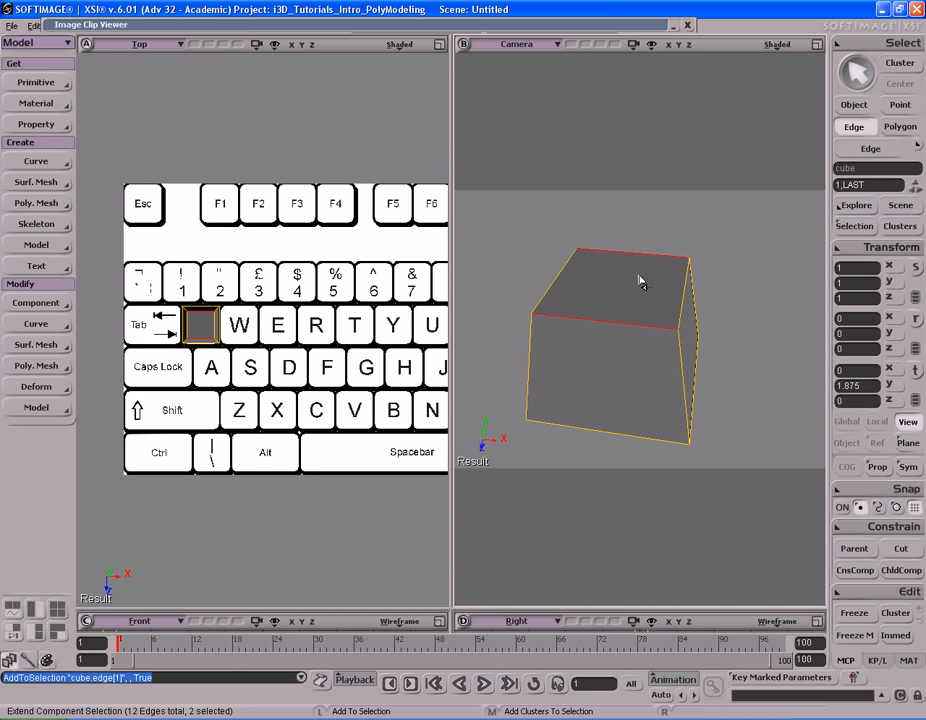
{"action": "key", "text": "shift+d"}
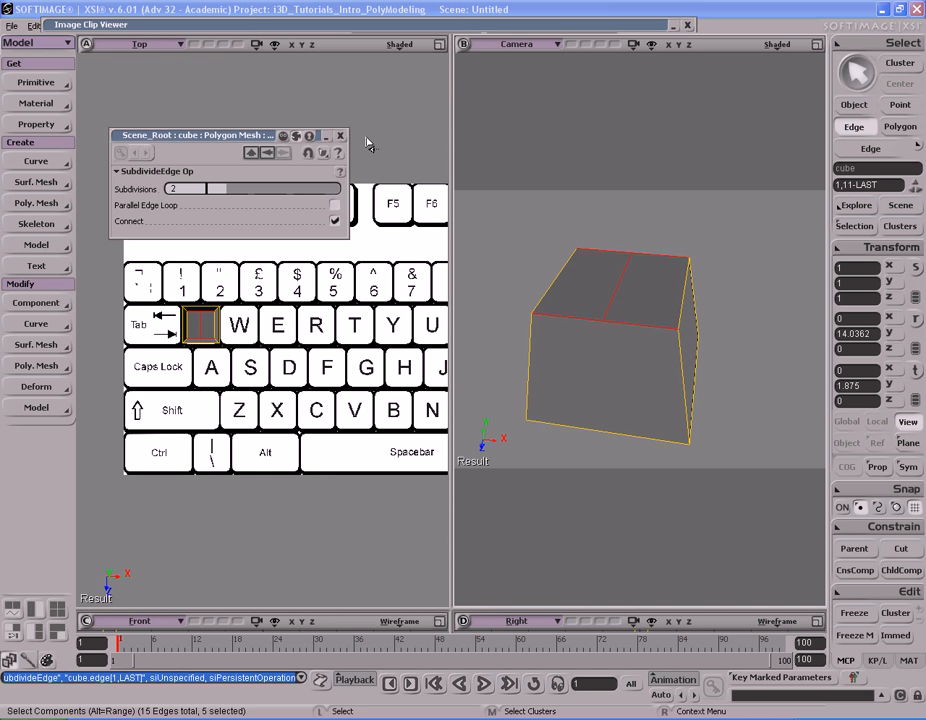
{"action": "left_click", "coordinate": [340, 135]}
Lower the new middle edge along the global Y axis to about 0.0686, comparing the dip with the keyboard photo.
{"action": "left_click", "coordinate": [628, 296]}
{"action": "right_click_drag", "start_coordinate": [628, 296], "coordinate": [653, 265]}
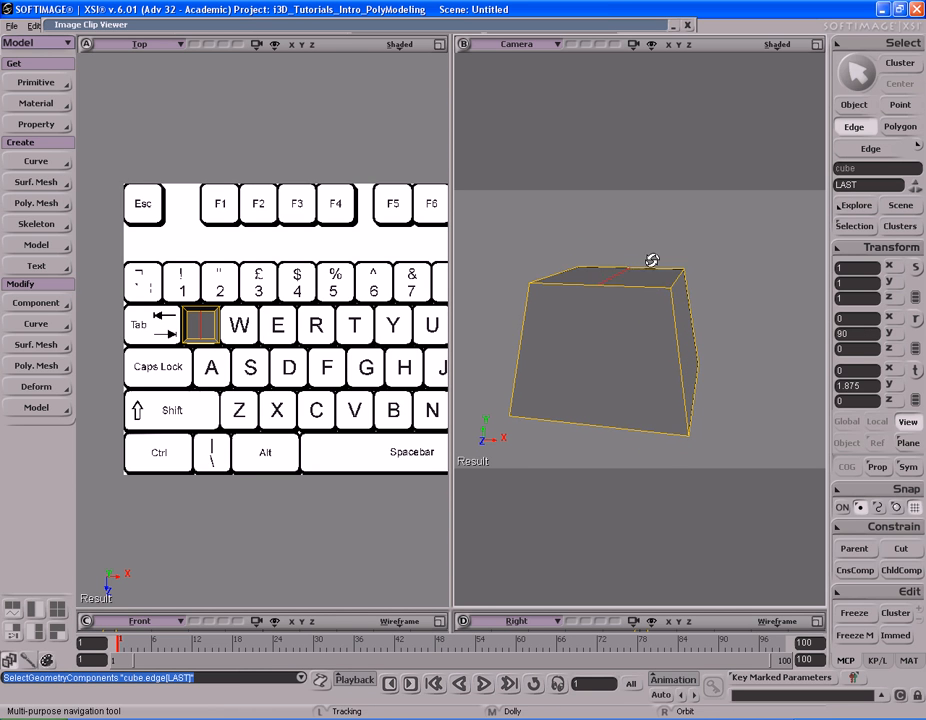
{"action": "key", "text": "v"}
{"action": "right_click", "coordinate": [680, 216]}
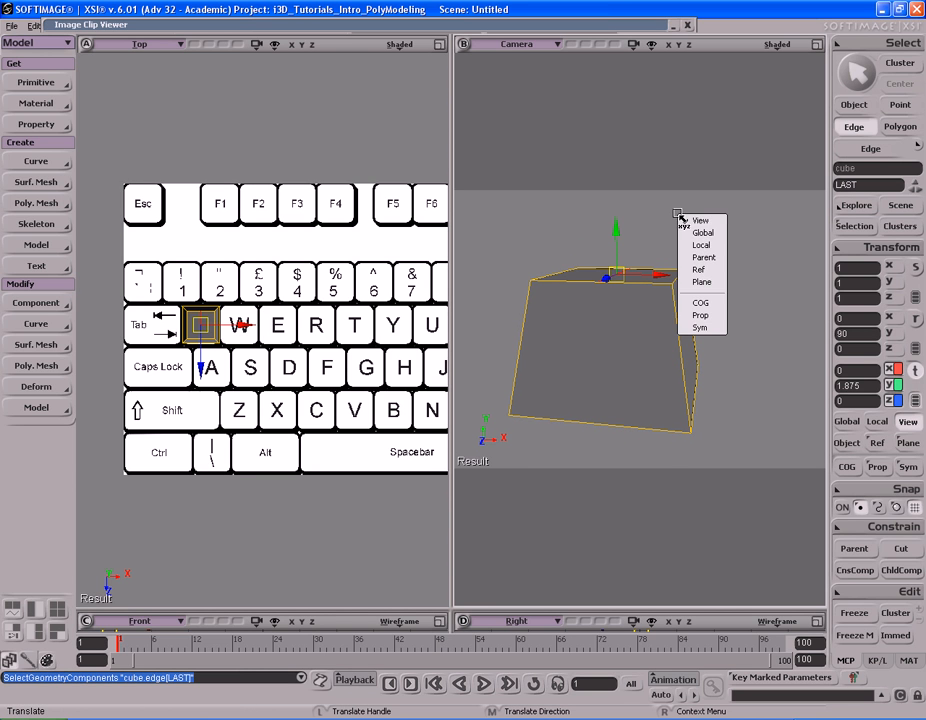
{"action": "left_click", "coordinate": [704, 232]}
{"action": "mouse_move", "coordinate": [618, 224]}
{"action": "left_mouse_down"}
{"action": "mouse_move", "coordinate": [617, 248]}
{"action": "mouse_move", "coordinate": [619, 236]}
{"action": "left_mouse_up"}
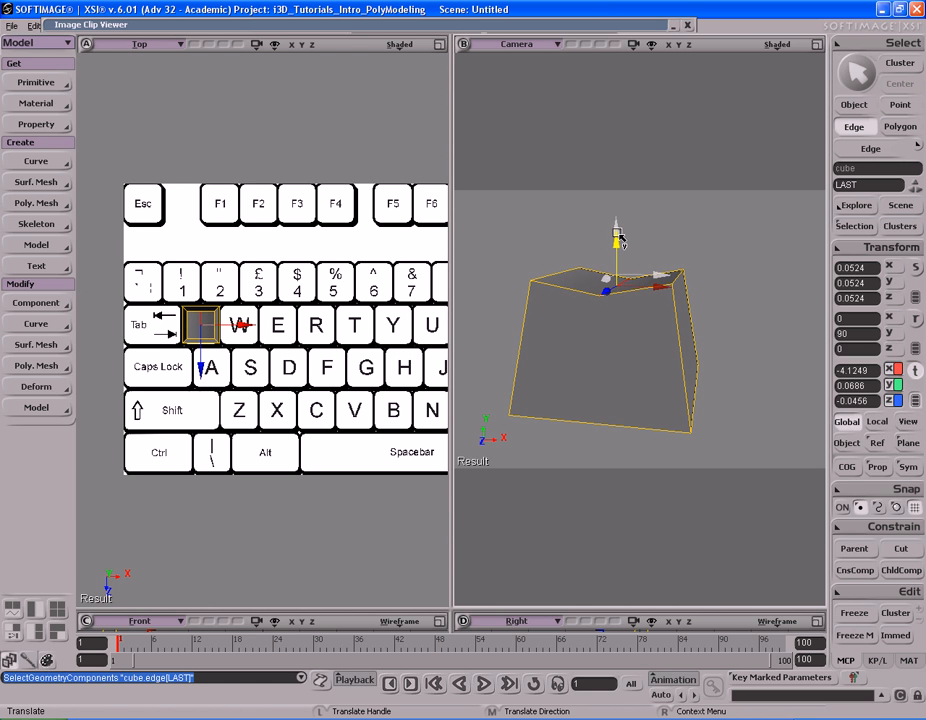
{"action": "double_click", "coordinate": [100, 24]}
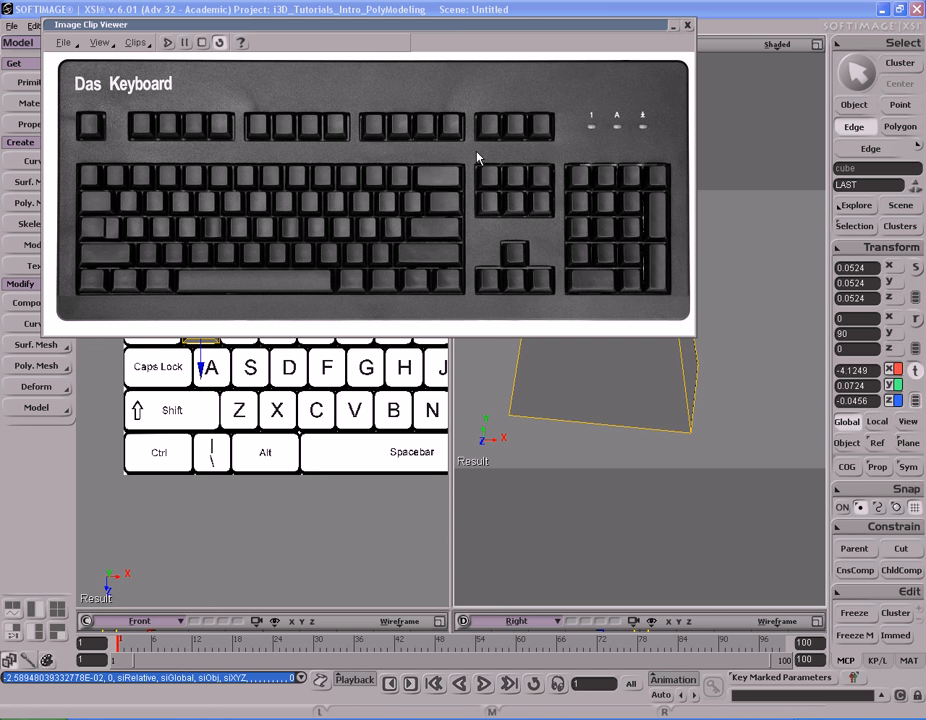
{"action": "double_click", "coordinate": [523, 27]}
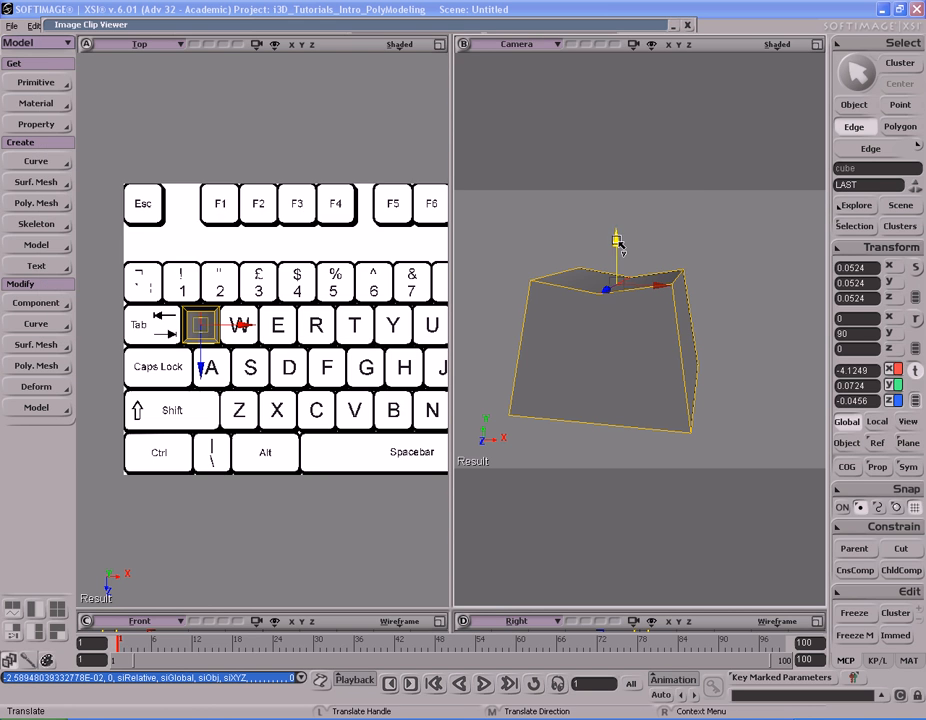
{"action": "key", "text": "s"}
{"action": "right_click_drag", "start_coordinate": [637, 221], "coordinate": [661, 250]}
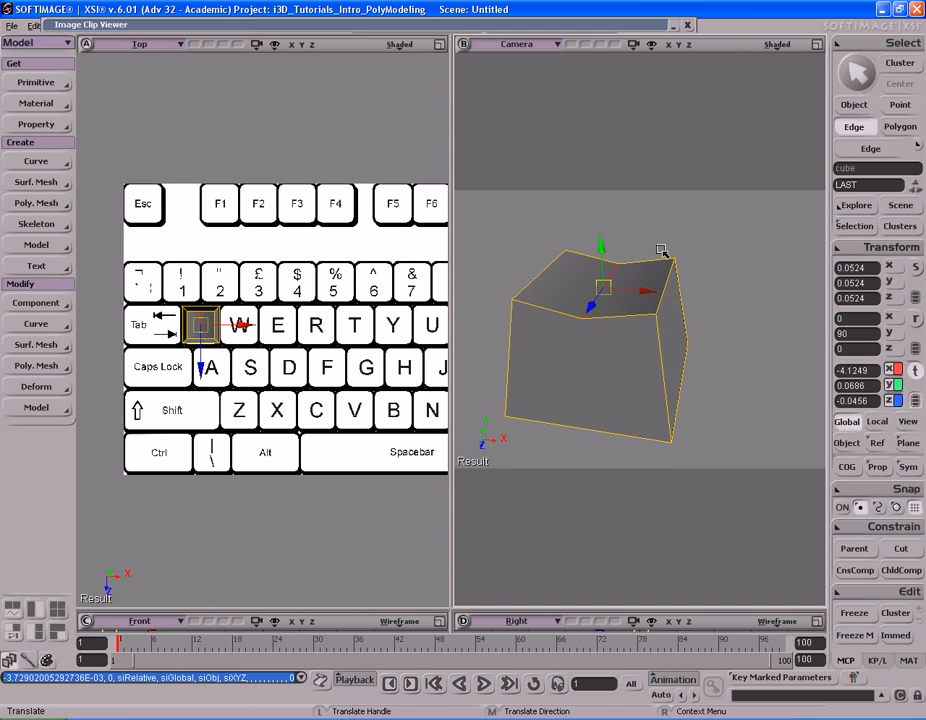
Bevel the lowered middle edge with a distance of 2 and 1 rounding subdivision.
{"action": "left_click", "coordinate": [628, 286]}
{"action": "right_click", "coordinate": [622, 280]}
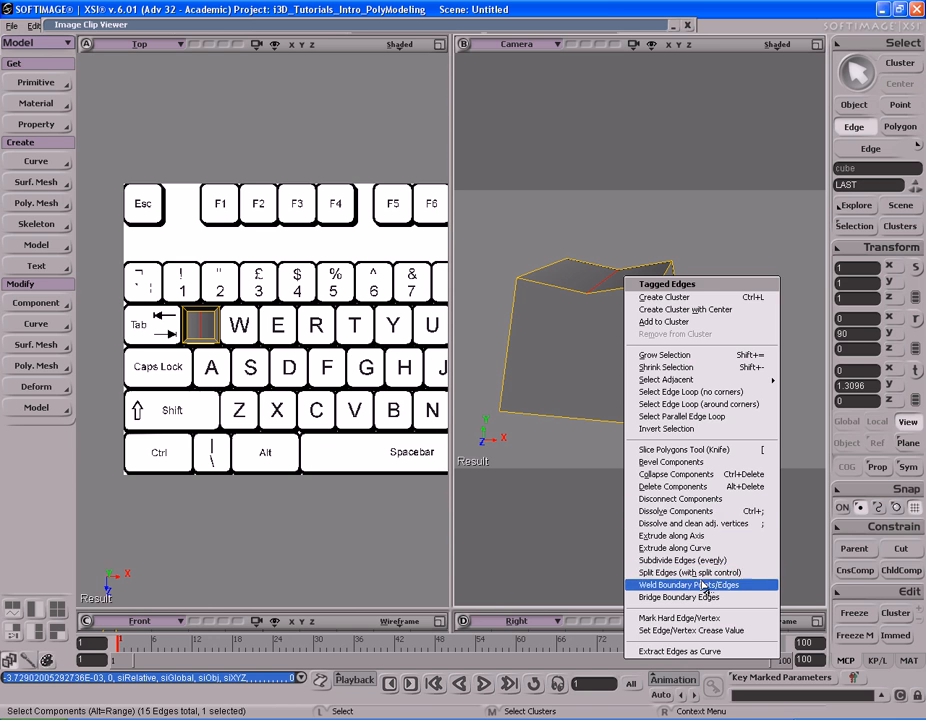
{"action": "left_click", "coordinate": [668, 462]}
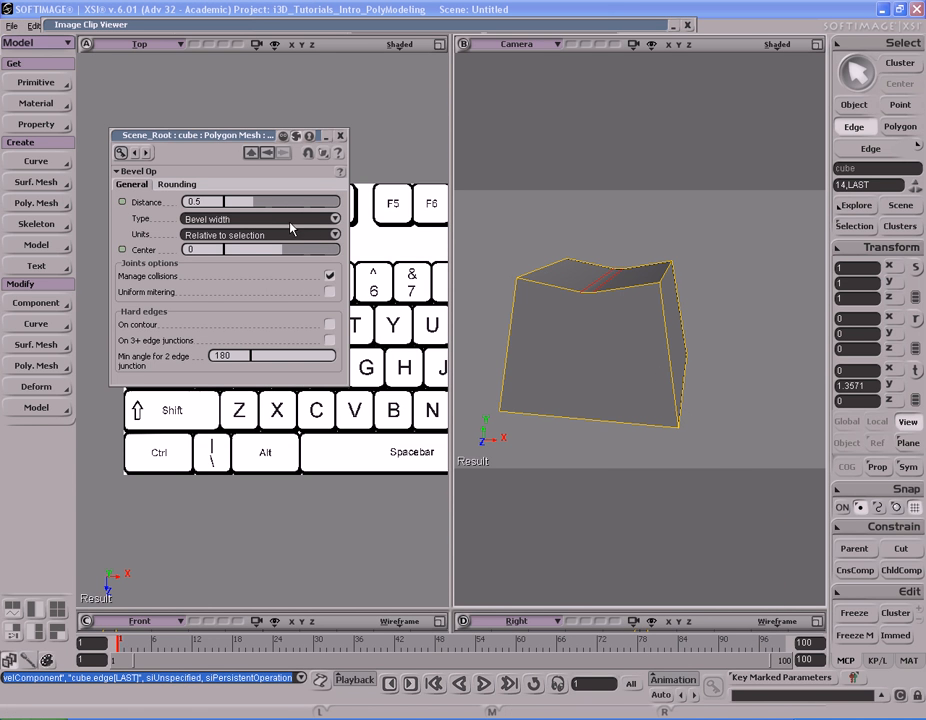
{"action": "left_click_drag", "start_coordinate": [364, 205], "coordinate": [360, 205]}
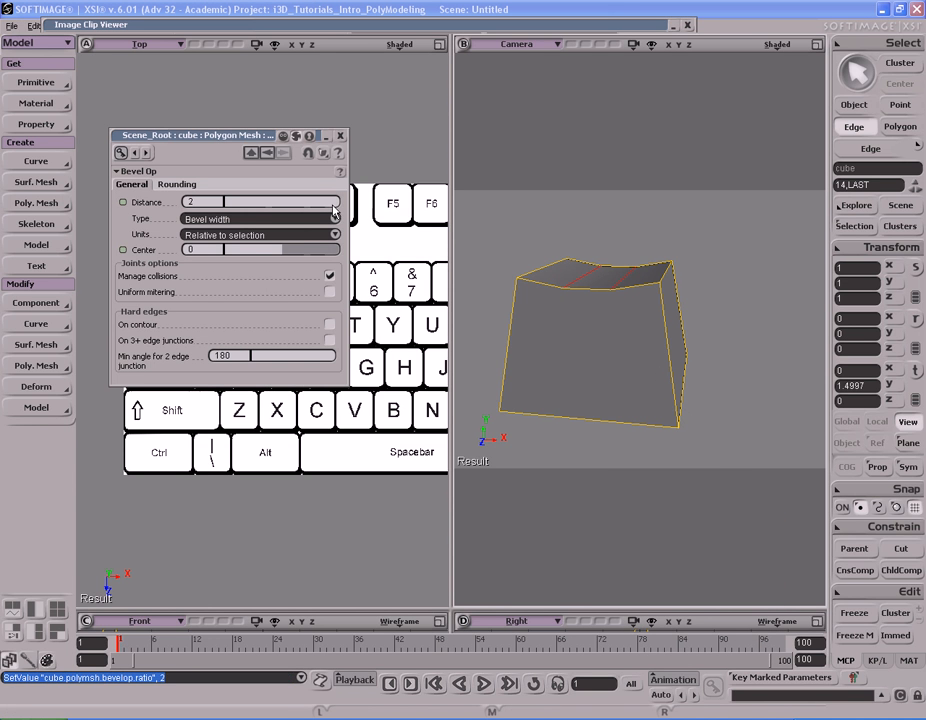
{"action": "left_click", "coordinate": [177, 184]}
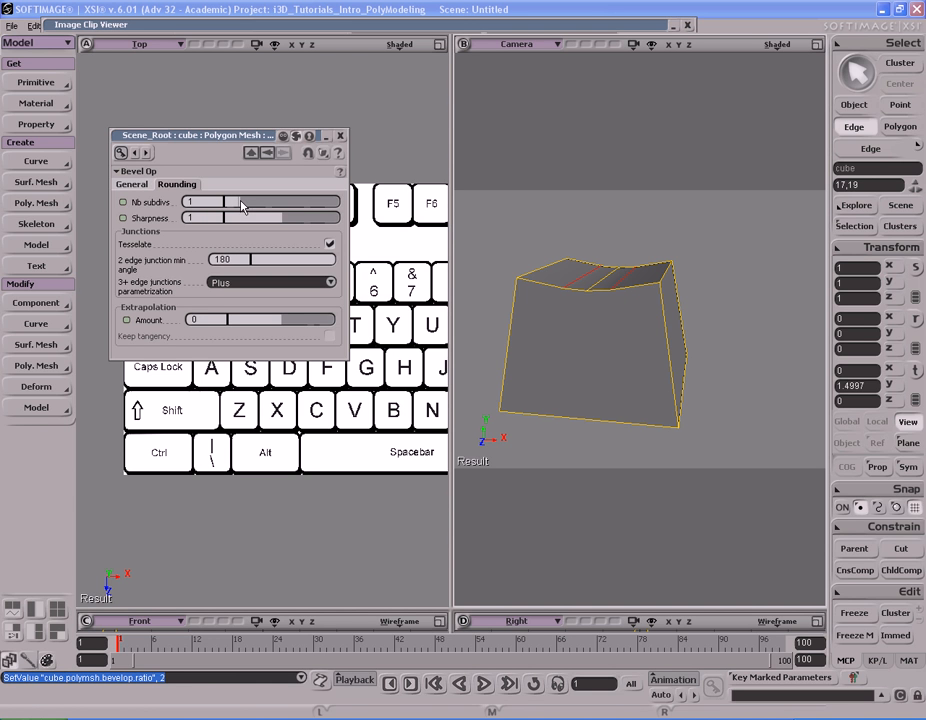
{"action": "left_click", "coordinate": [341, 136]}
{"action": "key", "text": "s"}
{"action": "right_click_drag", "start_coordinate": [673, 276], "coordinate": [668, 304]}
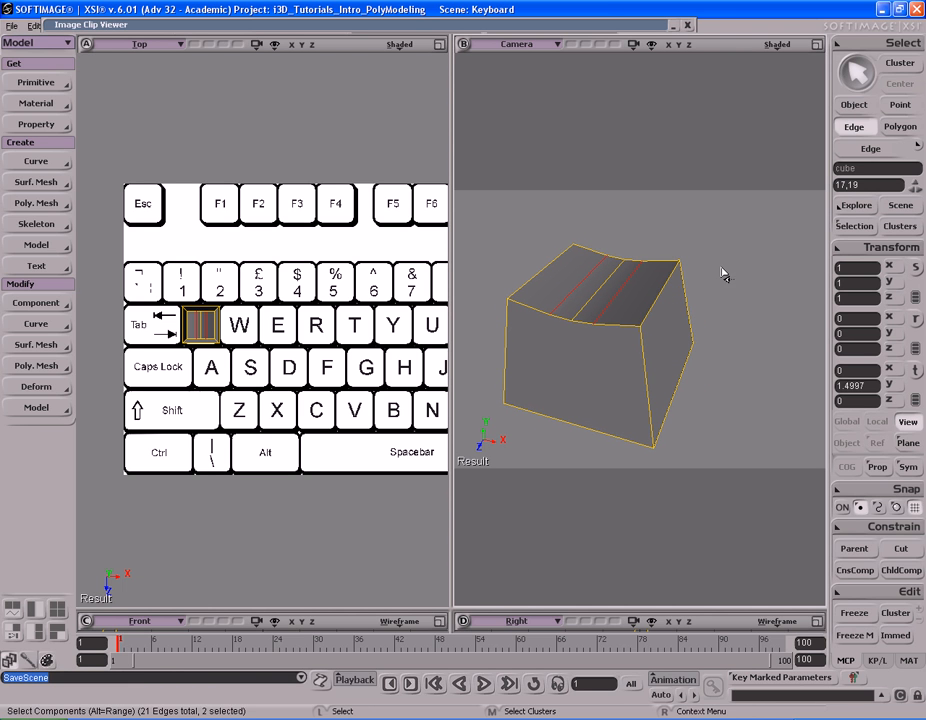
Bevel all the key's edges except the three inner top edges, with a distance of 0.214 and 1 rounding subdivision.
{"action": "key", "text": "s"}
{"action": "right_click_drag", "start_coordinate": [678, 283], "coordinate": [626, 277]}
{"action": "key", "text": "s"}
{"action": "key", "text": "ctrl+a"}
{"action": "key", "text": "s"}
{"action": "right_click_drag", "start_coordinate": [752, 335], "coordinate": [640, 322]}
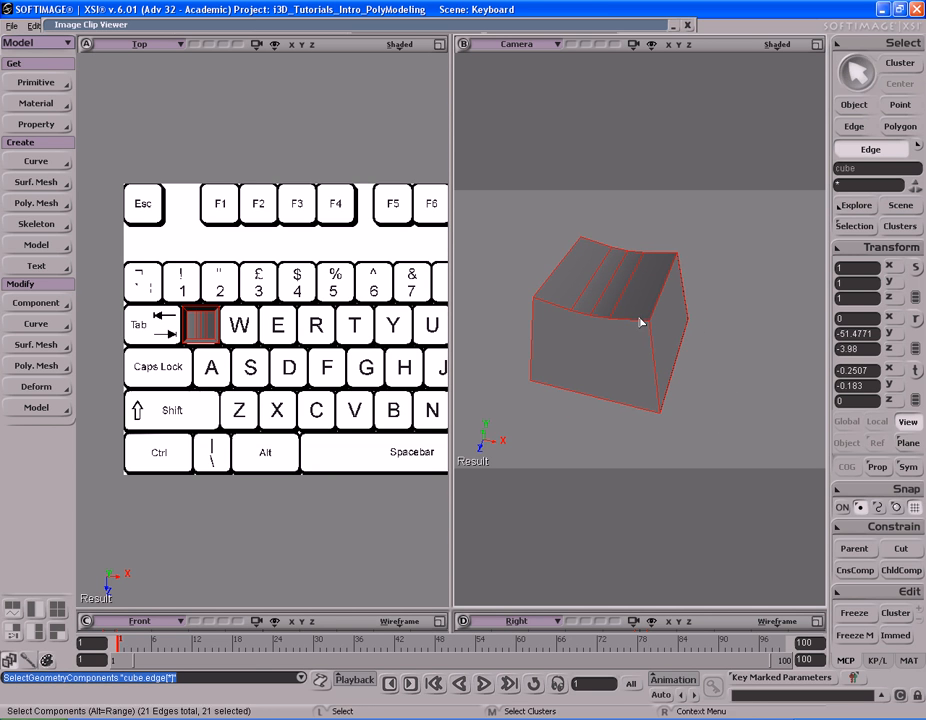
{"action": "key", "text": "ctrl+shift"}
{"action": "left_click", "coordinate": [640, 302], "text": "ctrl+shift"}
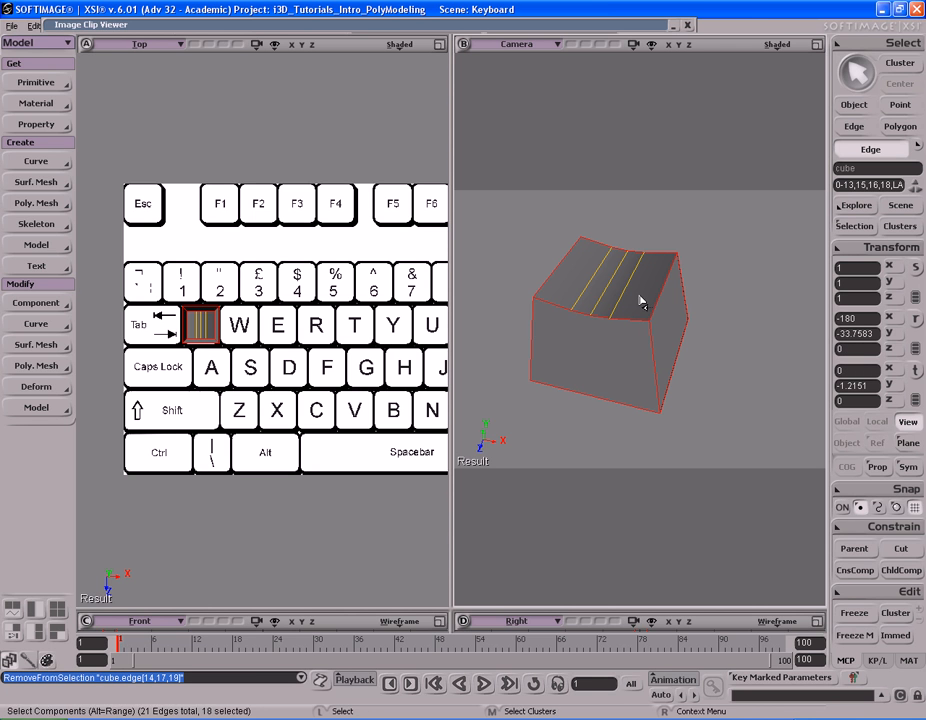
{"action": "key", "text": "s"}
{"action": "right_click_drag", "start_coordinate": [663, 337], "coordinate": [703, 314]}
{"action": "right_click", "coordinate": [657, 286]}
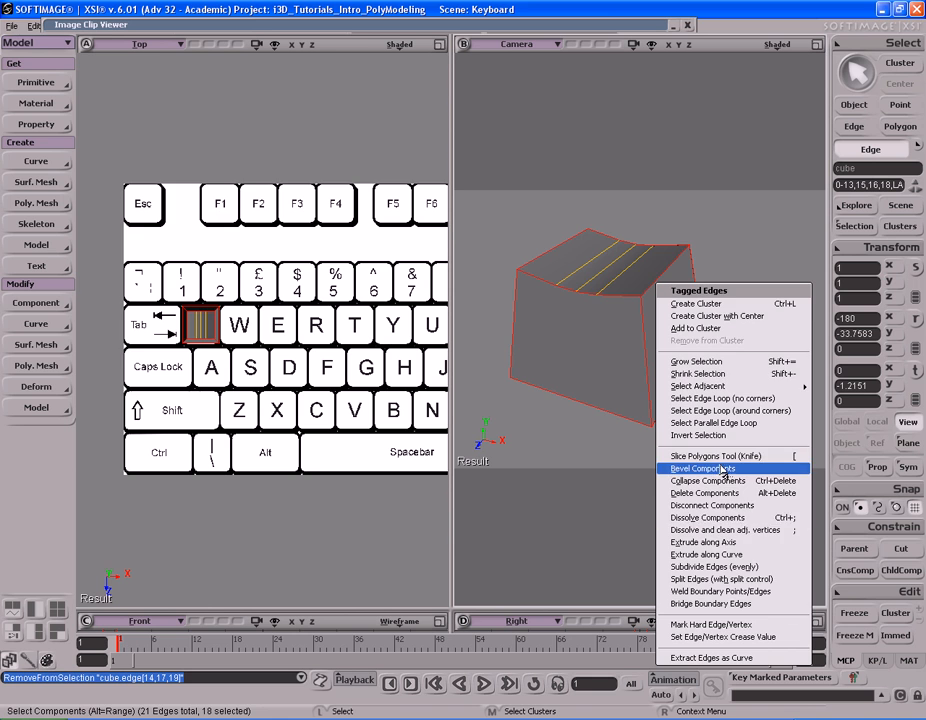
{"action": "left_click", "coordinate": [712, 468]}
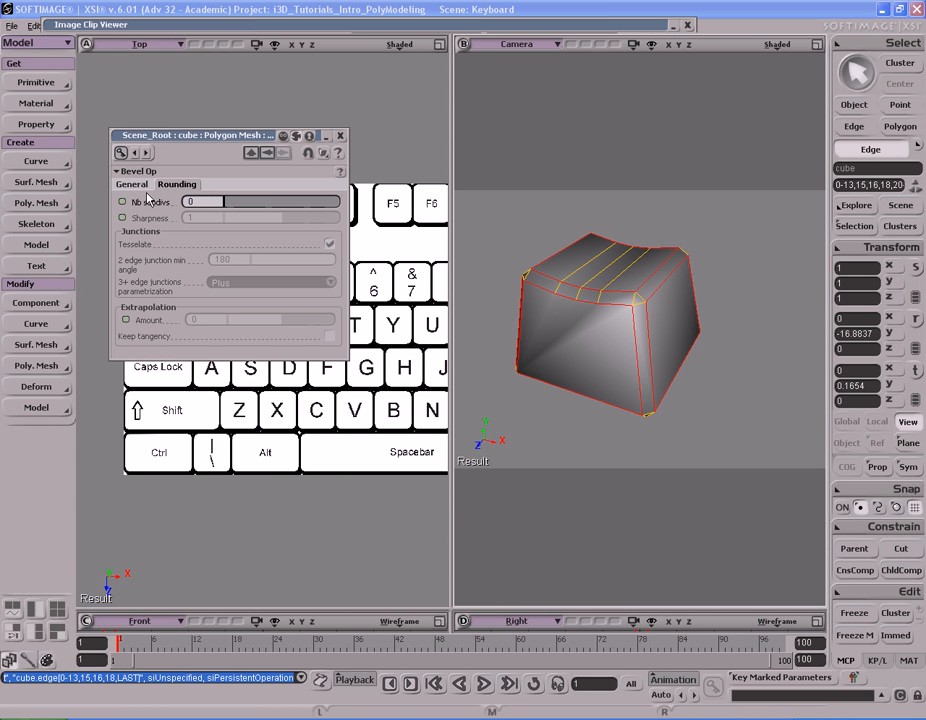
{"action": "left_click", "coordinate": [132, 184]}
{"action": "left_click_drag", "start_coordinate": [248, 208], "coordinate": [236, 207]}
{"action": "left_click", "coordinate": [177, 185]}
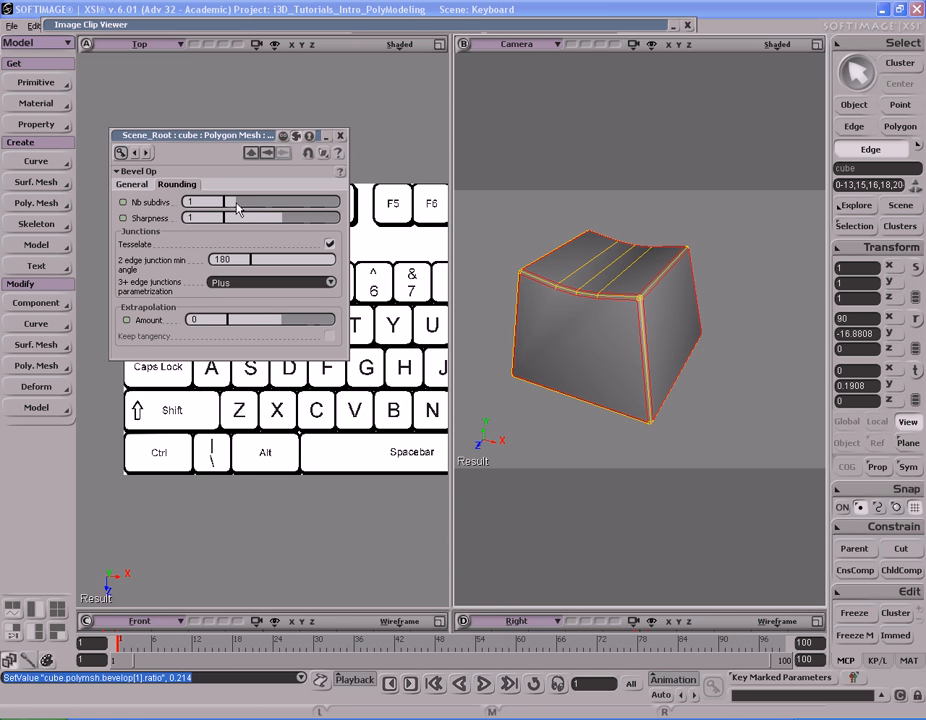
Check the beveled key in a render region and set the bevel distance to 0.277.
{"action": "key", "text": "q"}
{"action": "left_click_drag", "start_coordinate": [523, 225], "coordinate": [722, 410]}
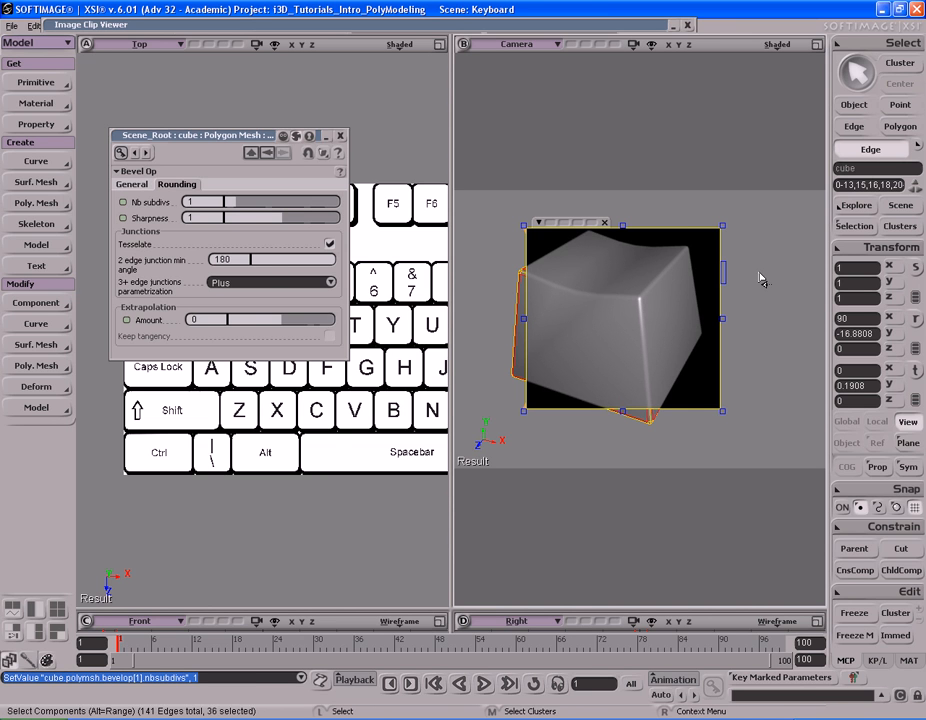
{"action": "key", "text": "q"}
{"action": "middle_click", "coordinate": [777, 237]}
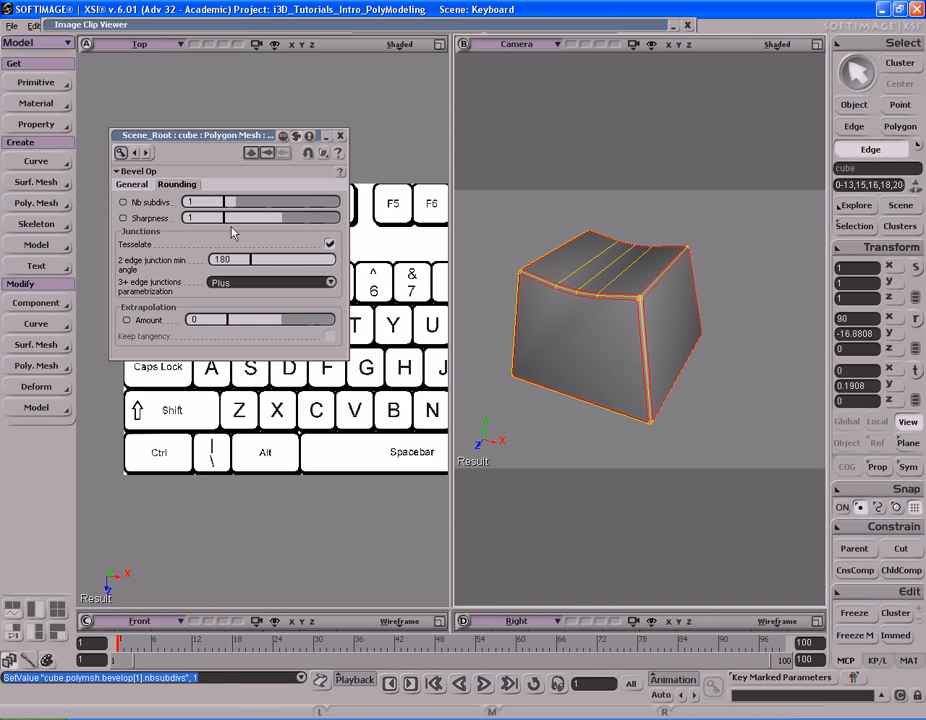
{"action": "left_click", "coordinate": [140, 185]}
{"action": "left_click_drag", "start_coordinate": [238, 207], "coordinate": [243, 207]}
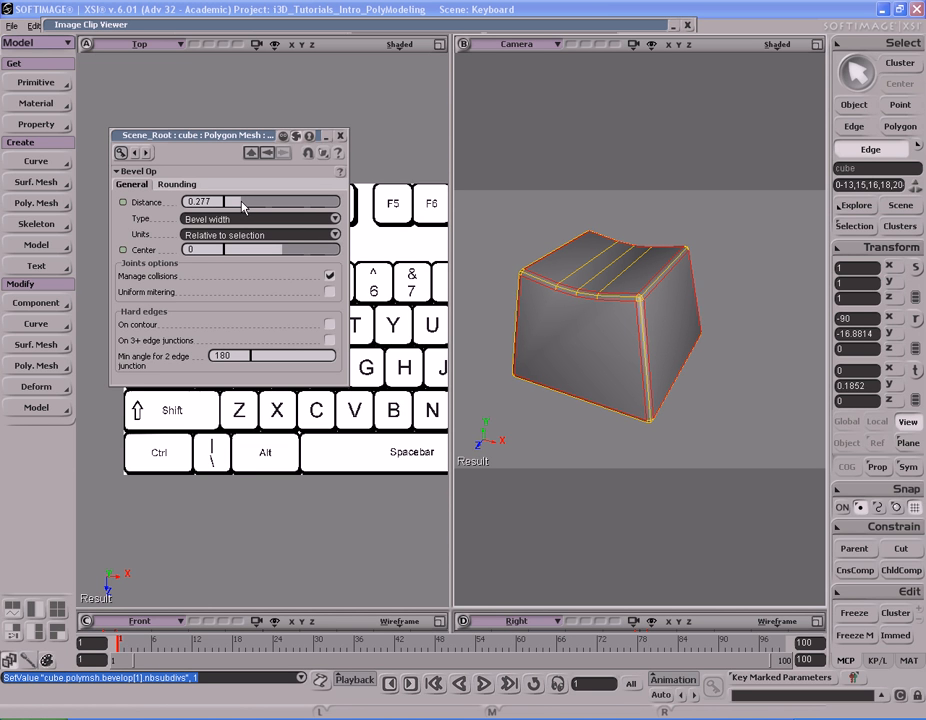
{"action": "left_click", "coordinate": [340, 135]}
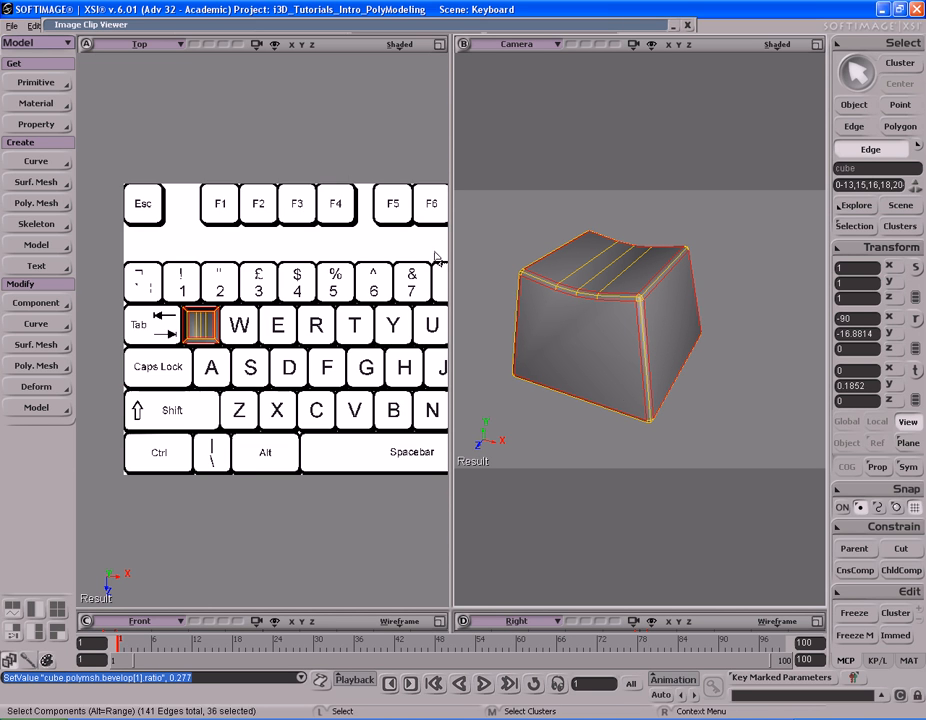
Deselect the edges, return to object selection, and preview the finished key in a render region from a new angle.
{"action": "key", "text": "s"}
{"action": "mouse_move", "coordinate": [605, 312]}
{"action": "right_mouse_down"}
{"action": "mouse_move", "coordinate": [668, 312]}
{"action": "mouse_move", "coordinate": [672, 275]}
{"action": "mouse_move", "coordinate": [639, 305]}
{"action": "mouse_move", "coordinate": [616, 309]}
{"action": "right_mouse_up"}
{"action": "left_click", "coordinate": [745, 318]}
{"action": "key", "text": "s"}
{"action": "mouse_move", "coordinate": [742, 319]}
{"action": "right_mouse_down"}
{"action": "mouse_move", "coordinate": [676, 302]}
{"action": "mouse_move", "coordinate": [544, 291]}
{"action": "mouse_move", "coordinate": [736, 314]}
{"action": "mouse_move", "coordinate": [729, 304]}
{"action": "right_mouse_up"}
{"action": "middle_click_drag", "start_coordinate": [729, 304], "coordinate": [710, 335]}
{"action": "key", "text": "space"}
{"action": "key", "text": "q"}
{"action": "left_click_drag", "start_coordinate": [531, 246], "coordinate": [727, 423]}
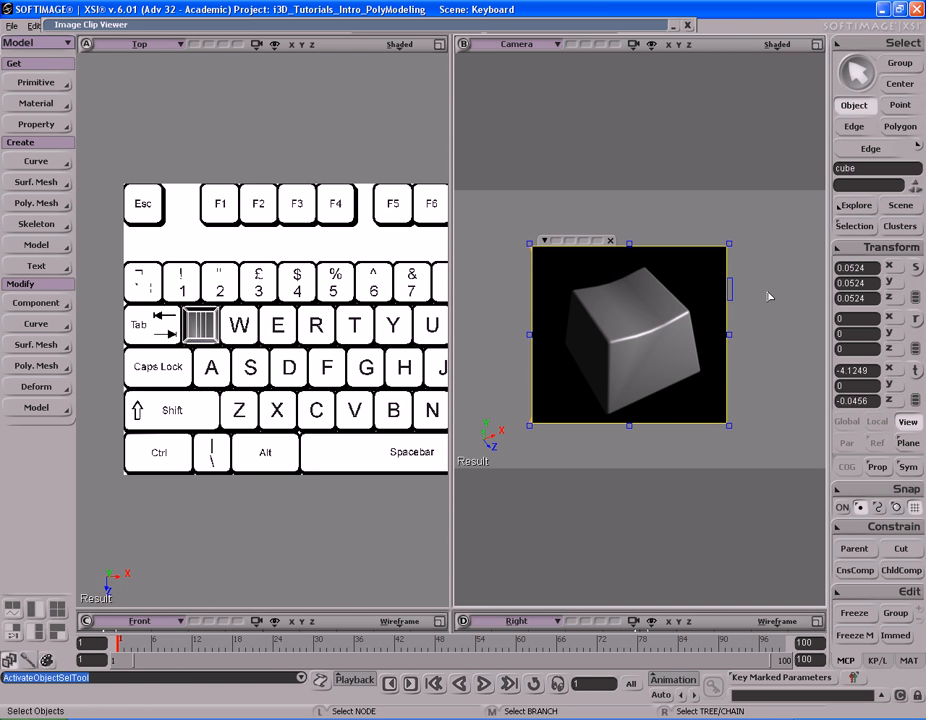
{"action": "key", "text": "q"}
{"action": "middle_click", "coordinate": [773, 304]}
Preview the key's opposite side in another render region to examine its rounded corners.
{"action": "key", "text": "s"}
{"action": "right_click_drag", "start_coordinate": [773, 304], "coordinate": [668, 296]}
{"action": "mouse_move", "coordinate": [516, 238]}
{"action": "left_mouse_down"}
{"action": "mouse_move", "coordinate": [711, 418]}
{"action": "mouse_move", "coordinate": [722, 417]}
{"action": "left_mouse_up"}
{"action": "key", "text": "q"}
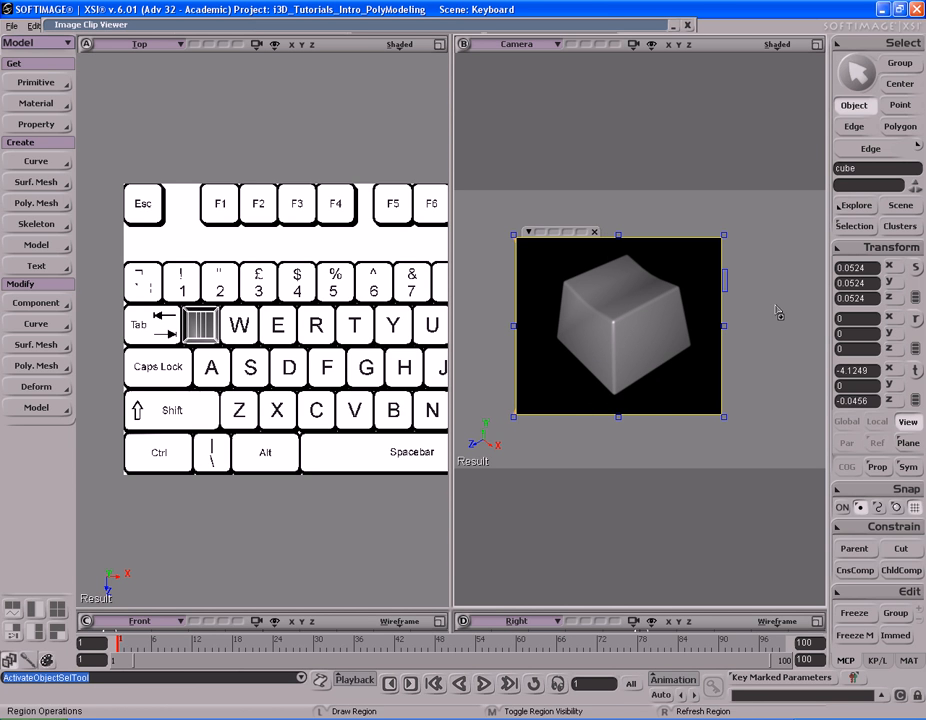
Hide the camera render region, orbit to the key's front, and preview the key in a small render region in the Top view.
{"action": "middle_click", "coordinate": [779, 313]}
{"action": "key", "text": "s"}
{"action": "right_click_drag", "start_coordinate": [719, 327], "coordinate": [710, 340]}
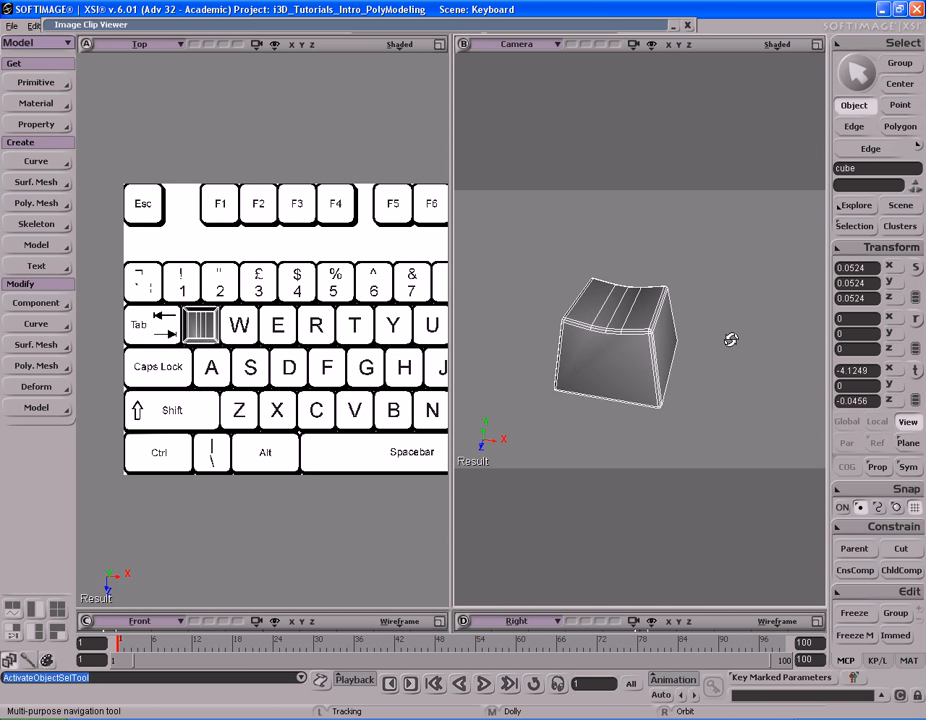
{"action": "middle_click_drag", "start_coordinate": [736, 335], "coordinate": [709, 327]}
{"action": "right_click_drag", "start_coordinate": [709, 327], "coordinate": [687, 297]}
{"action": "key", "text": "Escape"}
{"action": "key", "text": "s"}
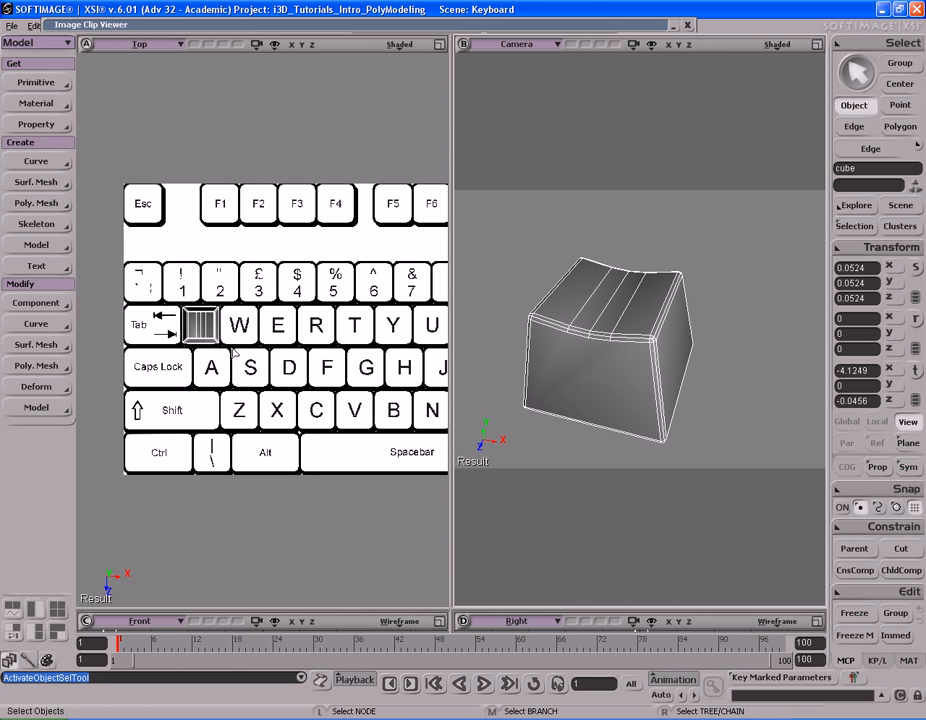
{"action": "left_click", "coordinate": [191, 324]}
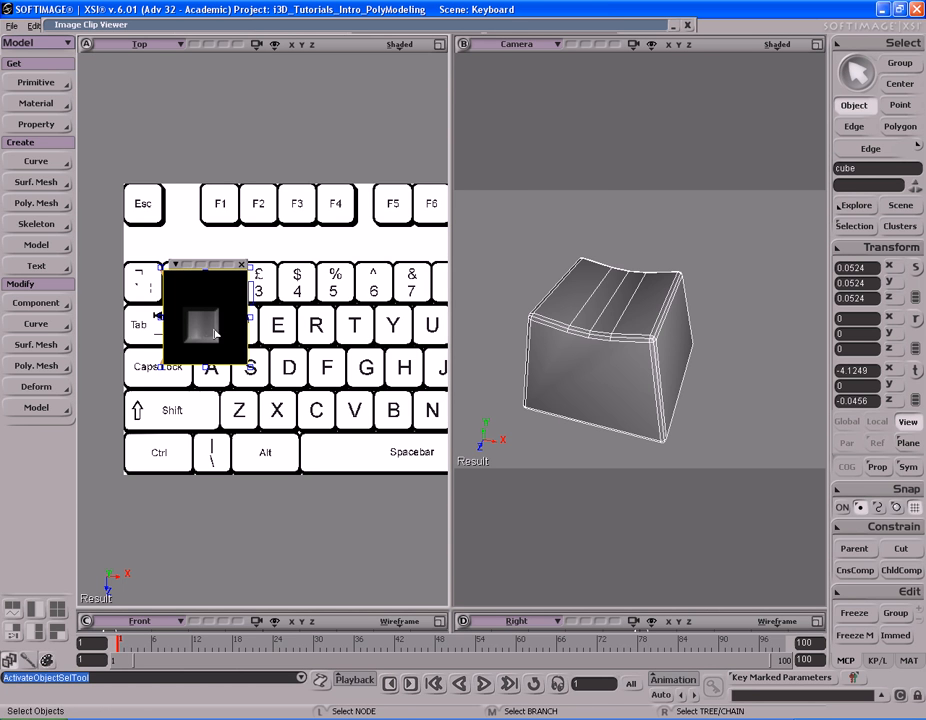
Bring up the keyboard reference photo in the Image Clip Viewer to compare the key's shape, and collapse the viewer again.
{"action": "double_click", "coordinate": [501, 25]}
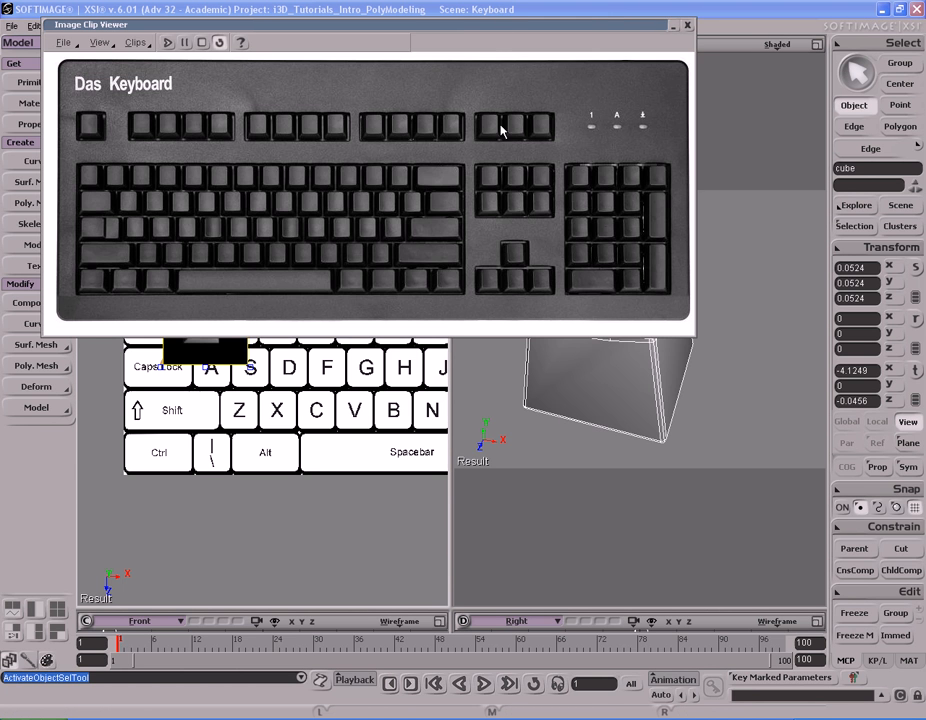
{"action": "left_click_drag", "start_coordinate": [409, 24], "coordinate": [631, 85]}
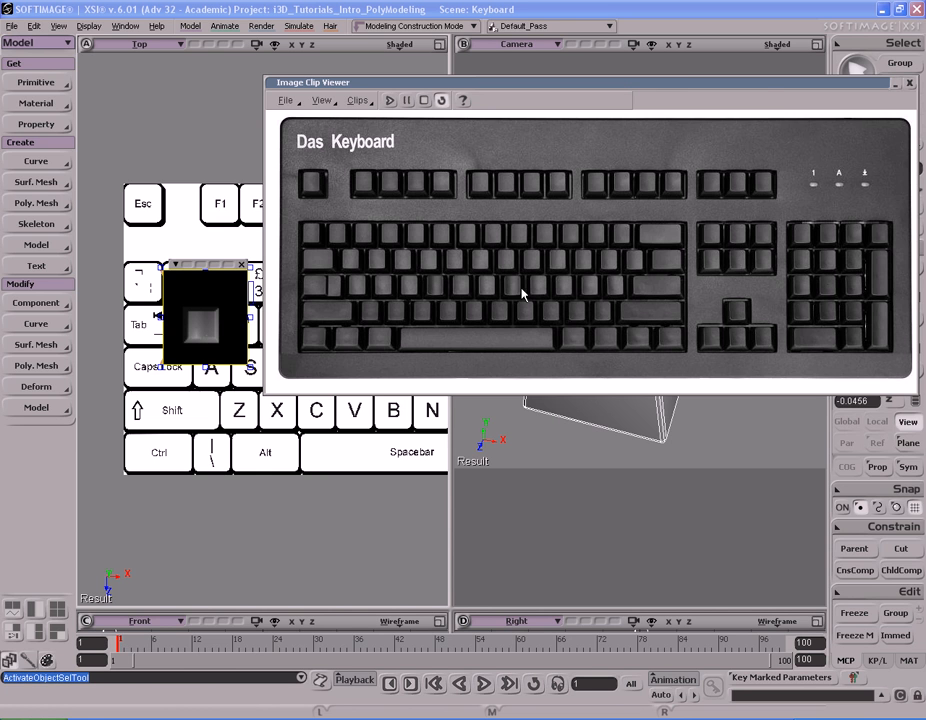
{"action": "double_click", "coordinate": [764, 87]}
{"action": "left_click_drag", "start_coordinate": [764, 87], "coordinate": [543, 35]}
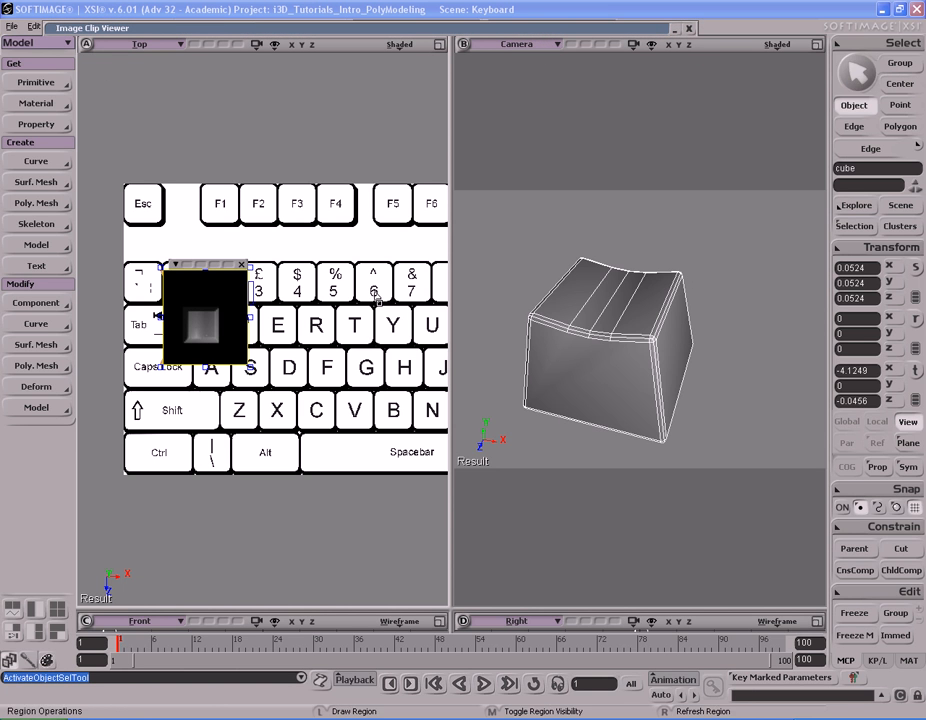
Maximize the Top view around the key on the Q position and freeze the key's modeling history.
{"action": "key", "text": "s"}
{"action": "right_click_drag", "start_coordinate": [688, 311], "coordinate": [657, 298]}
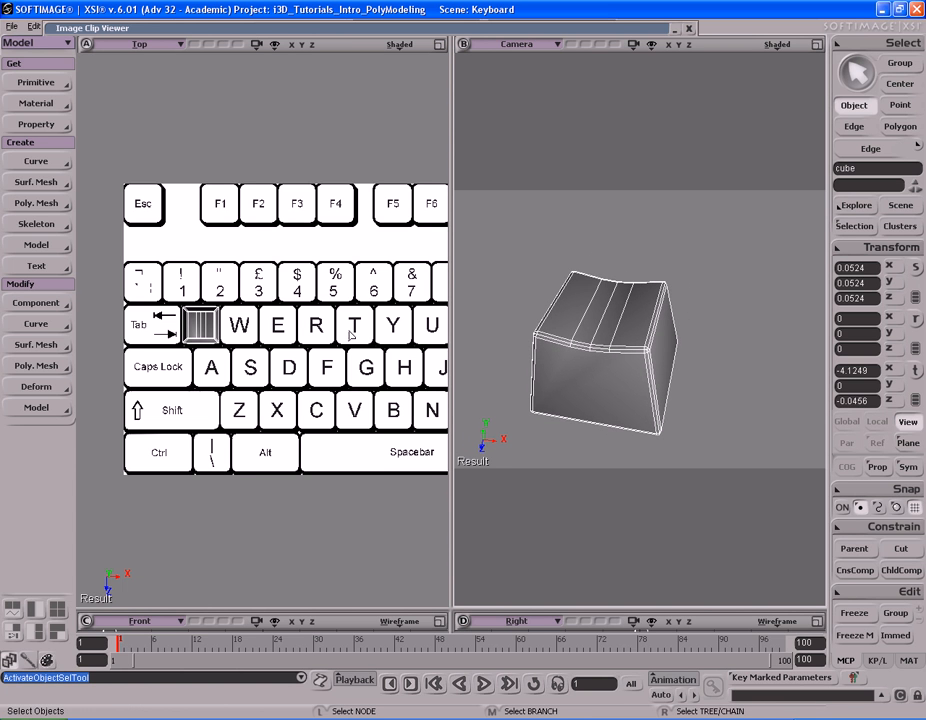
{"action": "key", "text": "F12"}
{"action": "key", "text": "s"}
{"action": "middle_click_drag", "start_coordinate": [465, 335], "coordinate": [442, 310]}
{"action": "left_click_drag", "start_coordinate": [442, 310], "coordinate": [430, 318]}
{"action": "key", "text": "s"}
{"action": "middle_click_drag", "start_coordinate": [449, 335], "coordinate": [399, 338]}
{"action": "left_click_drag", "start_coordinate": [399, 338], "coordinate": [396, 339]}
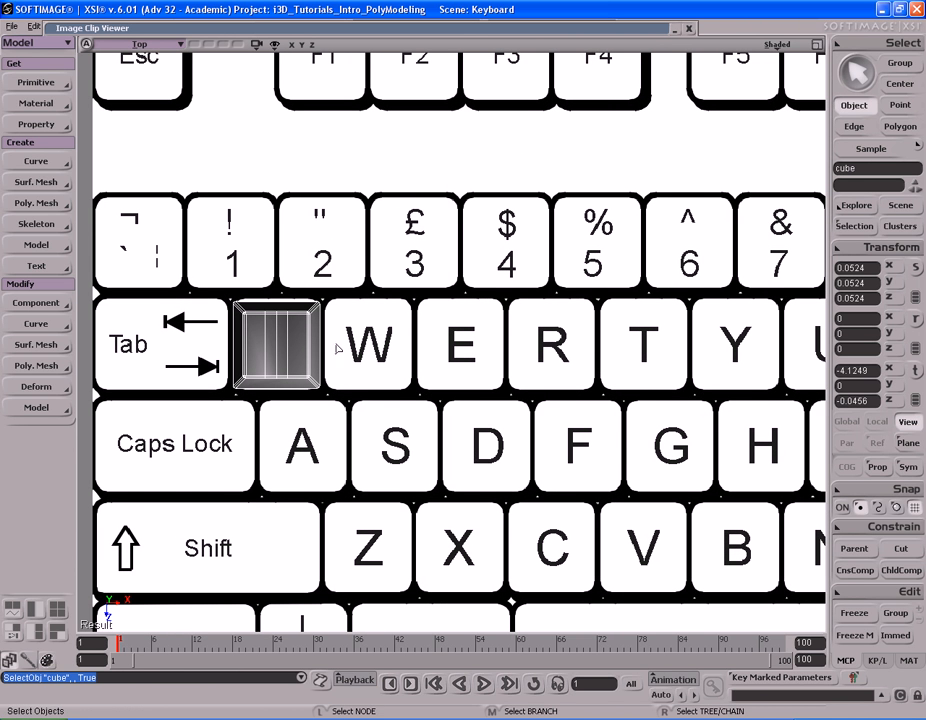
{"action": "left_click", "coordinate": [856, 635]}
Duplicate the Q key and move the copy along X onto the template's W, to about X -3.69.
{"action": "key", "text": "s"}
{"action": "left_click_drag", "start_coordinate": [565, 330], "coordinate": [490, 365]}
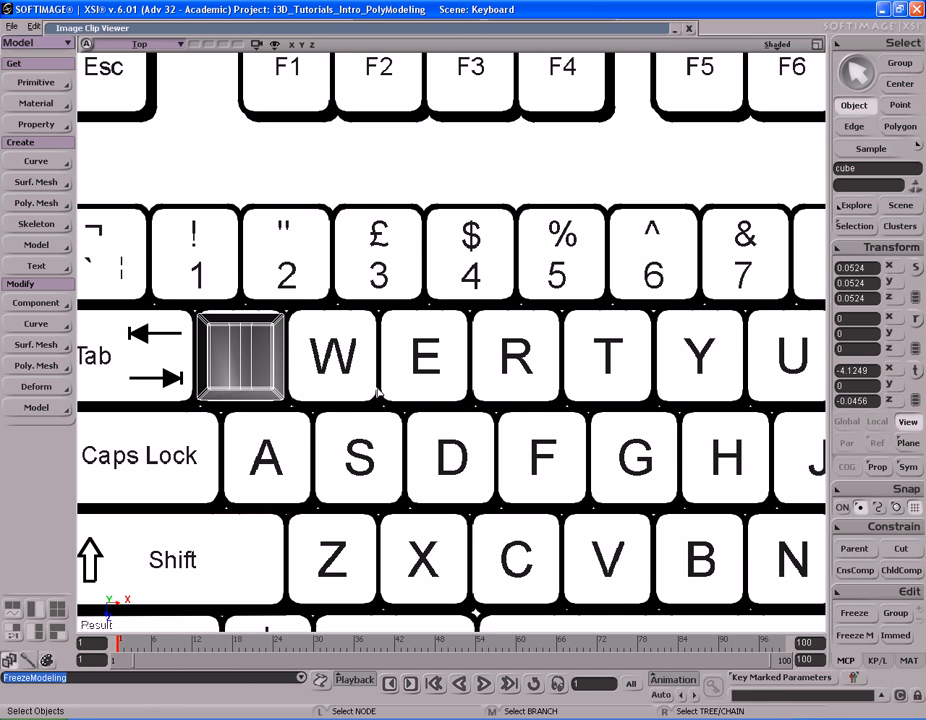
{"action": "key", "text": "ctrl+d"}
{"action": "key", "text": "v"}
{"action": "left_click_drag", "start_coordinate": [316, 357], "coordinate": [405, 358]}
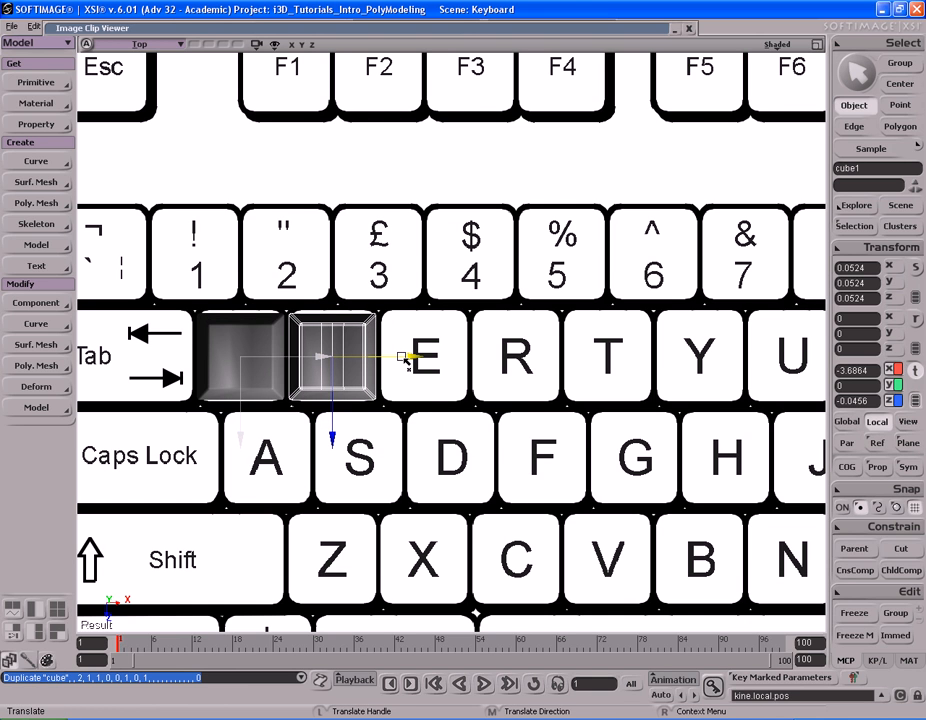
Repeat the duplication with the same offset to fill the row from E through the closing bracket key.
{"action": "key", "text": "ctrl+d"}
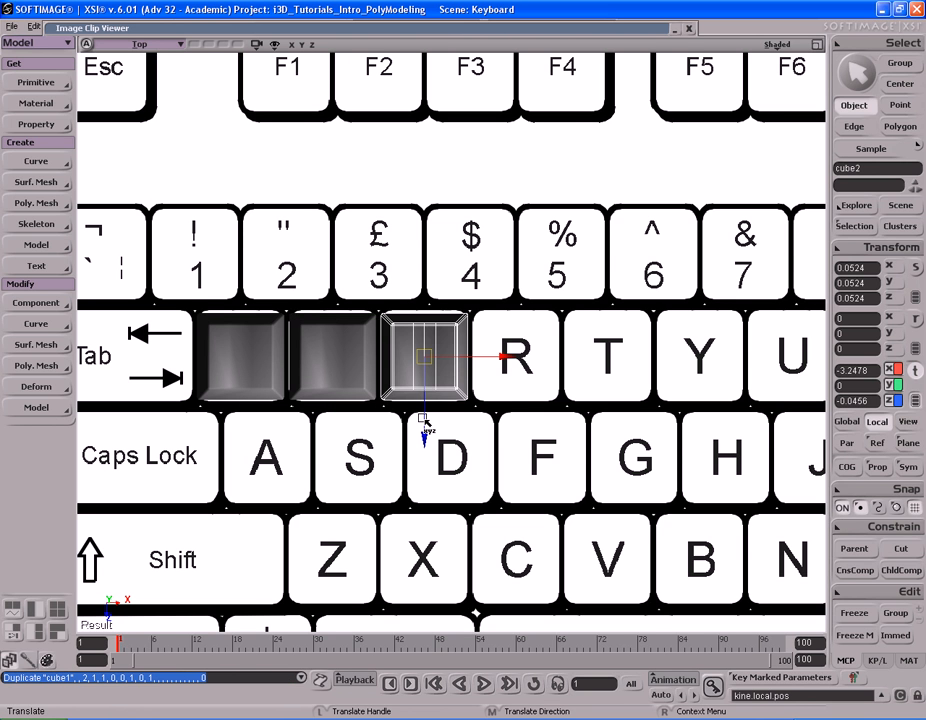
{"action": "key", "text": "ctrl+d"}
{"action": "key", "text": "ctrl+d"}
{"action": "key", "text": "s"}
{"action": "middle_click_drag", "start_coordinate": [421, 418], "coordinate": [595, 411]}
{"action": "left_click_drag", "start_coordinate": [595, 411], "coordinate": [517, 415]}
{"action": "key", "text": "ctrl+d"}
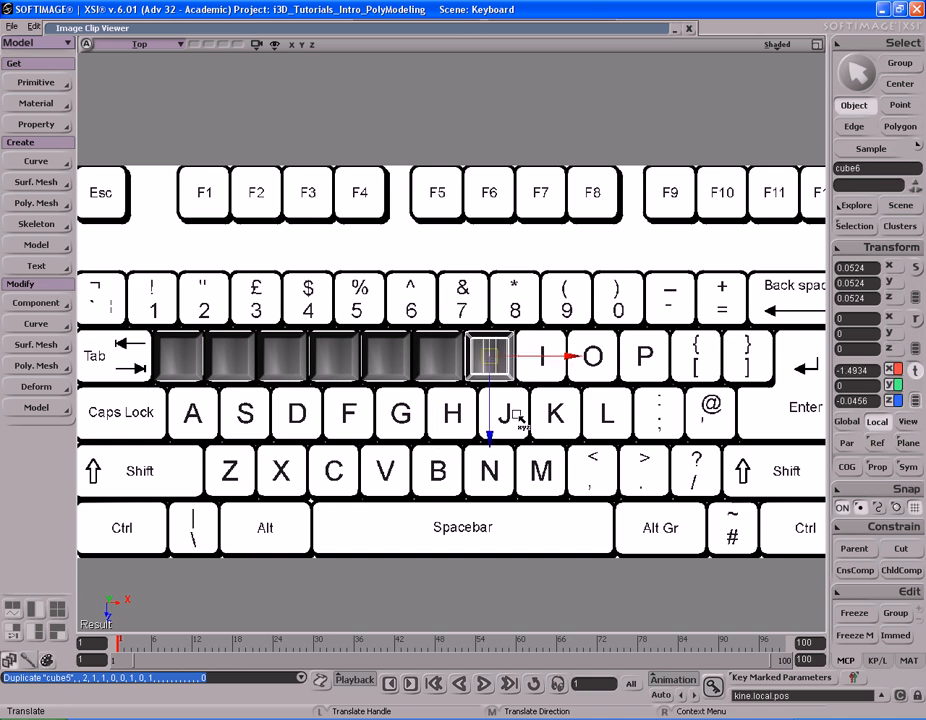
{"action": "key", "text": "ctrl+d"}
{"action": "key", "text": "ctrl+d"}
{"action": "key", "text": "ctrl+d"}
{"action": "key", "text": "ctrl+d"}
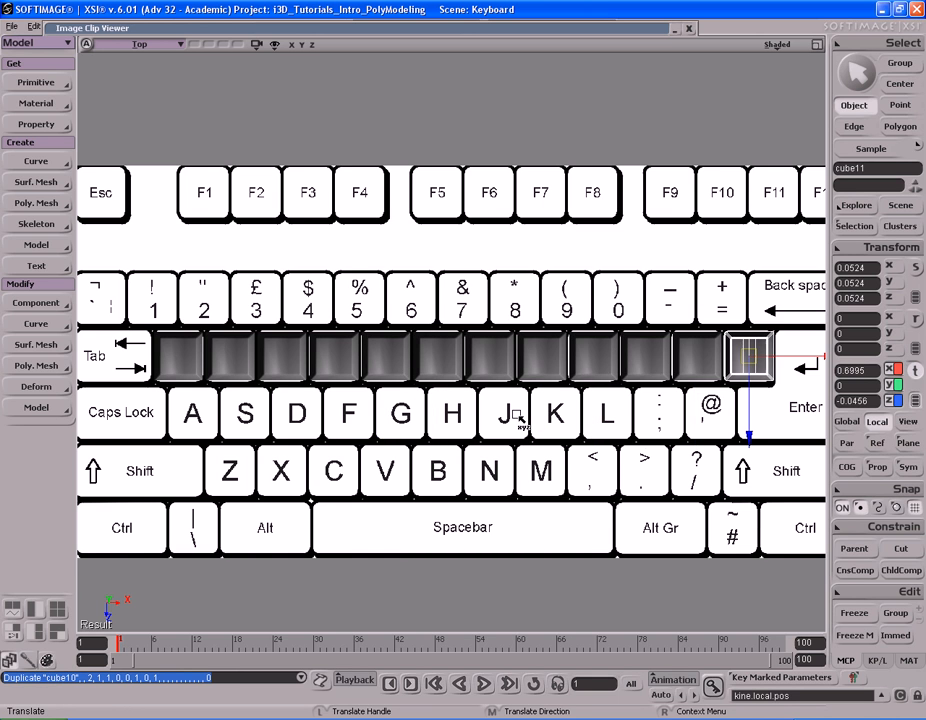
Duplicate the eleven keys from Q to the opening bracket and align the copies with the A row, at about Z 0.44.
{"action": "middle_click_drag", "start_coordinate": [515, 414], "coordinate": [614, 414]}
{"action": "mouse_move", "coordinate": [614, 414]}
{"action": "left_mouse_down"}
{"action": "mouse_move", "coordinate": [513, 422]}
{"action": "mouse_move", "coordinate": [614, 420]}
{"action": "left_mouse_up"}
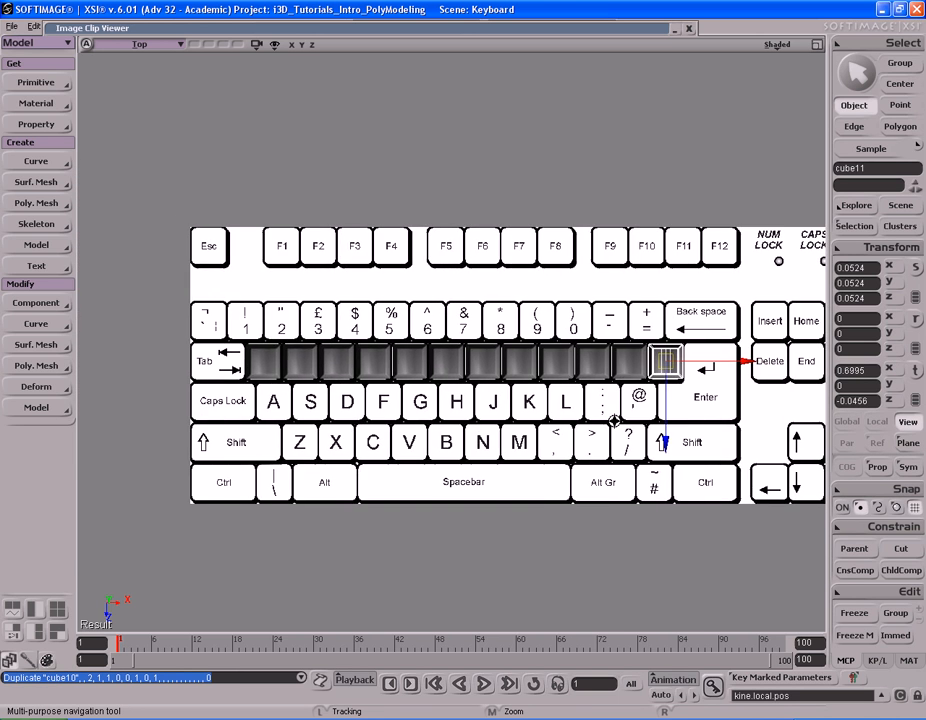
{"action": "middle_click_drag", "start_coordinate": [614, 420], "coordinate": [514, 418]}
{"action": "left_click_drag", "start_coordinate": [514, 418], "coordinate": [533, 393]}
{"action": "middle_click_drag", "start_coordinate": [533, 393], "coordinate": [475, 403]}
{"action": "left_click_drag", "start_coordinate": [475, 403], "coordinate": [403, 397]}
{"action": "middle_click_drag", "start_coordinate": [403, 397], "coordinate": [501, 379]}
{"action": "left_click_drag", "start_coordinate": [501, 379], "coordinate": [490, 383]}
{"action": "key", "text": "v"}
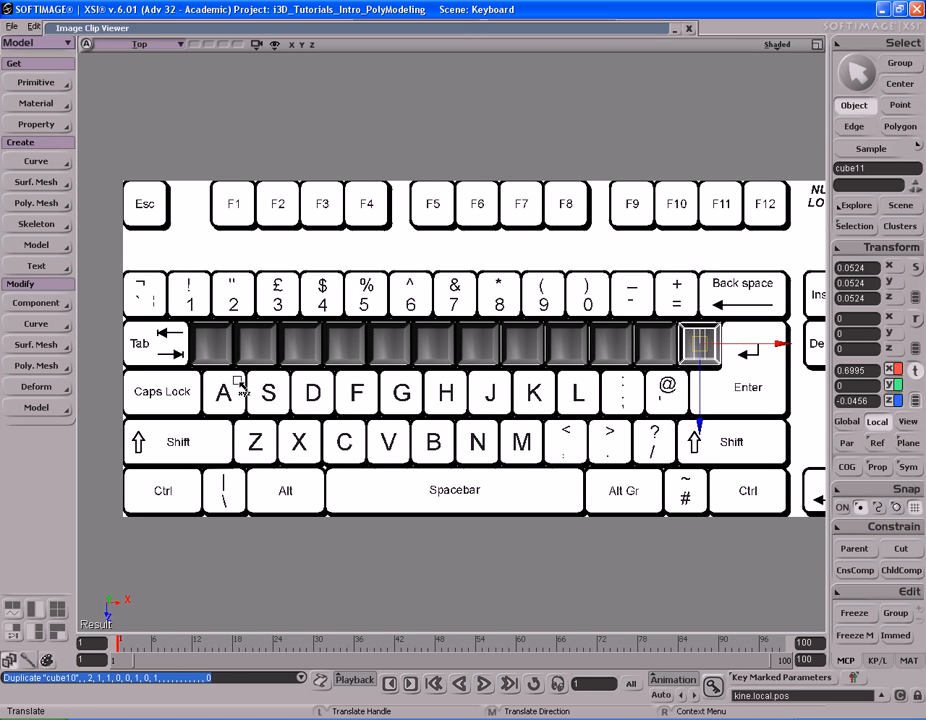
{"action": "key", "text": "space"}
{"action": "left_click_drag", "start_coordinate": [582, 337], "coordinate": [661, 339]}
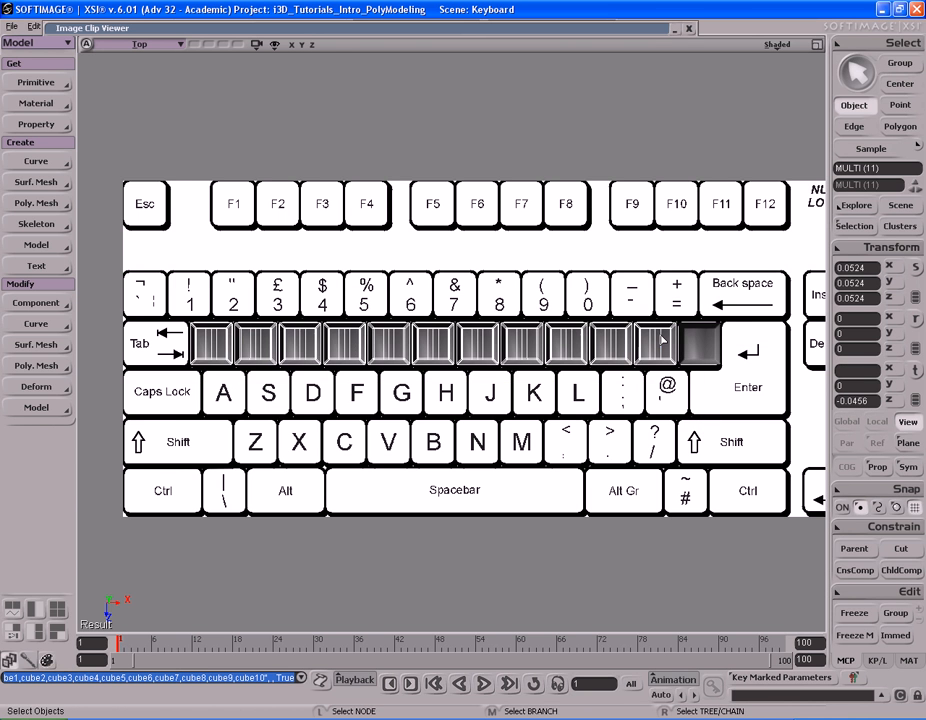
{"action": "key", "text": "s"}
{"action": "middle_click_drag", "start_coordinate": [511, 406], "coordinate": [496, 400]}
{"action": "left_click_drag", "start_coordinate": [496, 400], "coordinate": [480, 387]}
{"action": "middle_click_drag", "start_coordinate": [480, 387], "coordinate": [469, 387]}
{"action": "left_click_drag", "start_coordinate": [469, 387], "coordinate": [480, 388]}
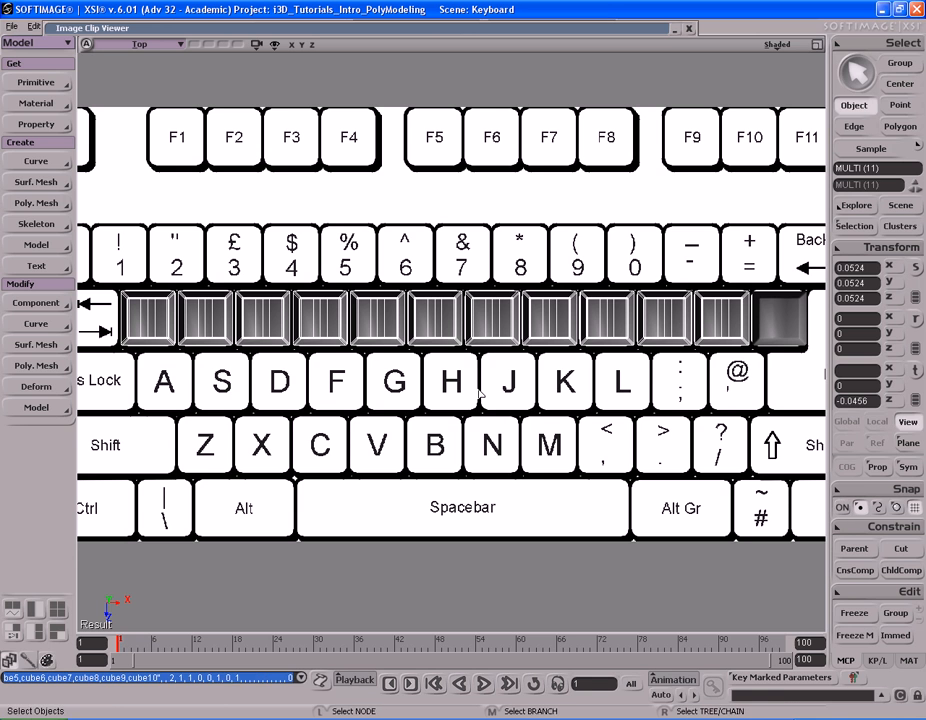
{"action": "key", "text": "v"}
{"action": "left_click_drag", "start_coordinate": [487, 367], "coordinate": [497, 427]}
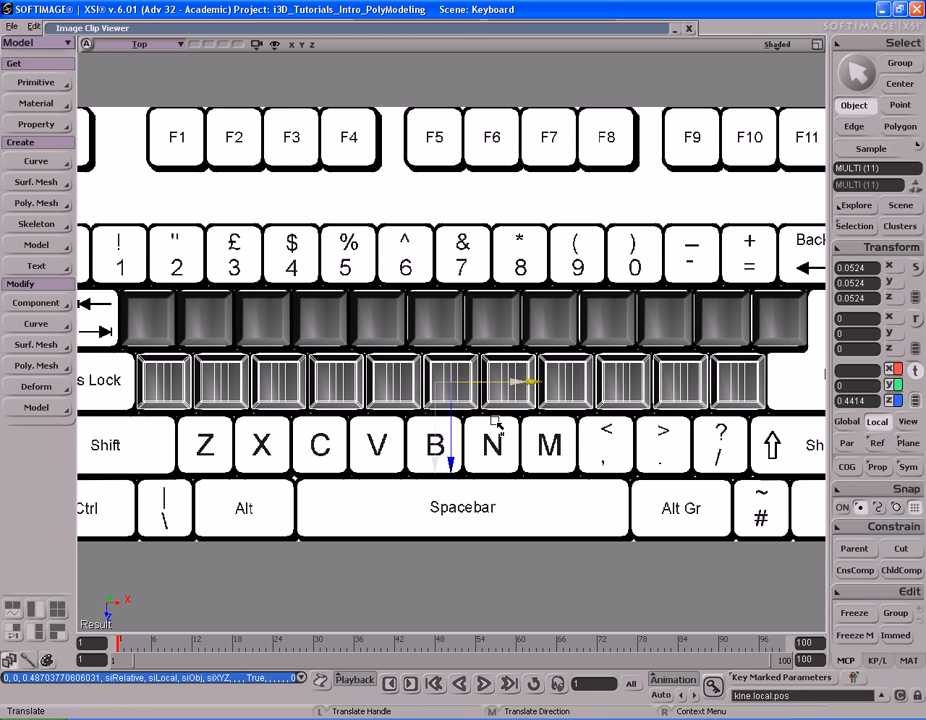
{"action": "middle_click_drag", "start_coordinate": [497, 422], "coordinate": [446, 416]}
Duplicate the first ten keys of the A row and move the copies onto the Z-to-slash row, at about Z 0.93.
{"action": "key", "text": "s"}
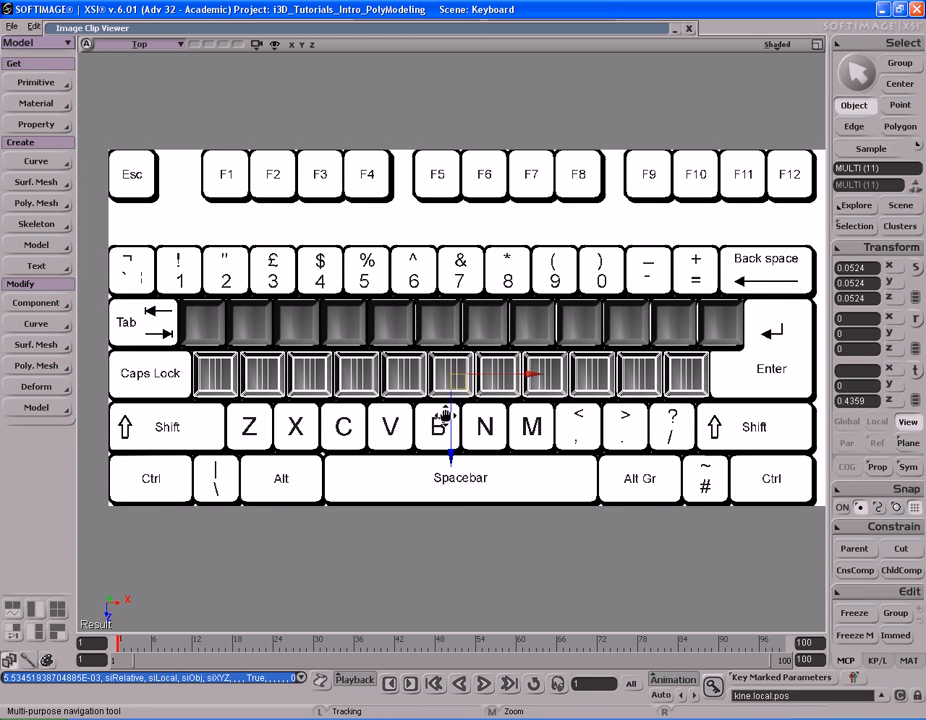
{"action": "left_click_drag", "start_coordinate": [446, 416], "coordinate": [436, 403]}
{"action": "key", "text": "space"}
{"action": "left_click_drag", "start_coordinate": [306, 365], "coordinate": [619, 351]}
{"action": "key", "text": "s"}
{"action": "middle_click_drag", "start_coordinate": [568, 405], "coordinate": [525, 414]}
{"action": "key", "text": "ctrl+d"}
{"action": "key", "text": "v"}
{"action": "left_click_drag", "start_coordinate": [442, 393], "coordinate": [484, 453]}
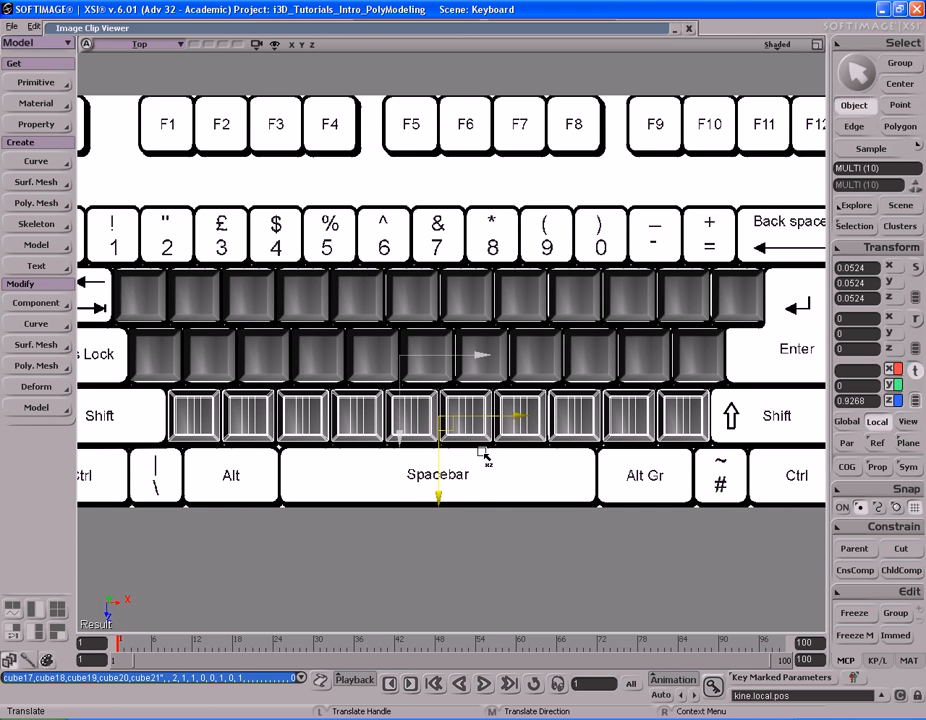
Duplicate all twelve keys of the Q row and move the copies onto the 1-to-equals row, at about Z -0.54.
{"action": "scroll", "coordinate": [484, 455], "scroll_direction": "down", "scroll_amount": 3}
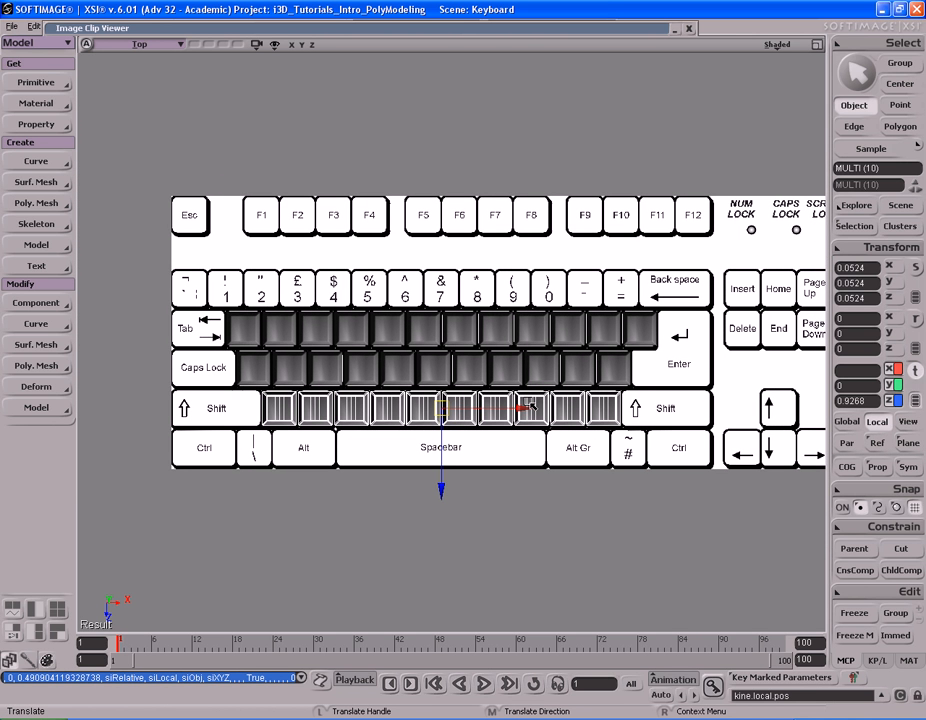
{"action": "scroll", "coordinate": [520, 403], "scroll_direction": "up", "scroll_amount": 2}
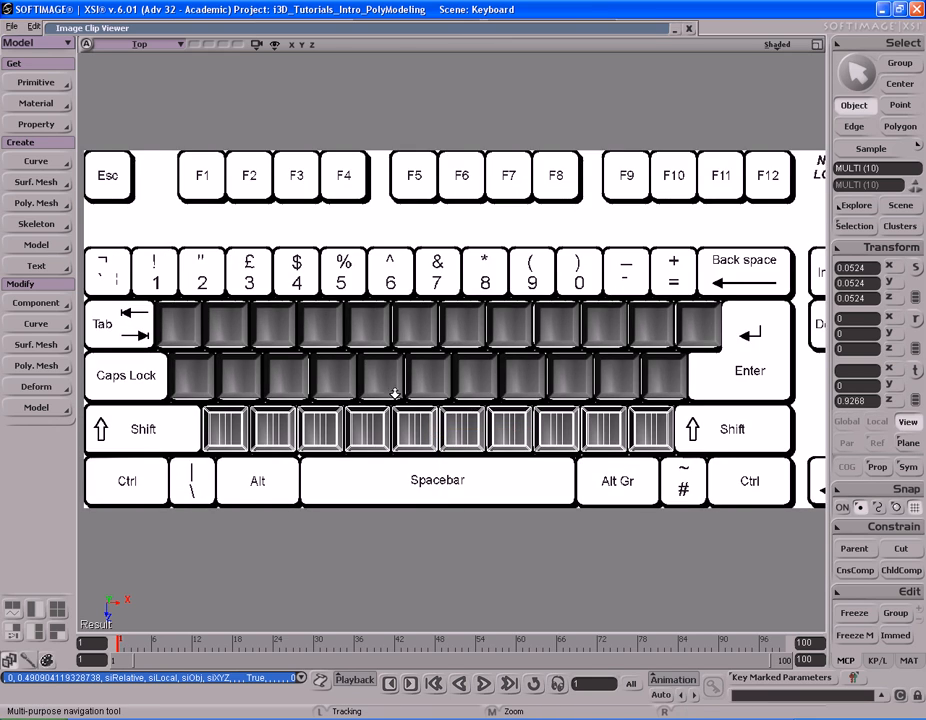
{"action": "scroll", "coordinate": [459, 398], "scroll_direction": "down", "scroll_amount": 2}
{"action": "scroll", "coordinate": [453, 378], "scroll_direction": "up", "scroll_amount": 2}
{"action": "left_click_drag", "start_coordinate": [465, 380], "coordinate": [418, 382]}
{"action": "left_click_drag", "start_coordinate": [340, 385], "coordinate": [369, 381]}
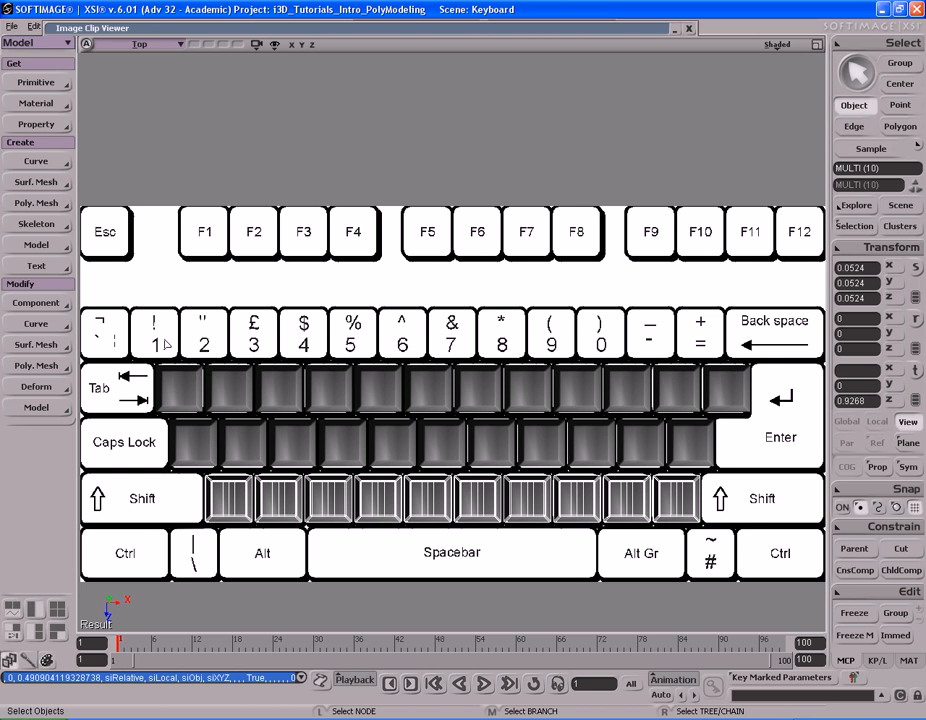
{"action": "left_click_drag", "start_coordinate": [700, 395], "coordinate": [702, 395]}
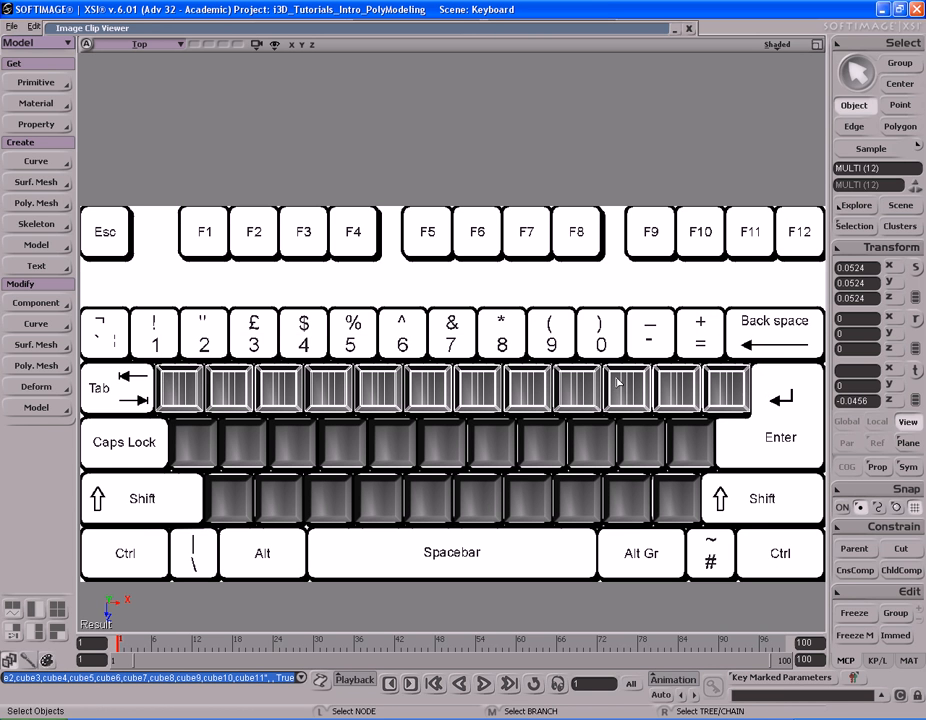
{"action": "key", "text": "v"}
{"action": "left_click_drag", "start_coordinate": [579, 475], "coordinate": [531, 402]}
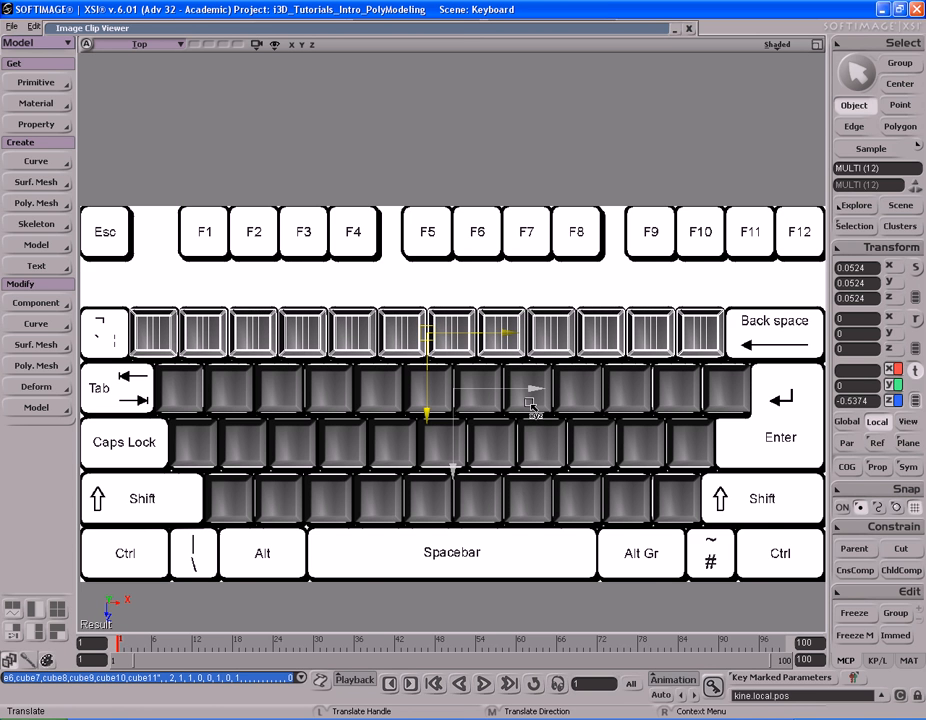
Duplicate the 1 key and move the copy along X onto the backtick key, to about X -4.78.
{"action": "key", "text": "s"}
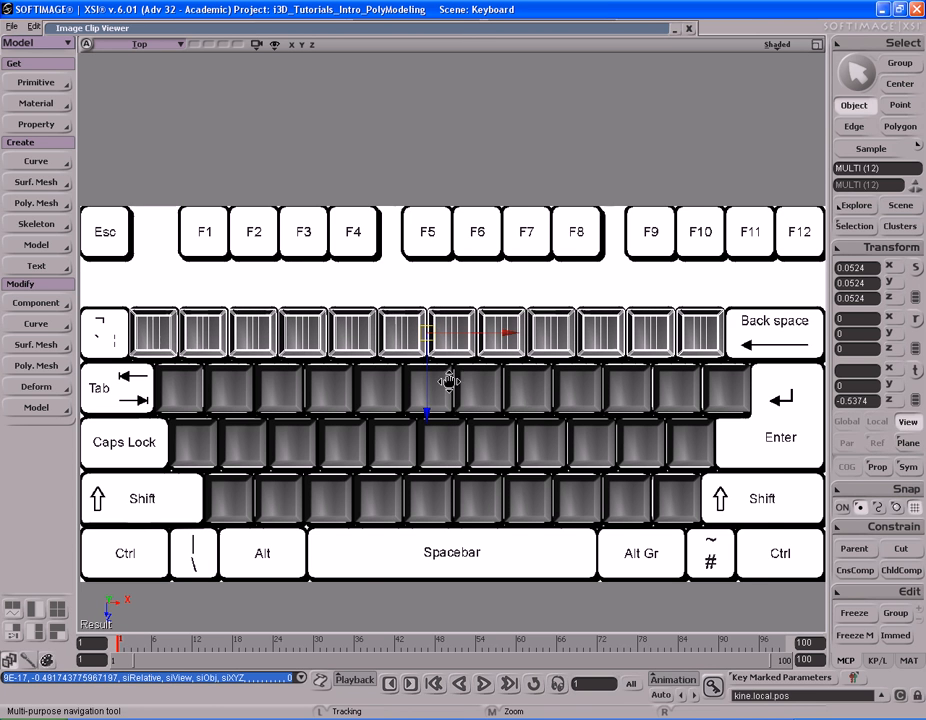
{"action": "left_click_drag", "start_coordinate": [465, 382], "coordinate": [711, 398]}
{"action": "left_click", "coordinate": [395, 349]}
{"action": "left_click_drag", "start_coordinate": [503, 359], "coordinate": [491, 360]}
{"action": "scroll", "coordinate": [491, 360], "scroll_direction": "up", "scroll_amount": 3}
{"action": "key", "text": "space"}
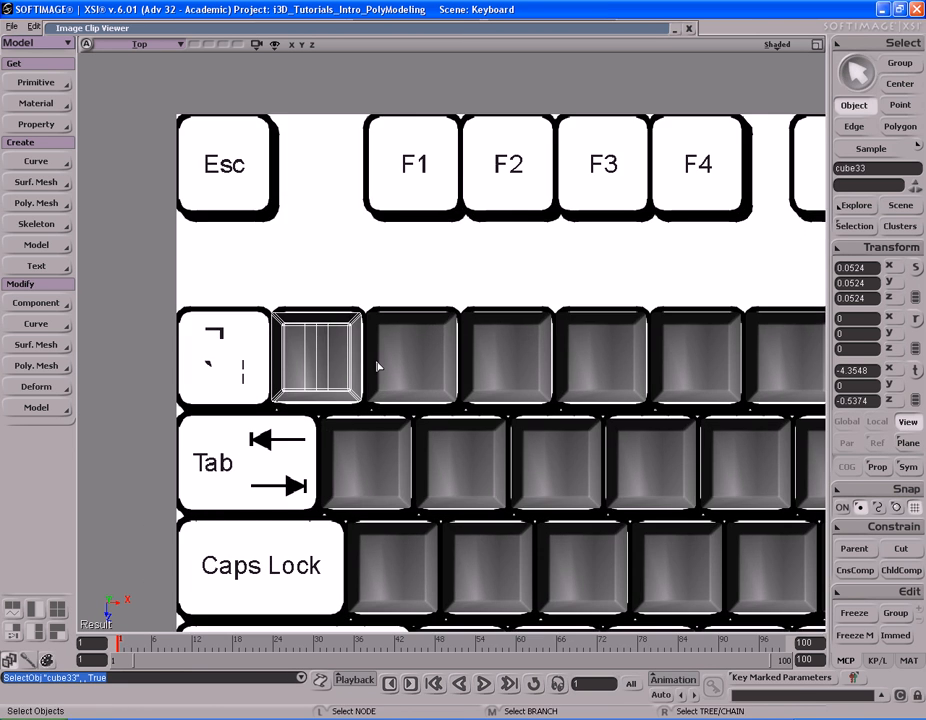
{"action": "key", "text": "ctrl+d"}
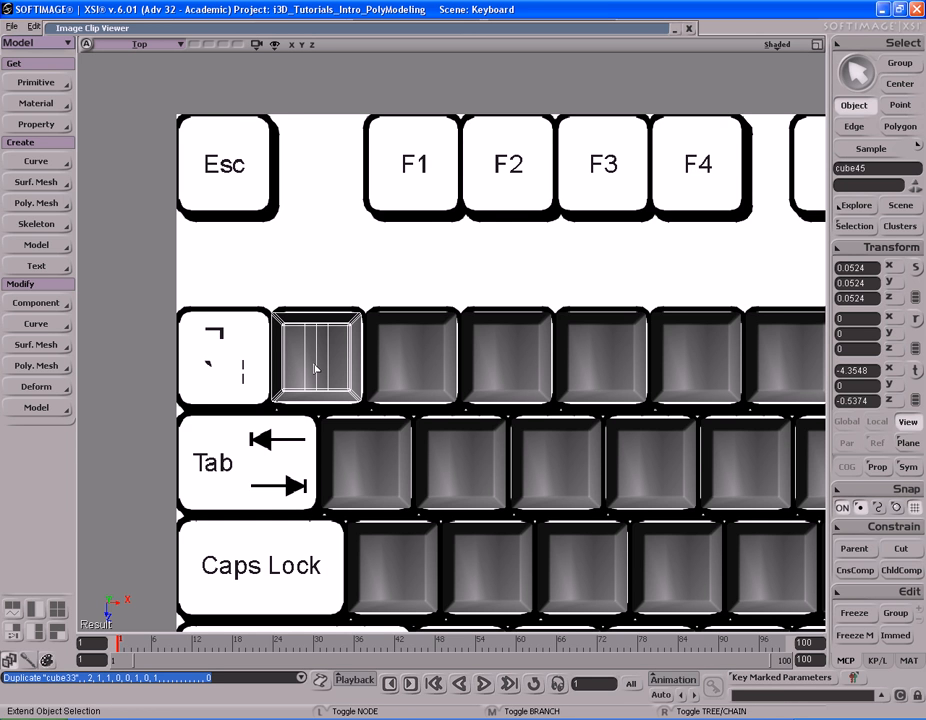
{"action": "key", "text": "v"}
{"action": "left_click_drag", "start_coordinate": [482, 356], "coordinate": [420, 350]}
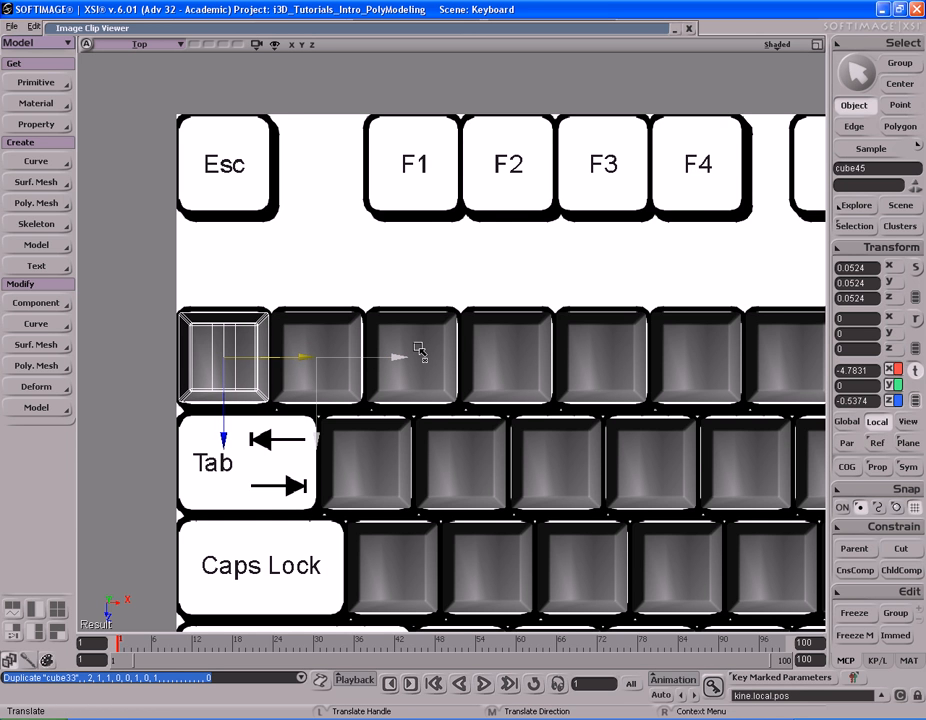
Preview all the placed key rows in a render region drawn over the main keyboard block in the Top view.
{"action": "key", "text": "s"}
{"action": "scroll", "coordinate": [494, 337], "scroll_direction": "down", "scroll_amount": 5}
{"action": "key", "text": "space"}
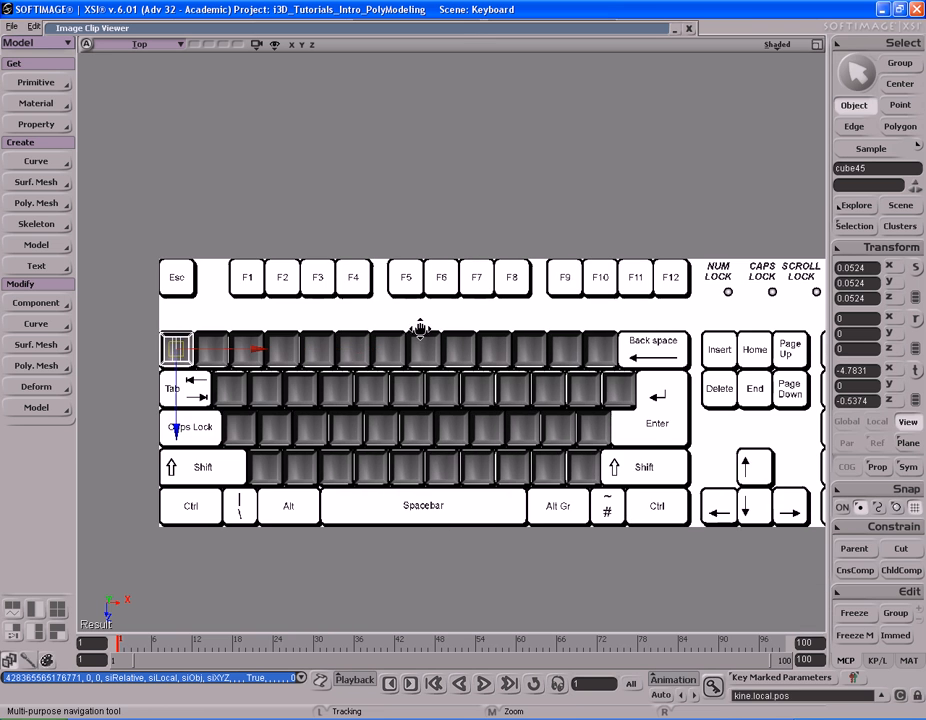
{"action": "key", "text": "q"}
{"action": "left_click_drag", "start_coordinate": [135, 272], "coordinate": [683, 522]}
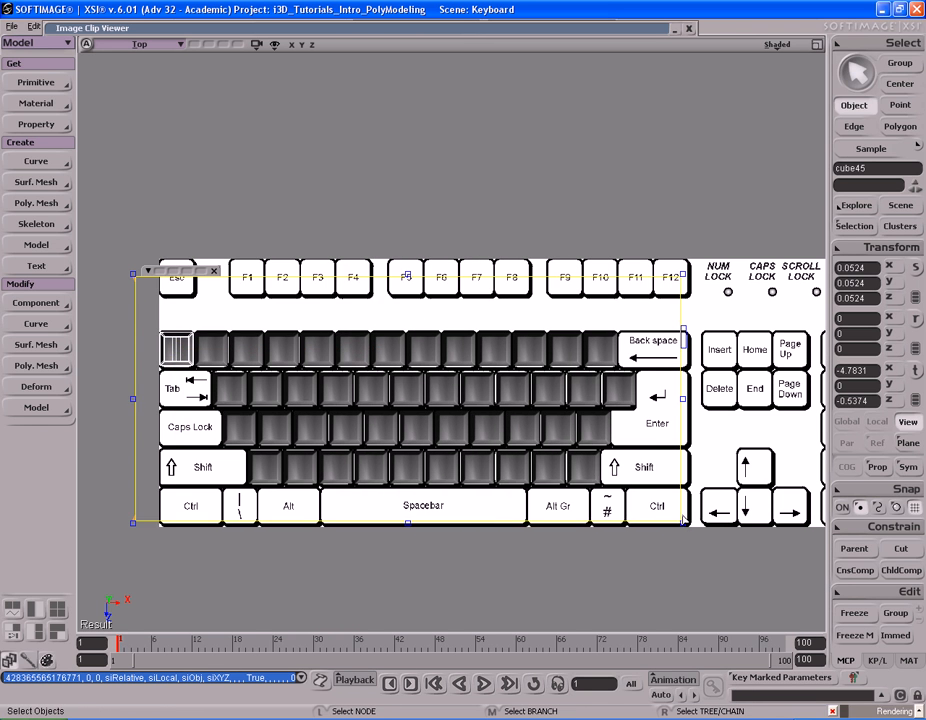
{"action": "key", "text": "q"}
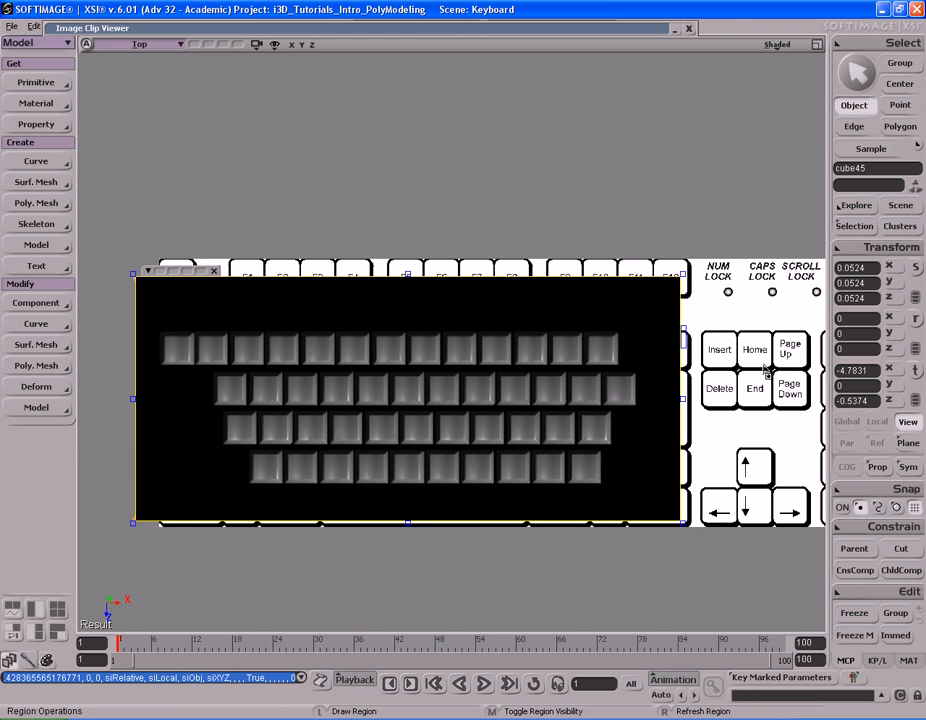
Duplicate the keys 1 to 4 and move the copies onto the F1 to F4 positions, at about Z -1.43.
{"action": "key", "text": "s"}
{"action": "scroll", "coordinate": [603, 387], "scroll_direction": "up", "scroll_amount": 2}
{"action": "left_click_drag", "start_coordinate": [622, 390], "coordinate": [537, 382]}
{"action": "key", "text": "space"}
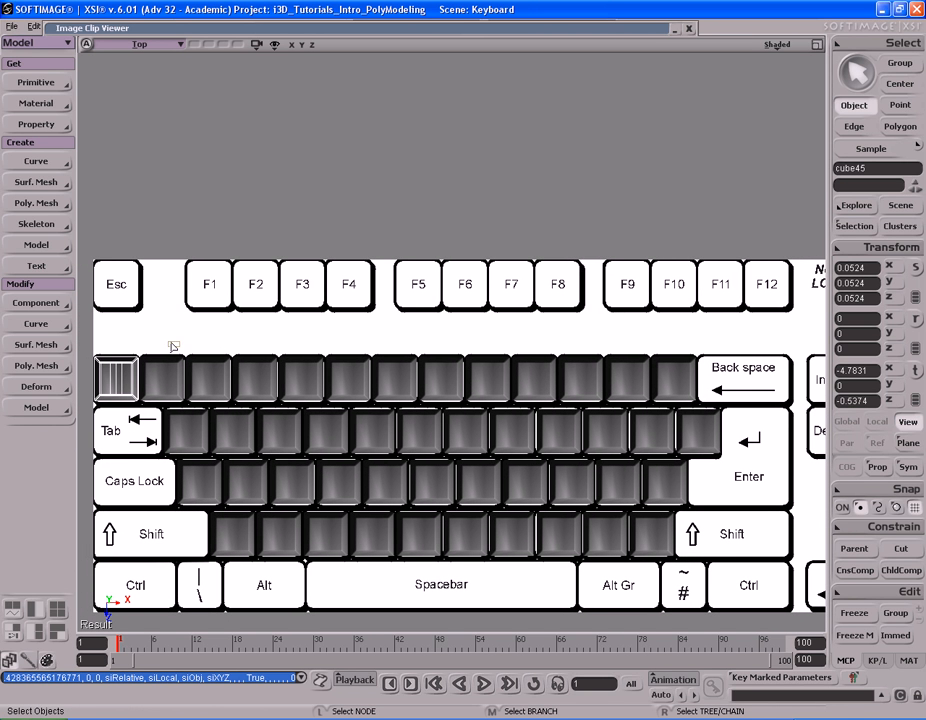
{"action": "left_click_drag", "start_coordinate": [314, 389], "coordinate": [315, 390]}
{"action": "key", "text": "ctrl+d"}
{"action": "left_click_drag", "start_coordinate": [291, 463], "coordinate": [334, 364]}
{"action": "key", "text": "s"}
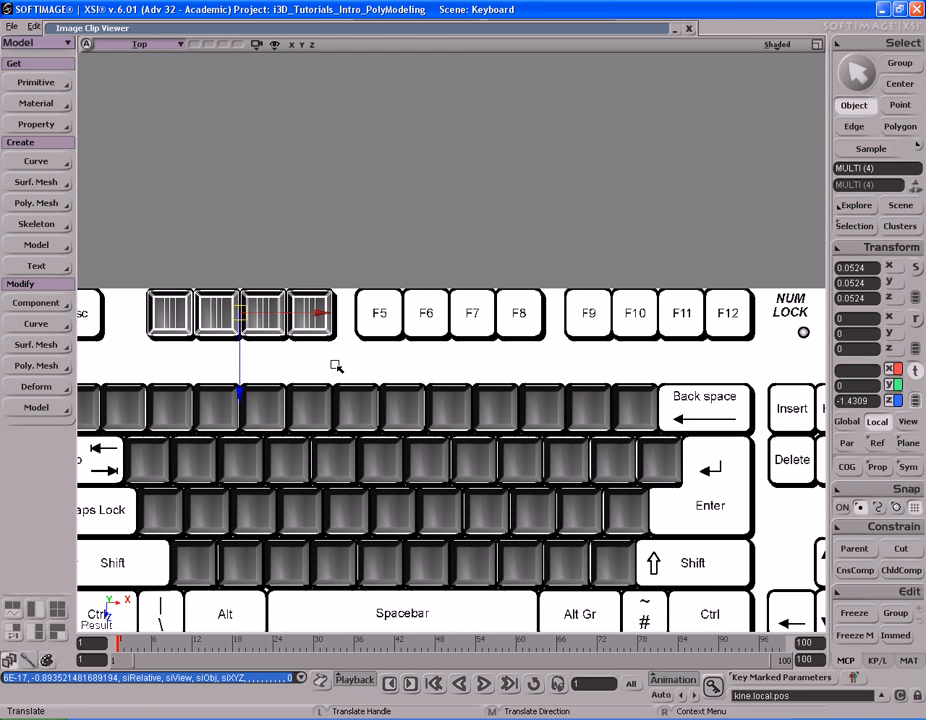
{"action": "key", "text": "space"}
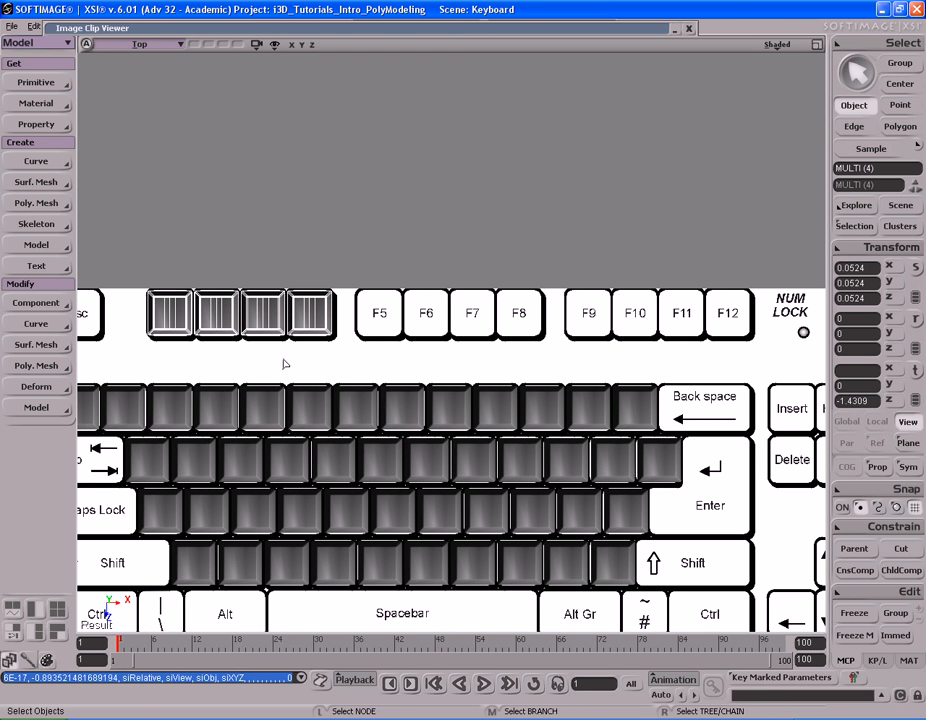
Duplicate the F1 to F4 keys and move the copies along X onto the F5 to F8 positions.
{"action": "key", "text": "v"}
{"action": "key", "text": "alt"}
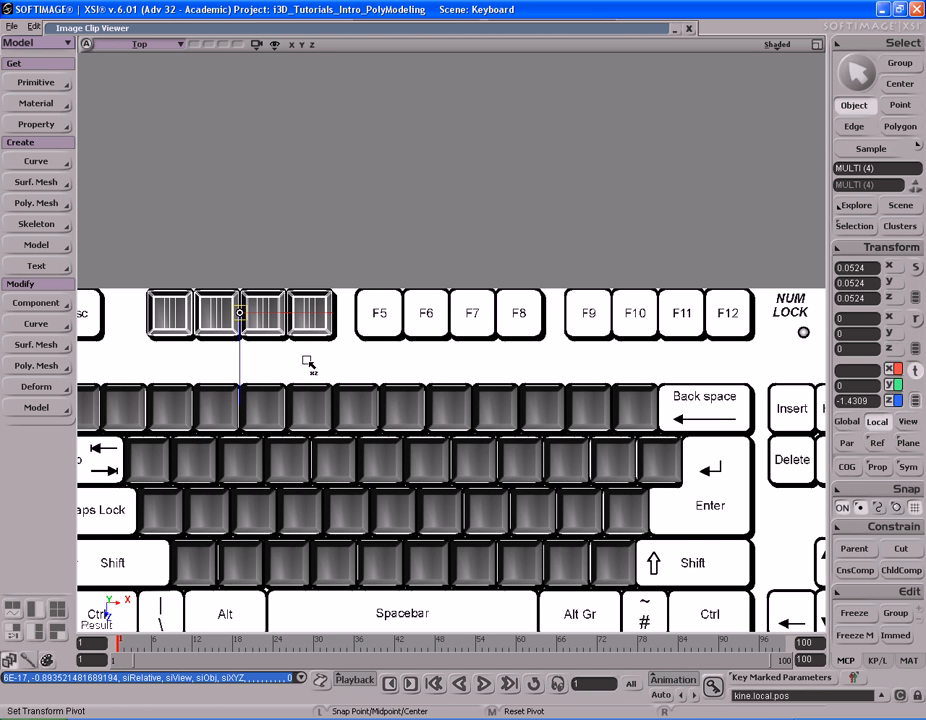
{"action": "key", "text": "ctrl+d"}
{"action": "left_click_drag", "start_coordinate": [318, 320], "coordinate": [524, 323]}
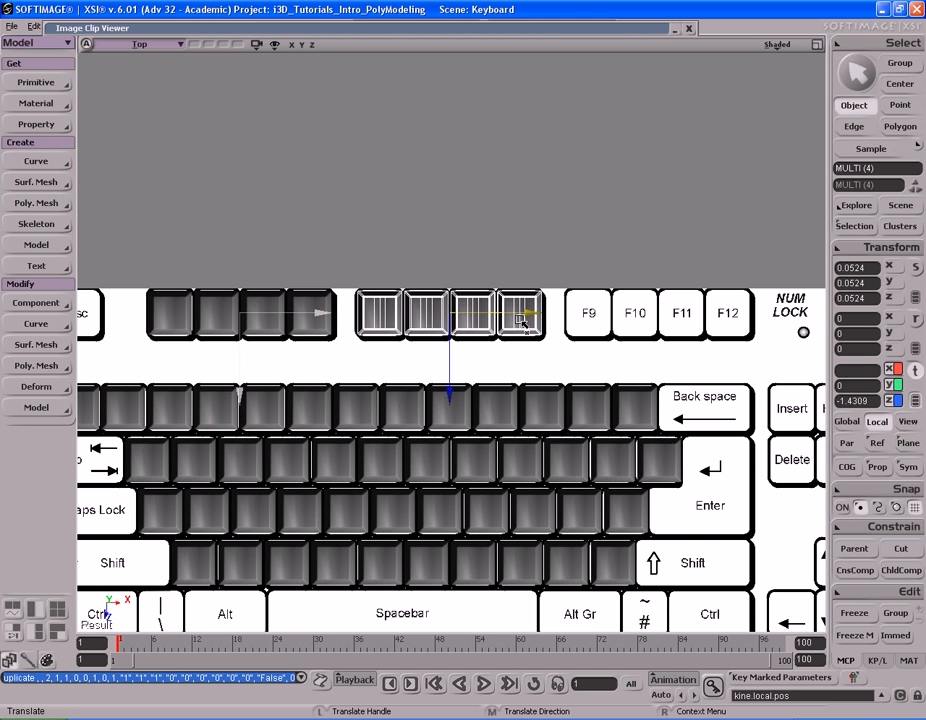
{"action": "left_click_drag", "start_coordinate": [520, 320], "coordinate": [522, 320]}
Duplicate the F5 to F8 keys and move the copies along X onto the F9 to F12 positions.
{"action": "key", "text": "s"}
{"action": "left_click_drag", "start_coordinate": [639, 315], "coordinate": [521, 323]}
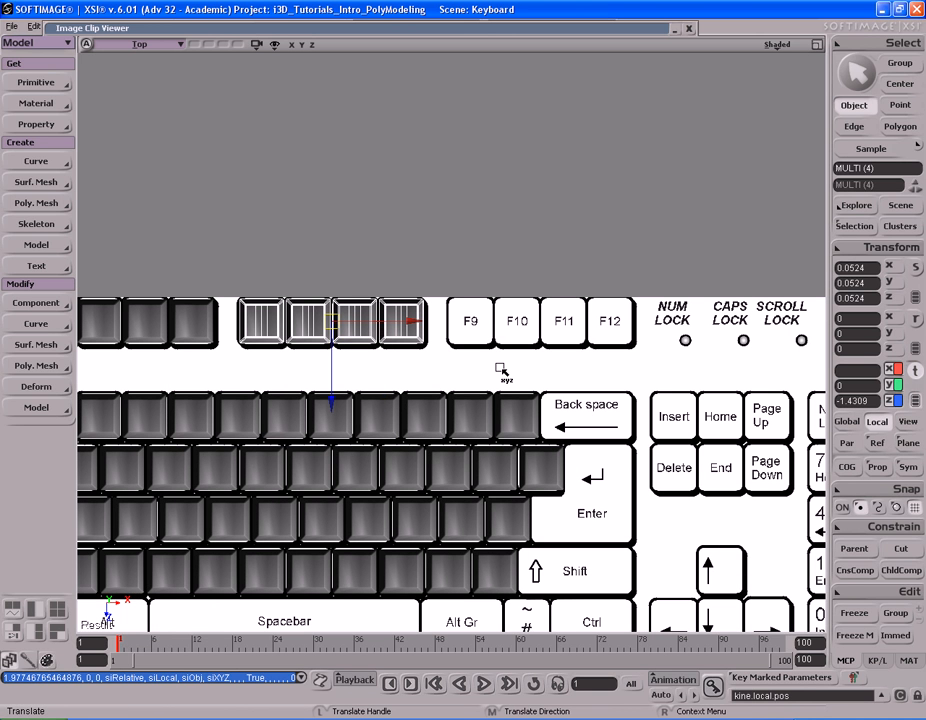
{"action": "left_click_drag", "start_coordinate": [388, 322], "coordinate": [599, 331]}
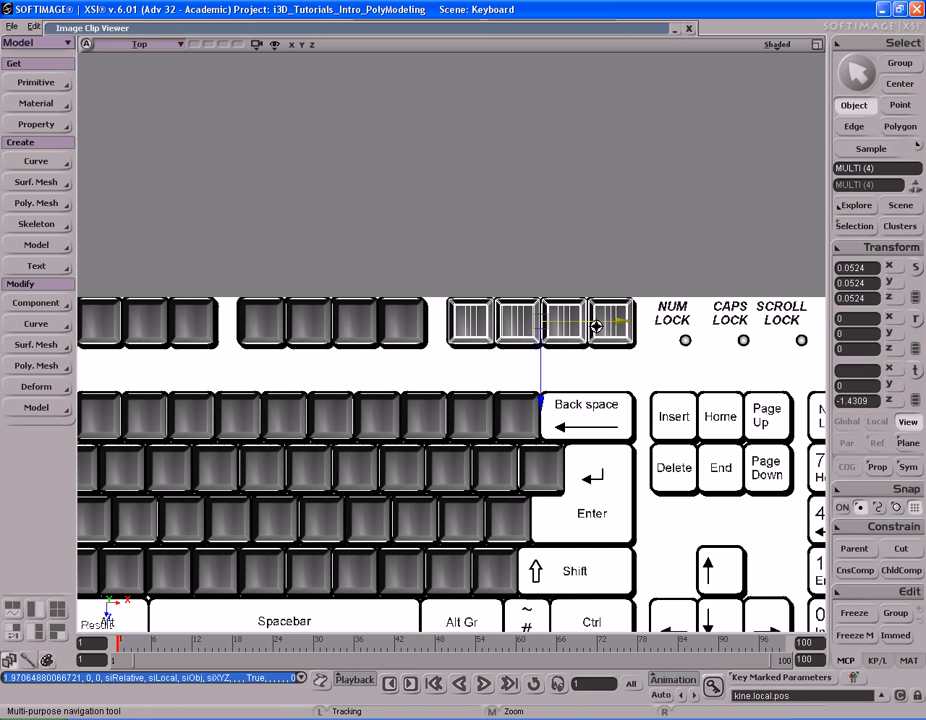
Duplicate three of the function keys and move the copies along X onto Print Screen, Scroll Lock and Pause.
{"action": "key", "text": "s"}
{"action": "middle_click_drag", "start_coordinate": [599, 331], "coordinate": [641, 341]}
{"action": "left_click_drag", "start_coordinate": [641, 341], "coordinate": [545, 341]}
{"action": "middle_click_drag", "start_coordinate": [567, 341], "coordinate": [501, 370]}
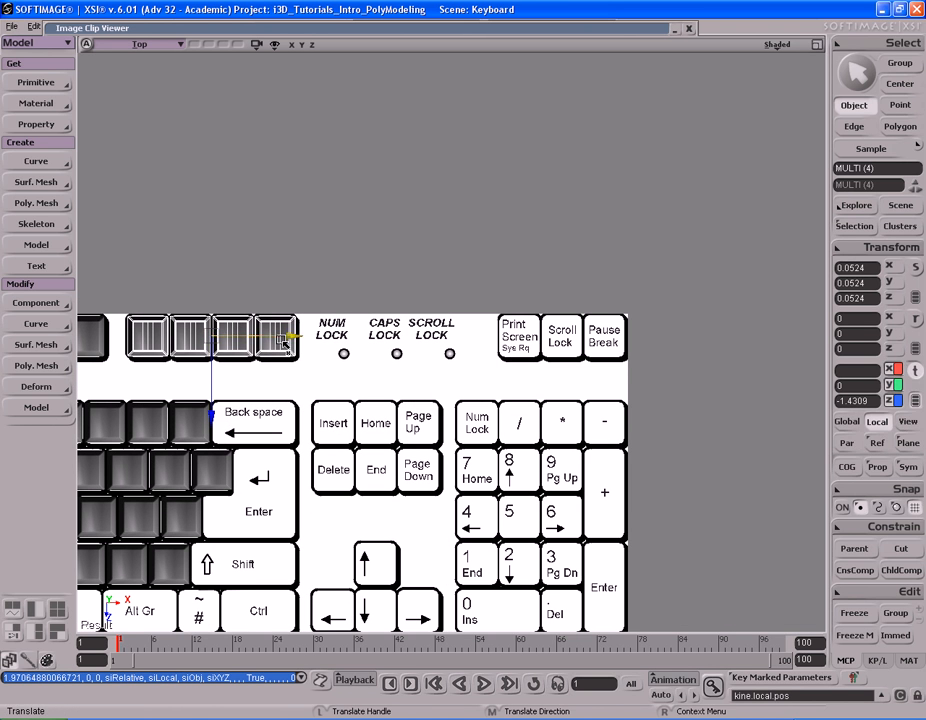
{"action": "key", "text": "space"}
{"action": "left_click_drag", "start_coordinate": [203, 293], "coordinate": [620, 354]}
{"action": "key", "text": "ctrl+d"}
Duplicate the F1 key and move the copy along X onto the Esc key, to about X -4.78.
{"action": "key", "text": "s"}
{"action": "middle_click_drag", "start_coordinate": [338, 347], "coordinate": [150, 335]}
{"action": "left_click_drag", "start_coordinate": [95, 328], "coordinate": [586, 353]}
{"action": "middle_click_drag", "start_coordinate": [490, 353], "coordinate": [600, 356]}
{"action": "key", "text": "space"}
{"action": "left_click", "coordinate": [364, 377]}
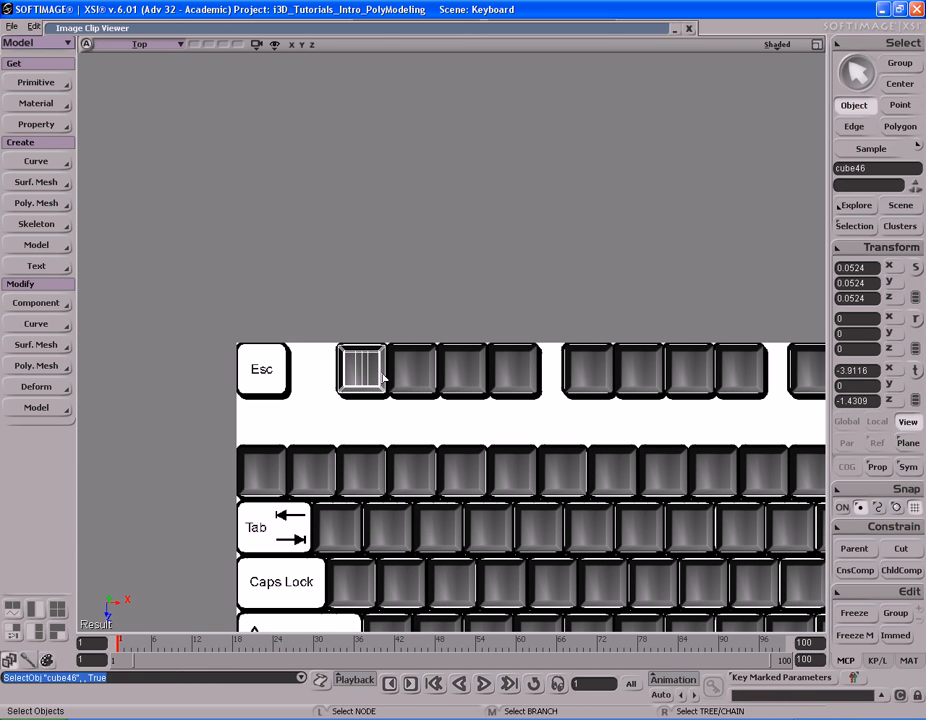
{"action": "key", "text": "ctrl+d"}
{"action": "left_click_drag", "start_coordinate": [440, 368], "coordinate": [342, 373]}
Duplicate the Print Screen, Scroll Lock and Pause keys and move the copies onto Insert, Home and Page Up.
{"action": "key", "text": "s"}
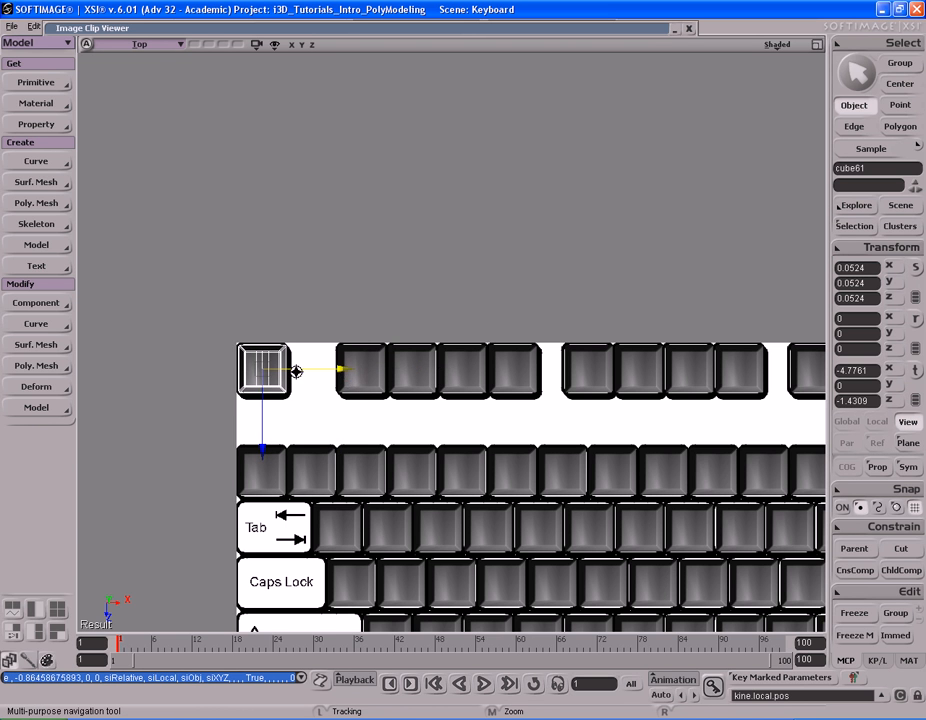
{"action": "middle_click_drag", "start_coordinate": [333, 370], "coordinate": [235, 369]}
{"action": "left_click_drag", "start_coordinate": [508, 373], "coordinate": [367, 337]}
{"action": "left_click_drag", "start_coordinate": [534, 315], "coordinate": [408, 323]}
{"action": "middle_click_drag", "start_coordinate": [445, 325], "coordinate": [490, 325]}
{"action": "left_click_drag", "start_coordinate": [465, 325], "coordinate": [435, 311]}
{"action": "key", "text": "space"}
{"action": "left_click_drag", "start_coordinate": [687, 316], "coordinate": [481, 408]}
Duplicate the Insert, Home and Page Up keys and move the copies onto Delete, End and Page Down, at about Z -0.05.
{"action": "key", "text": "ctrl+d"}
{"action": "key", "text": "s"}
{"action": "middle_click_drag", "start_coordinate": [400, 414], "coordinate": [456, 421]}
{"action": "left_click_drag", "start_coordinate": [456, 421], "coordinate": [637, 352]}
{"action": "key", "text": "ctrl+d"}
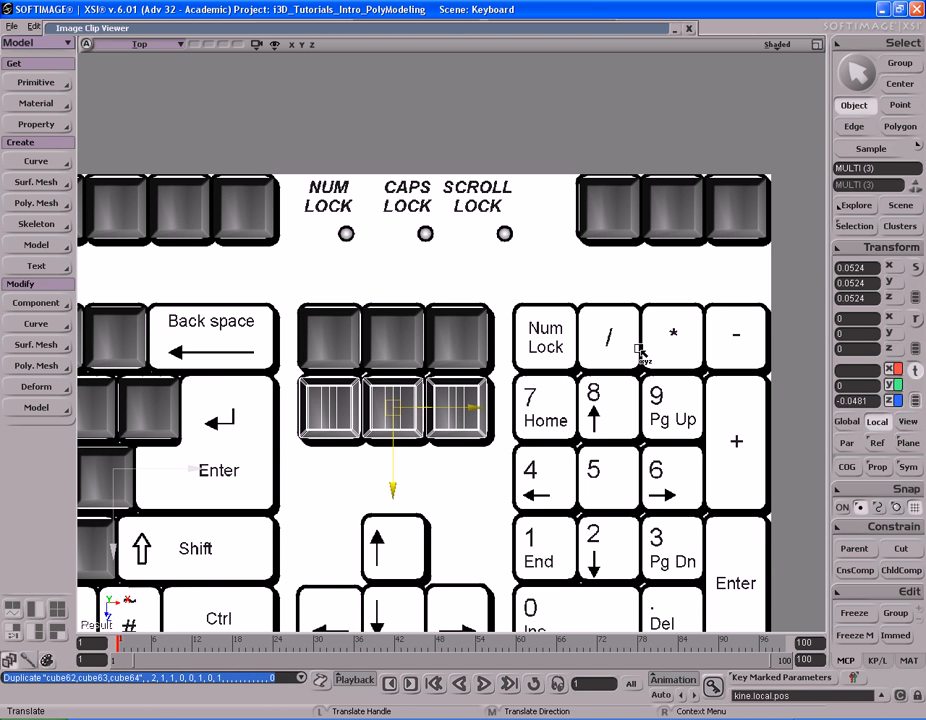
{"action": "key", "text": "s"}
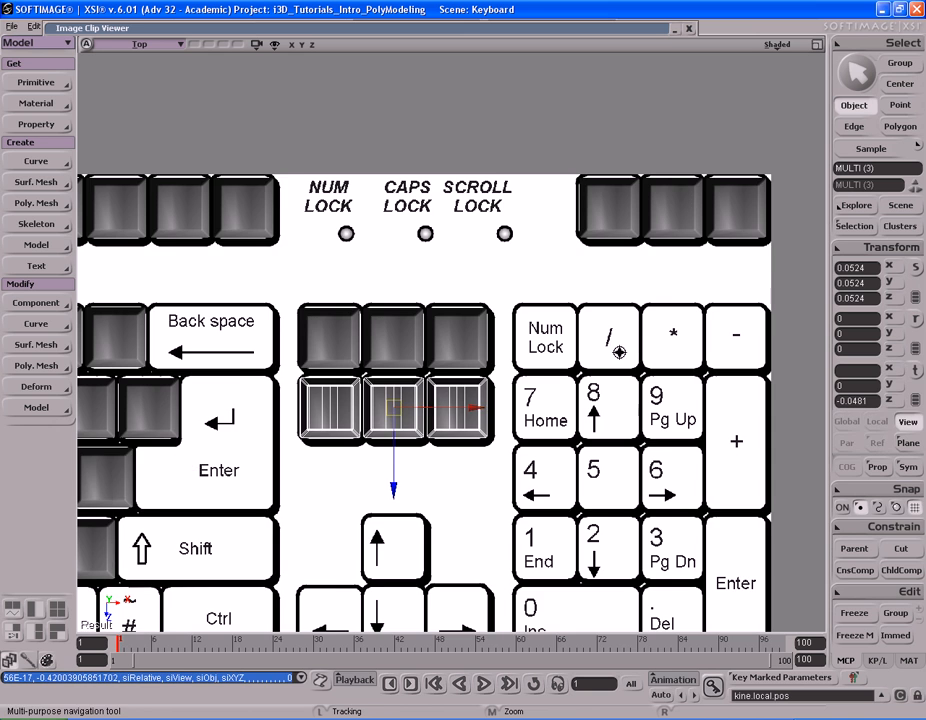
Preview the six keys of the Insert and Delete block in a render region in the Top view.
{"action": "middle_click_drag", "start_coordinate": [618, 351], "coordinate": [570, 347]}
{"action": "left_click_drag", "start_coordinate": [570, 347], "coordinate": [552, 343]}
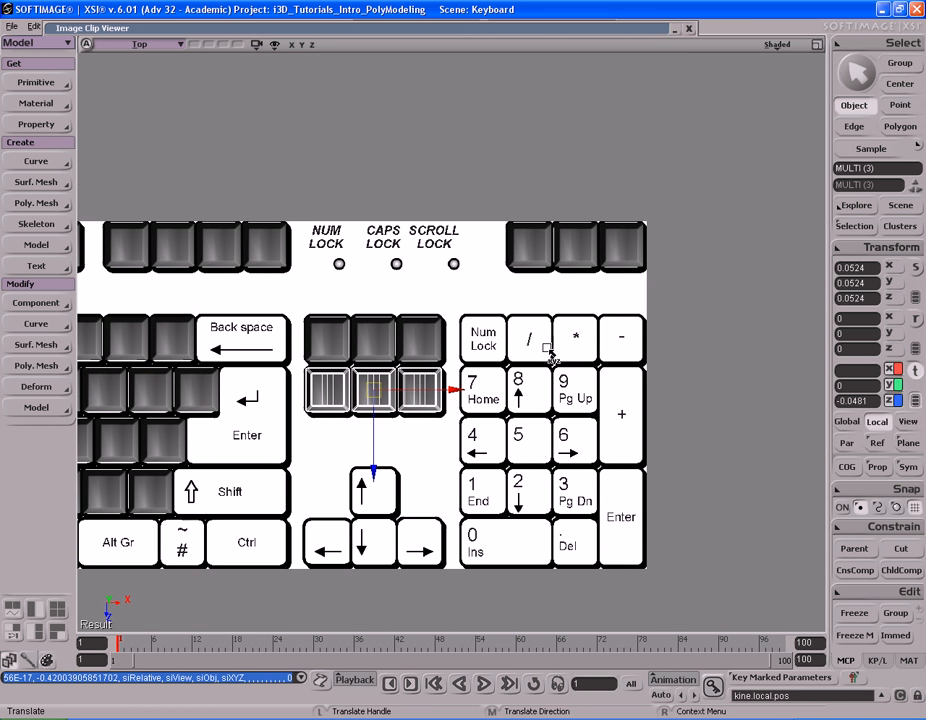
{"action": "key", "text": "q"}
{"action": "left_click_drag", "start_coordinate": [264, 278], "coordinate": [495, 440]}
{"action": "key", "text": "q"}
{"action": "middle_click", "coordinate": [545, 355]}
Duplicate the six Insert and Delete block keys and move the copies along X onto the numpad's Num Lock, /, *, 7, 8 and 9.
{"action": "key", "text": "s"}
{"action": "middle_click_drag", "start_coordinate": [551, 357], "coordinate": [520, 360]}
{"action": "left_click_drag", "start_coordinate": [520, 360], "coordinate": [488, 371]}
{"action": "middle_click_drag", "start_coordinate": [488, 371], "coordinate": [492, 370]}
{"action": "left_click_drag", "start_coordinate": [492, 370], "coordinate": [469, 348]}
{"action": "key", "text": "v"}
{"action": "left_click_drag", "start_coordinate": [238, 318], "coordinate": [589, 412]}
{"action": "key", "text": "v"}
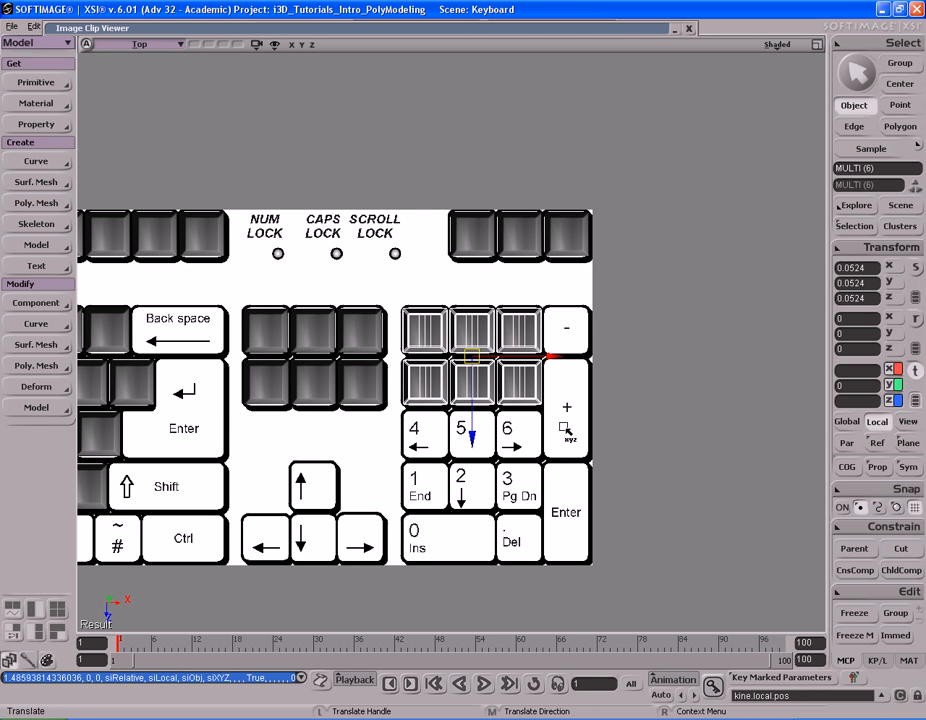
Duplicate the six placed numpad keys and move the copies along Z onto the 4, 5, 6 and 1, 2, 3 rows.
{"action": "key", "text": "alt"}
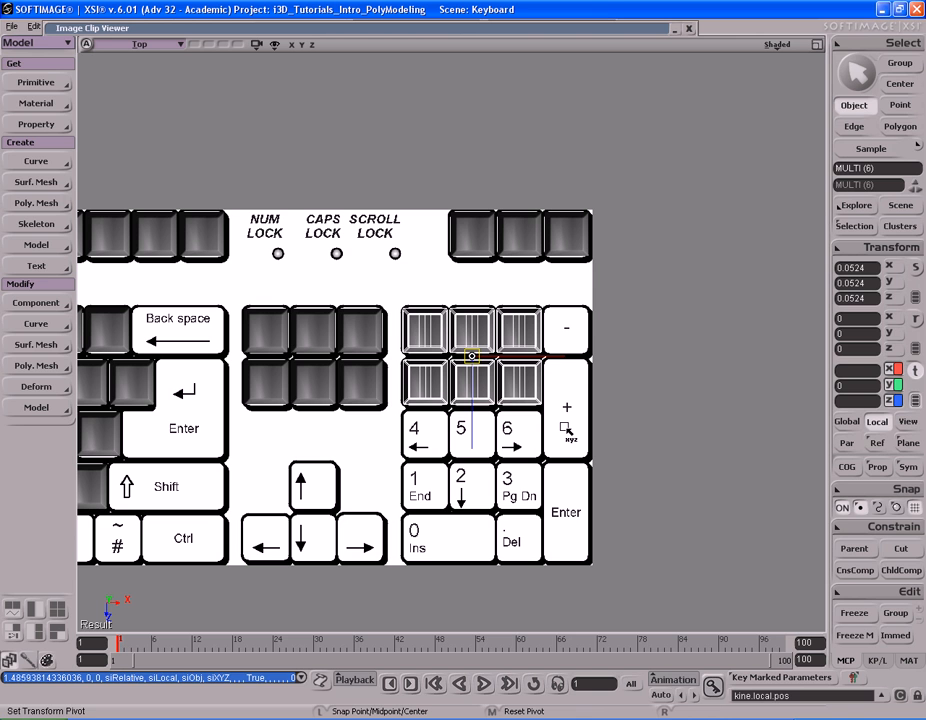
{"action": "key", "text": "ctrl+d"}
{"action": "middle_click_drag", "start_coordinate": [612, 302], "coordinate": [613, 403]}
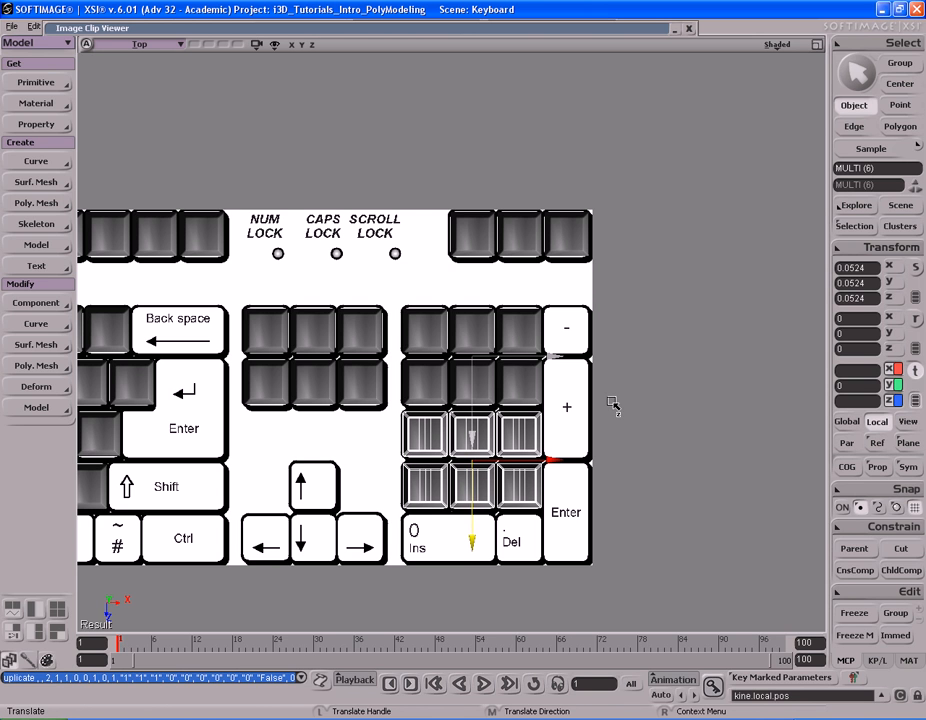
{"action": "middle_click_drag", "start_coordinate": [613, 403], "coordinate": [613, 403]}
Preview the numpad keys in a render region drawn around them in the Top view.
{"action": "key", "text": "q"}
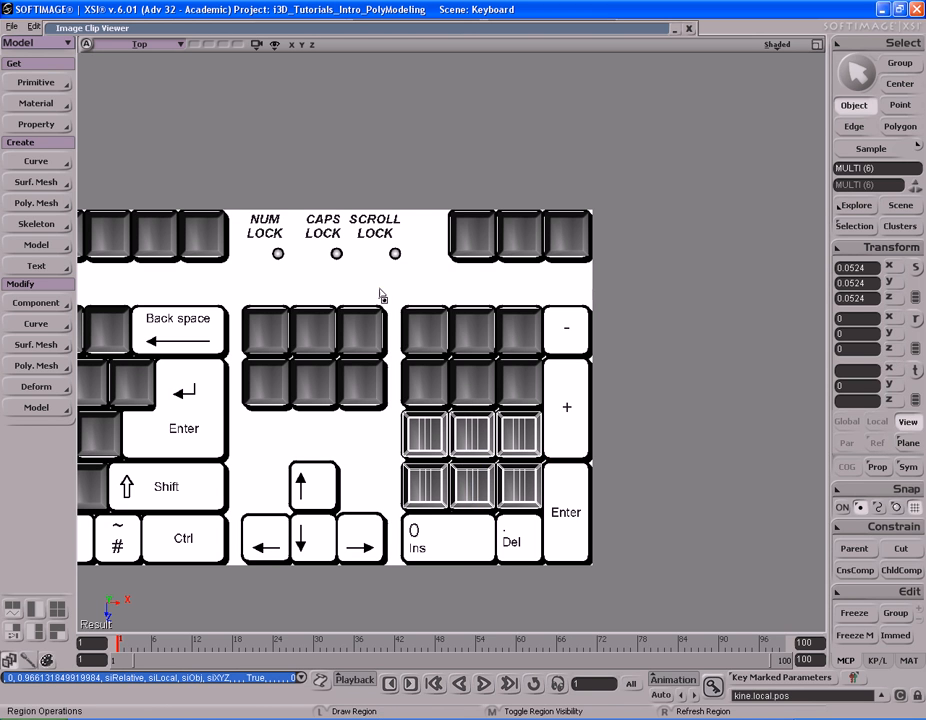
{"action": "left_click_drag", "start_coordinate": [380, 287], "coordinate": [596, 535]}
{"action": "middle_click", "coordinate": [661, 416]}
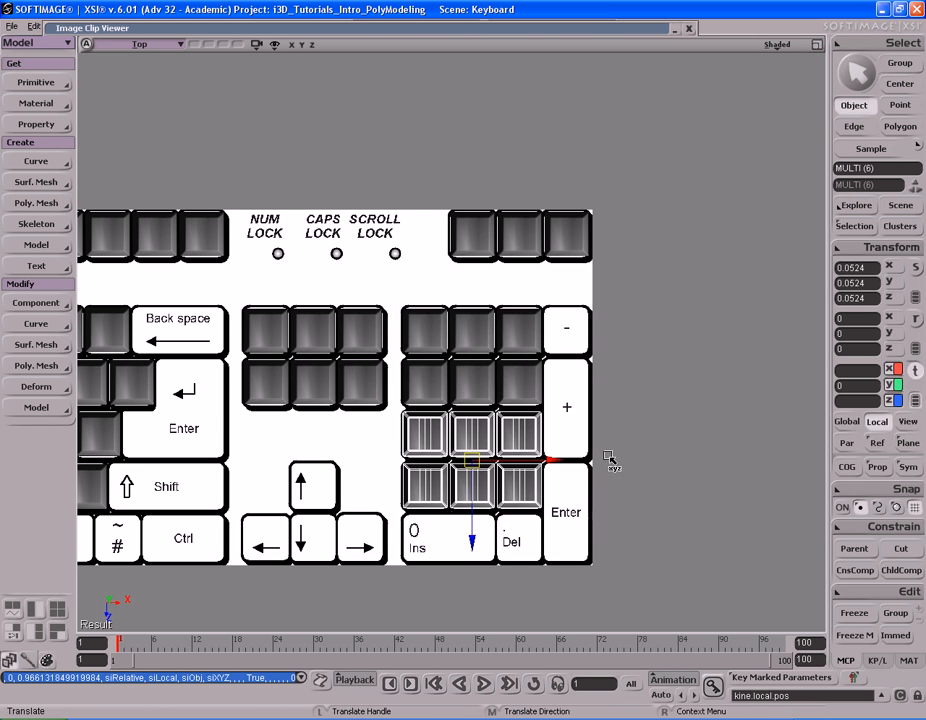
Duplicate the numpad * key and move the copy along X onto the minus key, to about X 4.76.
{"action": "key", "text": "s"}
{"action": "left_click_drag", "start_coordinate": [634, 446], "coordinate": [551, 451]}
{"action": "middle_click_drag", "start_coordinate": [551, 451], "coordinate": [605, 443]}
{"action": "key", "text": "space"}
{"action": "left_click", "coordinate": [434, 331]}
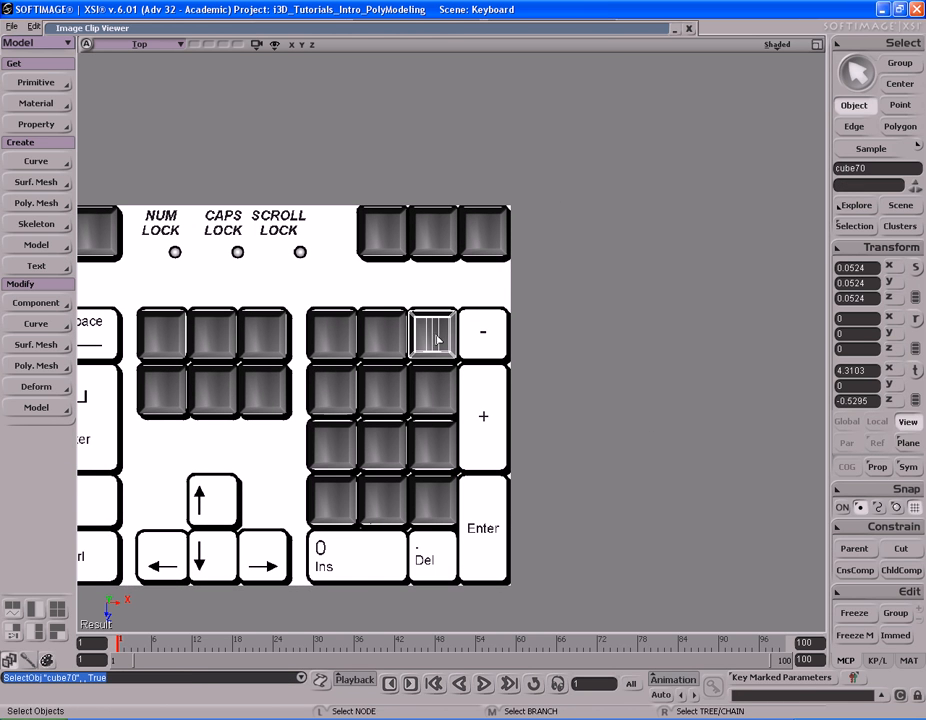
{"action": "key", "text": "ctrl+d"}
{"action": "left_click_drag", "start_coordinate": [577, 350], "coordinate": [620, 351]}
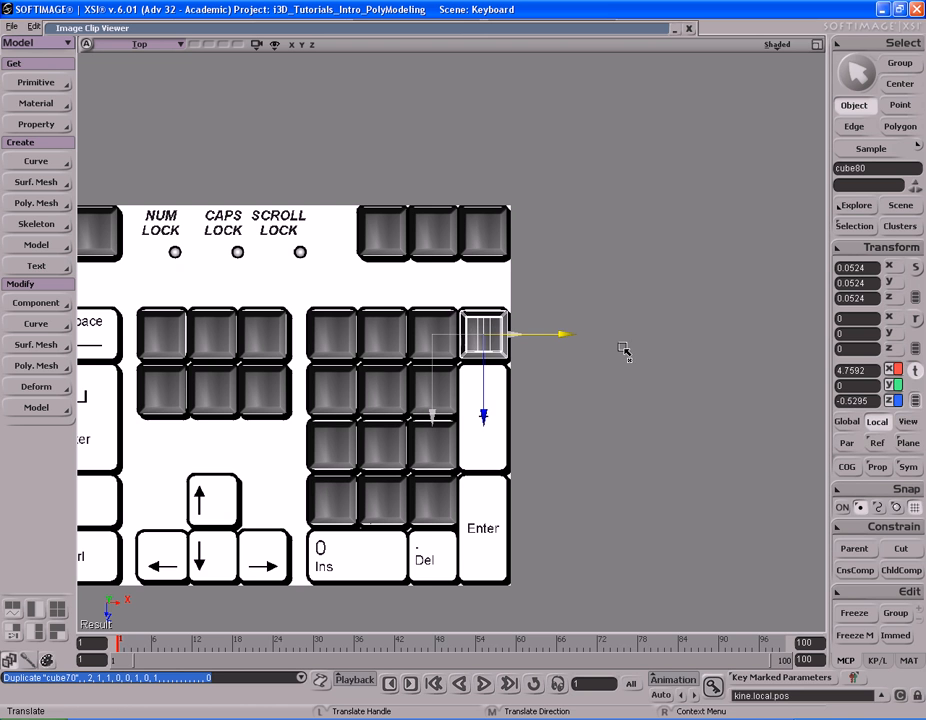
{"action": "left_click_drag", "start_coordinate": [624, 350], "coordinate": [625, 352]}
Duplicate the first and last keys between the two Shift keys and move the copies down to the Spacebar row, at about Z 1.41.
{"action": "key", "text": "space"}
{"action": "key", "text": "s"}
{"action": "middle_click_drag", "start_coordinate": [595, 401], "coordinate": [455, 376]}
{"action": "mouse_move", "coordinate": [438, 384]}
{"action": "left_mouse_down"}
{"action": "mouse_move", "coordinate": [462, 364]}
{"action": "mouse_move", "coordinate": [440, 366]}
{"action": "left_mouse_up"}
{"action": "middle_click_drag", "start_coordinate": [451, 366], "coordinate": [498, 368]}
{"action": "left_click_drag", "start_coordinate": [520, 384], "coordinate": [664, 391]}
{"action": "middle_click_drag", "start_coordinate": [368, 349], "coordinate": [322, 351]}
{"action": "left_click_drag", "start_coordinate": [270, 351], "coordinate": [624, 364]}
{"action": "left_click_drag", "start_coordinate": [323, 361], "coordinate": [475, 322]}
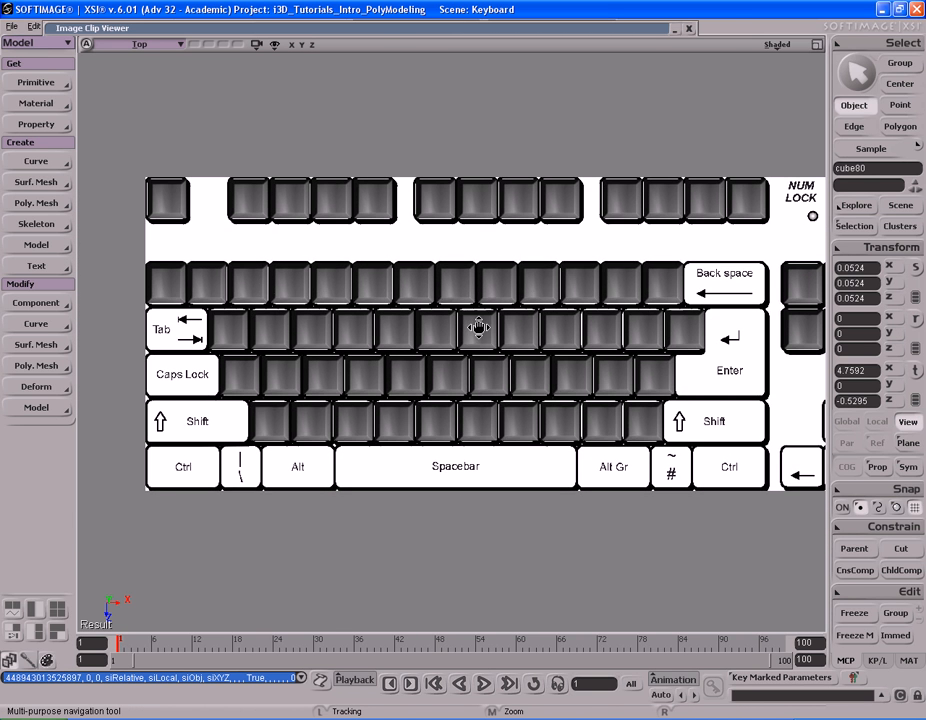
{"action": "left_click", "coordinate": [276, 429]}
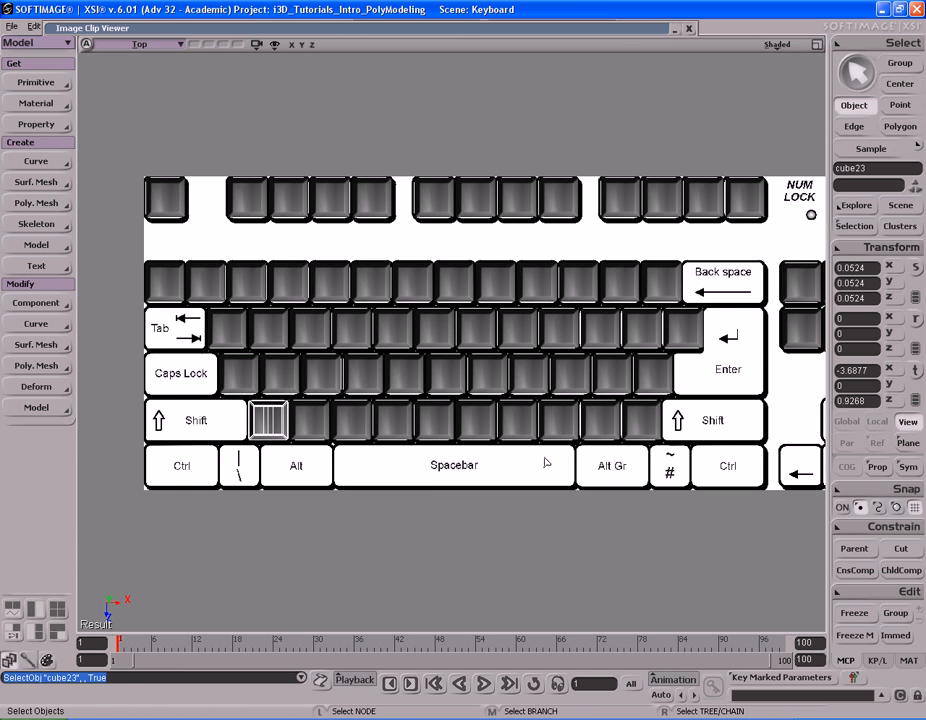
{"action": "left_click", "coordinate": [641, 420], "text": "shift"}
{"action": "key", "text": "ctrl+d"}
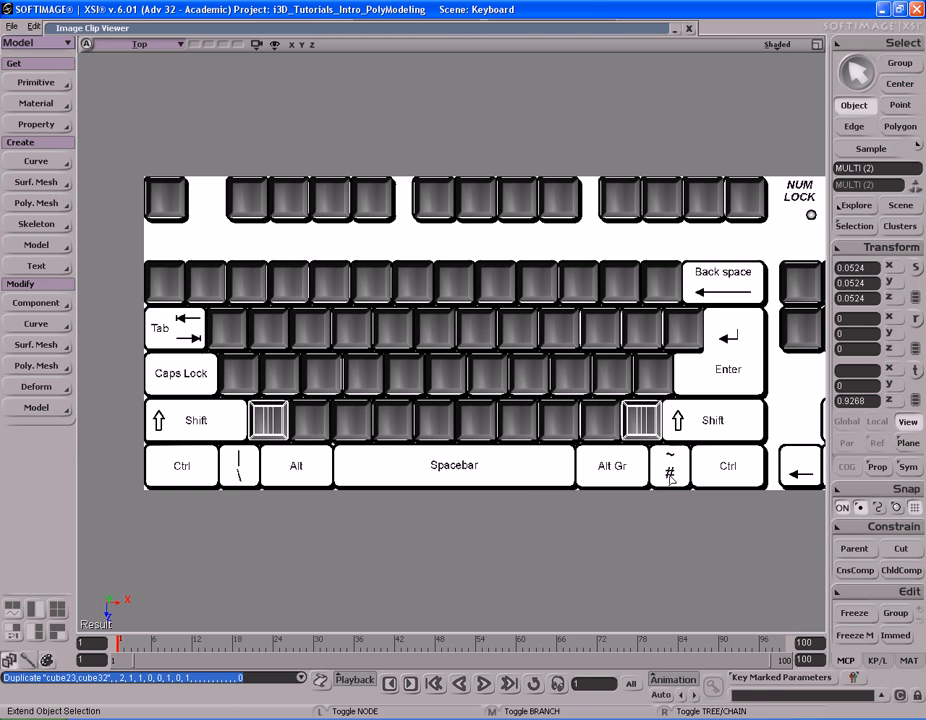
{"action": "left_click_drag", "start_coordinate": [645, 318], "coordinate": [645, 355]}
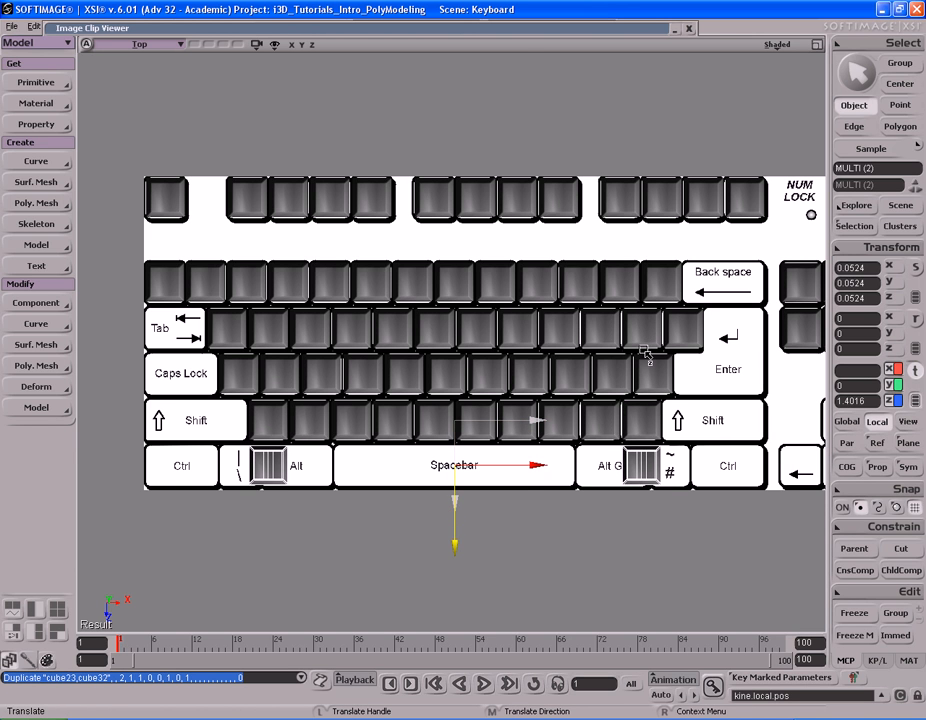
Move the two Spacebar-row copies along X onto the backslash key at about X -4.00 and the # key at about X 0.57.
{"action": "key", "text": "space"}
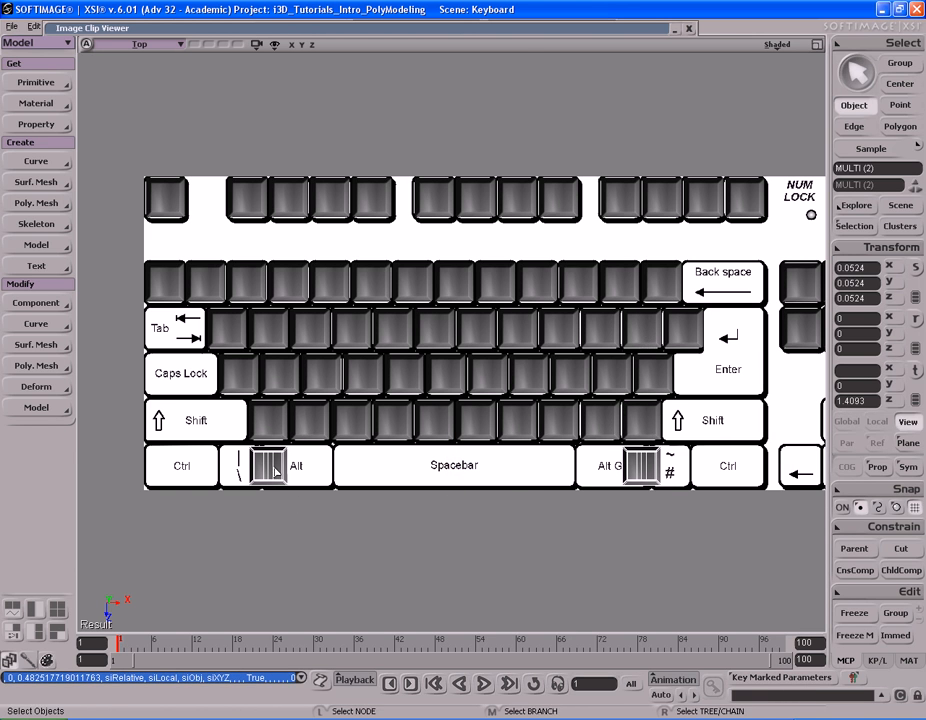
{"action": "left_click", "coordinate": [270, 467]}
{"action": "middle_click_drag", "start_coordinate": [504, 481], "coordinate": [480, 479]}
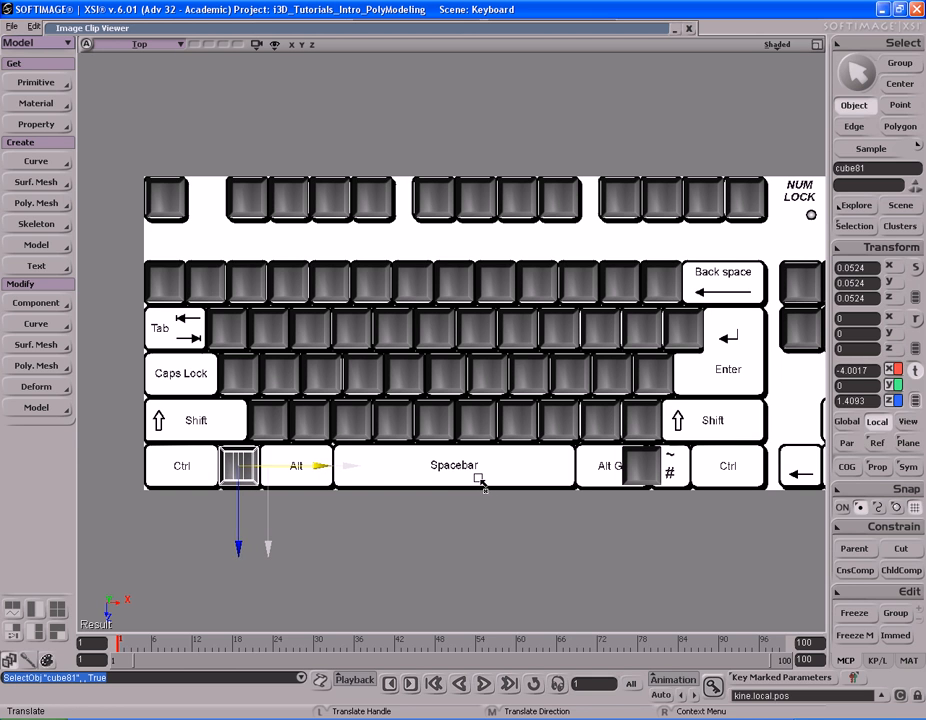
{"action": "key", "text": "space"}
{"action": "left_click", "coordinate": [647, 466]}
{"action": "middle_click_drag", "start_coordinate": [552, 515], "coordinate": [576, 523]}
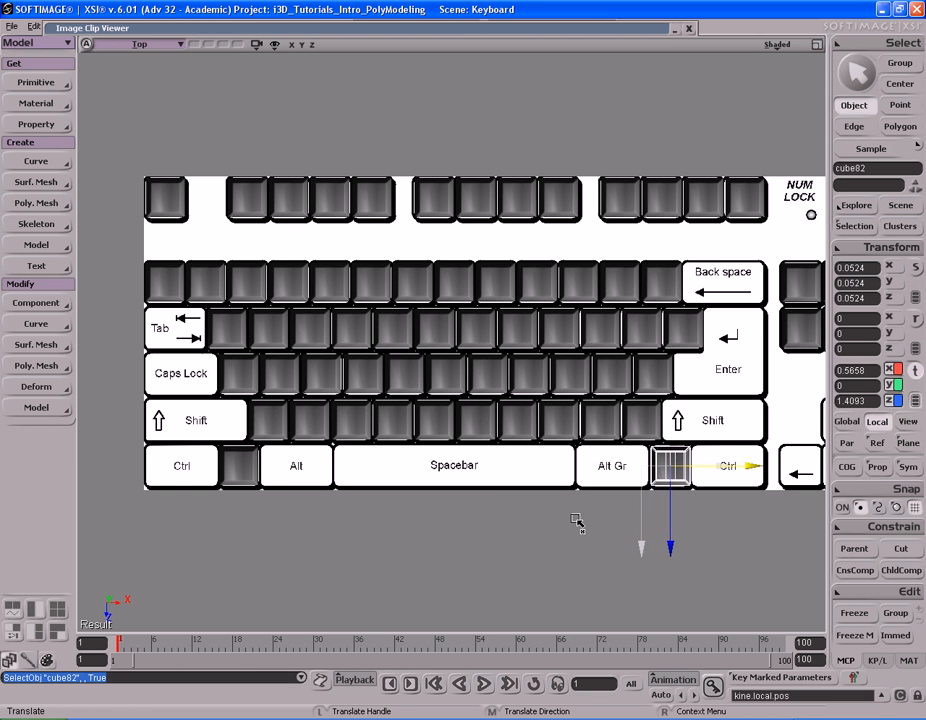
Duplicate the numpad 1, 2 and 3 keys and move the copies onto the left, down and right arrow keys, at about Z 1.41.
{"action": "key", "text": "s"}
{"action": "scroll", "coordinate": [540, 495], "scroll_direction": "down", "scroll_amount": 2}
{"action": "left_click_drag", "start_coordinate": [511, 463], "coordinate": [407, 473]}
{"action": "scroll", "coordinate": [570, 456], "scroll_direction": "up", "scroll_amount": 2}
{"action": "left_click_drag", "start_coordinate": [541, 459], "coordinate": [473, 510]}
{"action": "key", "text": "space"}
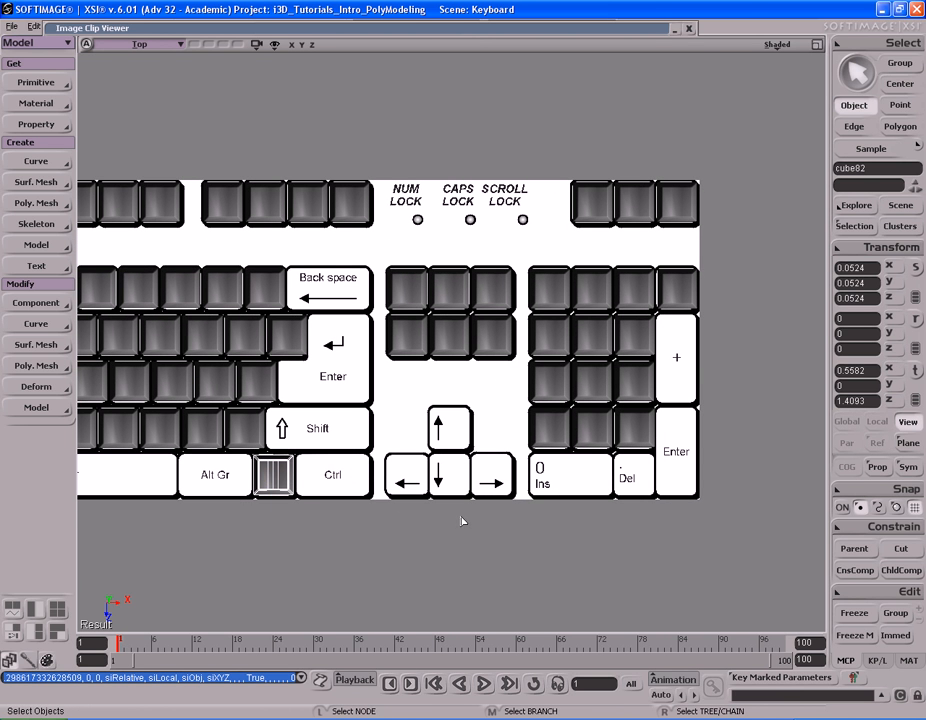
{"action": "left_click_drag", "start_coordinate": [658, 436], "coordinate": [657, 437]}
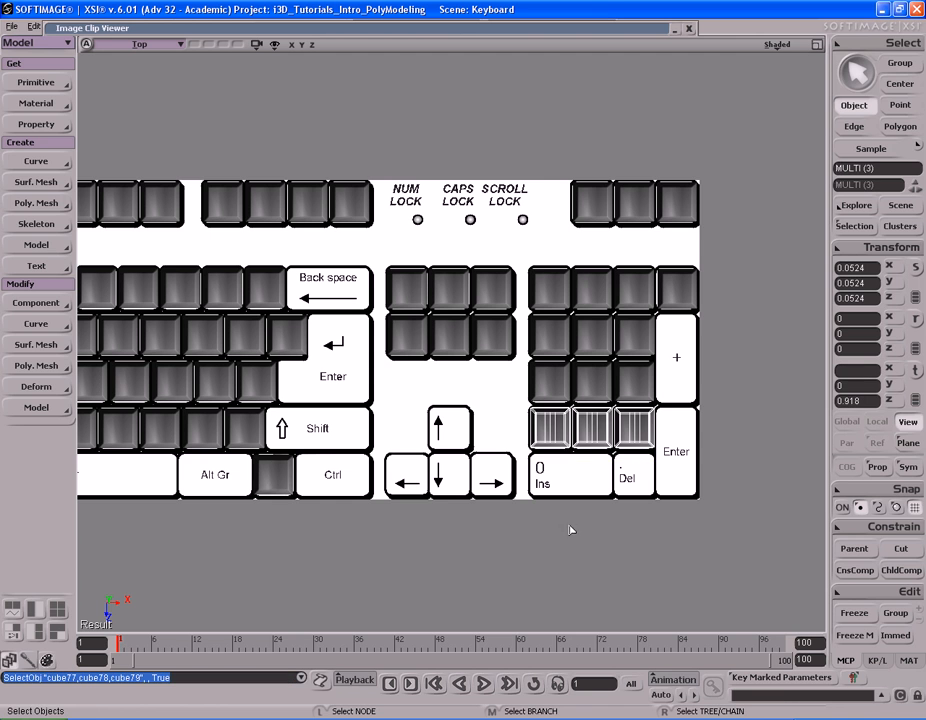
{"action": "key", "text": "ctrl+d"}
{"action": "left_click_drag", "start_coordinate": [647, 510], "coordinate": [505, 558]}
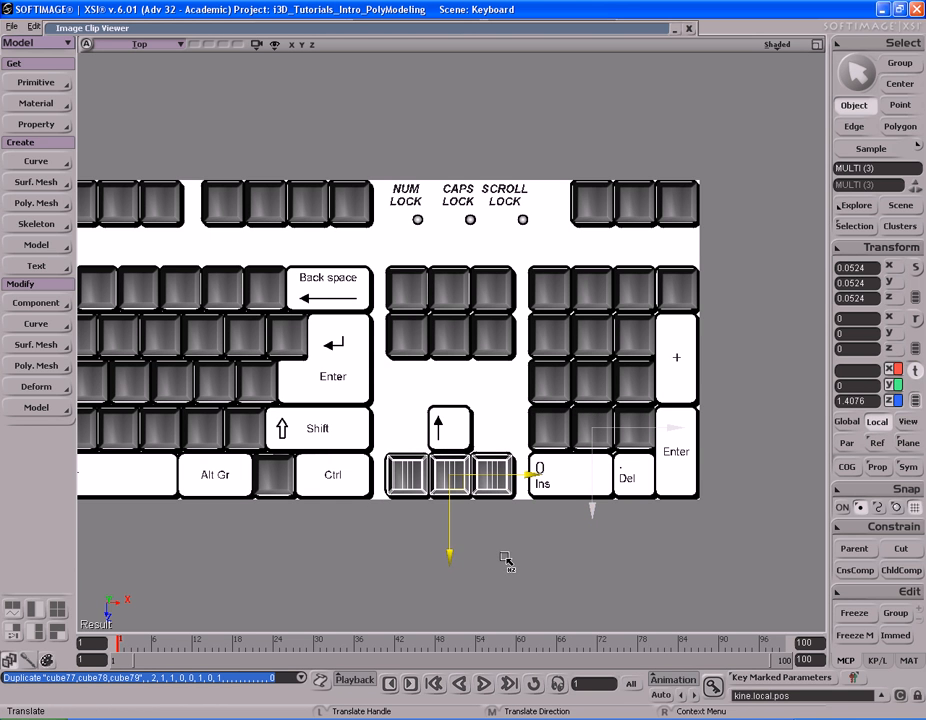
Duplicate the down arrow key and move the copy along Z onto the up arrow key, to about Z 0.93.
{"action": "left_click", "coordinate": [450, 474]}
{"action": "key", "text": "ctrl+d"}
{"action": "left_click_drag", "start_coordinate": [477, 541], "coordinate": [484, 531]}
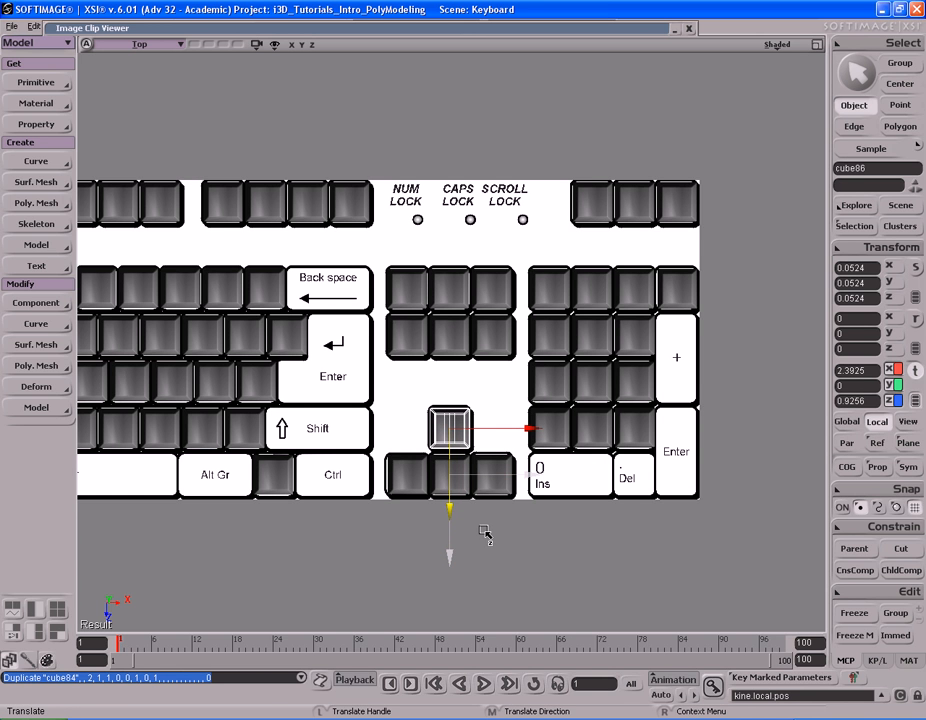
{"action": "key", "text": "space"}
Duplicate the numpad 3 key and move the copy along Z onto the numpad Del key.
{"action": "key", "text": "s"}
{"action": "left_click_drag", "start_coordinate": [624, 478], "coordinate": [528, 490]}
{"action": "left_click", "coordinate": [541, 438]}
{"action": "key", "text": "ctrl+d"}
{"action": "key", "text": "v"}
{"action": "middle_click_drag", "start_coordinate": [657, 369], "coordinate": [657, 418]}
{"action": "key", "text": "space"}
Duplicate the first key of the Q row and move the copy along X onto the Tab key, flush with its left edge.
{"action": "key", "text": "s"}
{"action": "middle_click_drag", "start_coordinate": [400, 442], "coordinate": [160, 435]}
{"action": "left_click_drag", "start_coordinate": [160, 435], "coordinate": [533, 453]}
{"action": "middle_click_drag", "start_coordinate": [504, 453], "coordinate": [531, 453]}
{"action": "left_click_drag", "start_coordinate": [572, 462], "coordinate": [604, 469]}
{"action": "middle_click_drag", "start_coordinate": [435, 483], "coordinate": [475, 484]}
{"action": "left_click_drag", "start_coordinate": [475, 484], "coordinate": [571, 457]}
{"action": "key", "text": "space"}
{"action": "left_click", "coordinate": [328, 378]}
{"action": "key", "text": "s"}
{"action": "left_click_drag", "start_coordinate": [510, 404], "coordinate": [488, 409]}
{"action": "key", "text": "ctrl+d"}
{"action": "left_click_drag", "start_coordinate": [589, 386], "coordinate": [521, 388]}
Select all points of the Tab copy except its left edge and move them along X to stretch the key to Tab's full width.
{"action": "key", "text": "s"}
{"action": "middle_click_drag", "start_coordinate": [519, 387], "coordinate": [417, 399]}
{"action": "left_click_drag", "start_coordinate": [417, 399], "coordinate": [503, 400]}
{"action": "key", "text": "t"}
{"action": "key", "text": "s"}
{"action": "middle_click_drag", "start_coordinate": [422, 372], "coordinate": [440, 387]}
{"action": "left_click_drag", "start_coordinate": [441, 387], "coordinate": [451, 362]}
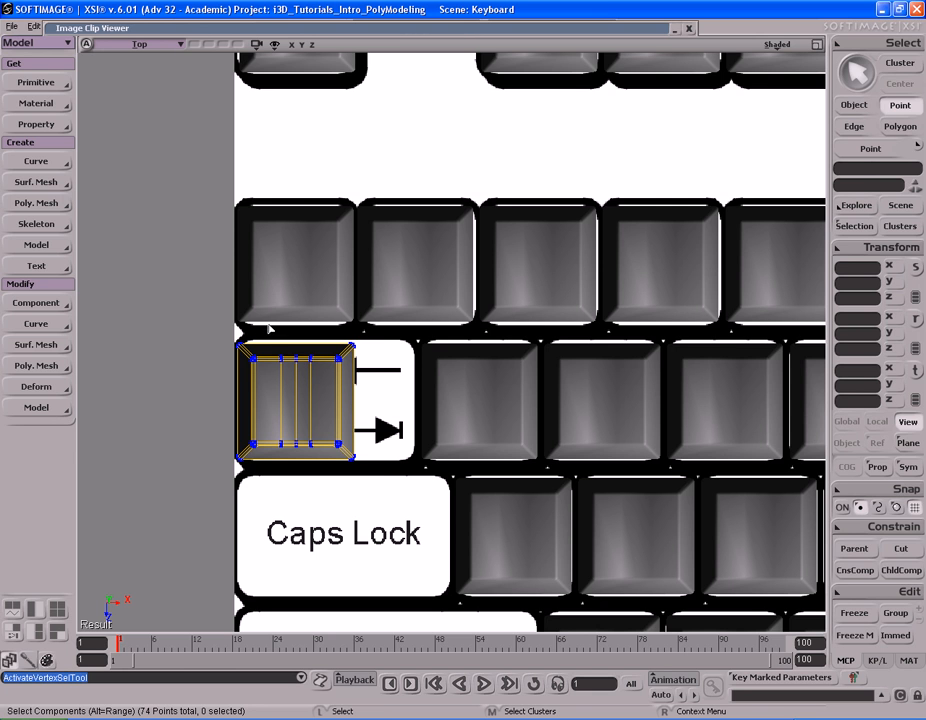
{"action": "left_click_drag", "start_coordinate": [373, 476], "coordinate": [488, 461]}
{"action": "key", "text": "v"}
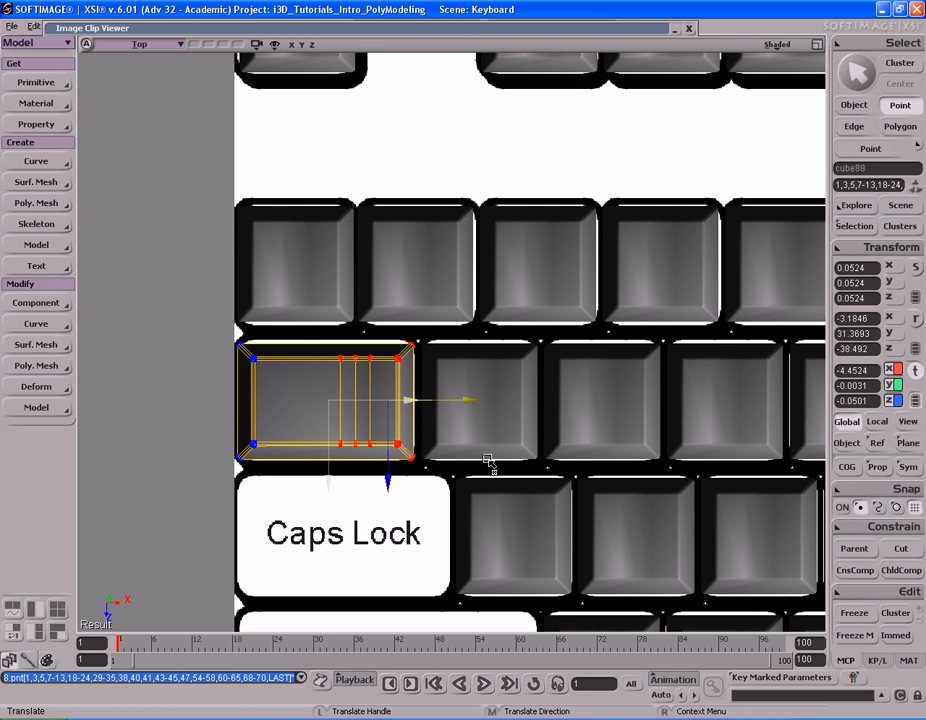
Select the points of the Tab key's three middle edge loops and move them along X to the key's centre.
{"action": "key", "text": "space"}
{"action": "left_click_drag", "start_coordinate": [363, 430], "coordinate": [378, 475]}
{"action": "key", "text": "v"}
{"action": "left_click_drag", "start_coordinate": [554, 378], "coordinate": [535, 378]}
Preview the widened Tab key and its right neighbour in a render region in the Top view.
{"action": "key", "text": "s"}
{"action": "middle_click_drag", "start_coordinate": [291, 395], "coordinate": [498, 411]}
{"action": "left_click_drag", "start_coordinate": [498, 411], "coordinate": [448, 419]}
{"action": "key", "text": "q"}
{"action": "left_click_drag", "start_coordinate": [427, 461], "coordinate": [464, 470]}
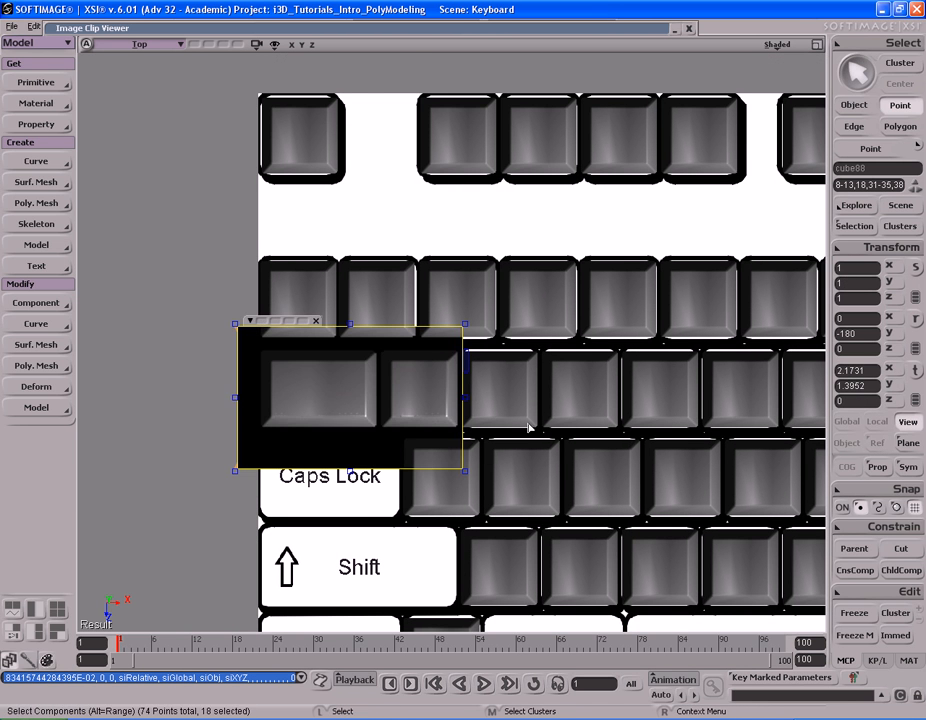
{"action": "key", "text": "shift+q"}
Inspect the widened Tab key's shape in the maximized Camera view, and return to the Top view around Tab and Caps Lock.
{"action": "key", "text": "F12"}
{"action": "key", "text": "F12"}
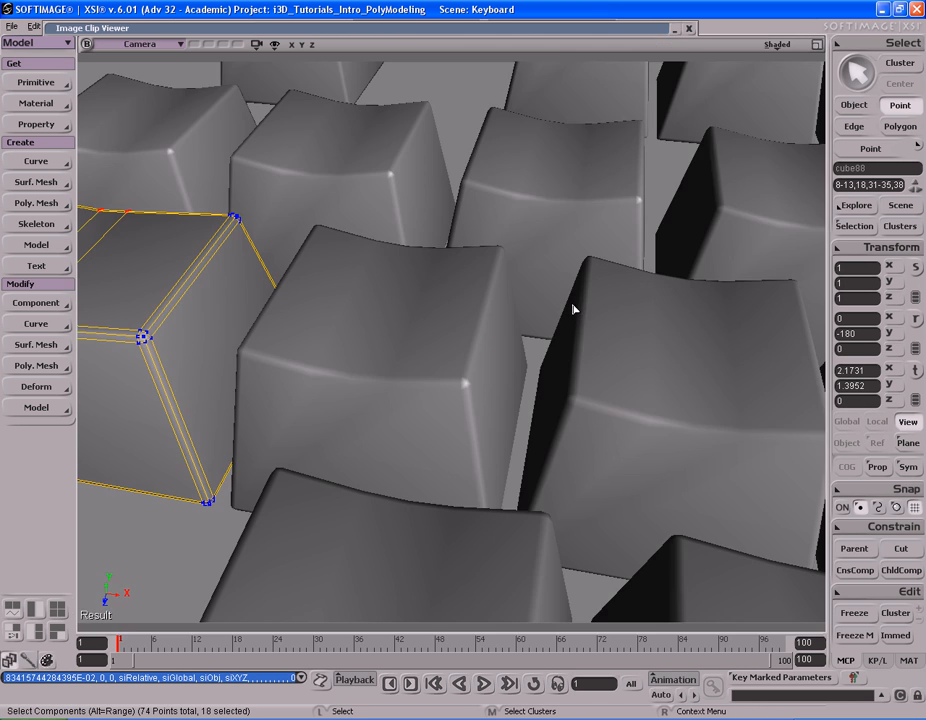
{"action": "key", "text": "f"}
{"action": "key", "text": "s"}
{"action": "right_click_drag", "start_coordinate": [492, 405], "coordinate": [260, 401]}
{"action": "middle_click_drag", "start_coordinate": [260, 401], "coordinate": [563, 372]}
{"action": "right_click_drag", "start_coordinate": [563, 372], "coordinate": [550, 393]}
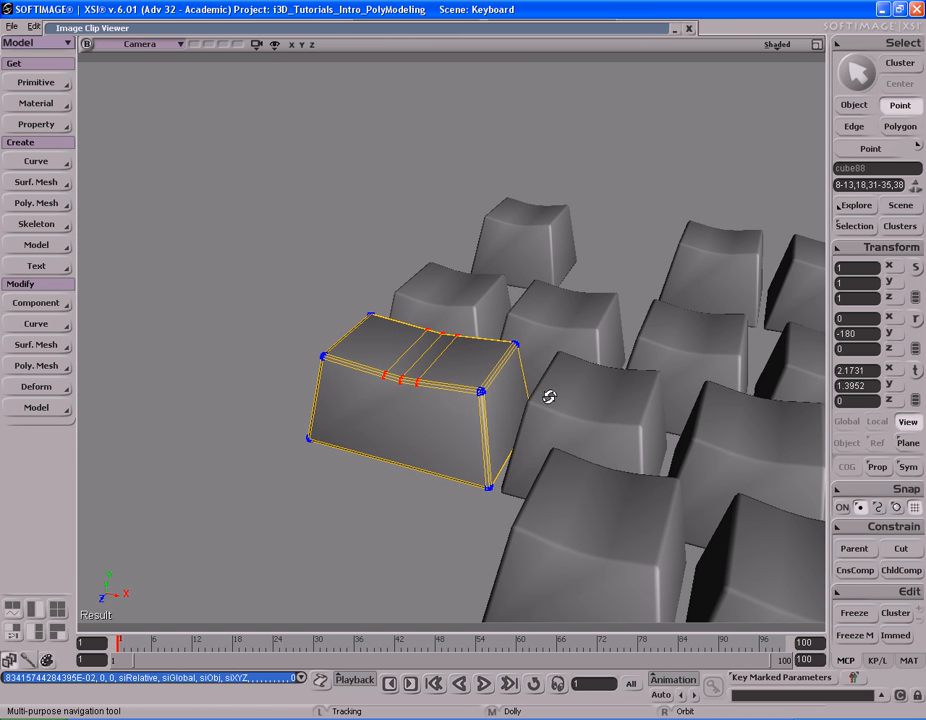
{"action": "key", "text": "F12"}
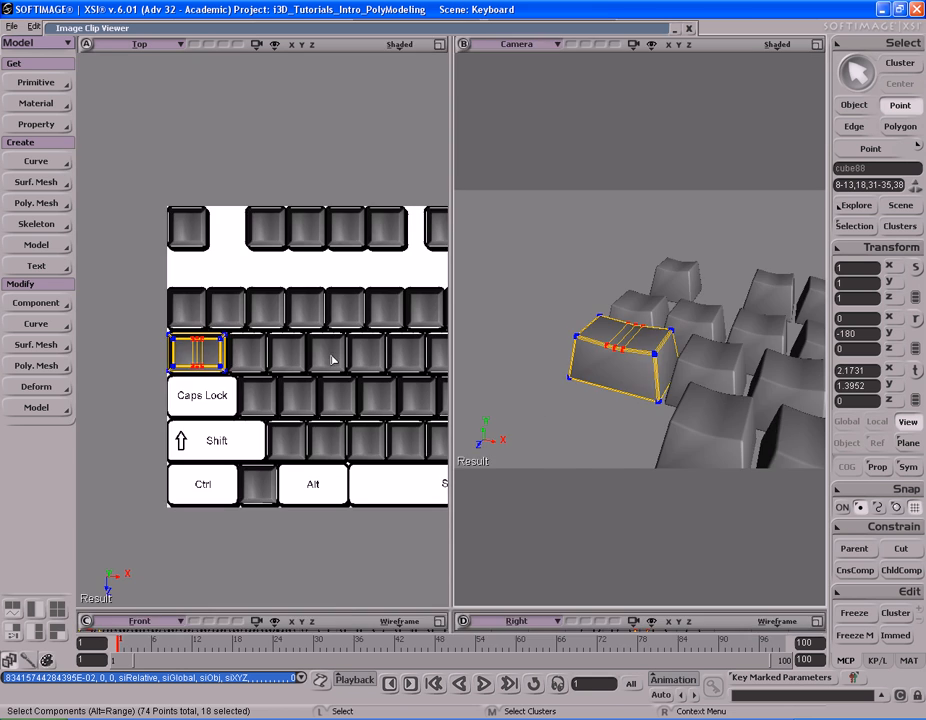
{"action": "key", "text": "F12"}
{"action": "key", "text": "s"}
{"action": "middle_click_drag", "start_coordinate": [500, 404], "coordinate": [445, 403]}
{"action": "left_click_drag", "start_coordinate": [492, 448], "coordinate": [497, 372]}
{"action": "mouse_move", "coordinate": [497, 372]}
{"action": "middle_mouse_down"}
{"action": "mouse_move", "coordinate": [471, 378]}
{"action": "mouse_move", "coordinate": [465, 391]}
{"action": "mouse_move", "coordinate": [498, 368]}
{"action": "middle_mouse_up"}
{"action": "key", "text": "space"}
{"action": "key", "text": "s"}
{"action": "left_click_drag", "start_coordinate": [498, 368], "coordinate": [491, 377]}
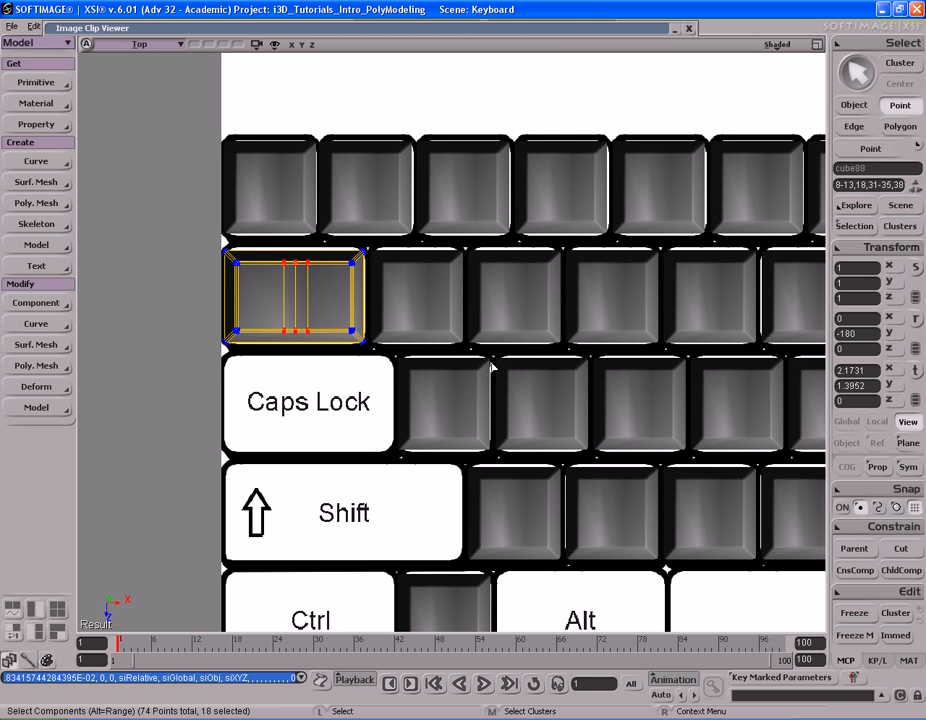
Duplicate the key beside Caps Lock, centre the copy over Caps Lock, and scale it along X to the template width.
{"action": "key", "text": "space"}
{"action": "left_click", "coordinate": [403, 395]}
{"action": "key", "text": "s"}
{"action": "middle_click_drag", "start_coordinate": [405, 393], "coordinate": [378, 366]}
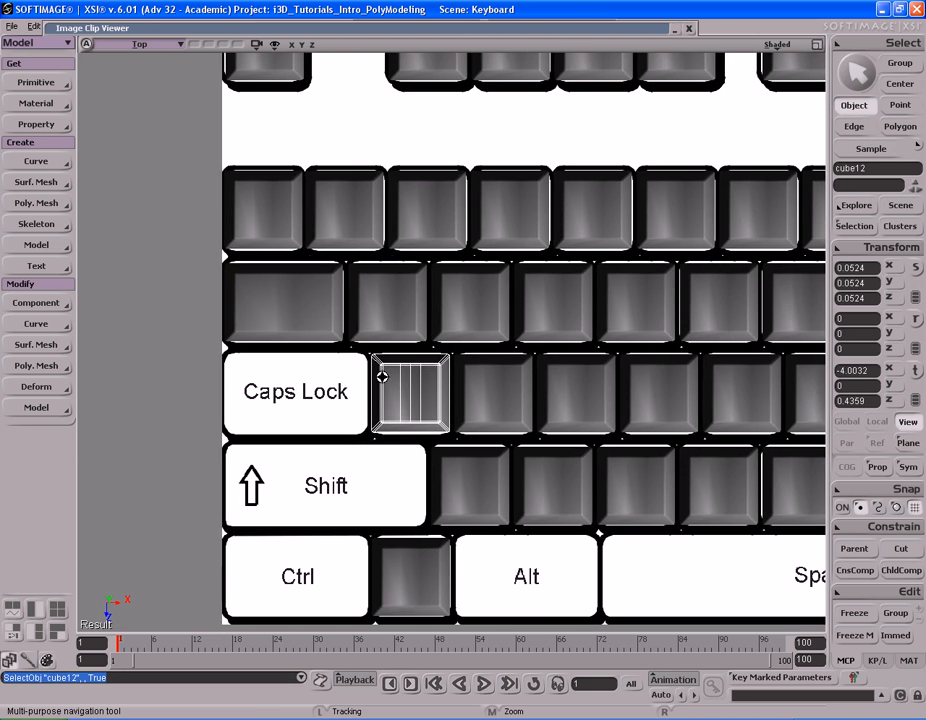
{"action": "key", "text": "v"}
{"action": "left_click_drag", "start_coordinate": [614, 378], "coordinate": [497, 381]}
{"action": "key", "text": "x"}
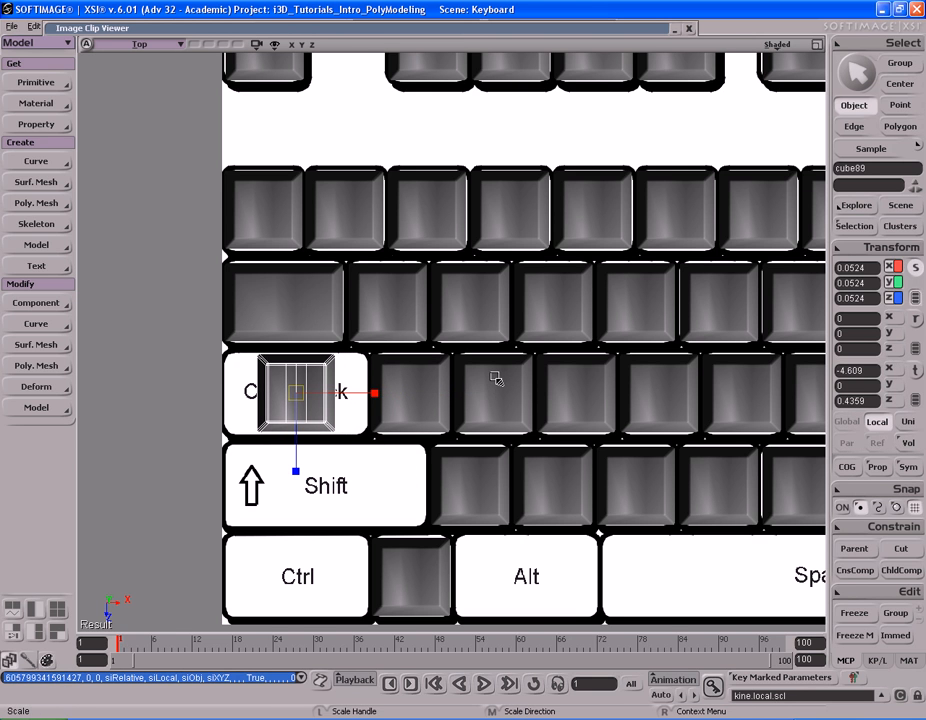
{"action": "left_click_drag", "start_coordinate": [433, 366], "coordinate": [533, 368]}
Inspect the scaled Caps Lock copy's distorted bevels in the maximized Camera view and delete the copy.
{"action": "key", "text": "F12"}
{"action": "key", "text": "F12"}
{"action": "key", "text": "s"}
{"action": "mouse_move", "coordinate": [528, 350]}
{"action": "right_mouse_down"}
{"action": "mouse_move", "coordinate": [541, 355]}
{"action": "mouse_move", "coordinate": [517, 362]}
{"action": "right_mouse_up"}
{"action": "key", "text": "x"}
{"action": "key", "text": "v"}
{"action": "key", "text": "space"}
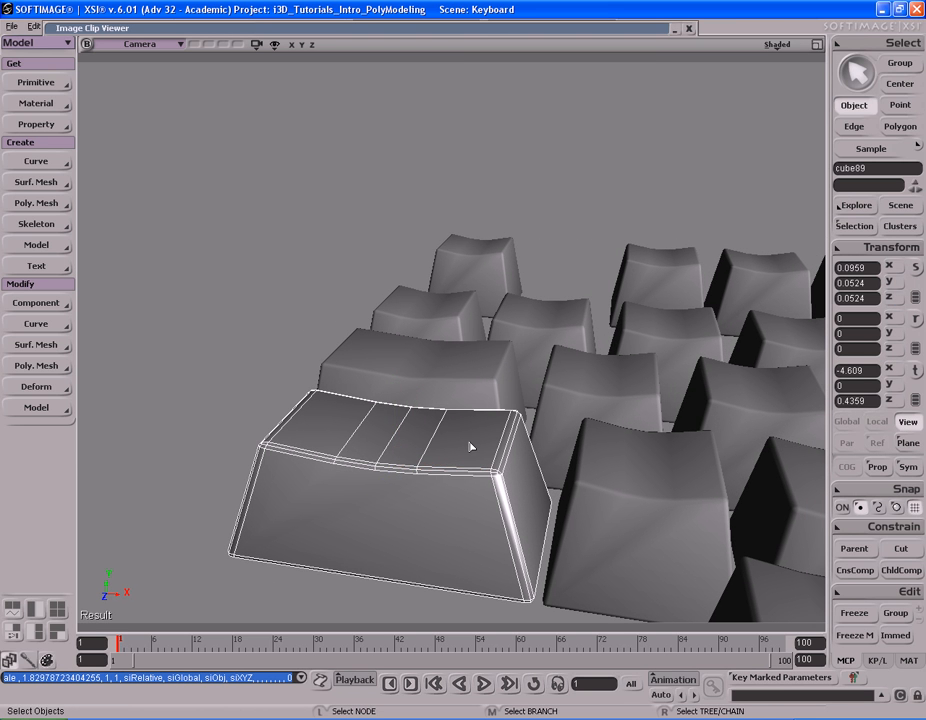
{"action": "key", "text": "Delete"}
Duplicate the widened Tab key and move the copy down onto Caps Lock in the Top view.
{"action": "left_click", "coordinate": [458, 402]}
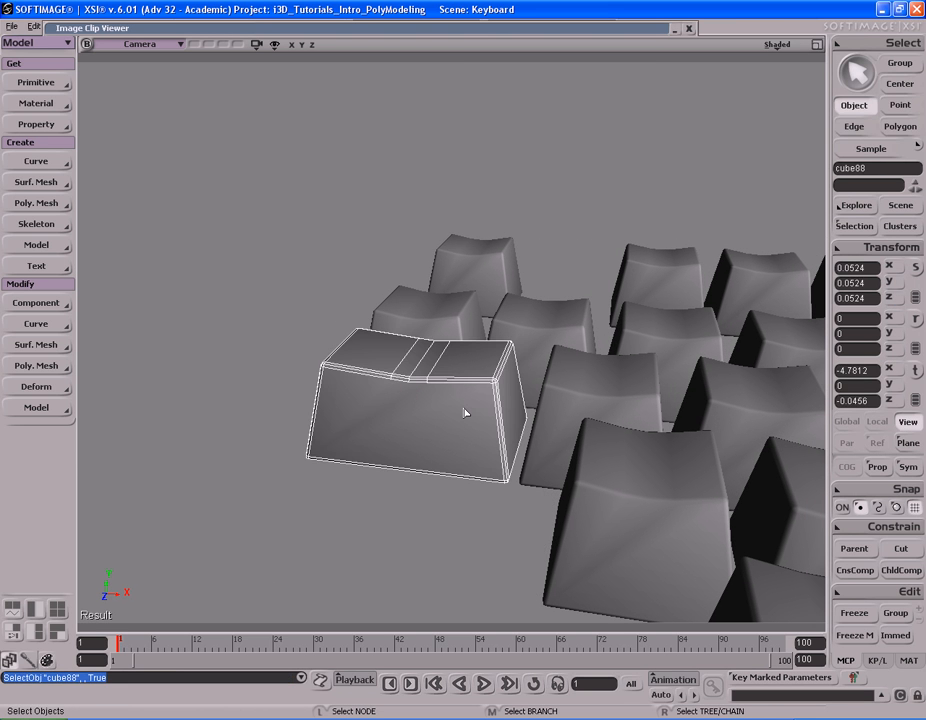
{"action": "key", "text": "F12"}
{"action": "key", "text": "f"}
{"action": "key", "text": "s"}
{"action": "left_click_drag", "start_coordinate": [413, 378], "coordinate": [460, 368]}
{"action": "key", "text": "ctrl+d"}
{"action": "mouse_move", "coordinate": [440, 320]}
{"action": "middle_mouse_down"}
{"action": "mouse_move", "coordinate": [449, 306]}
{"action": "mouse_move", "coordinate": [451, 334]}
{"action": "middle_mouse_up"}
Select all points of the Caps Lock copy except its left edge and move them along X to Caps Lock's full width.
{"action": "key", "text": "t"}
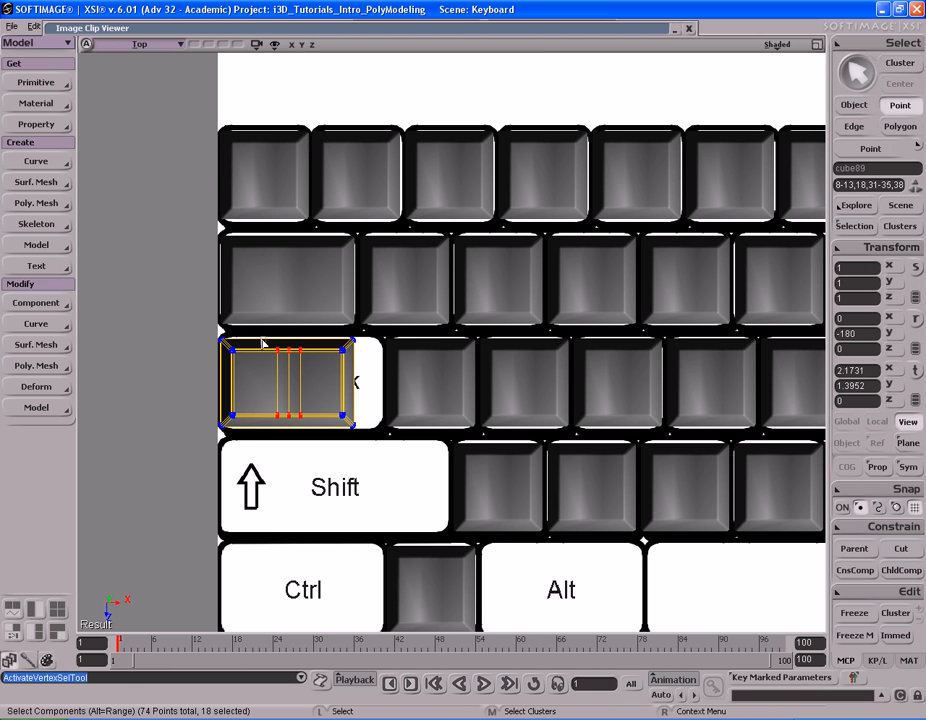
{"action": "left_click_drag", "start_coordinate": [370, 453], "coordinate": [349, 430]}
{"action": "key", "text": "v"}
{"action": "middle_click_drag", "start_coordinate": [440, 413], "coordinate": [474, 403]}
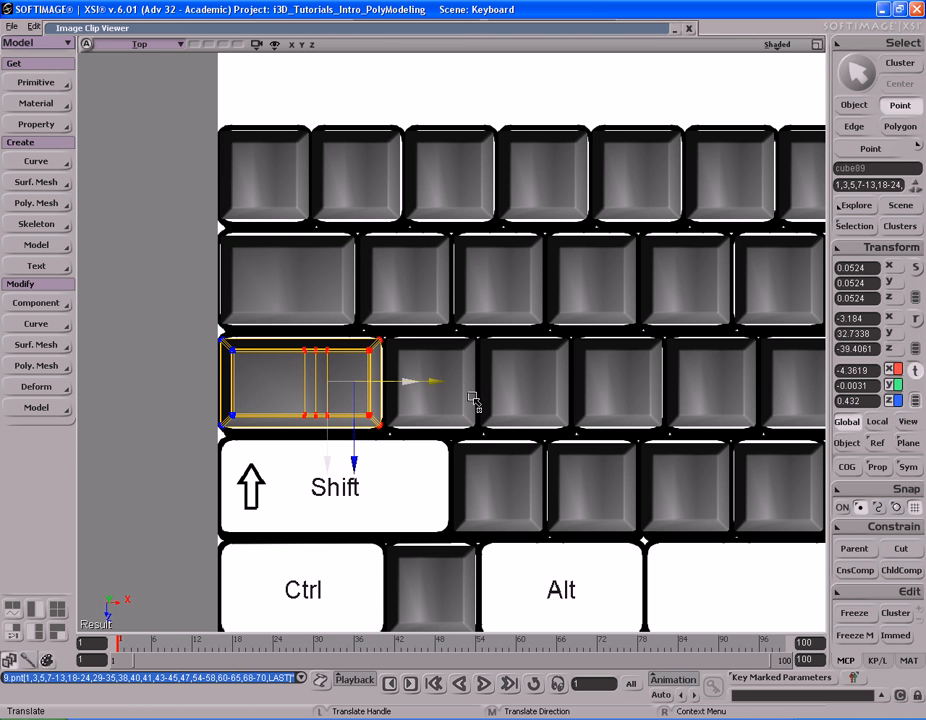
Select the points of the Caps Lock key's three middle edge loops and move them along X to the key's centre.
{"action": "key", "text": "space"}
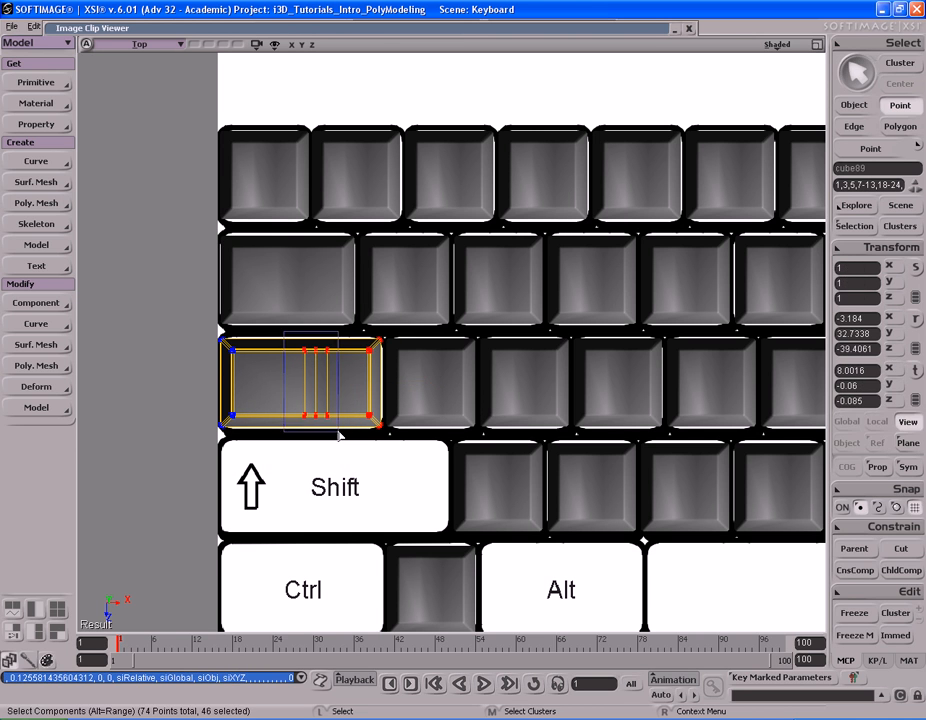
{"action": "left_click_drag", "start_coordinate": [335, 422], "coordinate": [338, 422]}
{"action": "key", "text": "v"}
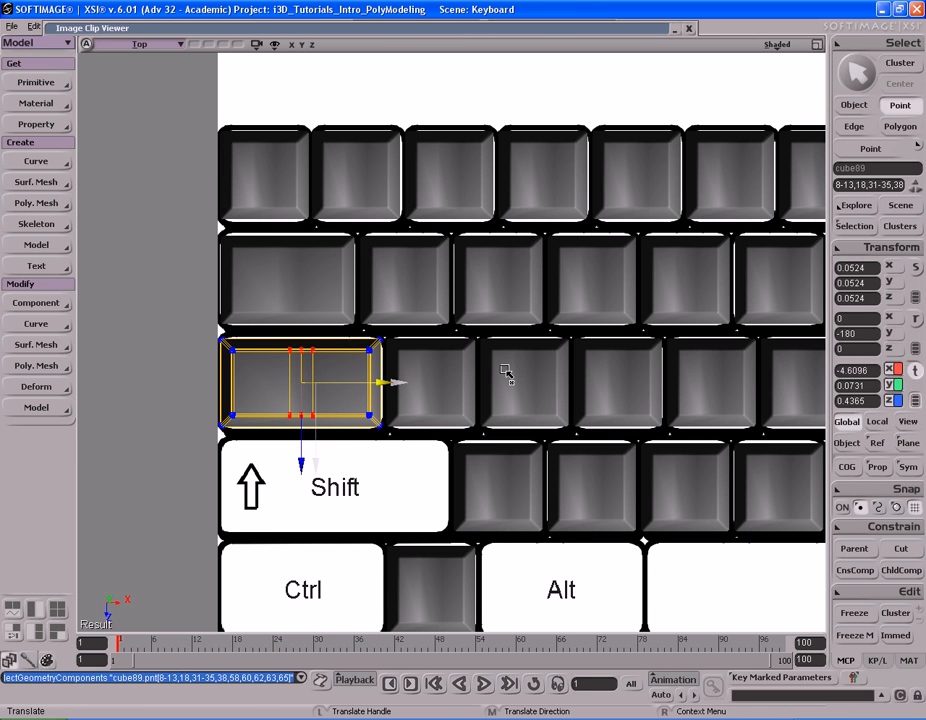
{"action": "key", "text": "x"}
{"action": "key", "text": "ctrl+z"}
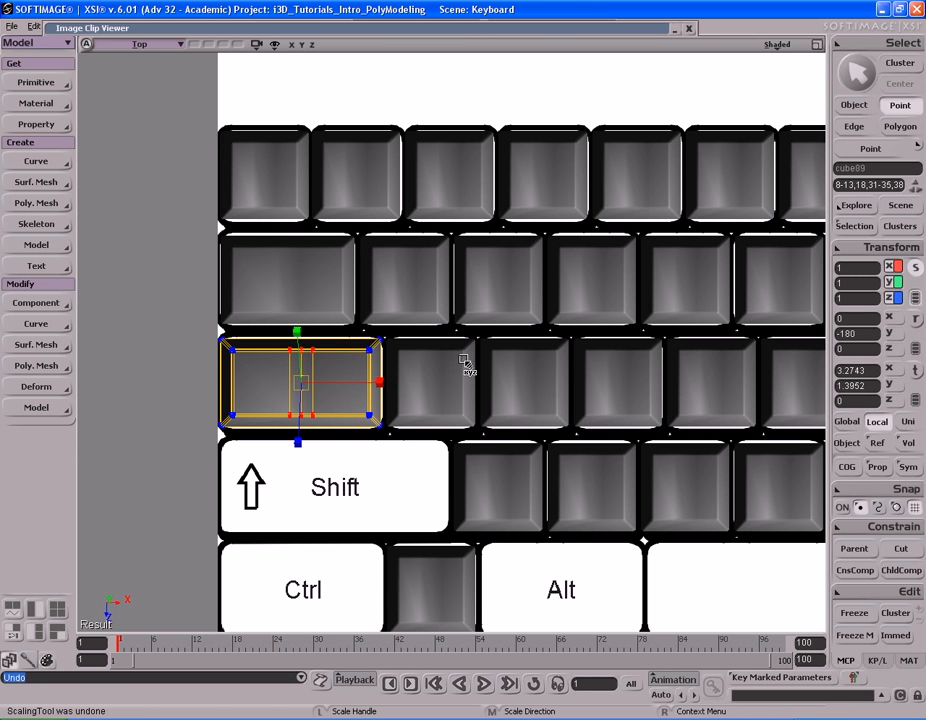
{"action": "right_click", "coordinate": [463, 358]}
{"action": "key", "text": "Escape"}
{"action": "left_click", "coordinate": [138, 243]}
{"action": "key", "text": "space"}
Examine the curvature of the widened Caps Lock key's top in the maximized Camera view.
{"action": "key", "text": "s"}
{"action": "middle_click_drag", "start_coordinate": [358, 430], "coordinate": [305, 419]}
{"action": "left_click_drag", "start_coordinate": [305, 419], "coordinate": [266, 418]}
{"action": "key", "text": "F12"}
{"action": "key", "text": "F12"}
{"action": "key", "text": "s"}
{"action": "right_click_drag", "start_coordinate": [409, 380], "coordinate": [488, 374]}
{"action": "middle_click_drag", "start_coordinate": [518, 374], "coordinate": [494, 378]}
{"action": "left_click_drag", "start_coordinate": [494, 378], "coordinate": [494, 371]}
{"action": "key", "text": "space"}
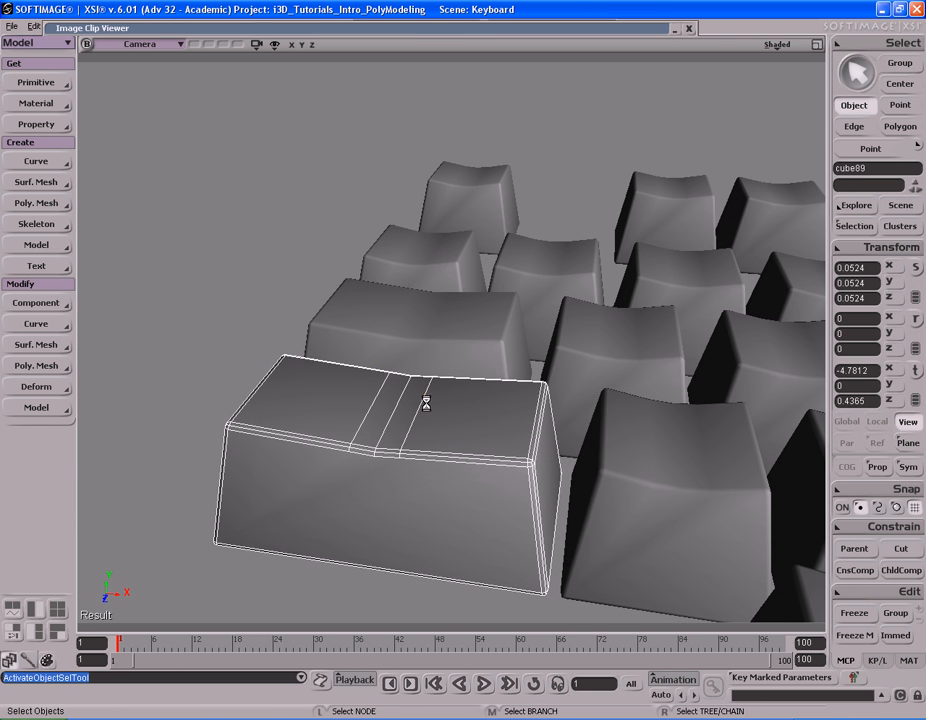
Select the Caps Lock key's three middle edge loops and scale them apart along X in Global mode with COG on.
{"action": "key", "text": "e"}
{"action": "key", "text": "s"}
{"action": "right_click_drag", "start_coordinate": [459, 407], "coordinate": [362, 393]}
{"action": "left_click", "coordinate": [379, 404]}
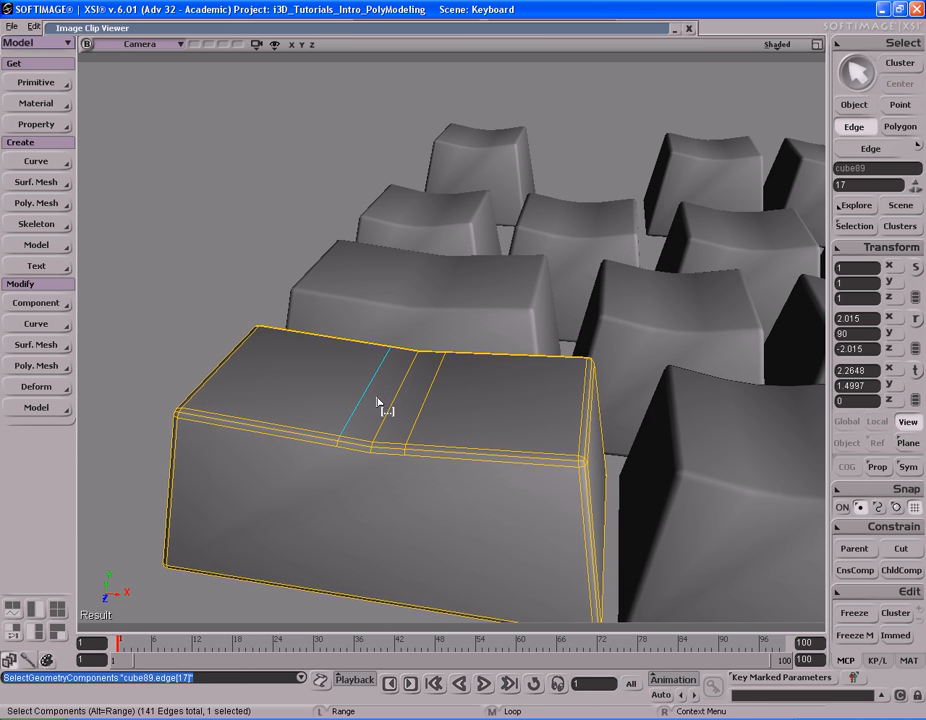
{"action": "left_click", "coordinate": [386, 400], "text": "alt"}
{"action": "left_click", "coordinate": [410, 391], "text": "shift"}
{"action": "middle_click", "coordinate": [395, 385], "text": "alt+shift"}
{"action": "left_click", "coordinate": [436, 400], "text": "shift"}
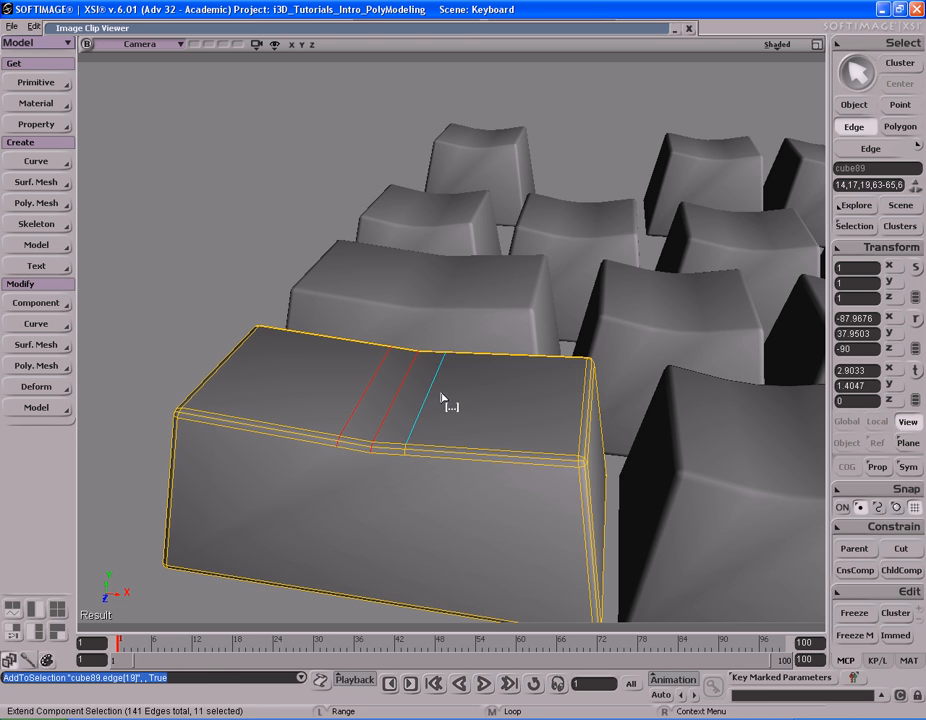
{"action": "key", "text": "s"}
{"action": "right_click_drag", "start_coordinate": [428, 393], "coordinate": [480, 382]}
{"action": "key", "text": "x"}
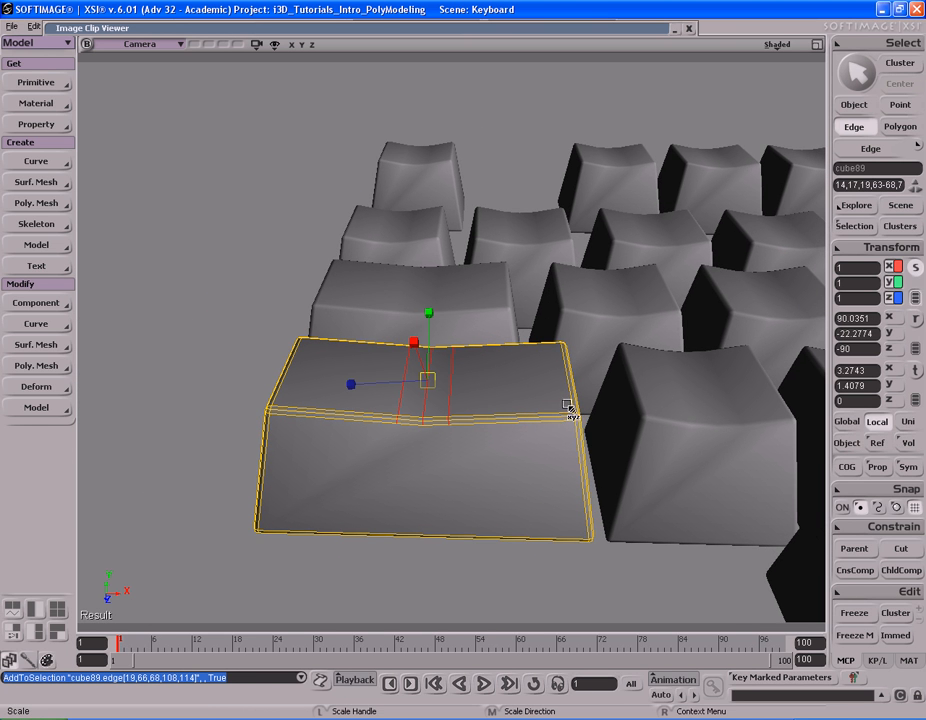
{"action": "right_click", "coordinate": [558, 350]}
{"action": "left_click", "coordinate": [583, 357]}
{"action": "right_click", "coordinate": [597, 327]}
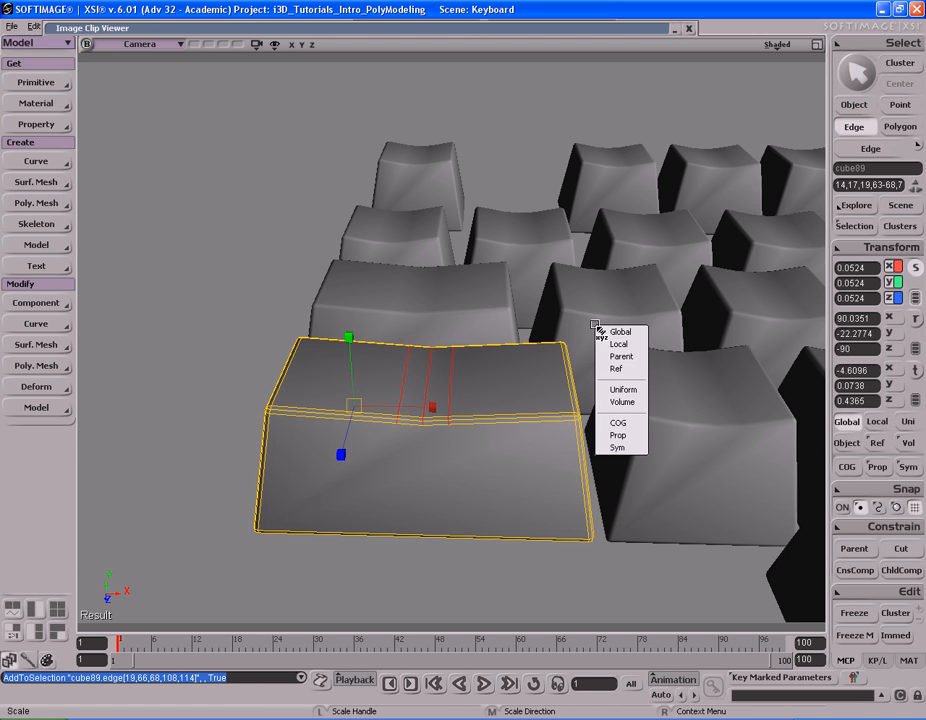
{"action": "left_click", "coordinate": [620, 421]}
{"action": "left_click_drag", "start_coordinate": [681, 376], "coordinate": [703, 365]}
Examine the Caps Lock key's spread edge loops in the Camera view, and return to the Top view around Shift.
{"action": "key", "text": "s"}
{"action": "right_click_drag", "start_coordinate": [637, 391], "coordinate": [626, 389]}
{"action": "middle_click_drag", "start_coordinate": [626, 389], "coordinate": [597, 343]}
{"action": "key", "text": "space"}
{"action": "key", "text": "F12"}
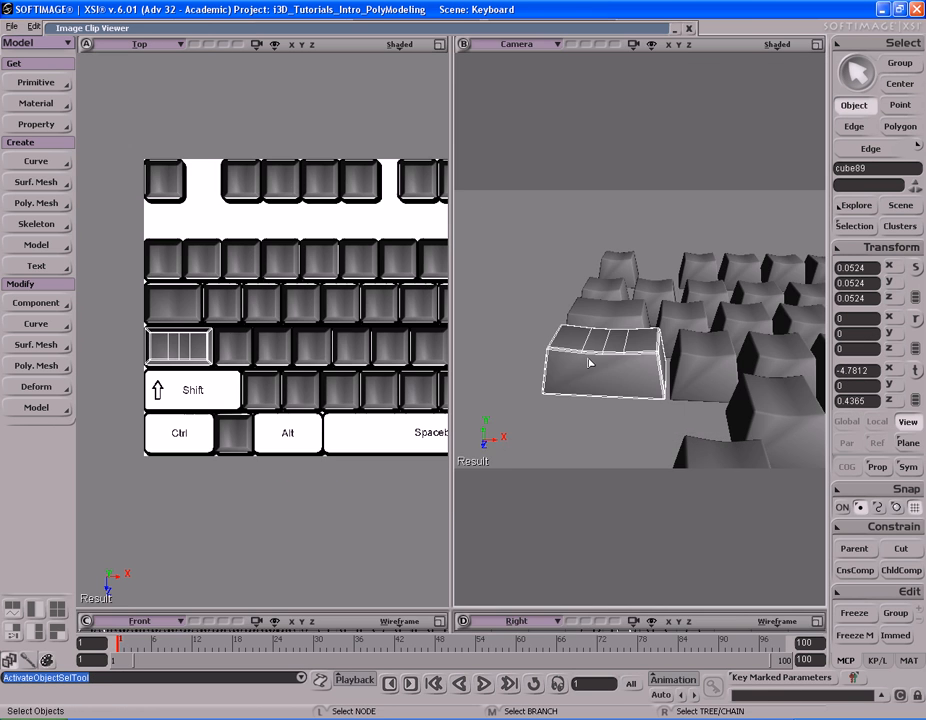
{"action": "key", "text": "F12"}
{"action": "key", "text": "s"}
{"action": "left_click_drag", "start_coordinate": [528, 368], "coordinate": [464, 372]}
{"action": "middle_click_drag", "start_coordinate": [464, 372], "coordinate": [560, 358]}
{"action": "left_click_drag", "start_coordinate": [560, 358], "coordinate": [558, 331]}
{"action": "middle_click_drag", "start_coordinate": [558, 331], "coordinate": [411, 331]}
{"action": "left_click_drag", "start_coordinate": [411, 331], "coordinate": [477, 313]}
Duplicate the Caps Lock key and move the copy down onto the Shift key below it.
{"action": "key", "text": "space"}
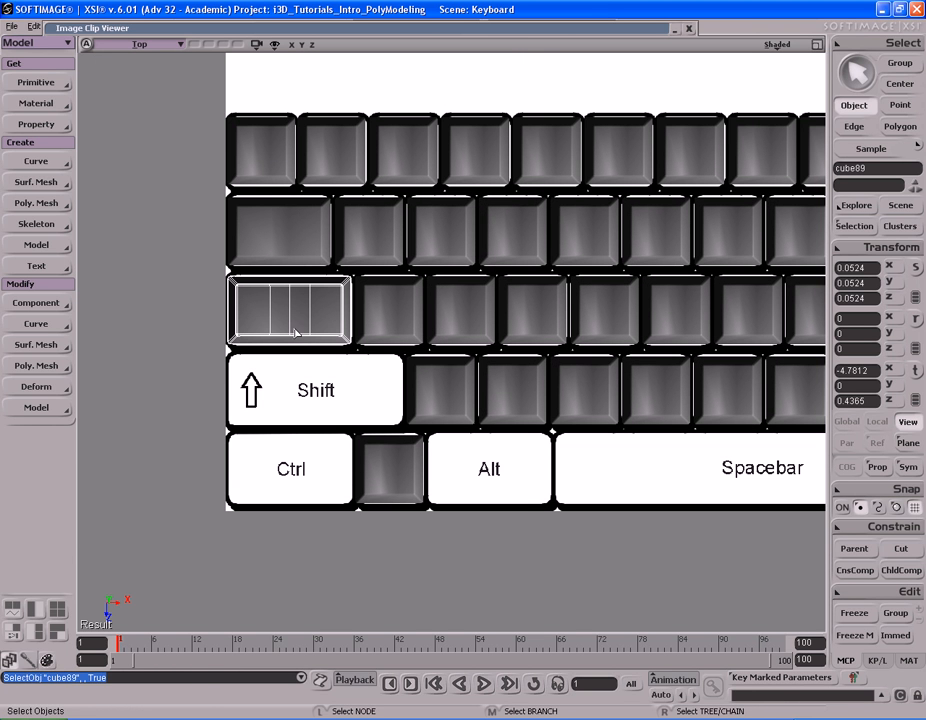
{"action": "key", "text": "ctrl+d"}
{"action": "key", "text": "v"}
{"action": "left_click_drag", "start_coordinate": [428, 203], "coordinate": [428, 280]}
{"action": "key", "text": "s"}
{"action": "middle_click_drag", "start_coordinate": [550, 320], "coordinate": [443, 332]}
{"action": "left_click_drag", "start_coordinate": [443, 332], "coordinate": [455, 320]}
Select the right-end points of the Shift copy and move them along X to Shift's full width.
{"action": "key", "text": "t"}
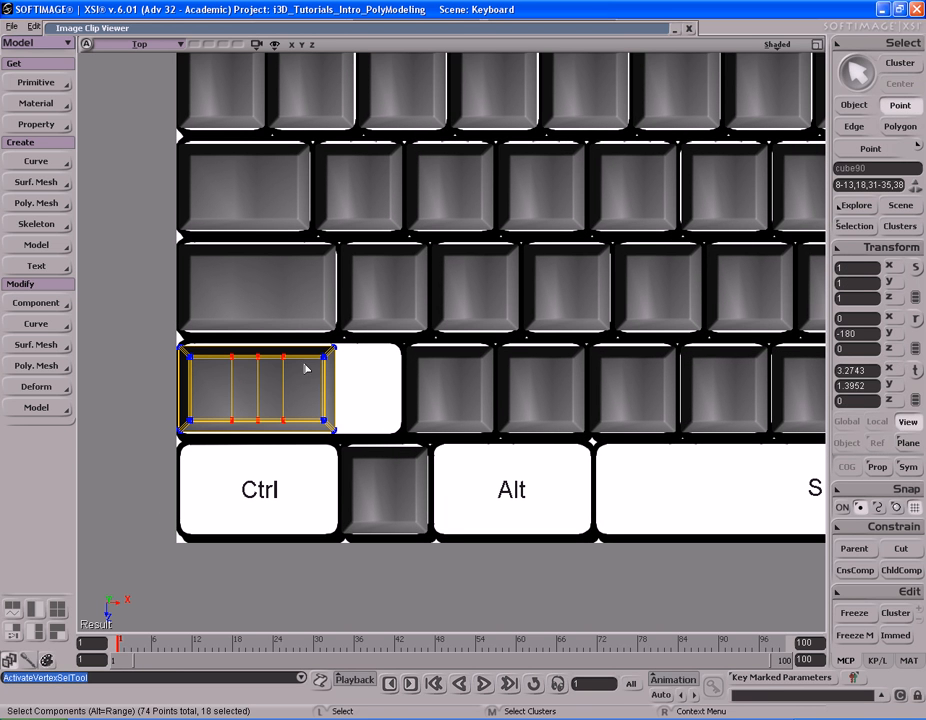
{"action": "left_click_drag", "start_coordinate": [383, 480], "coordinate": [384, 480]}
{"action": "key", "text": "v"}
{"action": "left_click_drag", "start_coordinate": [459, 422], "coordinate": [517, 423]}
Centre the points of the Shift key's three middle edge loops along X and scale them apart.
{"action": "key", "text": "t"}
{"action": "left_click_drag", "start_coordinate": [222, 338], "coordinate": [427, 480]}
{"action": "key", "text": "v"}
{"action": "key", "text": "x"}
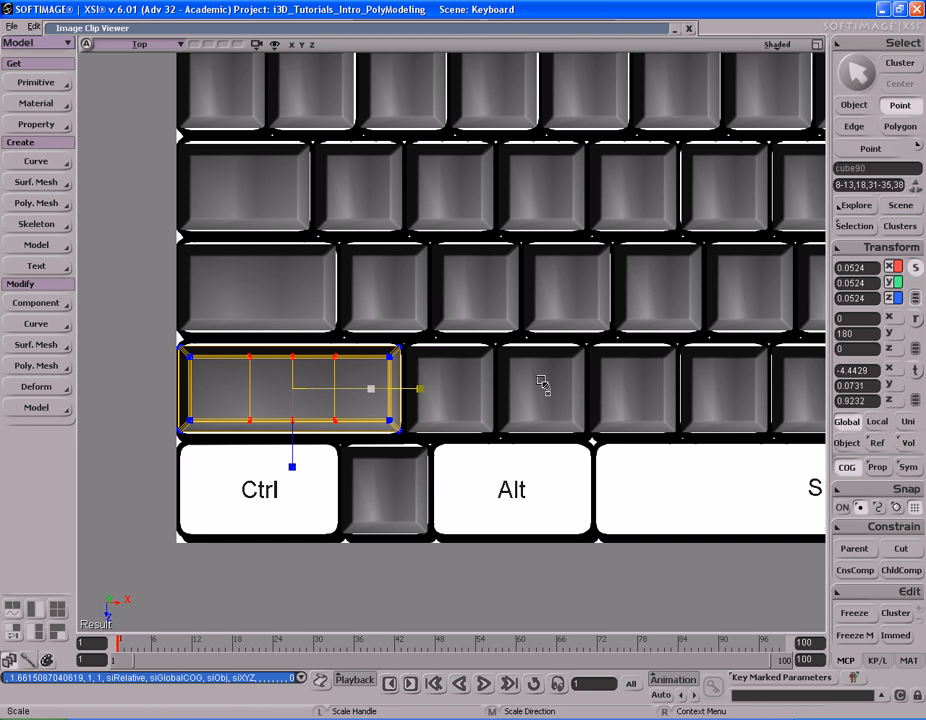
{"action": "key", "text": "F12"}
{"action": "key", "text": "s"}
{"action": "right_click_drag", "start_coordinate": [628, 417], "coordinate": [624, 349]}
{"action": "key", "text": "space"}
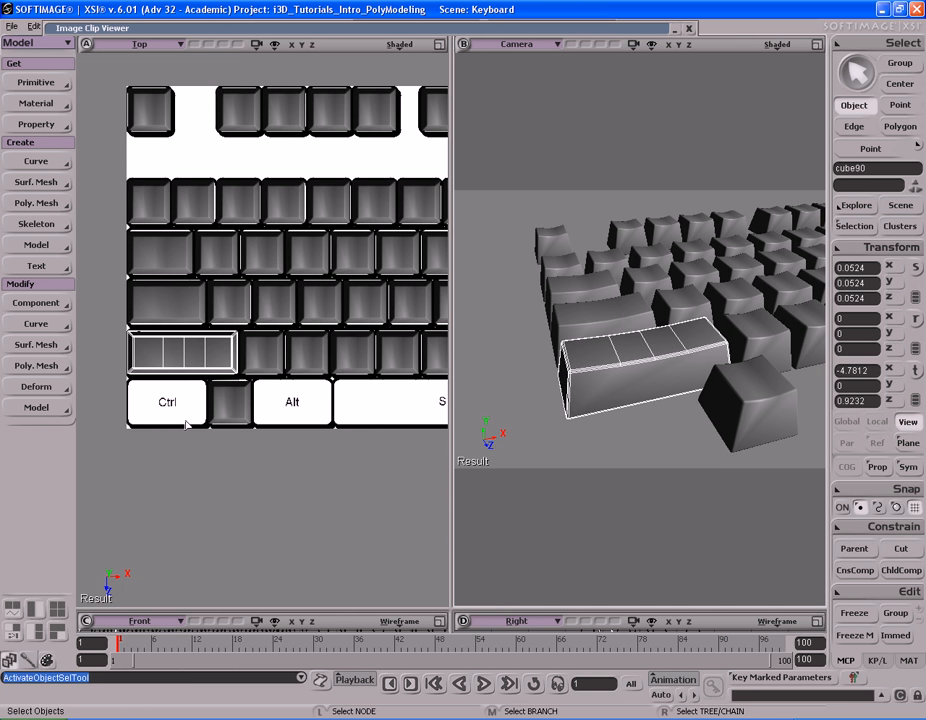
Duplicate the Caps Lock key and move the copy down onto the left Ctrl key.
{"action": "left_click", "coordinate": [168, 400]}
{"action": "key", "text": "s"}
{"action": "middle_click_drag", "start_coordinate": [180, 404], "coordinate": [325, 418]}
{"action": "left_click_drag", "start_coordinate": [325, 418], "coordinate": [347, 405]}
{"action": "middle_click_drag", "start_coordinate": [337, 407], "coordinate": [287, 412]}
{"action": "left_click", "coordinate": [167, 289]}
{"action": "key", "text": "ctrl+d"}
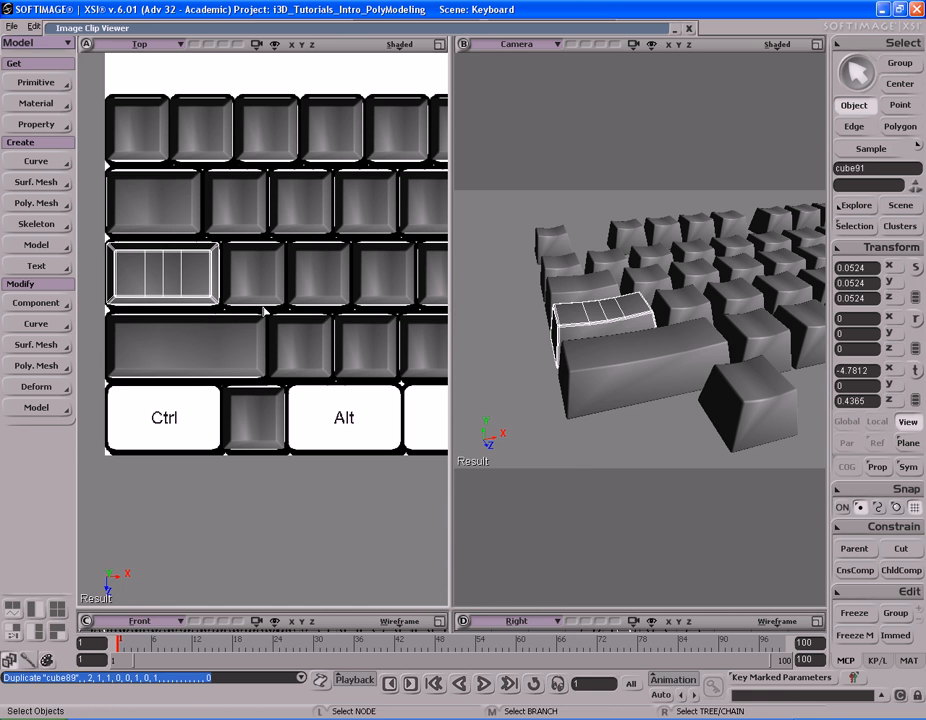
{"action": "left_click_drag", "start_coordinate": [306, 211], "coordinate": [340, 359]}
{"action": "key", "text": "s"}
{"action": "key", "text": "v"}
Duplicate the left Ctrl key and move the copy along X onto the Alt key.
{"action": "key", "text": "ctrl+d"}
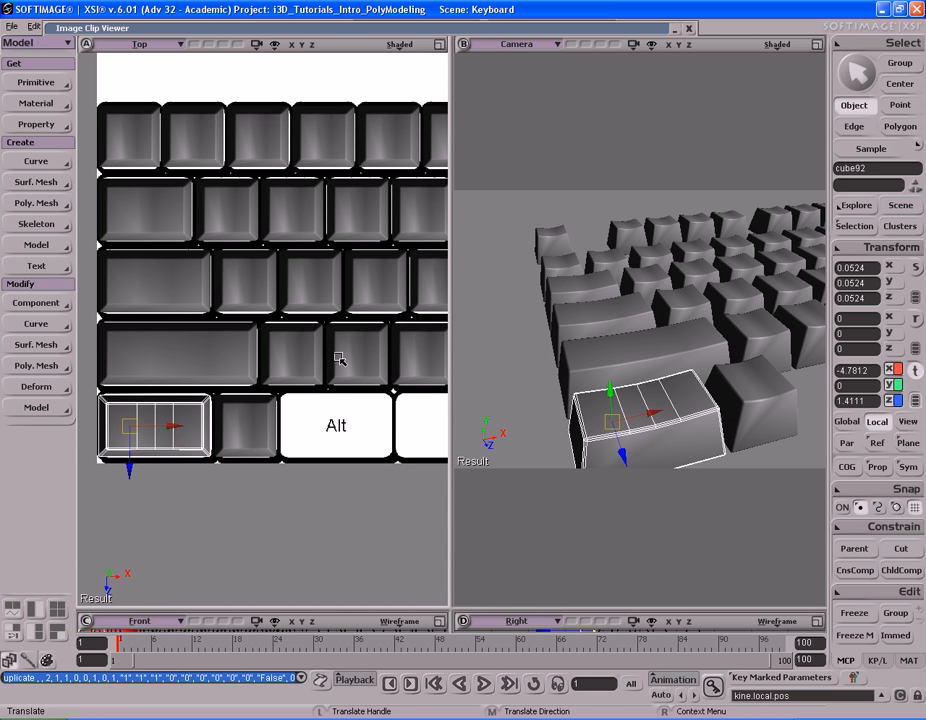
{"action": "left_click_drag", "start_coordinate": [252, 362], "coordinate": [392, 366]}
{"action": "key", "text": "s"}
{"action": "middle_click_drag", "start_coordinate": [391, 363], "coordinate": [366, 360]}
{"action": "left_click_drag", "start_coordinate": [366, 360], "coordinate": [236, 364]}
{"action": "middle_click_drag", "start_coordinate": [207, 358], "coordinate": [352, 343]}
{"action": "left_click_drag", "start_coordinate": [352, 343], "coordinate": [302, 356]}
Duplicate the Alt key and move the copy along X past the Spacebar onto Alt Gr.
{"action": "key", "text": "v"}
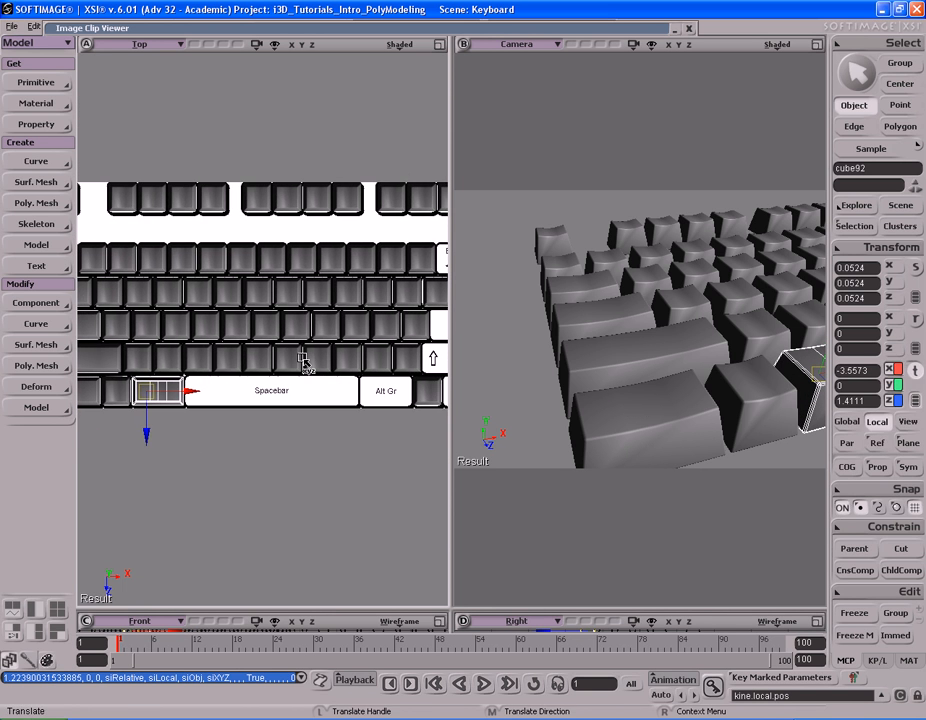
{"action": "key", "text": "ctrl+d"}
{"action": "middle_click_drag", "start_coordinate": [312, 352], "coordinate": [415, 356]}
{"action": "key", "text": "s"}
{"action": "middle_click_drag", "start_coordinate": [180, 358], "coordinate": [283, 356]}
{"action": "left_click_drag", "start_coordinate": [417, 364], "coordinate": [283, 343]}
{"action": "middle_click_drag", "start_coordinate": [283, 343], "coordinate": [323, 356]}
{"action": "left_click_drag", "start_coordinate": [336, 354], "coordinate": [292, 335]}
{"action": "key", "text": "v"}
{"action": "middle_click_drag", "start_coordinate": [272, 337], "coordinate": [338, 340]}
{"action": "left_click_drag", "start_coordinate": [338, 338], "coordinate": [340, 339]}
{"action": "key", "text": "s"}
{"action": "middle_click_drag", "start_coordinate": [338, 340], "coordinate": [229, 333]}
{"action": "left_click_drag", "start_coordinate": [229, 333], "coordinate": [403, 336]}
Duplicate the Alt key again and move the copy along X to the left end of the Spacebar.
{"action": "key", "text": "space"}
{"action": "left_click", "coordinate": [168, 398]}
{"action": "middle_click_drag", "start_coordinate": [168, 398], "coordinate": [146, 398]}
{"action": "key", "text": "ctrl+d"}
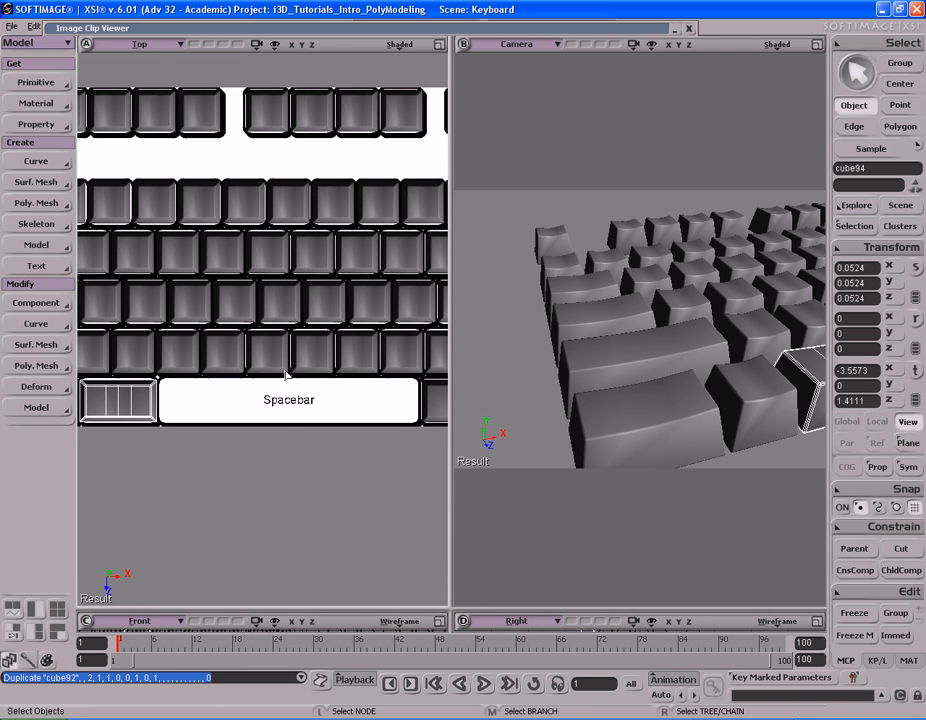
{"action": "key", "text": "v"}
{"action": "left_click_drag", "start_coordinate": [182, 316], "coordinate": [383, 291]}
Select the right-end points of the Spacebar copy and move them along X to the Spacebar's full width.
{"action": "key", "text": "s"}
{"action": "middle_click_drag", "start_coordinate": [383, 291], "coordinate": [352, 311]}
{"action": "key", "text": "s"}
{"action": "key", "text": "t"}
{"action": "left_click_drag", "start_coordinate": [198, 434], "coordinate": [262, 342]}
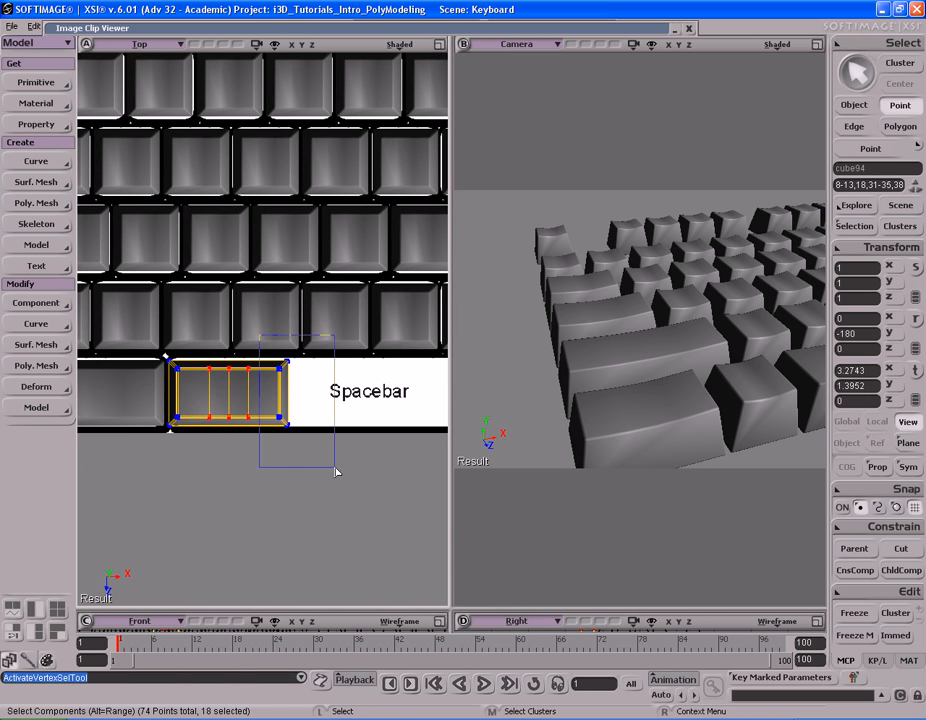
{"action": "left_click_drag", "start_coordinate": [335, 468], "coordinate": [335, 468]}
{"action": "key", "text": "s"}
{"action": "middle_click_drag", "start_coordinate": [256, 436], "coordinate": [296, 426]}
{"action": "left_click_drag", "start_coordinate": [341, 384], "coordinate": [258, 407]}
{"action": "key", "text": "v"}
{"action": "middle_click_drag", "start_coordinate": [272, 430], "coordinate": [443, 433]}
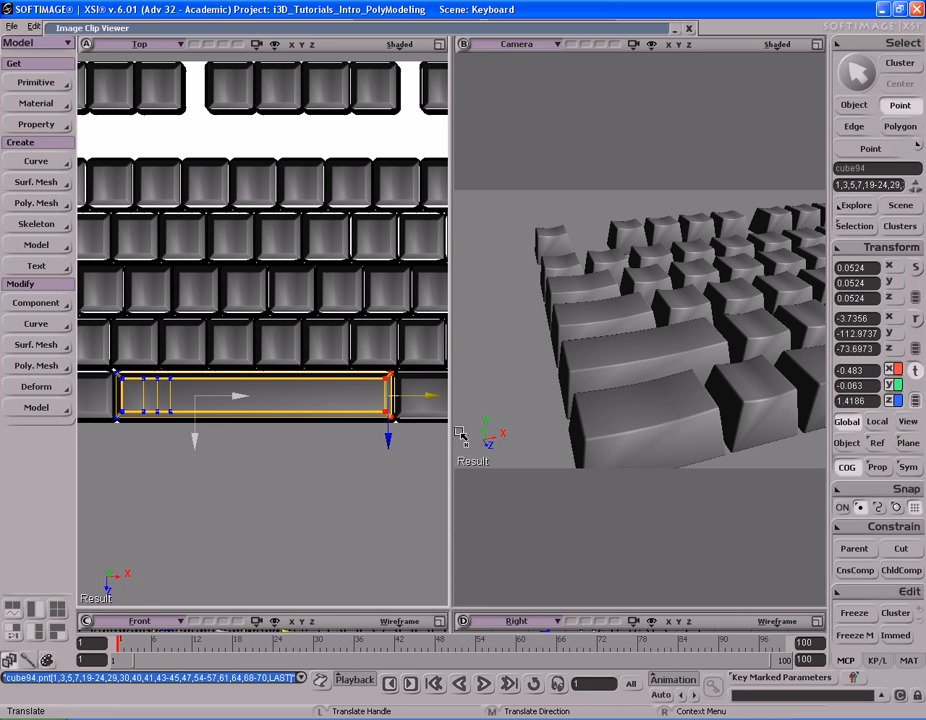
Move the points of the Spacebar's three middle edge loops to its centre along X and scale them apart.
{"action": "key", "text": "s"}
{"action": "middle_click_drag", "start_coordinate": [322, 413], "coordinate": [271, 401]}
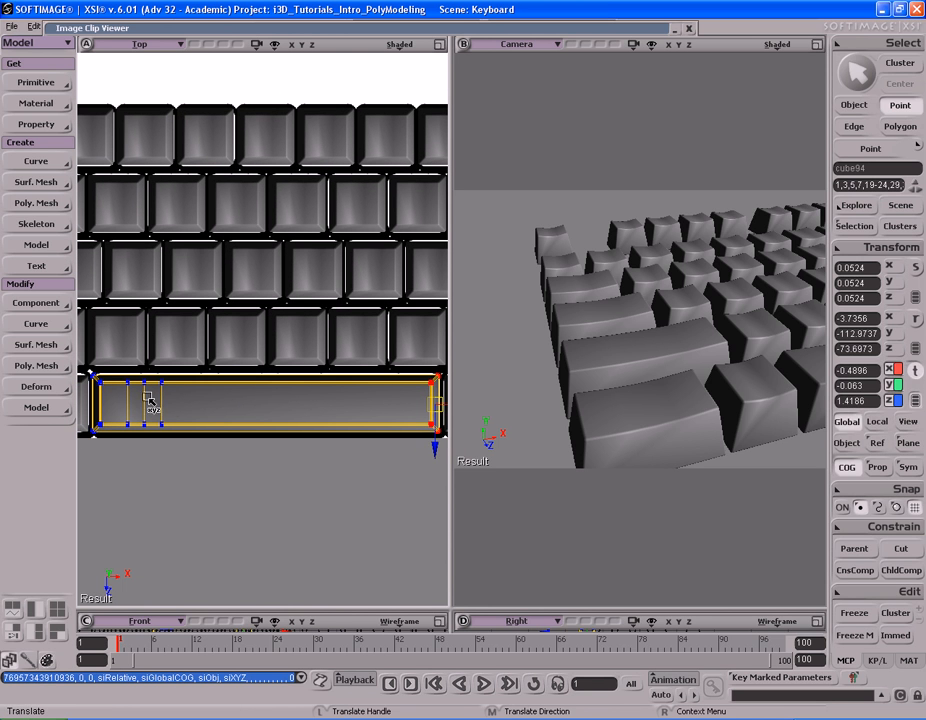
{"action": "key", "text": "t"}
{"action": "left_click_drag", "start_coordinate": [115, 305], "coordinate": [215, 463]}
{"action": "key", "text": "v"}
{"action": "middle_click_drag", "start_coordinate": [269, 471], "coordinate": [354, 459]}
{"action": "key", "text": "s"}
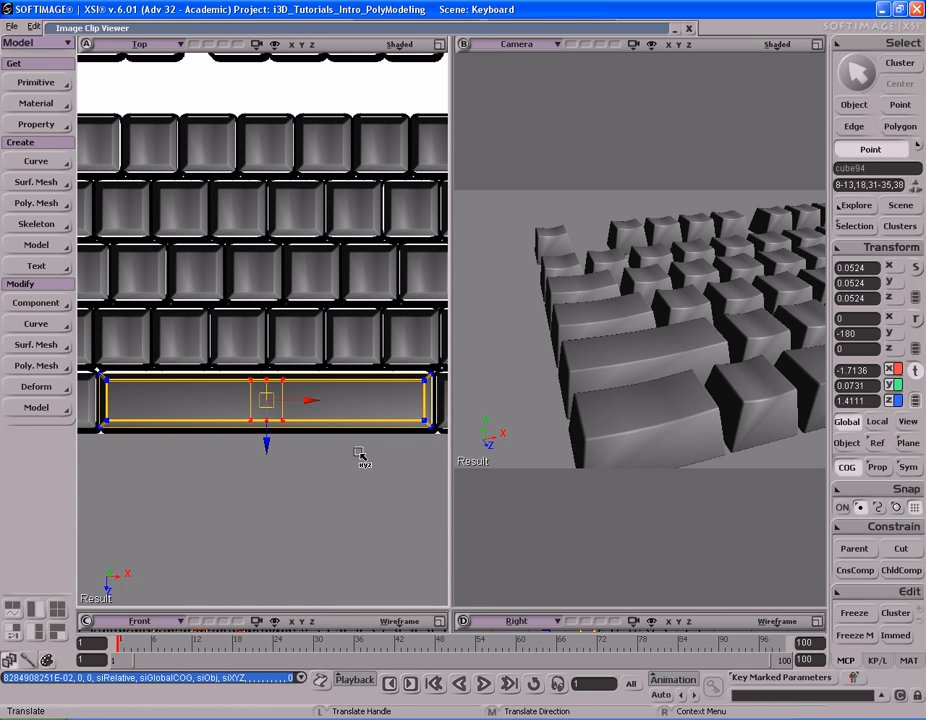
{"action": "key", "text": "x"}
{"action": "left_click_drag", "start_coordinate": [371, 316], "coordinate": [338, 312]}
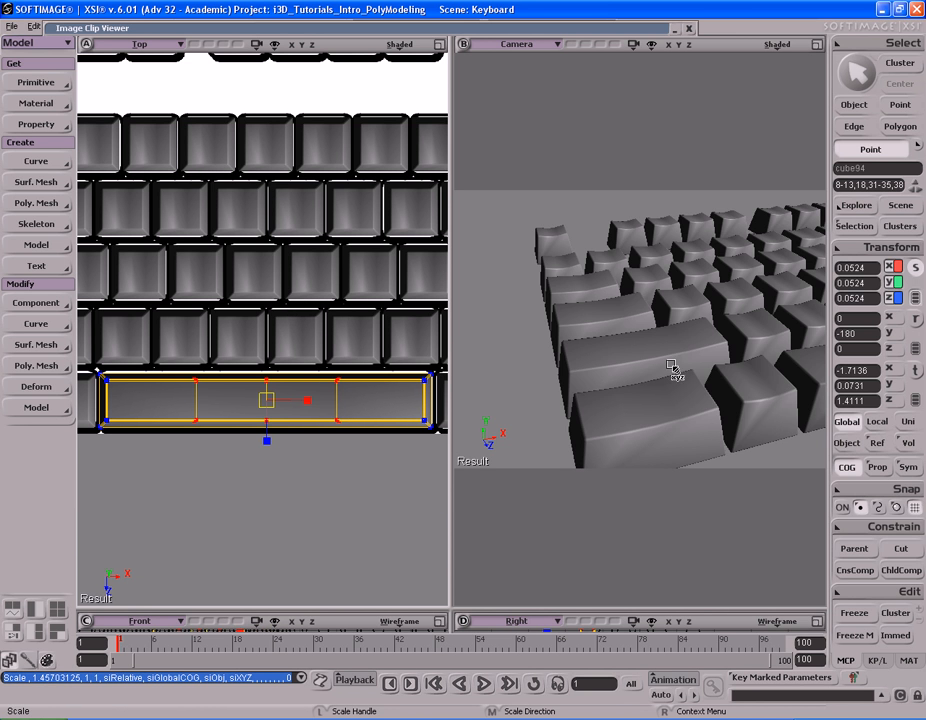
Frame the Spacebar in the Camera view and examine the shape of its top surface.
{"action": "key", "text": "f"}
{"action": "key", "text": "s"}
{"action": "right_click_drag", "start_coordinate": [653, 370], "coordinate": [635, 331]}
{"action": "middle_click_drag", "start_coordinate": [780, 350], "coordinate": [612, 350]}
{"action": "right_click_drag", "start_coordinate": [680, 350], "coordinate": [759, 321]}
{"action": "key", "text": "space"}
{"action": "middle_click_drag", "start_coordinate": [759, 321], "coordinate": [682, 325]}
{"action": "mouse_move", "coordinate": [682, 325]}
{"action": "right_mouse_down"}
{"action": "mouse_move", "coordinate": [740, 298]}
{"action": "mouse_move", "coordinate": [686, 320]}
{"action": "right_mouse_up"}
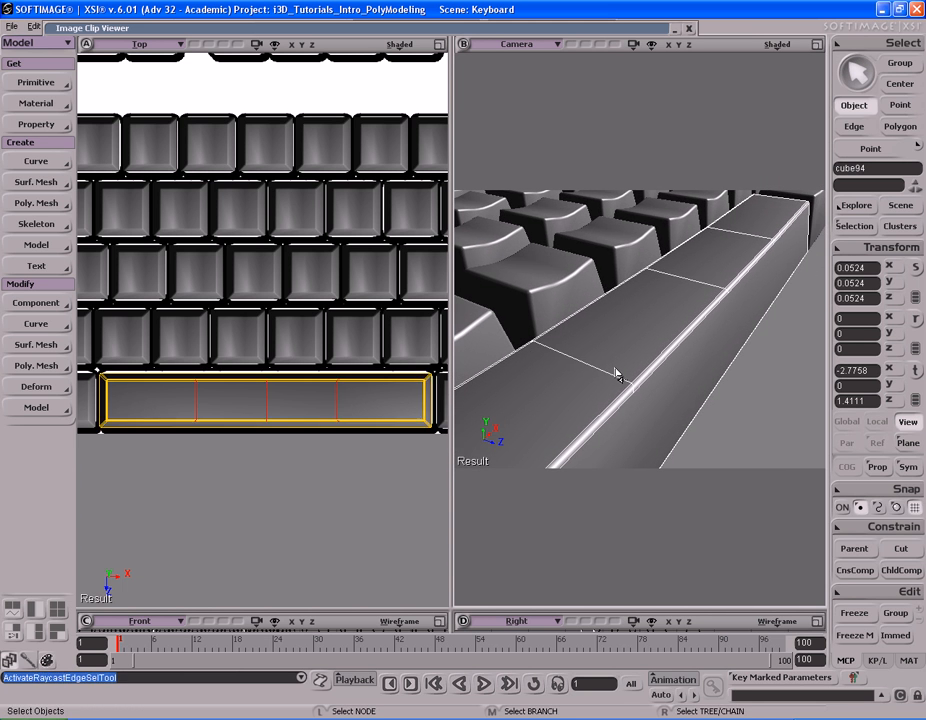
Remove the three middle edge loops from the Spacebar.
{"action": "key", "text": "e"}
{"action": "key", "text": "ctrl+shift+a"}
{"action": "key", "text": "ctrl+z"}
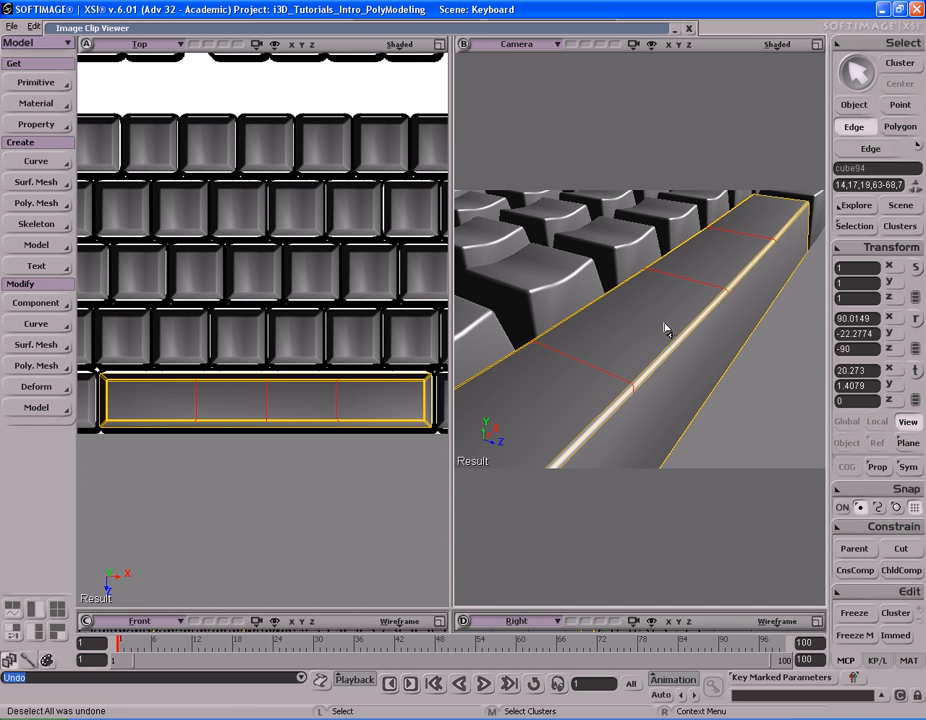
Render a region around the Spacebar in the Camera view to check its shape, and save the scene.
{"action": "key", "text": "s"}
{"action": "mouse_move", "coordinate": [647, 329]}
{"action": "right_mouse_down"}
{"action": "mouse_move", "coordinate": [707, 285]}
{"action": "mouse_move", "coordinate": [570, 283]}
{"action": "mouse_move", "coordinate": [655, 277]}
{"action": "right_mouse_up"}
{"action": "middle_click_drag", "start_coordinate": [632, 279], "coordinate": [649, 327]}
{"action": "key", "text": "q"}
{"action": "left_click_drag", "start_coordinate": [553, 248], "coordinate": [788, 418]}
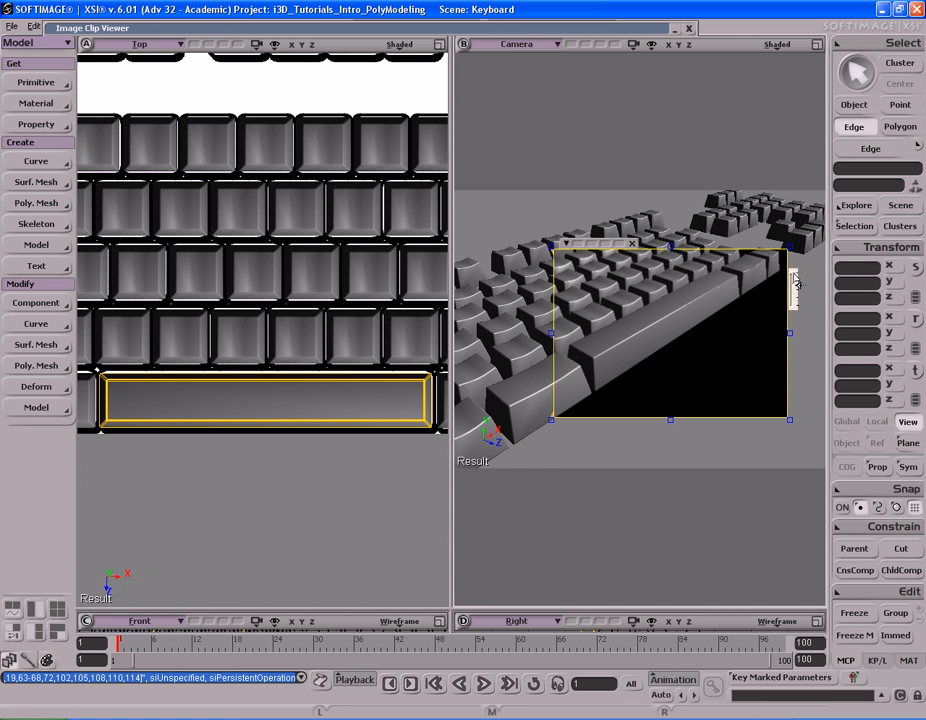
{"action": "key", "text": "s"}
{"action": "right_click_drag", "start_coordinate": [806, 325], "coordinate": [695, 314]}
{"action": "key", "text": "space"}
{"action": "key", "text": "ctrl+s"}
Duplicate the Alt key beside the Spacebar's right end and move the copy along X onto the right Ctrl key.
{"action": "key", "text": "s"}
{"action": "key", "text": "s"}
{"action": "middle_click_drag", "start_coordinate": [313, 337], "coordinate": [372, 330]}
{"action": "left_click_drag", "start_coordinate": [372, 330], "coordinate": [240, 314]}
{"action": "middle_click_drag", "start_coordinate": [245, 313], "coordinate": [231, 413]}
{"action": "key", "text": "space"}
{"action": "left_click", "coordinate": [233, 425]}
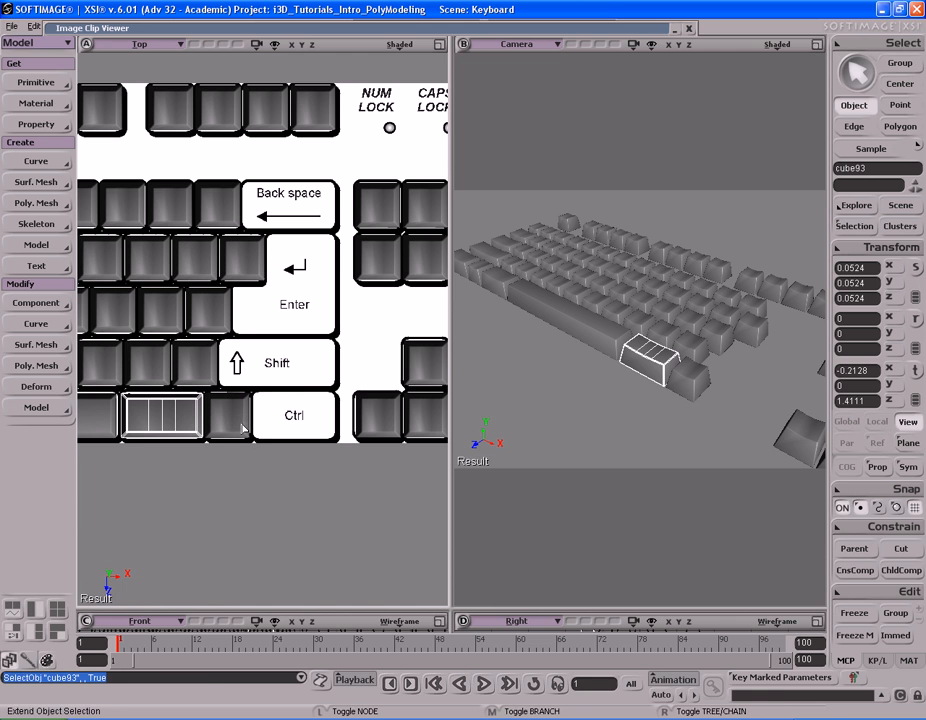
{"action": "key", "text": "ctrl+d"}
{"action": "left_click_drag", "start_coordinate": [279, 428], "coordinate": [417, 454]}
{"action": "key", "text": "s"}
{"action": "key", "text": "v"}
{"action": "middle_click_drag", "start_coordinate": [417, 454], "coordinate": [320, 358]}
{"action": "key", "text": "s"}
{"action": "key", "text": "v"}
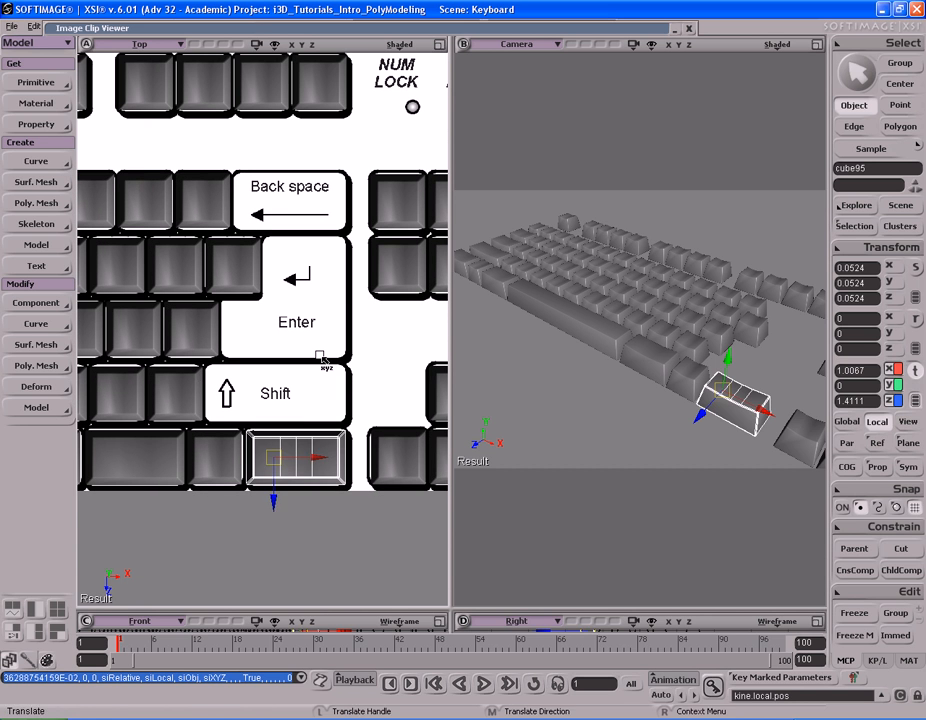
Duplicate the right Ctrl key and move the copy up to the left end of the right Shift key.
{"action": "key", "text": "ctrl+d"}
{"action": "left_click_drag", "start_coordinate": [360, 398], "coordinate": [356, 341]}
{"action": "key", "text": "s"}
{"action": "middle_click_drag", "start_coordinate": [356, 341], "coordinate": [308, 334]}
{"action": "mouse_move", "coordinate": [308, 334]}
{"action": "left_mouse_down"}
{"action": "mouse_move", "coordinate": [351, 314]}
{"action": "mouse_move", "coordinate": [316, 318]}
{"action": "left_mouse_up"}
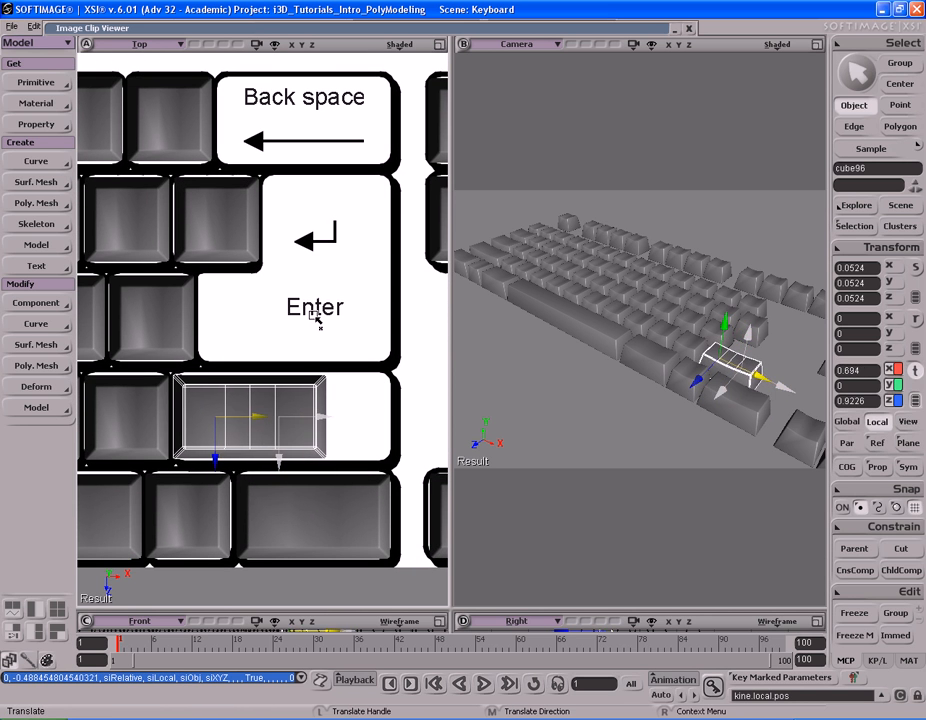
Stretch the copy's right-end points to the right Shift key's full width, then recentre and spread its three middle edge loops along X.
{"action": "key", "text": "t"}
{"action": "left_click_drag", "start_coordinate": [296, 358], "coordinate": [463, 410]}
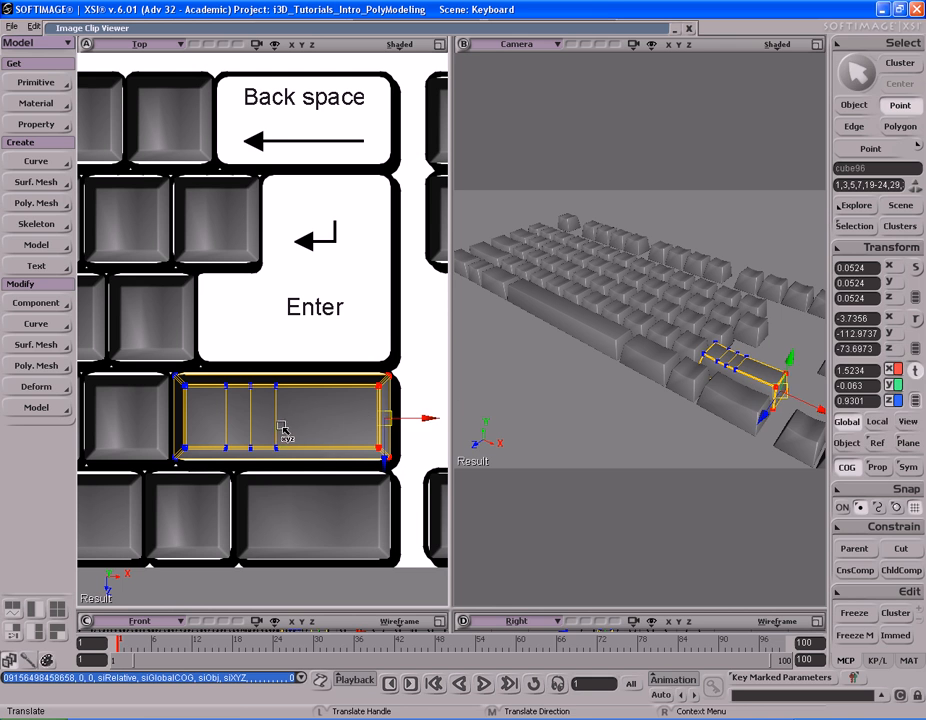
{"action": "key", "text": "t"}
{"action": "left_click_drag", "start_coordinate": [240, 362], "coordinate": [342, 462]}
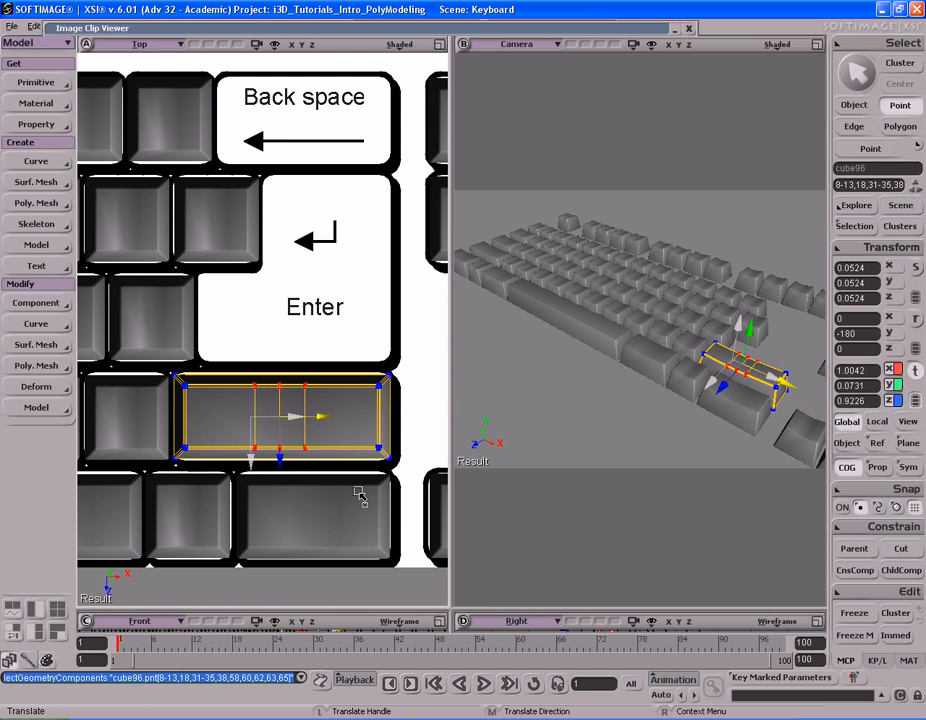
{"action": "key", "text": "x"}
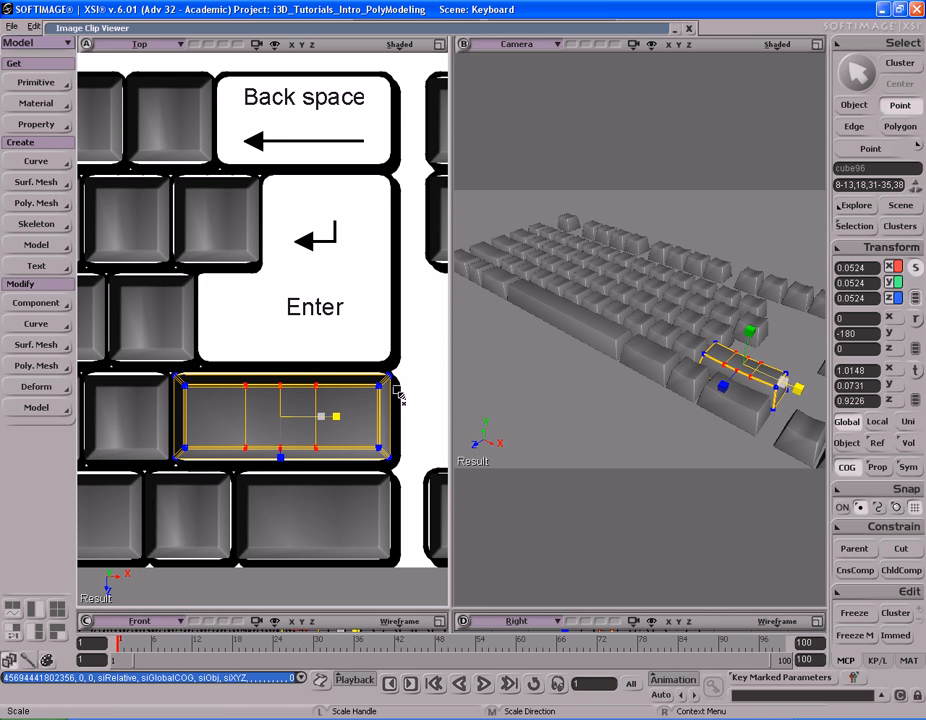
{"action": "left_click_drag", "start_coordinate": [398, 393], "coordinate": [345, 393]}
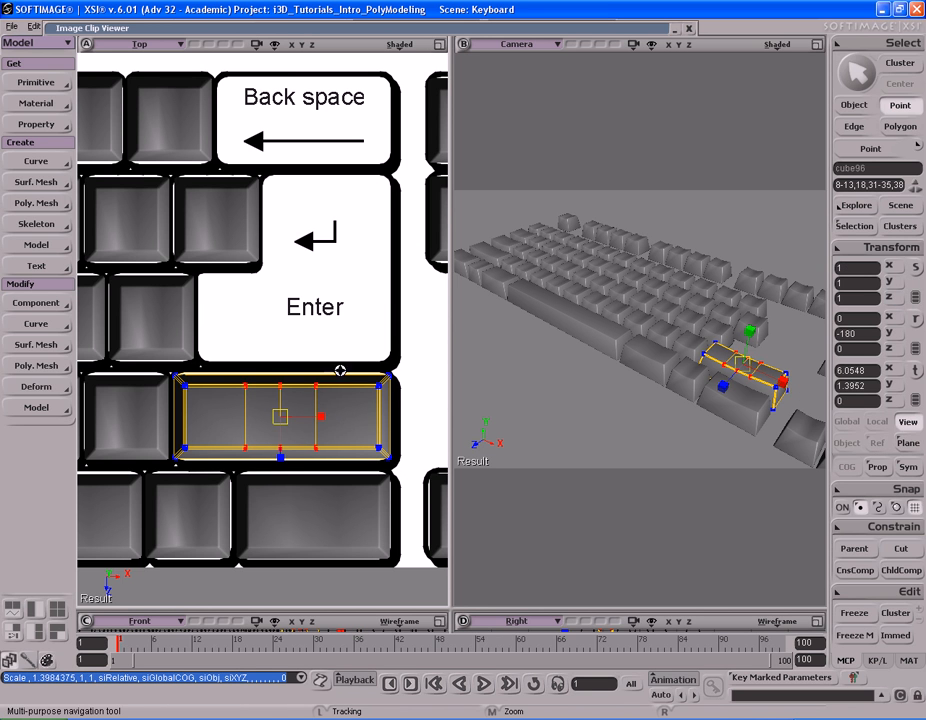
{"action": "scroll", "coordinate": [335, 348], "scroll_direction": "down", "scroll_amount": 2}
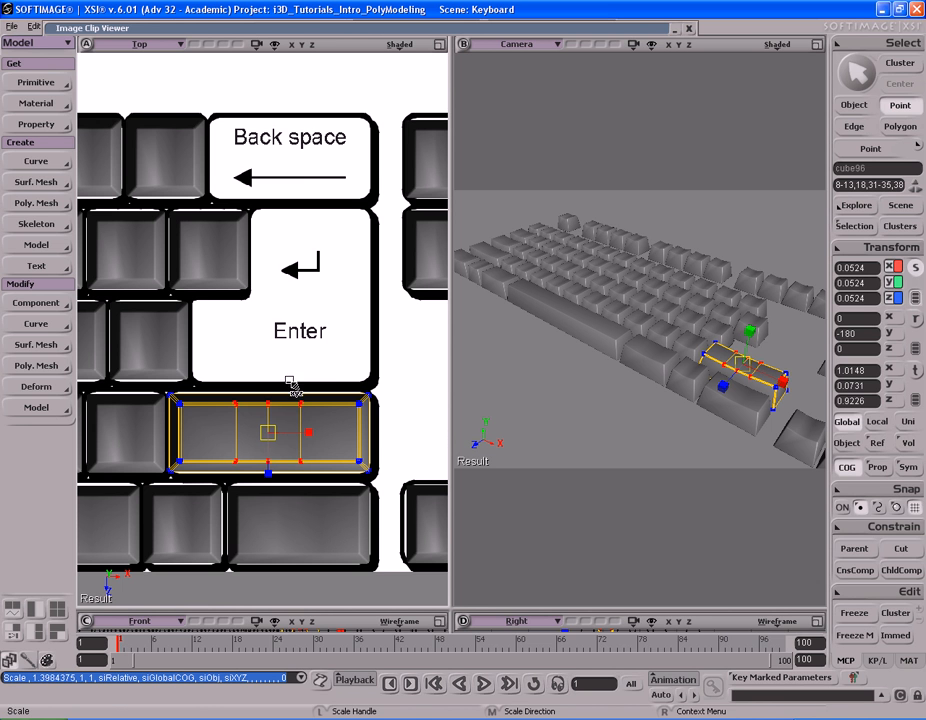
Duplicate the single key just left of Backspace and move the copy along X to Backspace's left end.
{"action": "key", "text": "s"}
{"action": "scroll", "coordinate": [244, 341], "scroll_direction": "down", "scroll_amount": 3}
{"action": "key", "text": "space"}
{"action": "scroll", "coordinate": [306, 325], "scroll_direction": "up", "scroll_amount": 2}
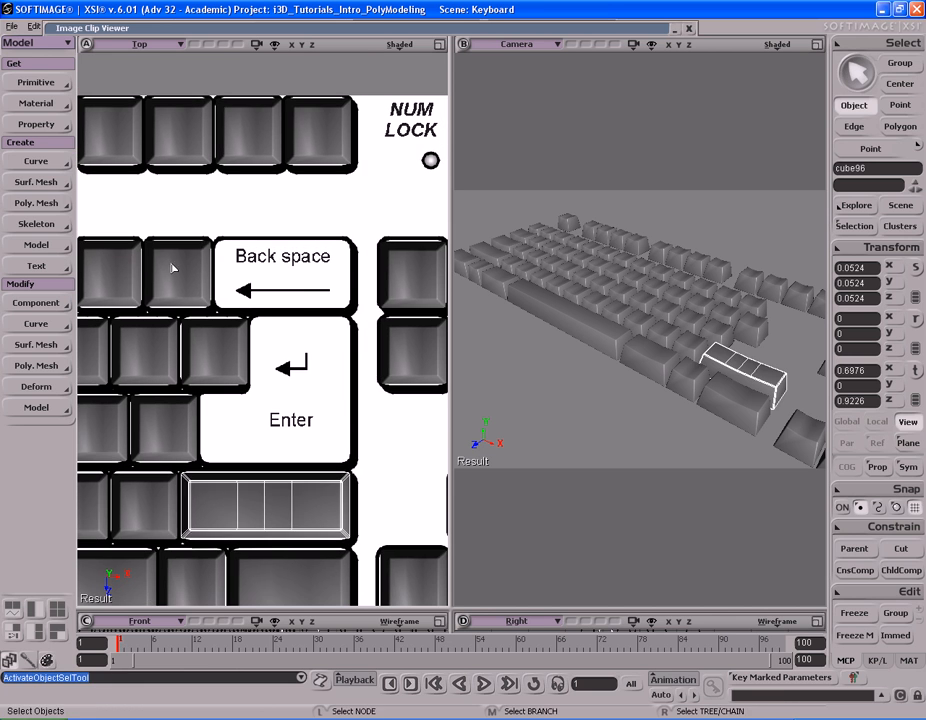
{"action": "left_click", "coordinate": [195, 288]}
{"action": "key", "text": "ctrl+d"}
{"action": "left_click_drag", "start_coordinate": [248, 368], "coordinate": [367, 348]}
Select the right-end points of the Backspace copy and move them along X to Backspace's full width.
{"action": "key", "text": "t"}
{"action": "key", "text": "v"}
{"action": "key", "text": "s"}
{"action": "middle_click_drag", "start_coordinate": [364, 348], "coordinate": [287, 347]}
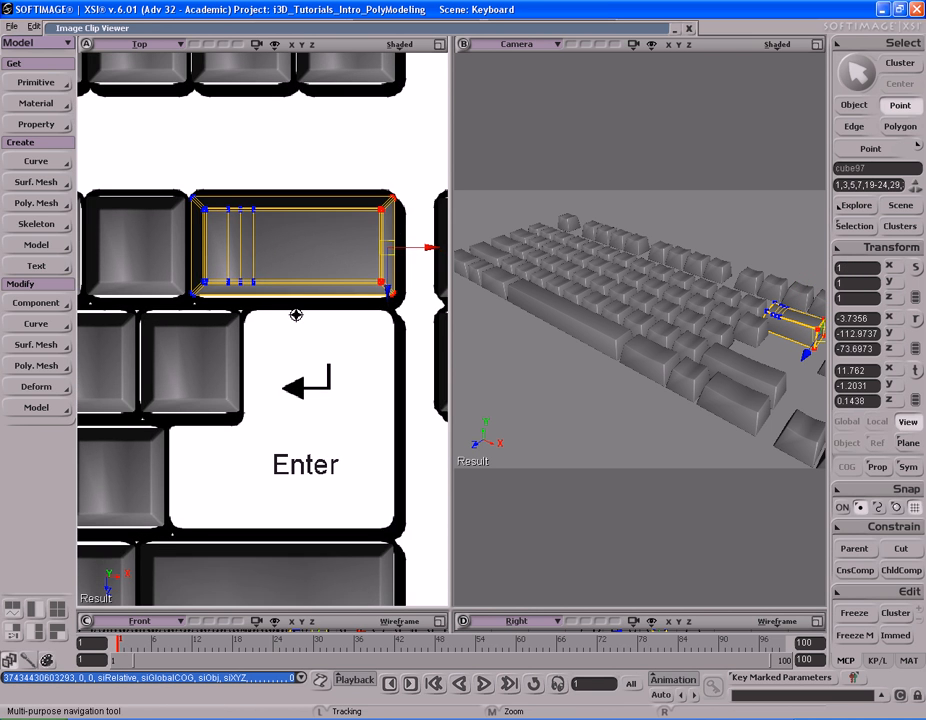
{"action": "left_click_drag", "start_coordinate": [285, 290], "coordinate": [277, 320]}
Move the points of Backspace's three middle edge loops to its centre along X and scale them apart.
{"action": "key", "text": "t"}
{"action": "left_click_drag", "start_coordinate": [212, 222], "coordinate": [305, 371]}
{"action": "key", "text": "v"}
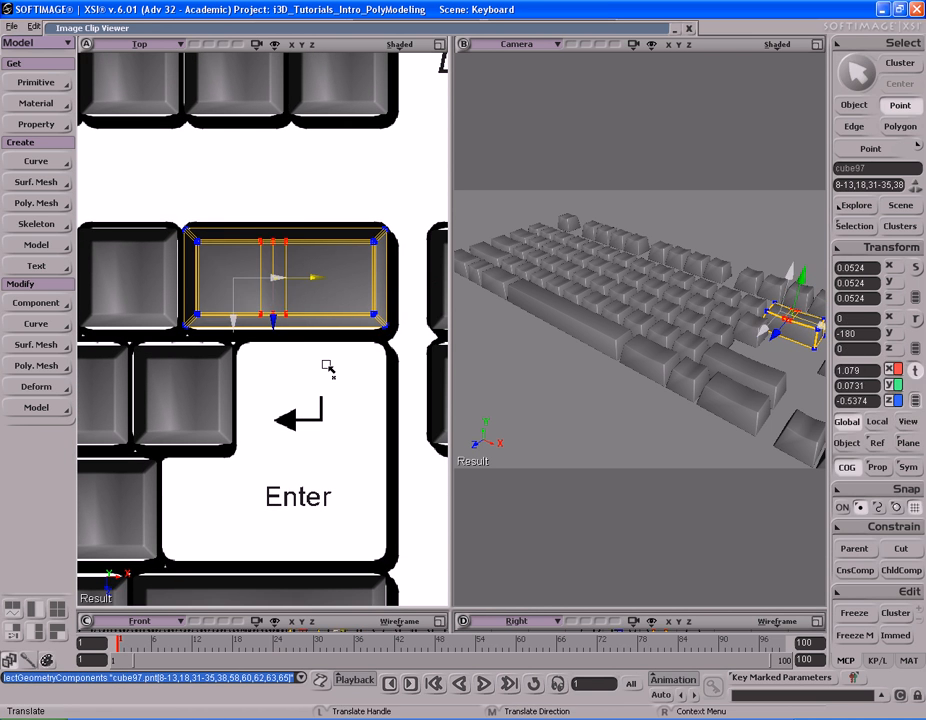
{"action": "key", "text": "x"}
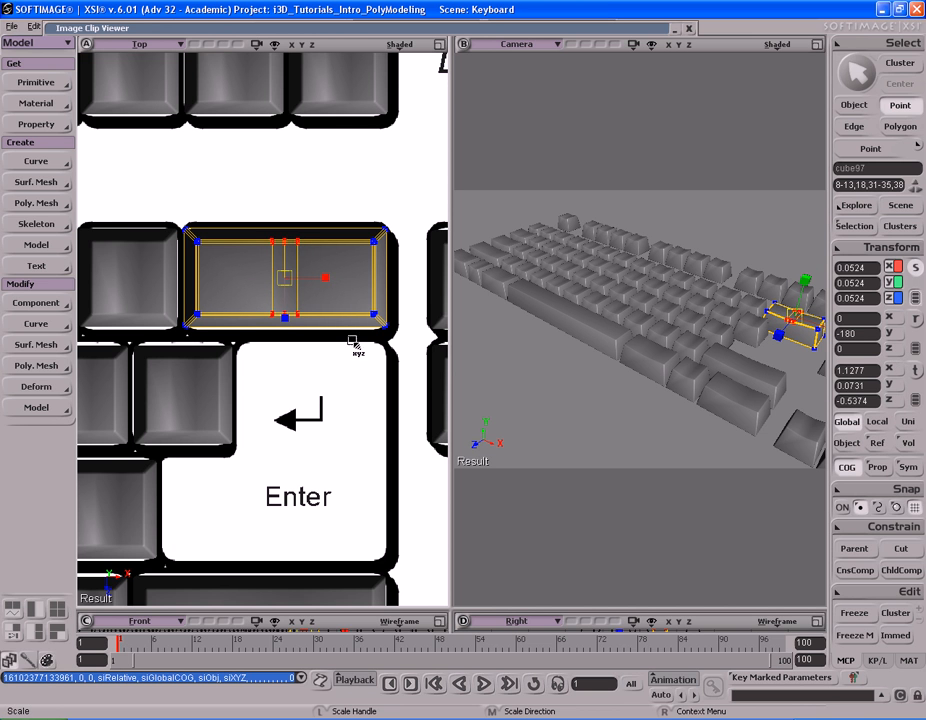
{"action": "left_click_drag", "start_coordinate": [393, 337], "coordinate": [390, 335]}
{"action": "key", "text": "s"}
{"action": "middle_click_drag", "start_coordinate": [390, 335], "coordinate": [312, 316]}
{"action": "left_click_drag", "start_coordinate": [316, 310], "coordinate": [289, 328]}
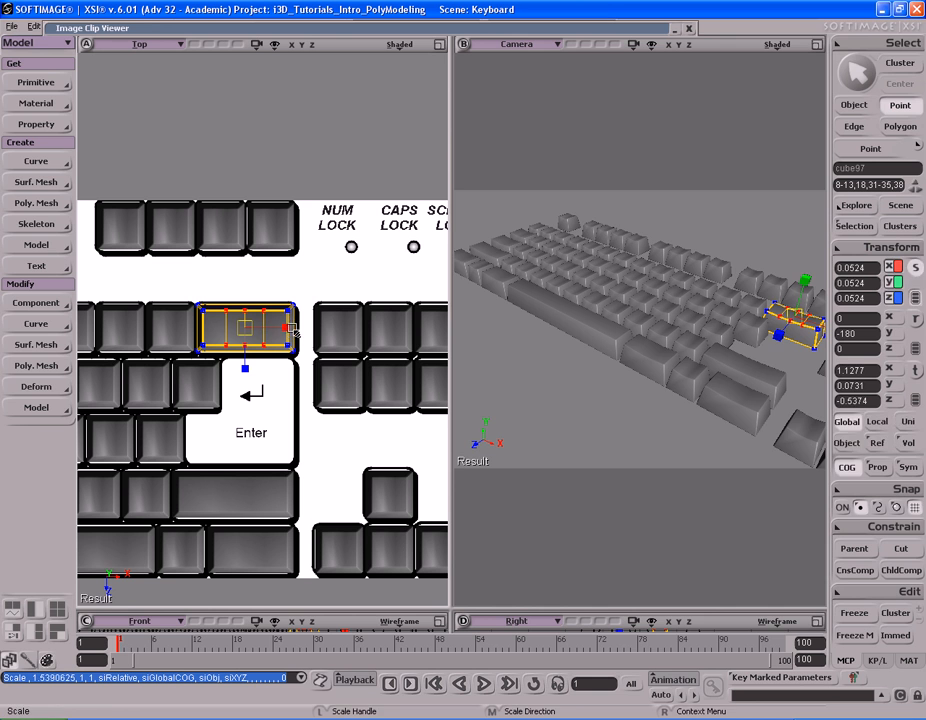
Render a region of the Camera view to examine the Backspace key and the keys around it.
{"action": "key", "text": "s"}
{"action": "middle_click_drag", "start_coordinate": [697, 360], "coordinate": [620, 353]}
{"action": "key", "text": "q"}
{"action": "left_click_drag", "start_coordinate": [557, 233], "coordinate": [802, 435]}
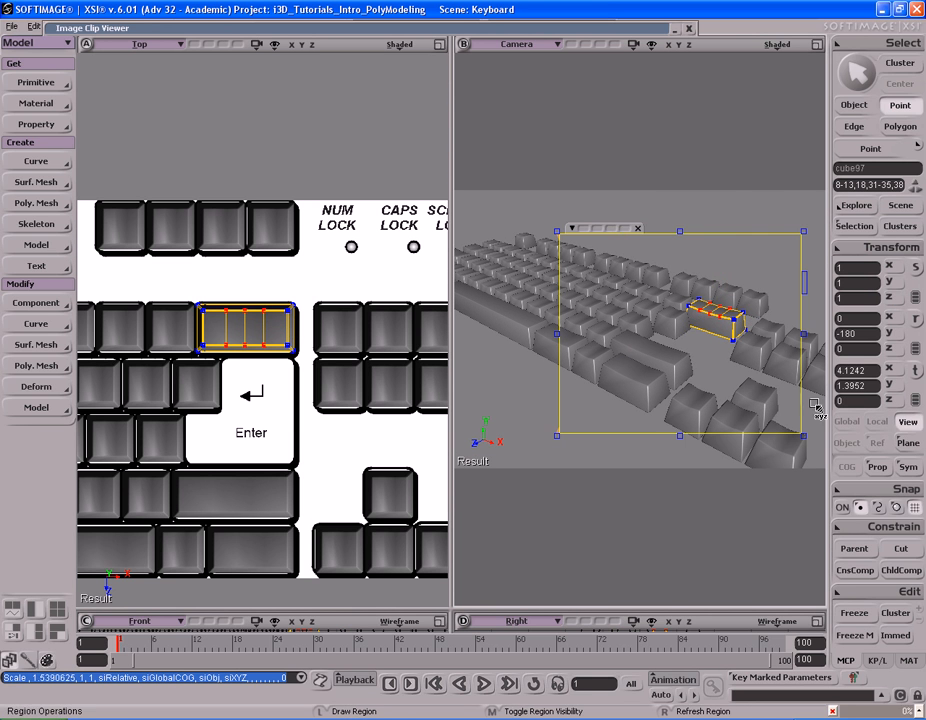
{"action": "key", "text": "q"}
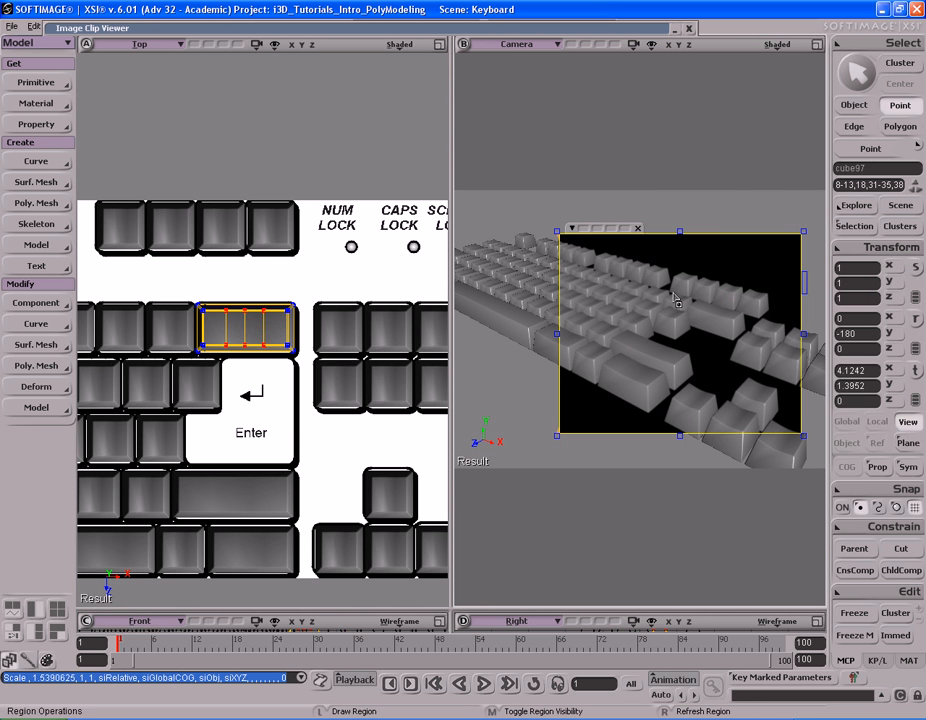
{"action": "middle_click", "coordinate": [707, 327]}
{"action": "key", "text": "s"}
{"action": "left_click_drag", "start_coordinate": [376, 328], "coordinate": [337, 327]}
{"action": "key", "text": "space"}
Duplicate the right Ctrl key.
{"action": "key", "text": "s"}
{"action": "middle_click_drag", "start_coordinate": [211, 333], "coordinate": [269, 339]}
{"action": "left_click_drag", "start_coordinate": [303, 345], "coordinate": [333, 328]}
{"action": "middle_click_drag", "start_coordinate": [333, 328], "coordinate": [256, 314]}
{"action": "key", "text": "space"}
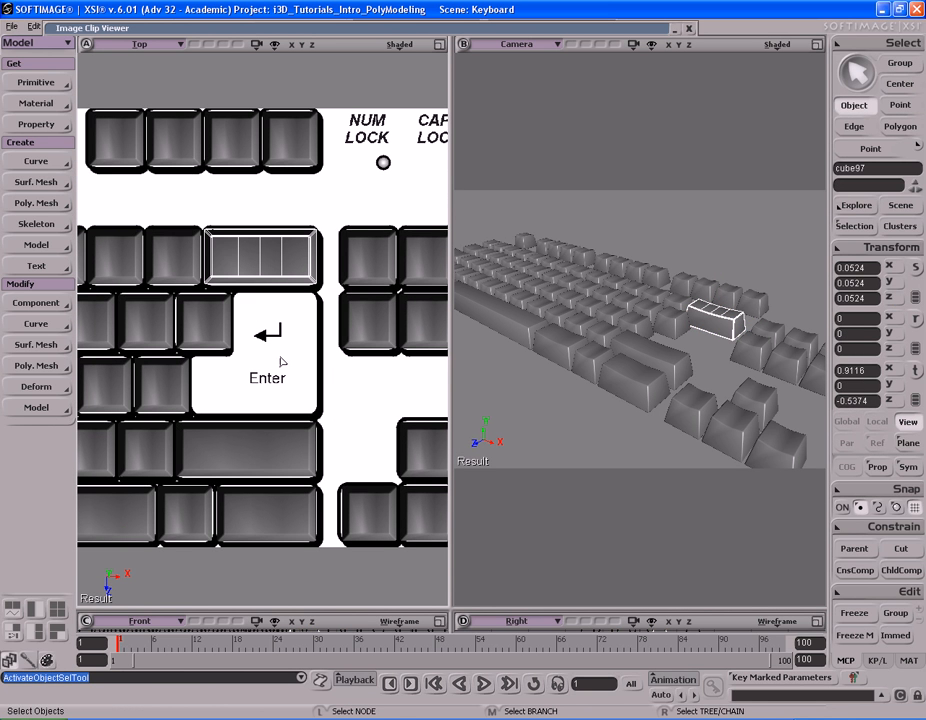
{"action": "key", "text": "s"}
{"action": "middle_click_drag", "start_coordinate": [227, 368], "coordinate": [351, 345]}
{"action": "left_click_drag", "start_coordinate": [356, 335], "coordinate": [211, 300]}
{"action": "key", "text": "space"}
{"action": "key", "text": "ctrl+d"}
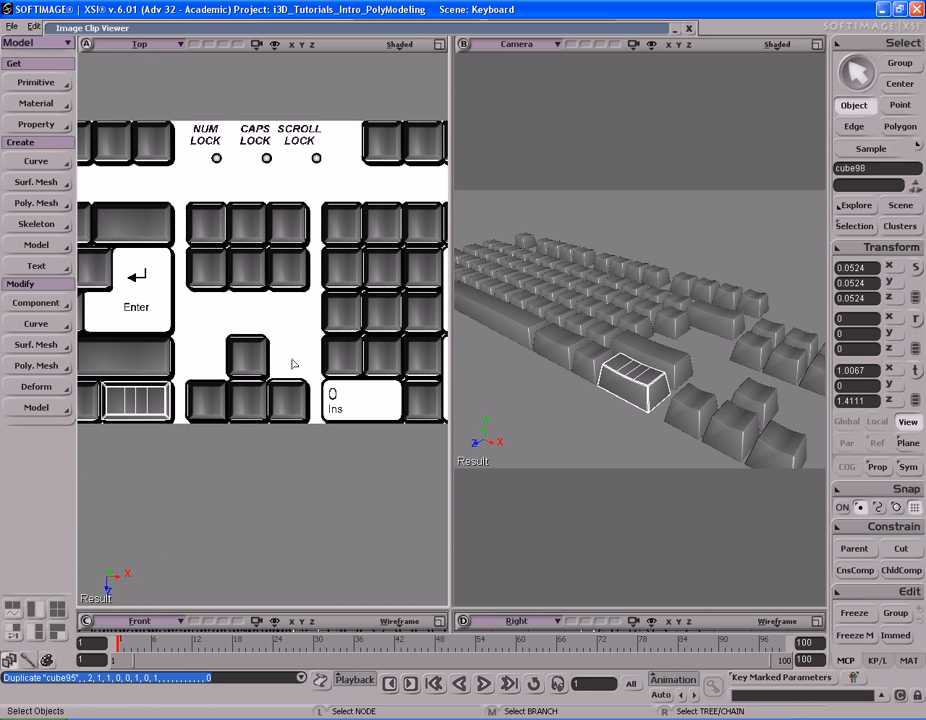
Move the Ctrl copy along X to the numpad 0 key, aligning its right end with the template.
{"action": "left_click_drag", "start_coordinate": [192, 387], "coordinate": [393, 335]}
{"action": "key", "text": "s"}
{"action": "middle_click_drag", "start_coordinate": [397, 338], "coordinate": [298, 345]}
{"action": "left_click_drag", "start_coordinate": [298, 345], "coordinate": [184, 329]}
{"action": "middle_click_drag", "start_coordinate": [187, 329], "coordinate": [209, 335]}
{"action": "key", "text": "s"}
{"action": "left_click_drag", "start_coordinate": [281, 358], "coordinate": [265, 327]}
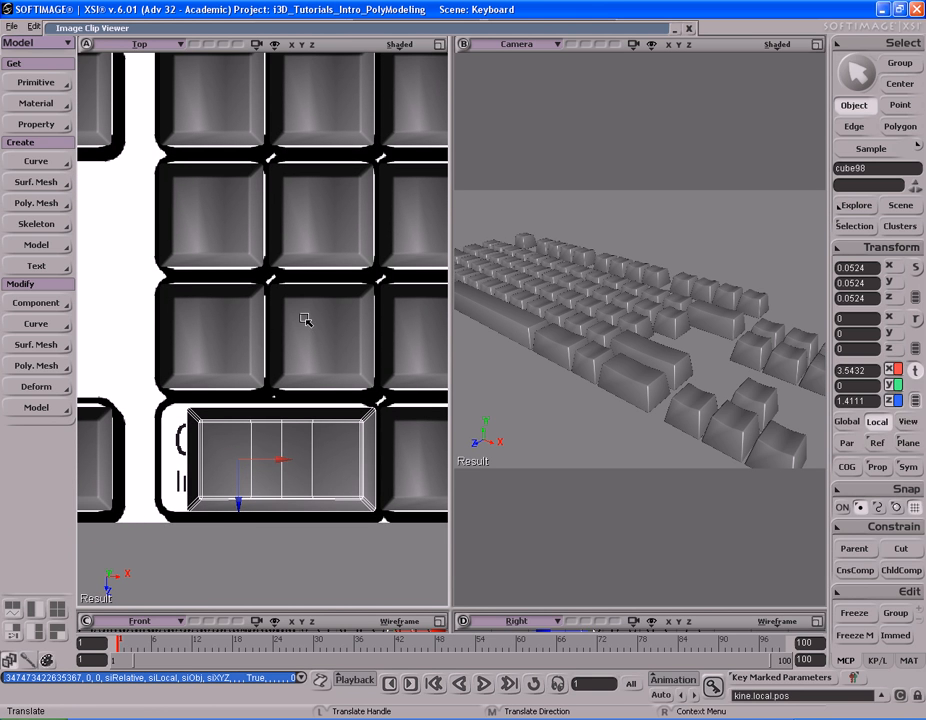
{"action": "middle_click_drag", "start_coordinate": [305, 319], "coordinate": [304, 319]}
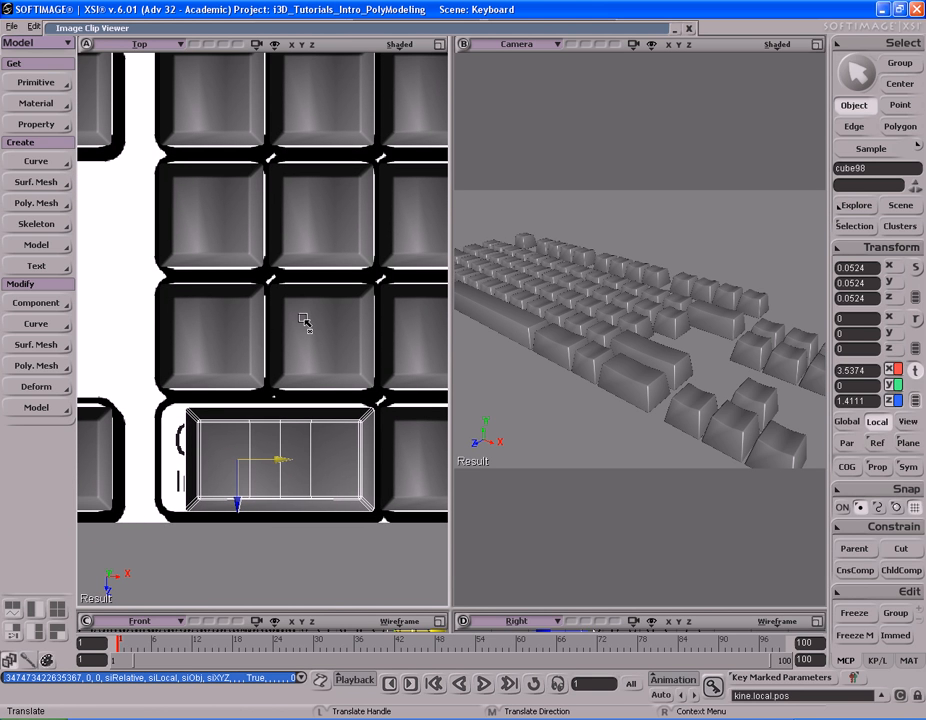
Select the left-end points of the numpad 0 copy and move them along X to the template key's left edge.
{"action": "key", "text": "t"}
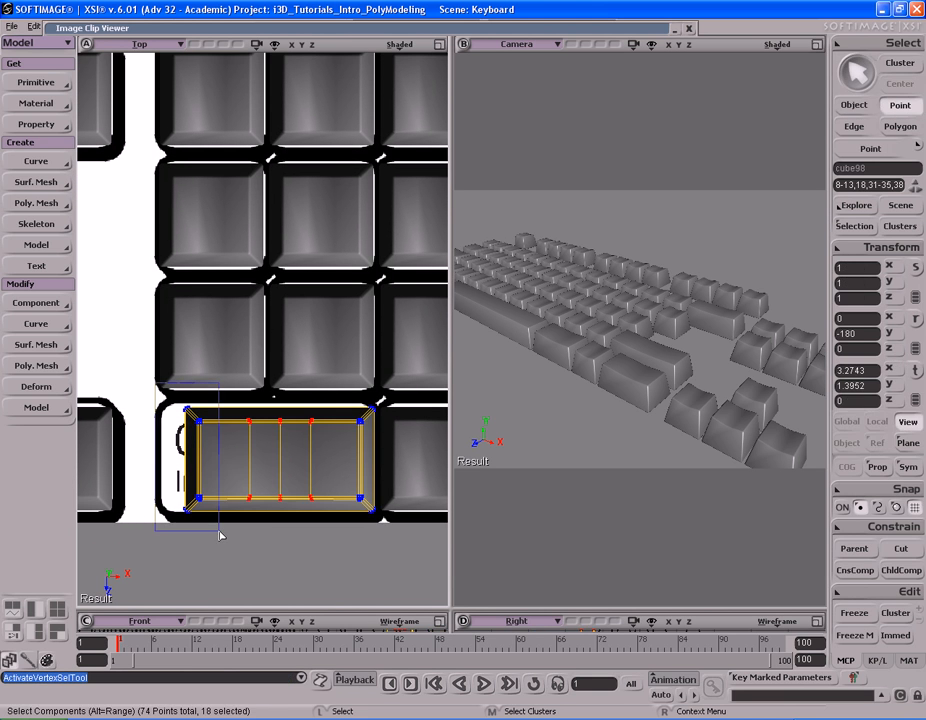
{"action": "left_click_drag", "start_coordinate": [220, 536], "coordinate": [221, 537]}
{"action": "key", "text": "v"}
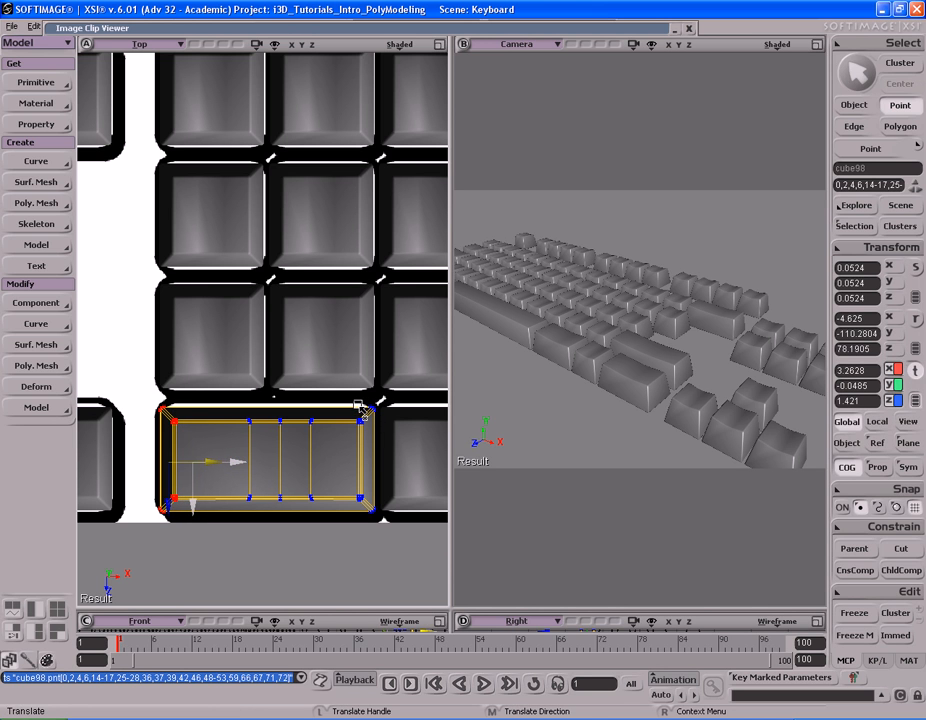
{"action": "middle_click_drag", "start_coordinate": [358, 406], "coordinate": [359, 416]}
Move the points of the numpad 0 key's middle edge loops to its centre along X and scale them apart.
{"action": "key", "text": "t"}
{"action": "left_click_drag", "start_coordinate": [322, 524], "coordinate": [323, 524]}
{"action": "key", "text": "v"}
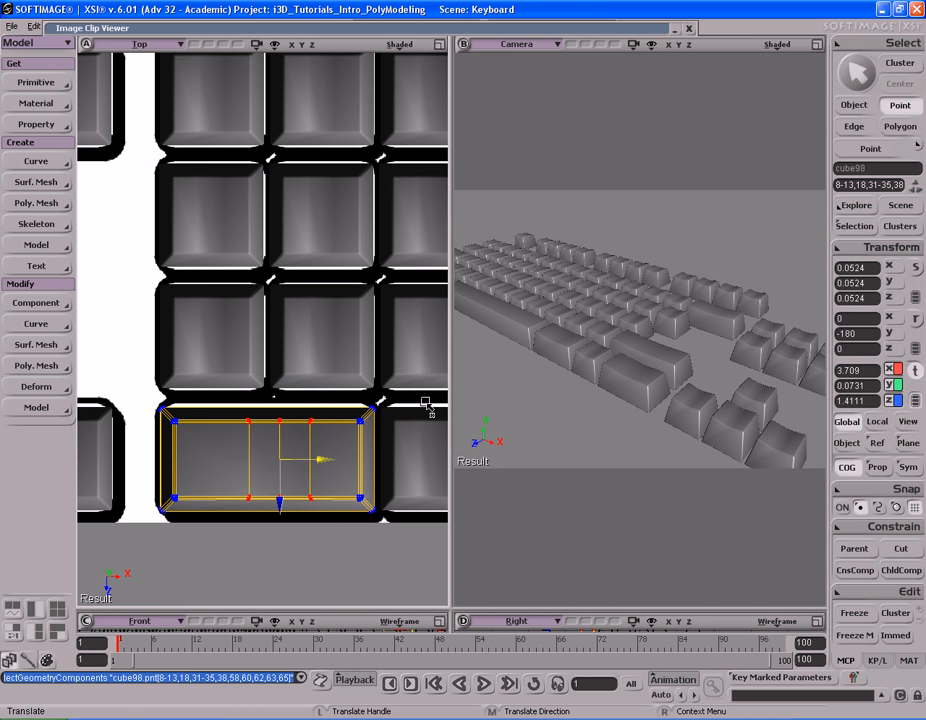
{"action": "key", "text": "x"}
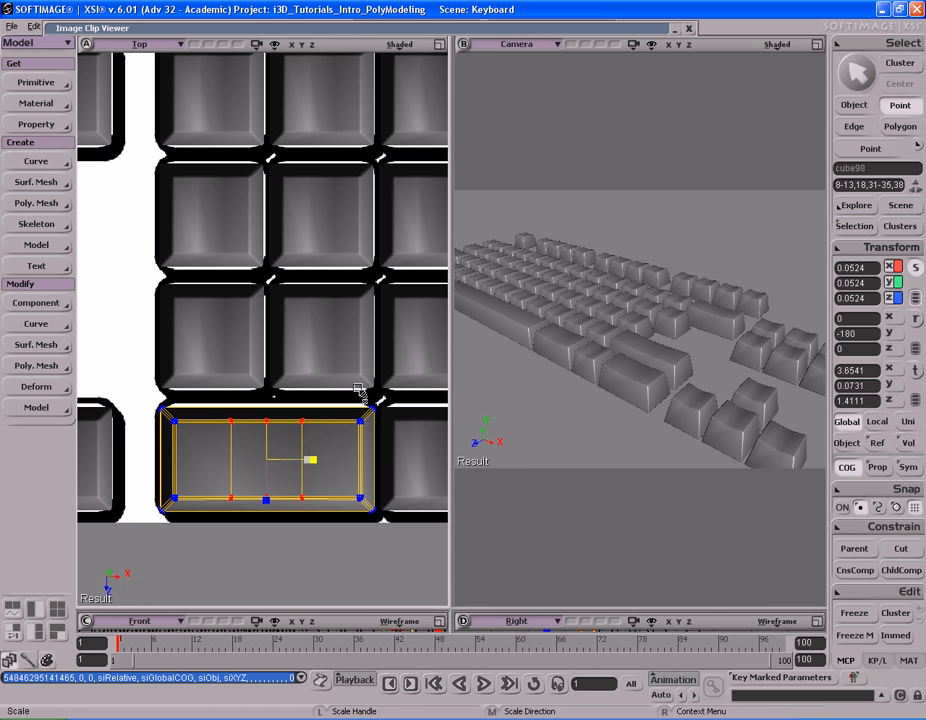
{"action": "middle_click_drag", "start_coordinate": [358, 389], "coordinate": [359, 389]}
{"action": "key", "text": "f"}
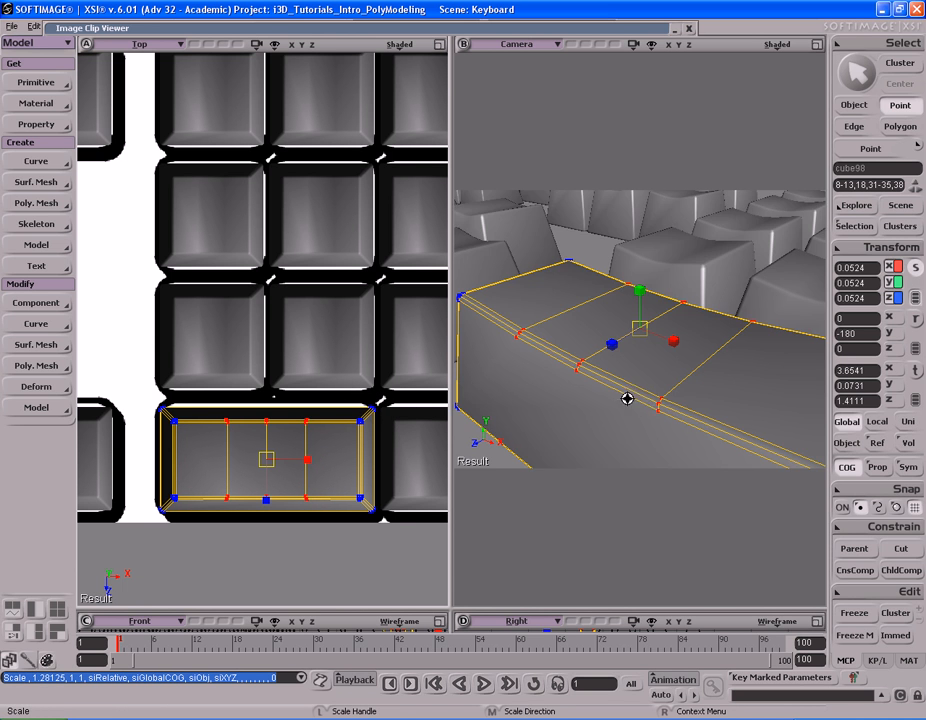
{"action": "key", "text": "s"}
{"action": "right_click_drag", "start_coordinate": [637, 405], "coordinate": [587, 393]}
{"action": "middle_click_drag", "start_coordinate": [587, 393], "coordinate": [703, 370]}
{"action": "key", "text": "space"}
Duplicate the numpad 0 key, move the copy along X towards the numpad Enter key and rotate it -90 degrees about Y.
{"action": "key", "text": "s"}
{"action": "middle_click_drag", "start_coordinate": [198, 382], "coordinate": [331, 378]}
{"action": "left_click_drag", "start_coordinate": [358, 300], "coordinate": [325, 347]}
{"action": "middle_click_drag", "start_coordinate": [345, 360], "coordinate": [316, 372]}
{"action": "left_click_drag", "start_coordinate": [331, 437], "coordinate": [318, 416]}
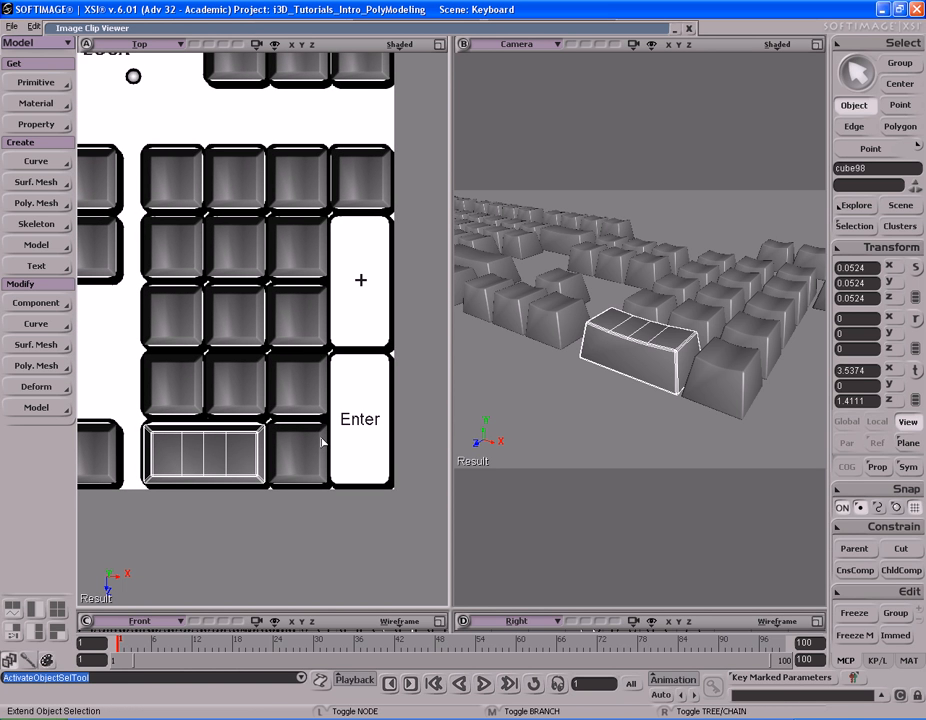
{"action": "key", "text": "v"}
{"action": "left_click_drag", "start_coordinate": [269, 382], "coordinate": [382, 362]}
{"action": "key", "text": "c"}
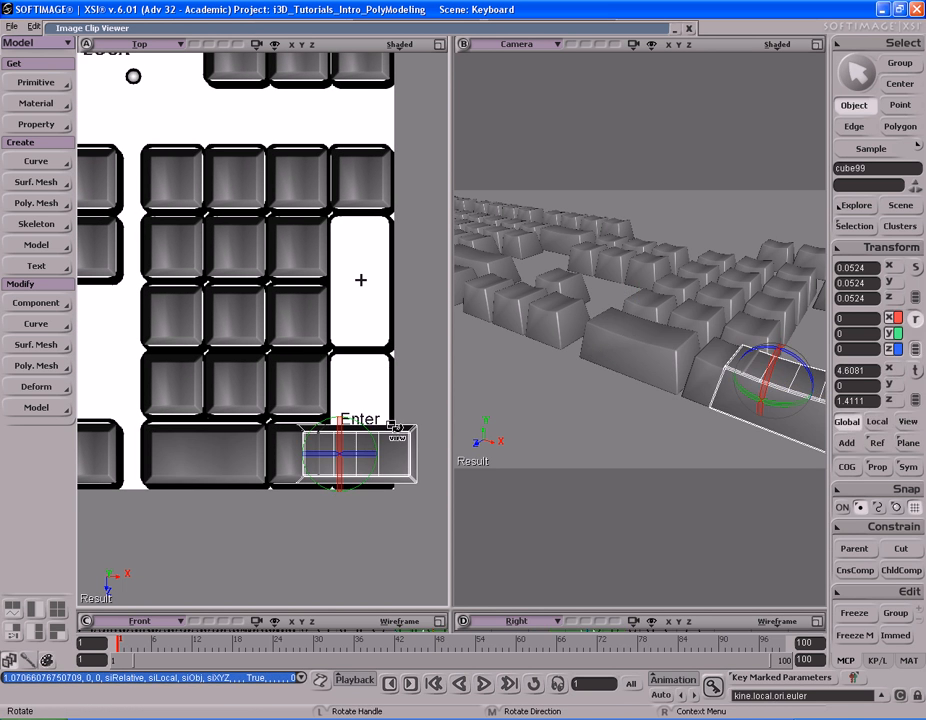
{"action": "left_click_drag", "start_coordinate": [366, 428], "coordinate": [330, 488]}
Move the rotated copy onto the numpad Enter key, aligning it with the template's upper edge.
{"action": "key", "text": "v"}
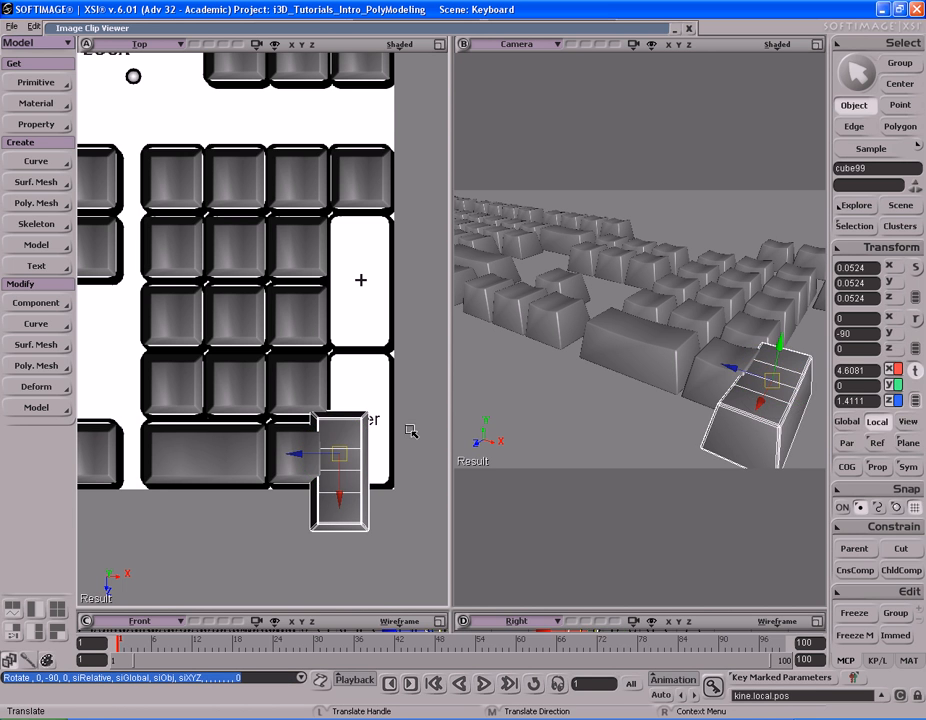
{"action": "left_click_drag", "start_coordinate": [392, 384], "coordinate": [407, 328]}
{"action": "key", "text": "s"}
{"action": "middle_click_drag", "start_coordinate": [407, 328], "coordinate": [362, 337]}
{"action": "left_click_drag", "start_coordinate": [362, 337], "coordinate": [228, 263]}
{"action": "middle_click_drag", "start_coordinate": [228, 263], "coordinate": [234, 261]}
{"action": "mouse_move", "coordinate": [332, 248]}
{"action": "left_mouse_down"}
{"action": "mouse_move", "coordinate": [331, 269]}
{"action": "mouse_move", "coordinate": [333, 251]}
{"action": "left_mouse_up"}
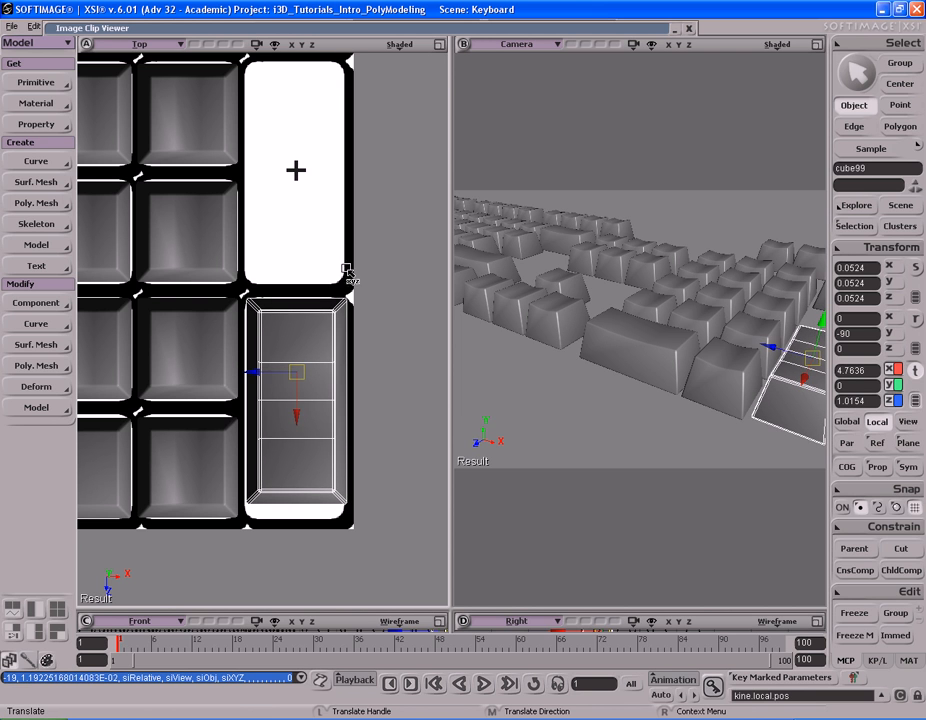
Move the numpad Enter key's lower-end points along Z to the template's full length and shift its middle edge loops to the centre.
{"action": "key", "text": "t"}
{"action": "left_click_drag", "start_coordinate": [336, 540], "coordinate": [338, 542]}
{"action": "key", "text": "v"}
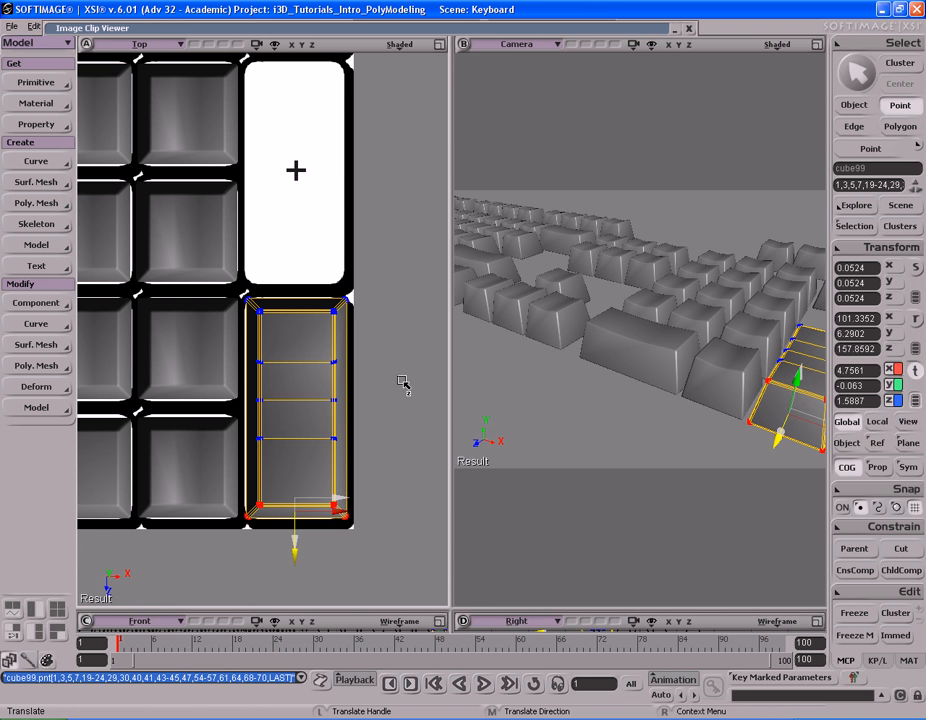
{"action": "key", "text": "space"}
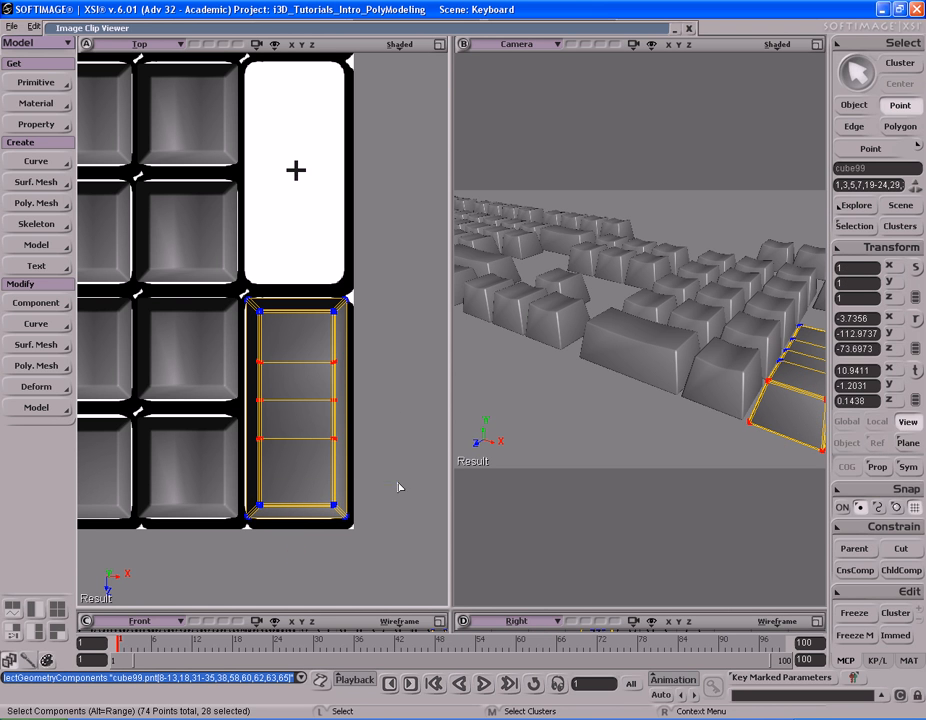
{"action": "left_click_drag", "start_coordinate": [398, 487], "coordinate": [398, 487]}
{"action": "key", "text": "v"}
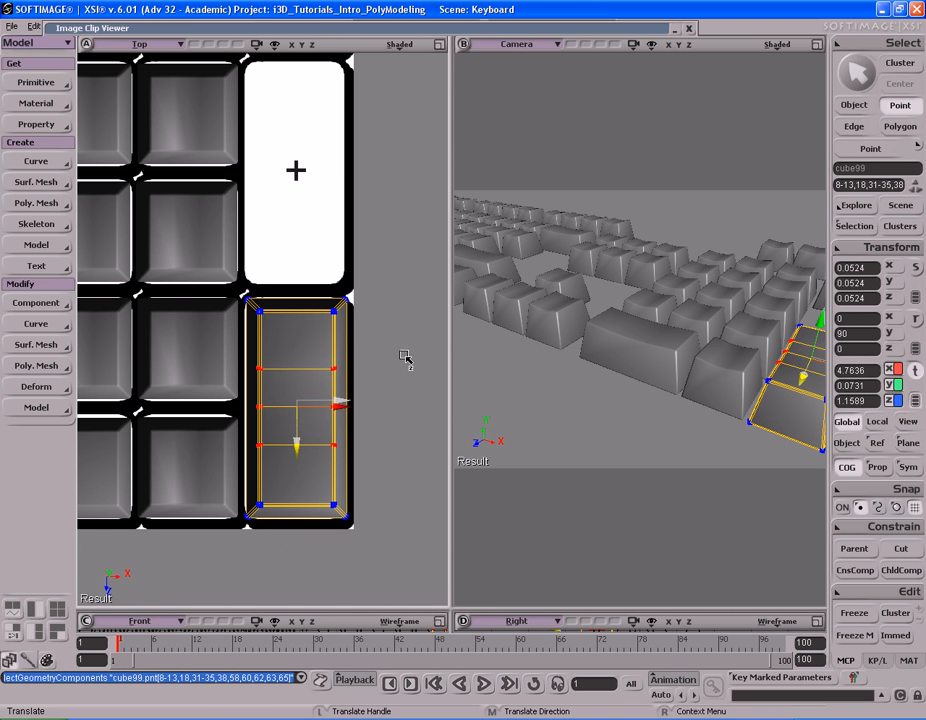
Duplicate the numpad Enter key and move the copy along Z onto the numpad + key.
{"action": "key", "text": "s"}
{"action": "middle_click_drag", "start_coordinate": [242, 364], "coordinate": [318, 326]}
{"action": "left_click_drag", "start_coordinate": [318, 326], "coordinate": [316, 418]}
{"action": "key", "text": "s"}
{"action": "middle_click_drag", "start_coordinate": [266, 395], "coordinate": [320, 403]}
{"action": "left_click_drag", "start_coordinate": [320, 403], "coordinate": [332, 374]}
{"action": "key", "text": "space"}
{"action": "key", "text": "s"}
{"action": "key", "text": "ctrl+d"}
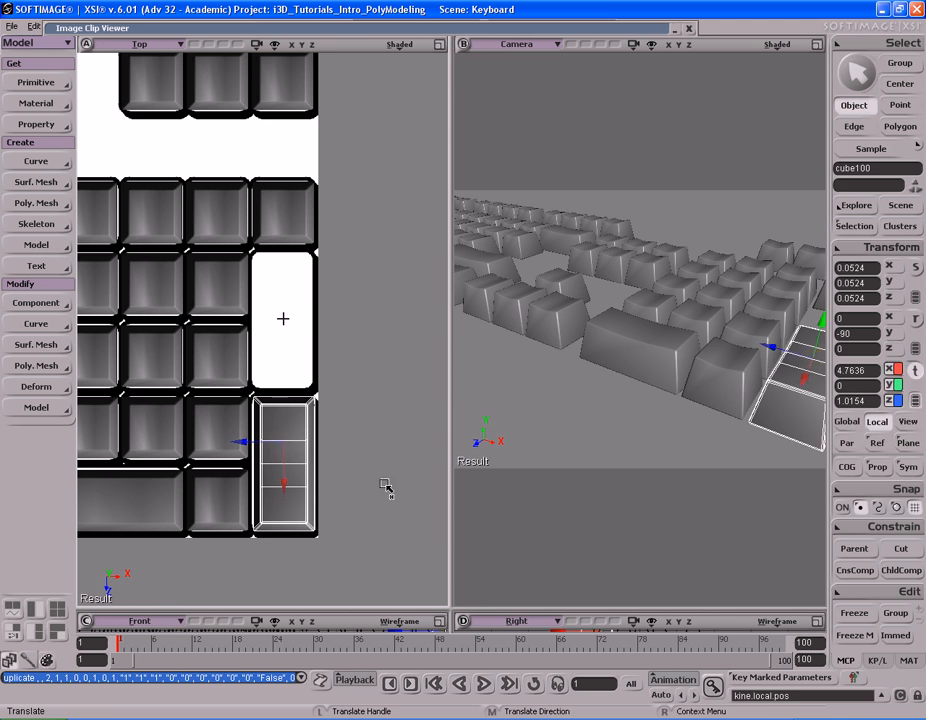
{"action": "left_click_drag", "start_coordinate": [389, 506], "coordinate": [378, 372]}
Examine the key rows in the Top view for uncovered template keys and frame the main Enter key.
{"action": "key", "text": "s"}
{"action": "middle_click_drag", "start_coordinate": [379, 364], "coordinate": [349, 350]}
{"action": "left_click_drag", "start_coordinate": [349, 350], "coordinate": [344, 377]}
{"action": "mouse_move", "coordinate": [371, 385]}
{"action": "middle_mouse_down"}
{"action": "mouse_move", "coordinate": [219, 384]}
{"action": "mouse_move", "coordinate": [195, 372]}
{"action": "middle_mouse_up"}
{"action": "key", "text": "s"}
{"action": "left_click_drag", "start_coordinate": [195, 372], "coordinate": [393, 393]}
{"action": "left_click_drag", "start_coordinate": [150, 378], "coordinate": [405, 394]}
{"action": "left_click_drag", "start_coordinate": [243, 377], "coordinate": [430, 383]}
{"action": "left_click_drag", "start_coordinate": [244, 366], "coordinate": [322, 358]}
{"action": "left_click_drag", "start_coordinate": [408, 370], "coordinate": [188, 359]}
{"action": "mouse_move", "coordinate": [422, 365]}
{"action": "left_mouse_down"}
{"action": "mouse_move", "coordinate": [331, 356]}
{"action": "mouse_move", "coordinate": [220, 367]}
{"action": "left_mouse_up"}
{"action": "key", "text": "space"}
{"action": "key", "text": "s"}
{"action": "left_click_drag", "start_coordinate": [294, 381], "coordinate": [318, 401]}
{"action": "middle_click_drag", "start_coordinate": [318, 401], "coordinate": [250, 401]}
{"action": "left_click_drag", "start_coordinate": [250, 401], "coordinate": [213, 331]}
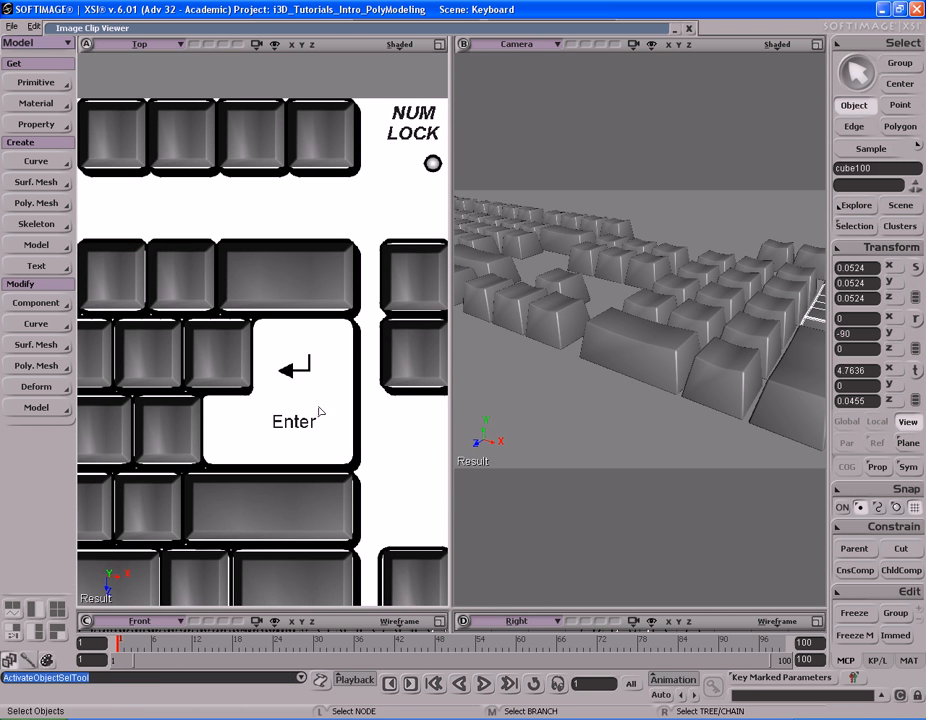
Duplicate the Backspace key and move the copy down onto the main Enter key's template.
{"action": "key", "text": "s"}
{"action": "mouse_move", "coordinate": [322, 410]}
{"action": "middle_mouse_down"}
{"action": "mouse_move", "coordinate": [347, 393]}
{"action": "mouse_move", "coordinate": [328, 398]}
{"action": "middle_mouse_up"}
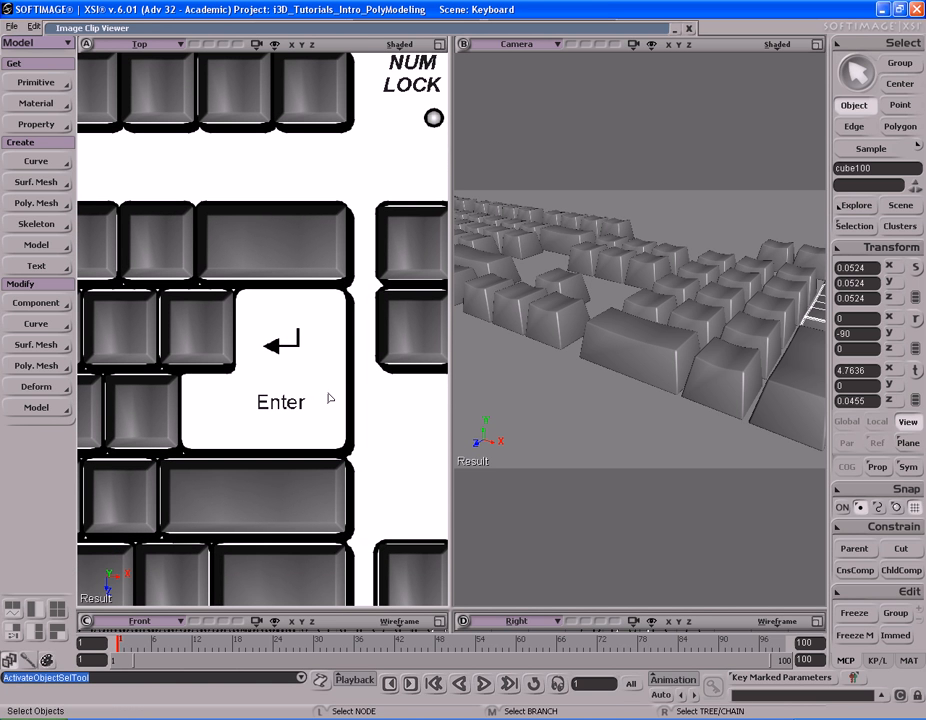
{"action": "left_click", "coordinate": [292, 246]}
{"action": "key", "text": "s"}
{"action": "middle_click_drag", "start_coordinate": [353, 355], "coordinate": [360, 347]}
{"action": "left_click_drag", "start_coordinate": [360, 347], "coordinate": [350, 365]}
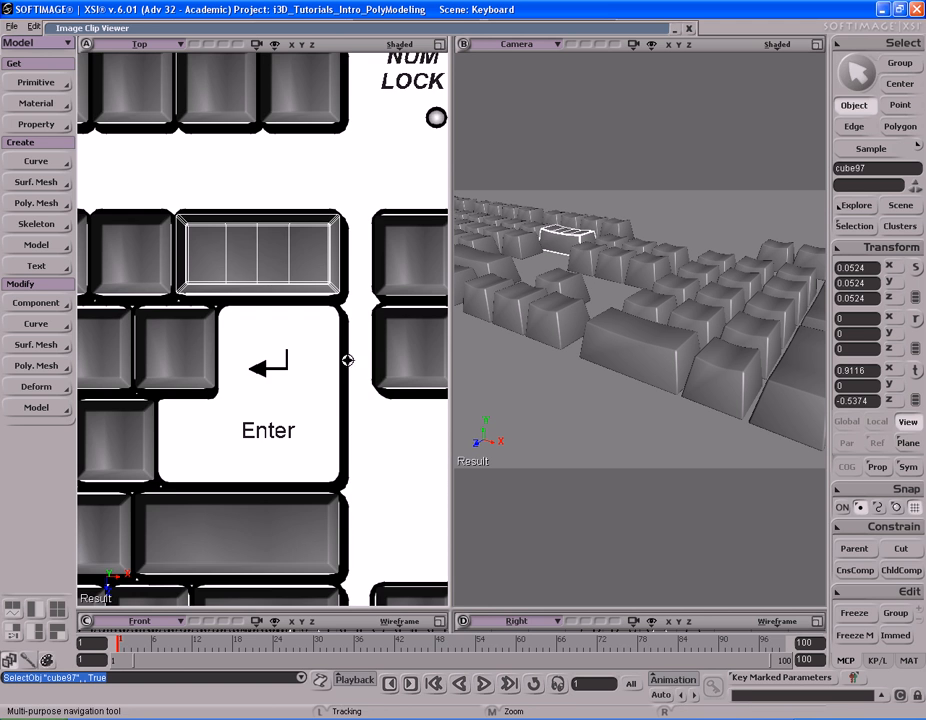
{"action": "key", "text": "s"}
{"action": "middle_click_drag", "start_coordinate": [350, 365], "coordinate": [279, 349]}
{"action": "left_click_drag", "start_coordinate": [279, 349], "coordinate": [286, 367]}
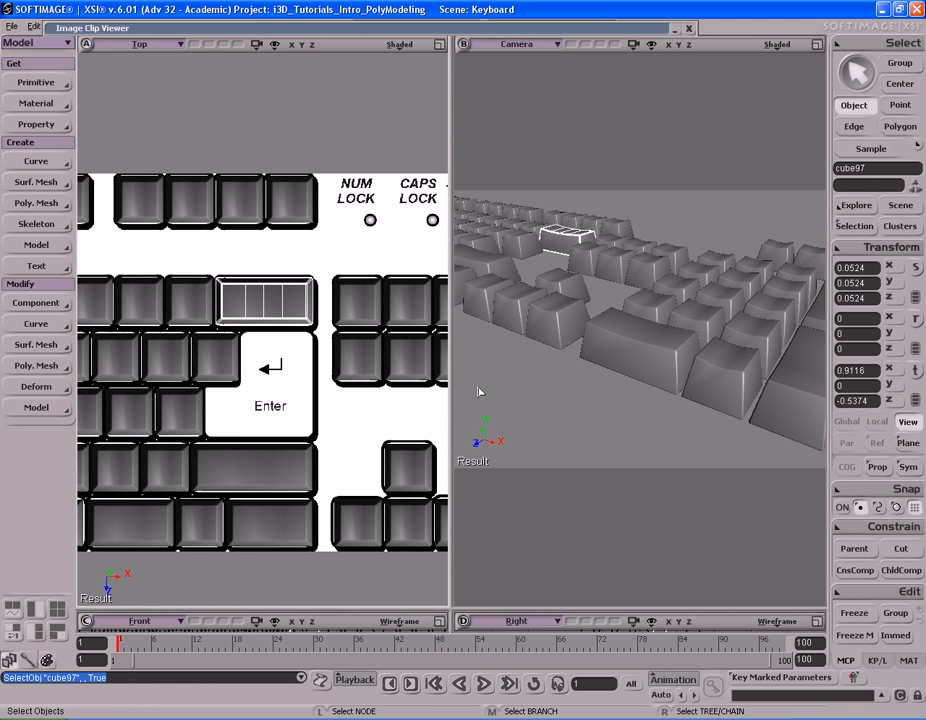
{"action": "key", "text": "s"}
{"action": "right_click_drag", "start_coordinate": [562, 349], "coordinate": [576, 312]}
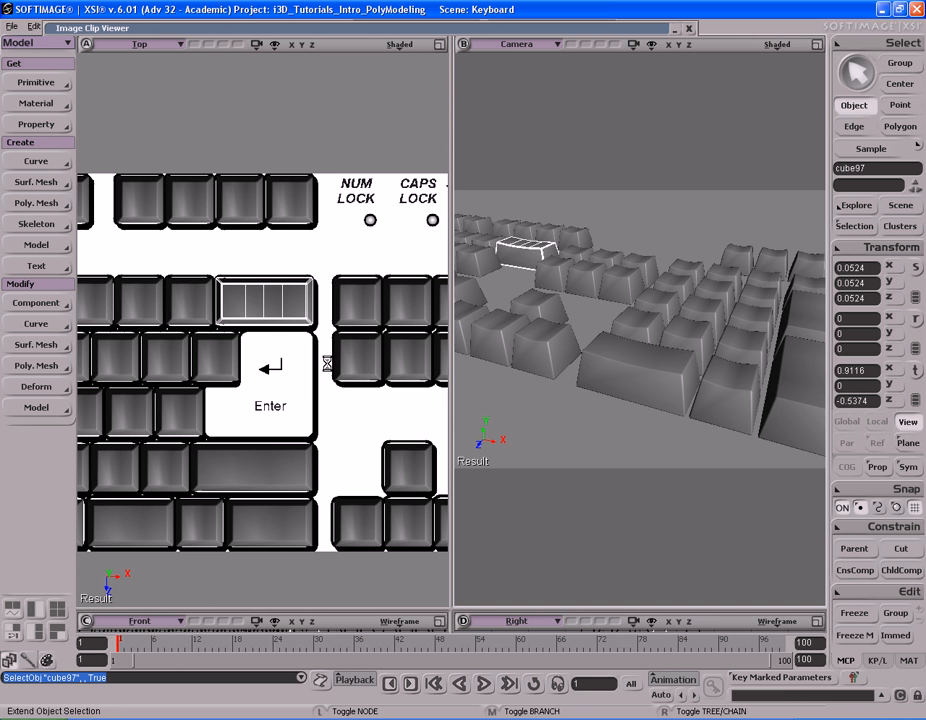
{"action": "key", "text": "ctrl+d"}
{"action": "key", "text": "v"}
{"action": "left_click_drag", "start_coordinate": [340, 235], "coordinate": [362, 331]}
{"action": "key", "text": "s"}
{"action": "middle_click_drag", "start_coordinate": [384, 318], "coordinate": [353, 339]}
{"action": "left_click_drag", "start_coordinate": [353, 339], "coordinate": [336, 302]}
{"action": "key", "text": "v"}
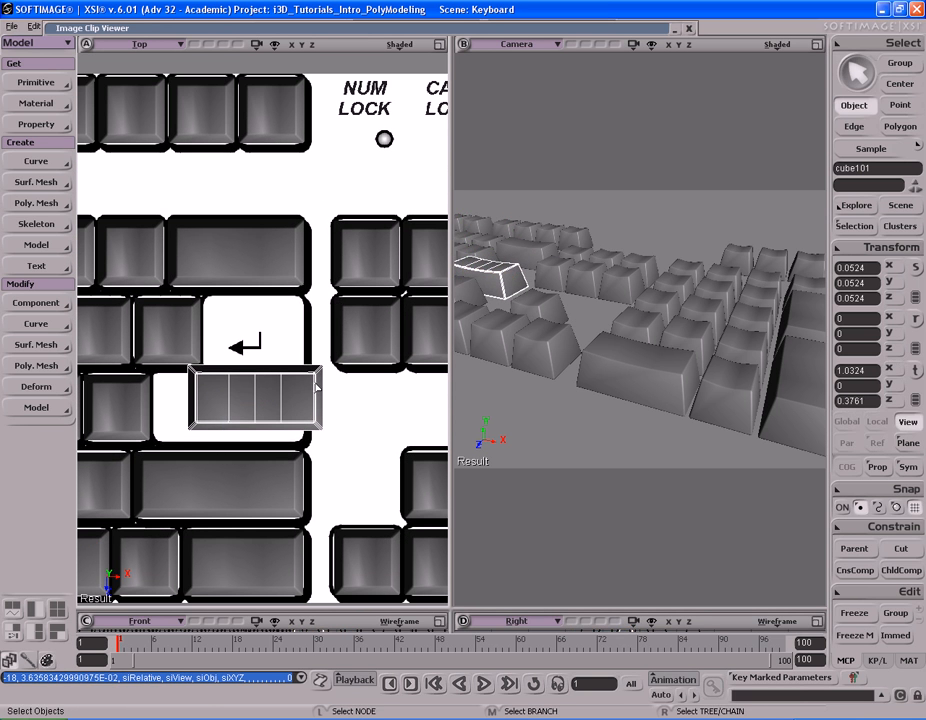
Inspect the copy's operator stack and fit the copy into the lower part of the main Enter key's template.
{"action": "left_click", "coordinate": [853, 231]}
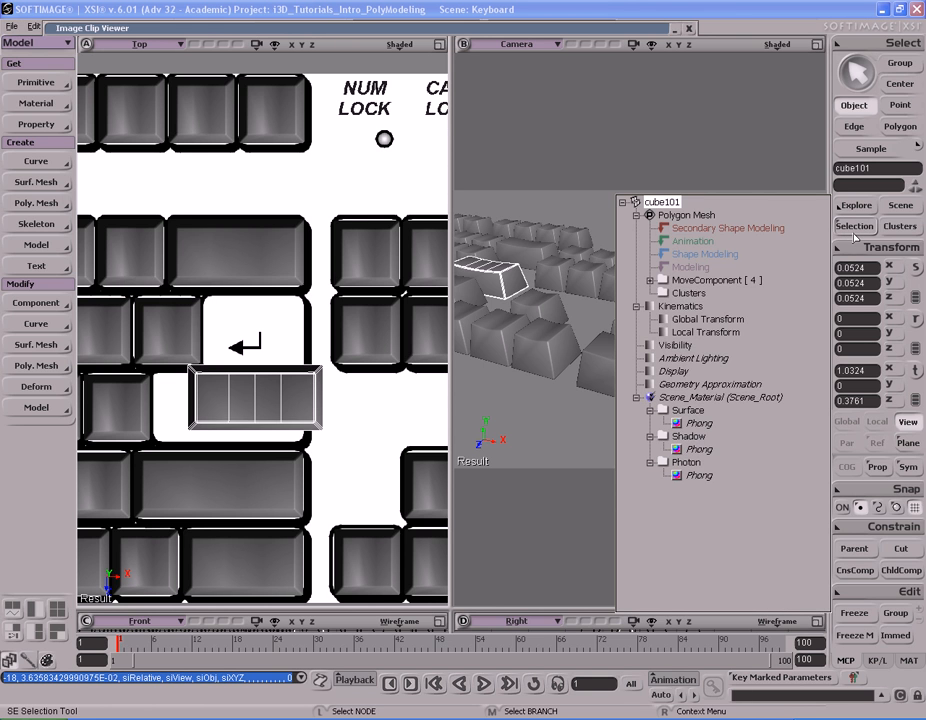
{"action": "left_click", "coordinate": [651, 281]}
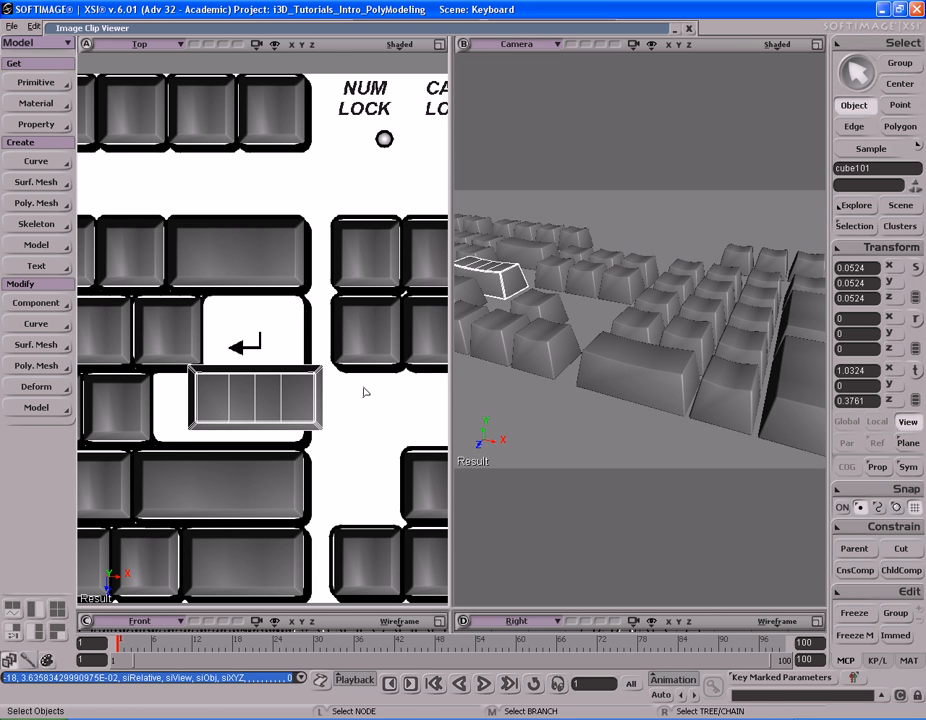
{"action": "key", "text": "s"}
{"action": "left_click_drag", "start_coordinate": [292, 364], "coordinate": [316, 347]}
{"action": "middle_click_drag", "start_coordinate": [362, 342], "coordinate": [304, 331]}
{"action": "left_click_drag", "start_coordinate": [313, 284], "coordinate": [311, 293]}
{"action": "key", "text": "v"}
{"action": "left_click_drag", "start_coordinate": [362, 261], "coordinate": [333, 273]}
{"action": "key", "text": "s"}
{"action": "middle_click_drag", "start_coordinate": [366, 265], "coordinate": [328, 290]}
{"action": "left_click_drag", "start_coordinate": [328, 290], "coordinate": [349, 262]}
{"action": "key", "text": "v"}
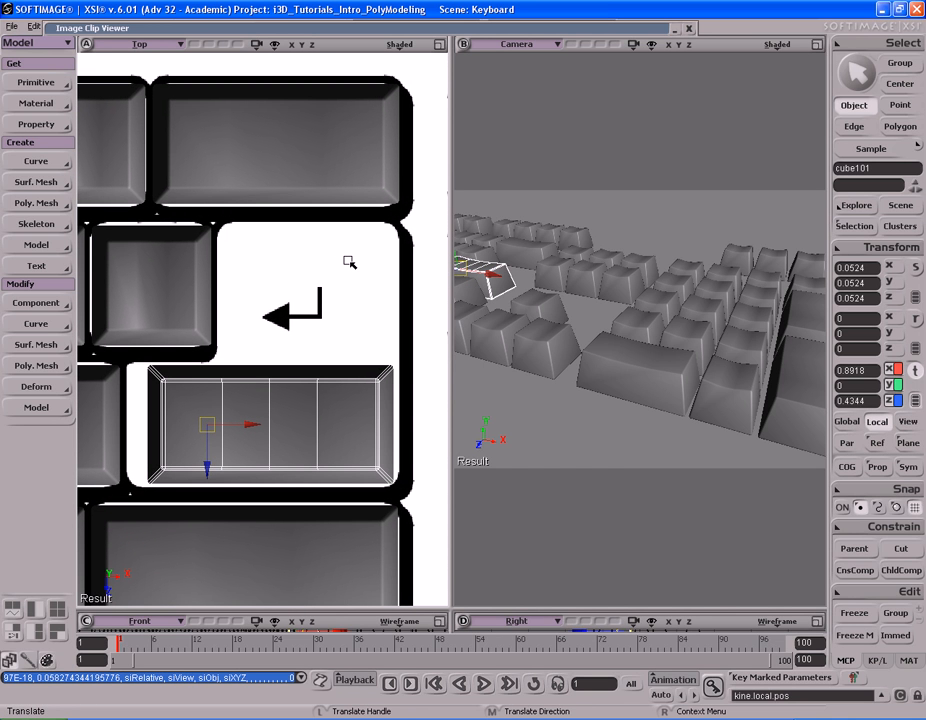
{"action": "left_click_drag", "start_coordinate": [363, 260], "coordinate": [354, 261]}
{"action": "key", "text": "s"}
{"action": "middle_click_drag", "start_coordinate": [354, 261], "coordinate": [242, 253]}
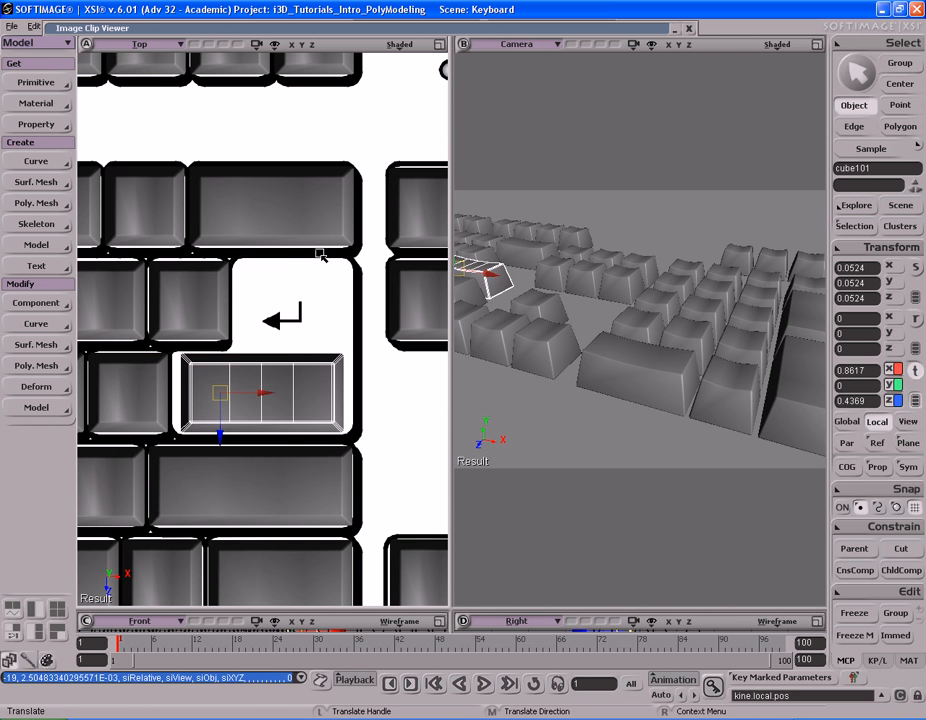
Delete the Backspace copy from the main Enter key area.
{"action": "key", "text": "Delete"}
{"action": "key", "text": "space"}
{"action": "key", "text": "s"}
{"action": "middle_click_drag", "start_coordinate": [320, 258], "coordinate": [304, 258]}
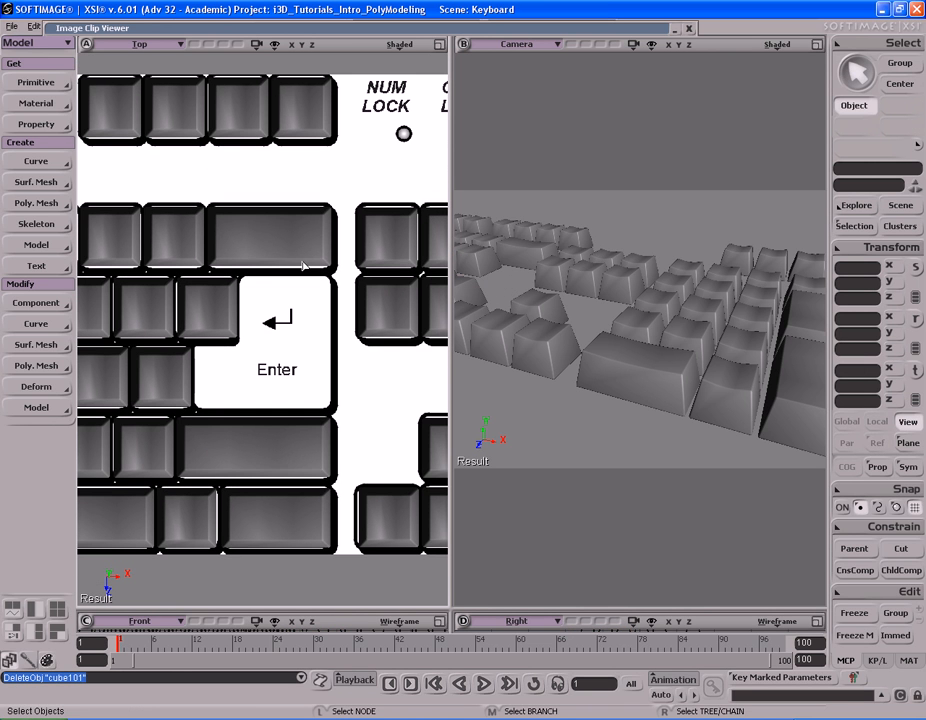
Create a polygon mesh cube with its default settings.
{"action": "left_click", "coordinate": [60, 86]}
{"action": "mouse_move", "coordinate": [131, 116]}
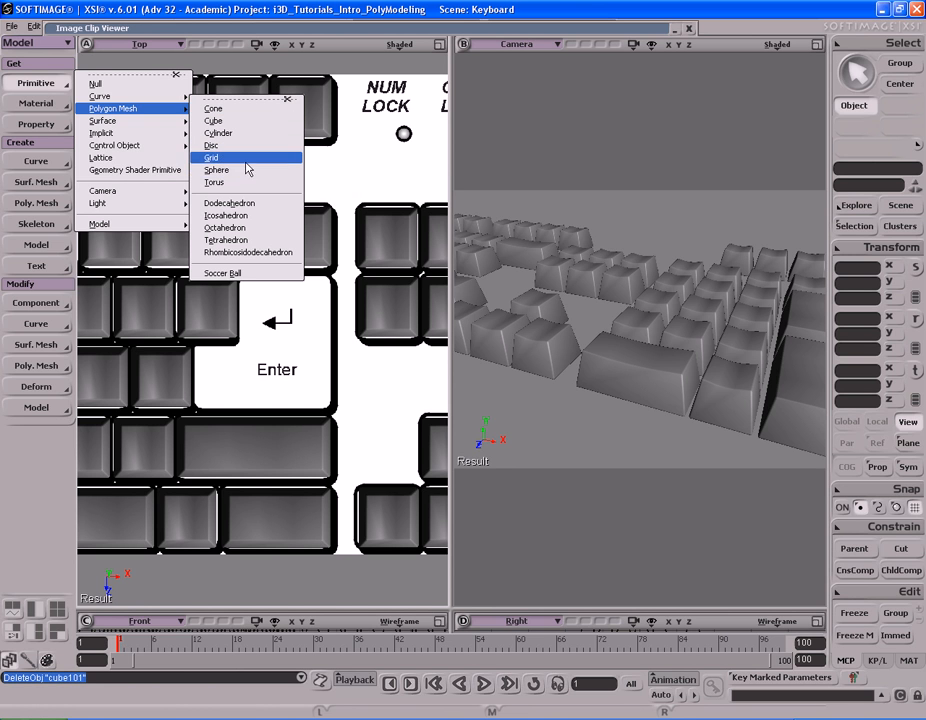
{"action": "left_click", "coordinate": [248, 120]}
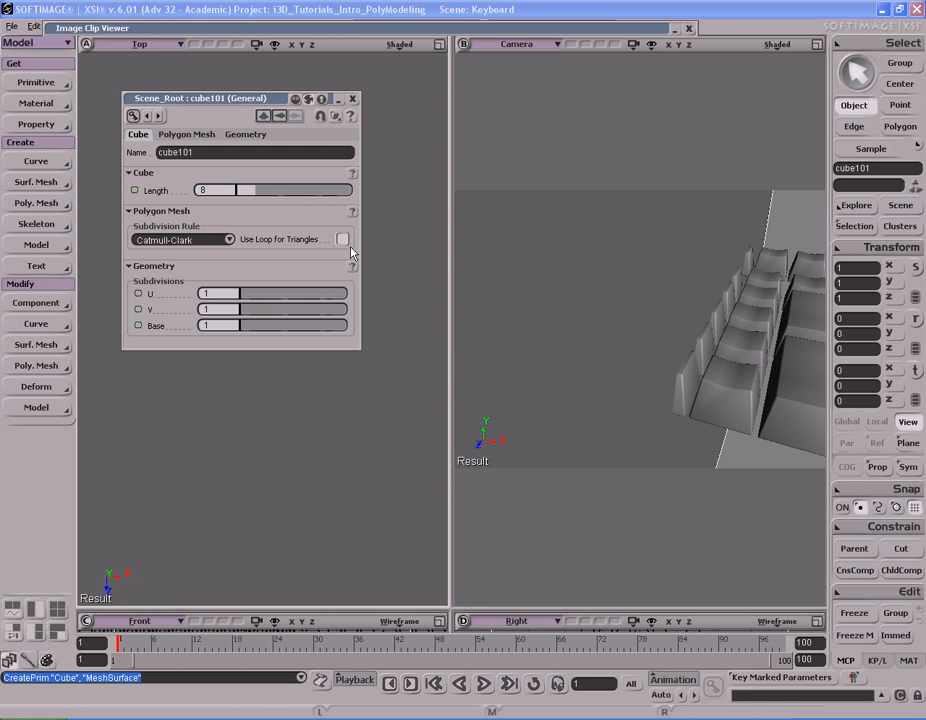
{"action": "left_click", "coordinate": [352, 99]}
Scale the cube down uniformly and move it onto the main Enter key, matching the width of the key's narrower upper part.
{"action": "key", "text": "x"}
{"action": "left_click_drag", "start_coordinate": [361, 231], "coordinate": [320, 249]}
{"action": "key", "text": "v"}
{"action": "mouse_move", "coordinate": [348, 202]}
{"action": "left_mouse_down"}
{"action": "mouse_move", "coordinate": [289, 198]}
{"action": "mouse_move", "coordinate": [343, 234]}
{"action": "mouse_move", "coordinate": [364, 221]}
{"action": "mouse_move", "coordinate": [353, 221]}
{"action": "left_mouse_up"}
{"action": "key", "text": "v"}
{"action": "key", "text": "x"}
{"action": "key", "text": "s"}
{"action": "middle_click_drag", "start_coordinate": [375, 215], "coordinate": [329, 213]}
{"action": "left_click_drag", "start_coordinate": [329, 213], "coordinate": [303, 220]}
{"action": "mouse_move", "coordinate": [347, 264]}
{"action": "left_mouse_down"}
{"action": "mouse_move", "coordinate": [338, 270]}
{"action": "mouse_move", "coordinate": [352, 265]}
{"action": "left_mouse_up"}
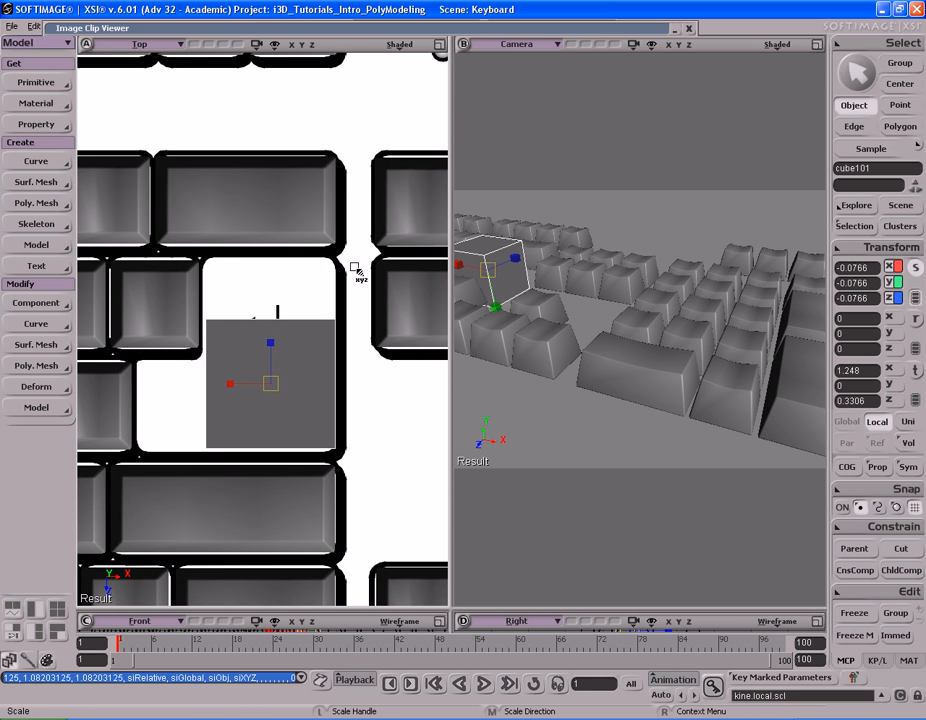
Move the cube's upper and lower points in the Top view to the upper and lower edges of the Enter template.
{"action": "key", "text": "t"}
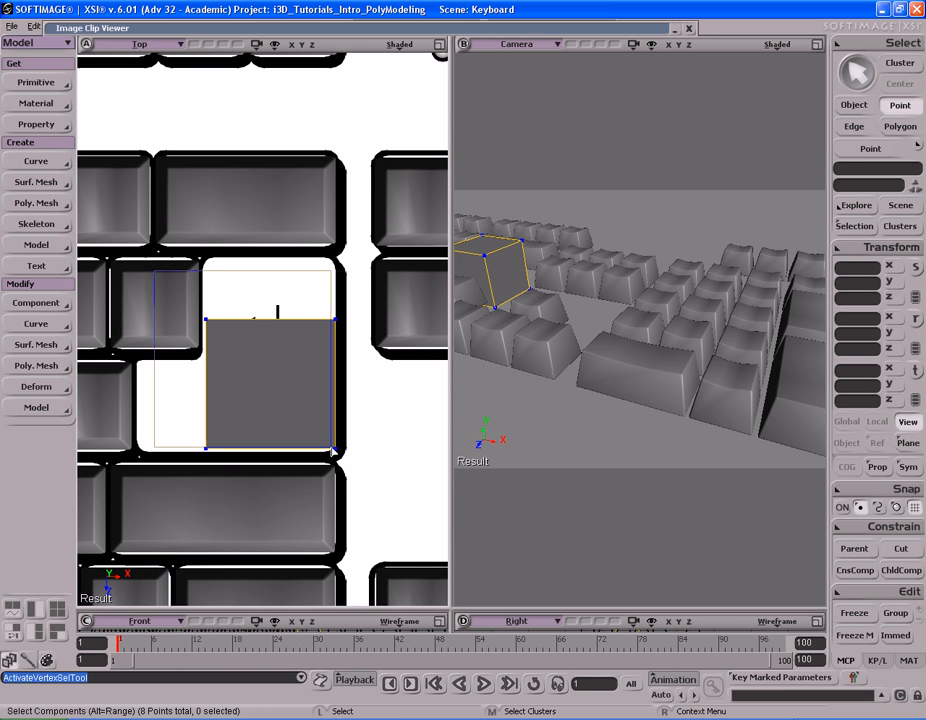
{"action": "left_click_drag", "start_coordinate": [166, 284], "coordinate": [374, 490]}
{"action": "key", "text": "v"}
{"action": "left_click_drag", "start_coordinate": [407, 378], "coordinate": [410, 320]}
{"action": "key", "text": "t"}
{"action": "left_click_drag", "start_coordinate": [173, 350], "coordinate": [360, 425]}
{"action": "key", "text": "v"}
{"action": "left_click_drag", "start_coordinate": [374, 258], "coordinate": [372, 314]}
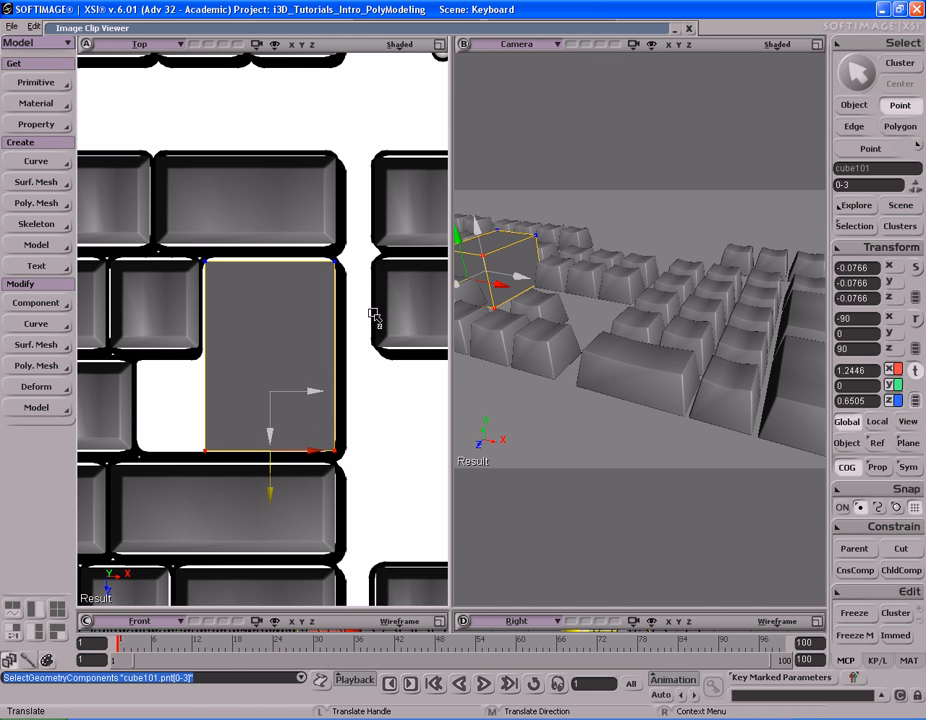
Move the cube's left-side points along X to the left edge of the Enter template's narrow upper part.
{"action": "key", "text": "t"}
{"action": "left_click_drag", "start_coordinate": [156, 210], "coordinate": [268, 531]}
{"action": "key", "text": "v"}
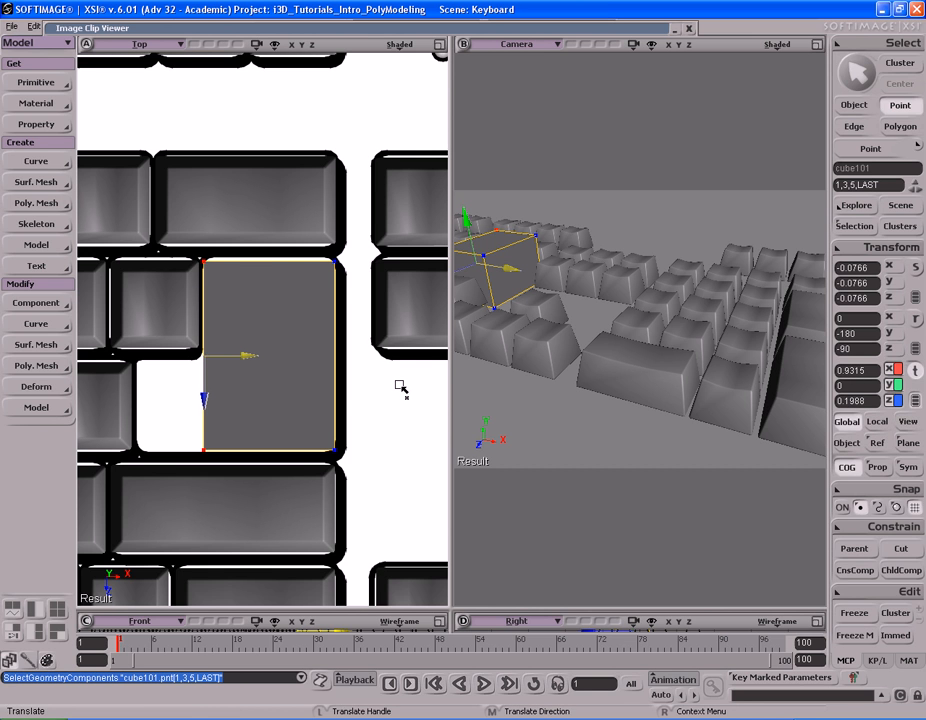
{"action": "middle_click_drag", "start_coordinate": [399, 386], "coordinate": [370, 379]}
{"action": "key", "text": "s"}
{"action": "mouse_move", "coordinate": [365, 380]}
{"action": "left_mouse_down"}
{"action": "mouse_move", "coordinate": [389, 380]}
{"action": "mouse_move", "coordinate": [380, 381]}
{"action": "left_mouse_up"}
{"action": "scroll", "coordinate": [379, 381], "scroll_direction": "up", "scroll_amount": 3}
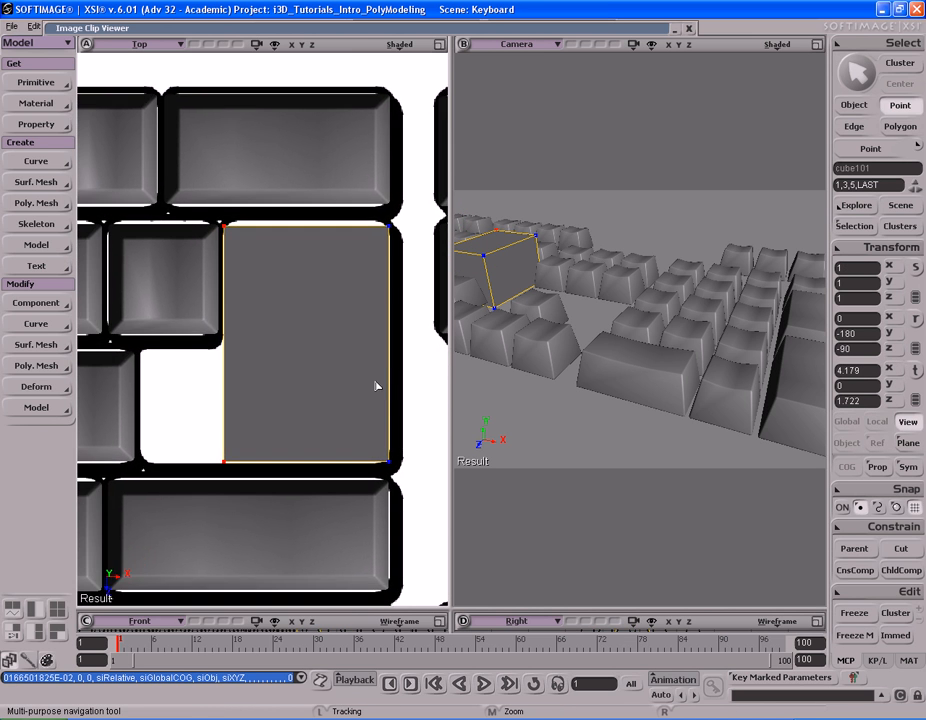
{"action": "key", "text": "t"}
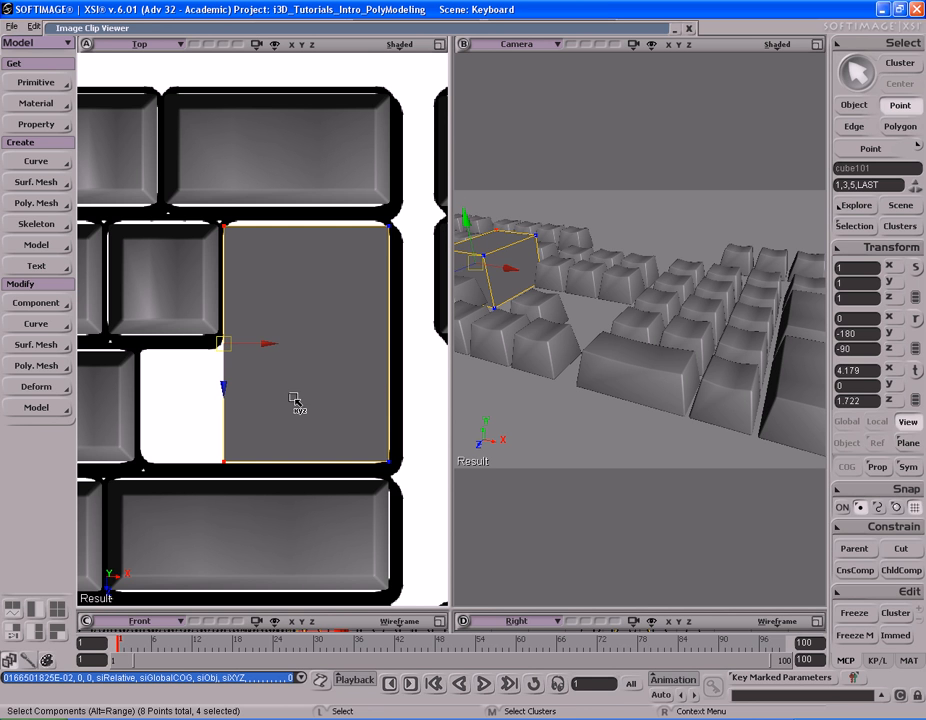
{"action": "key", "text": "s"}
{"action": "middle_click_drag", "start_coordinate": [343, 389], "coordinate": [310, 362]}
{"action": "mouse_move", "coordinate": [310, 362]}
{"action": "left_mouse_down"}
{"action": "mouse_move", "coordinate": [284, 376]}
{"action": "mouse_move", "coordinate": [302, 369]}
{"action": "left_mouse_up"}
Cut the cube across its width with the Knife Tool, level with the inner corner of the L-shaped Enter key.
{"action": "key", "text": "space"}
{"action": "key", "text": "s"}
{"action": "middle_click_drag", "start_coordinate": [348, 364], "coordinate": [297, 375]}
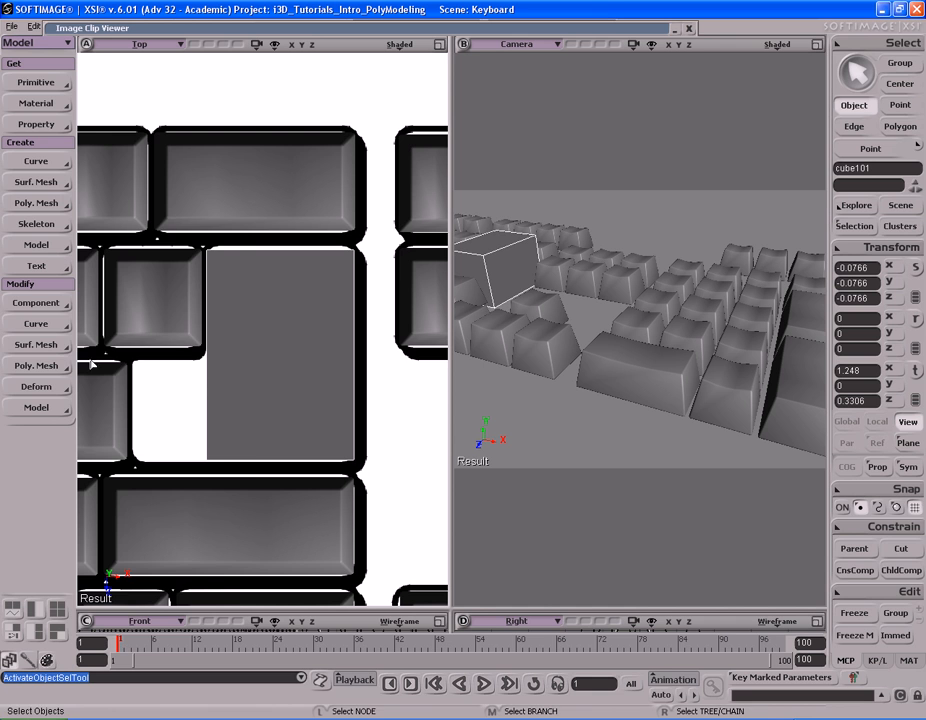
{"action": "left_click", "coordinate": [41, 372]}
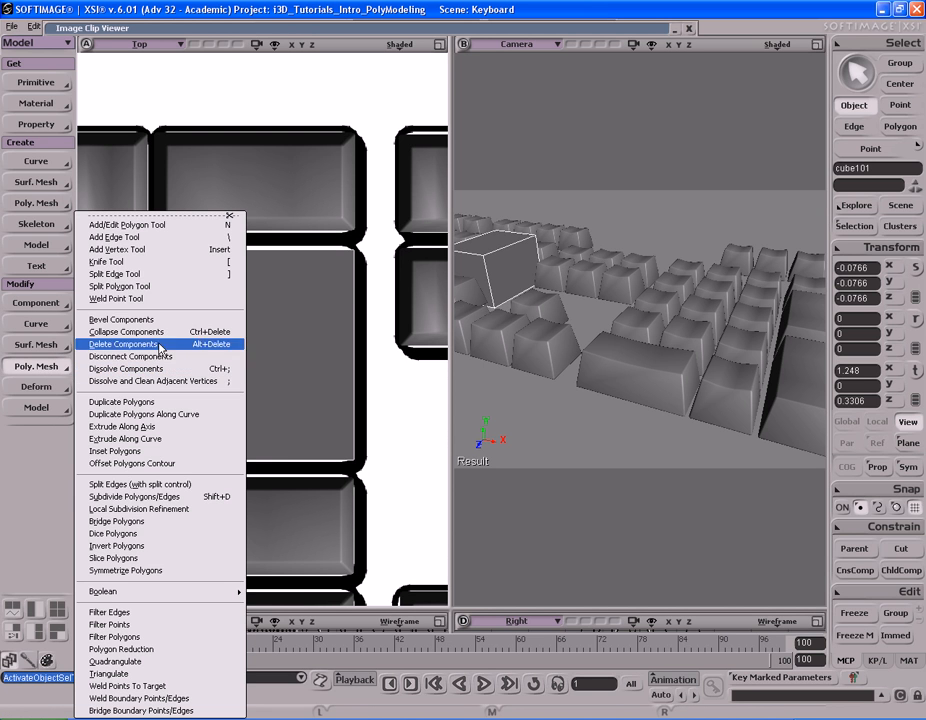
{"action": "left_click", "coordinate": [117, 204]}
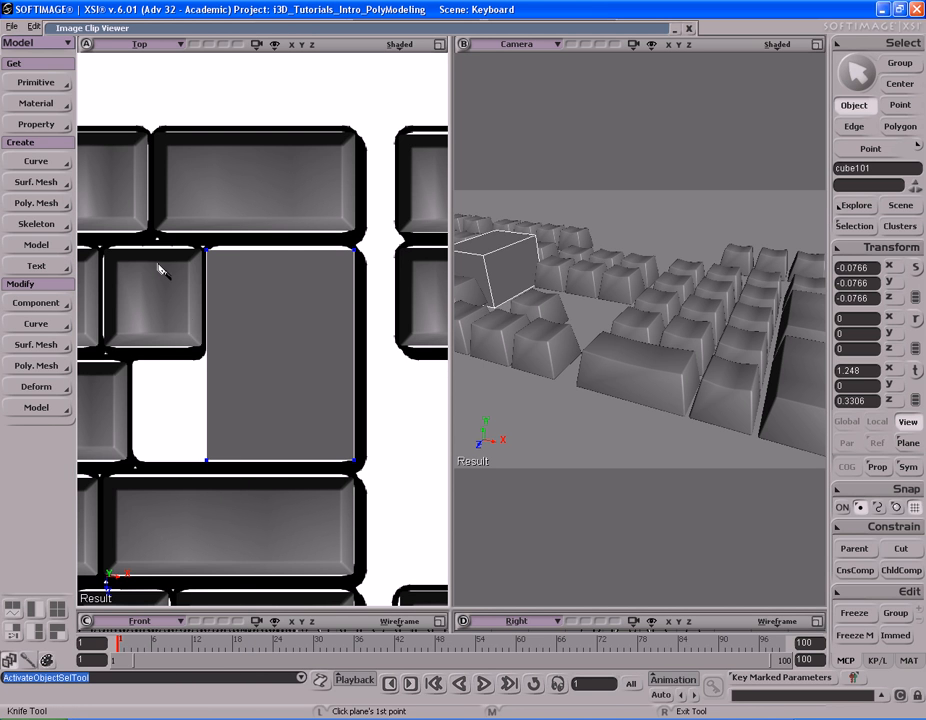
{"action": "left_click", "coordinate": [182, 363]}
{"action": "left_click", "coordinate": [389, 366]}
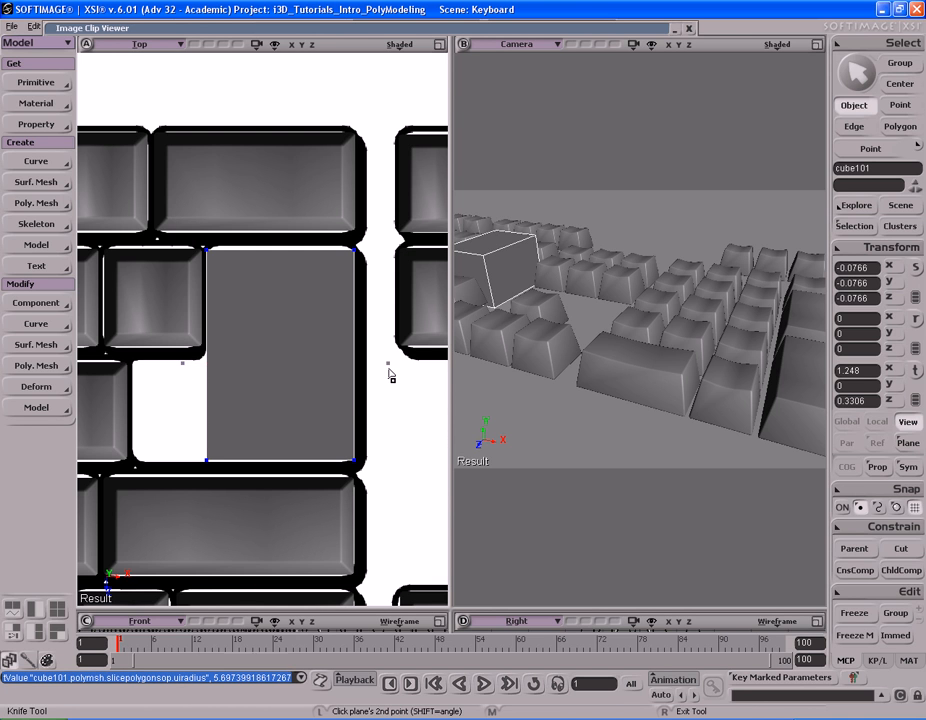
{"action": "right_click", "coordinate": [355, 410]}
Select the Enter block's two top polygons and lower them along Y to reduce its height.
{"action": "key", "text": "u"}
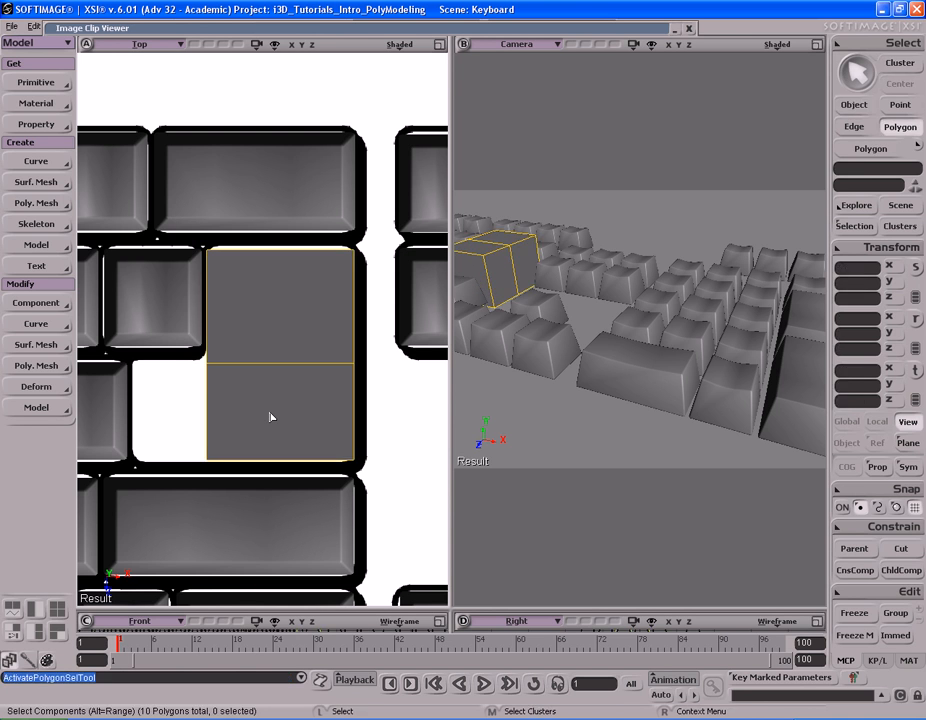
{"action": "key", "text": "s"}
{"action": "left_click_drag", "start_coordinate": [271, 415], "coordinate": [254, 413]}
{"action": "mouse_move", "coordinate": [581, 380]}
{"action": "right_mouse_down"}
{"action": "mouse_move", "coordinate": [607, 372]}
{"action": "mouse_move", "coordinate": [589, 368]}
{"action": "right_mouse_up"}
{"action": "key", "text": "f"}
{"action": "right_click_drag", "start_coordinate": [653, 380], "coordinate": [661, 378]}
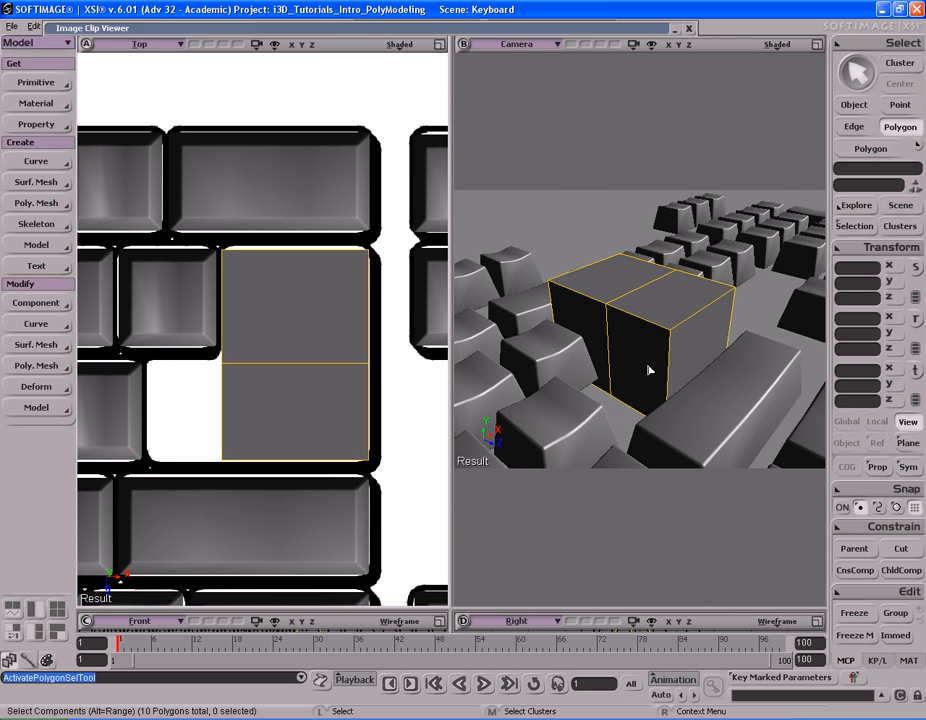
{"action": "left_click_drag", "start_coordinate": [618, 271], "coordinate": [666, 250]}
{"action": "key", "text": "s"}
{"action": "right_click_drag", "start_coordinate": [666, 250], "coordinate": [740, 353]}
{"action": "key", "text": "v"}
{"action": "middle_click_drag", "start_coordinate": [735, 232], "coordinate": [743, 322]}
{"action": "key", "text": "s"}
{"action": "right_click_drag", "start_coordinate": [742, 323], "coordinate": [714, 301]}
{"action": "key", "text": "v"}
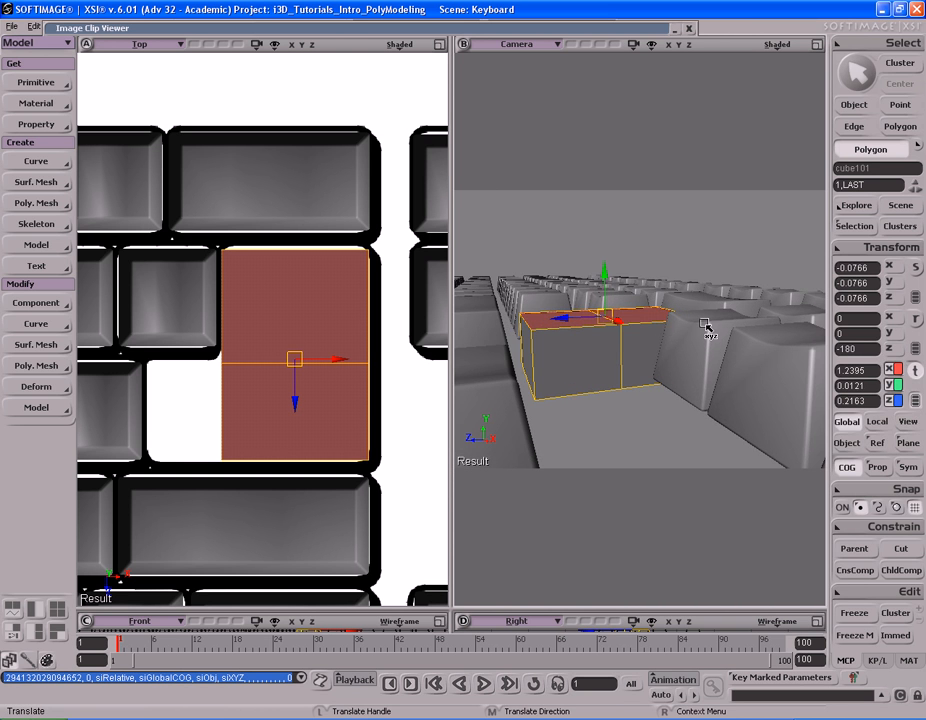
Raise the whole Enter block along Y in the Right view until its base lines up with the neighbouring keys.
{"action": "key", "text": "F12"}
{"action": "key", "text": "F12"}
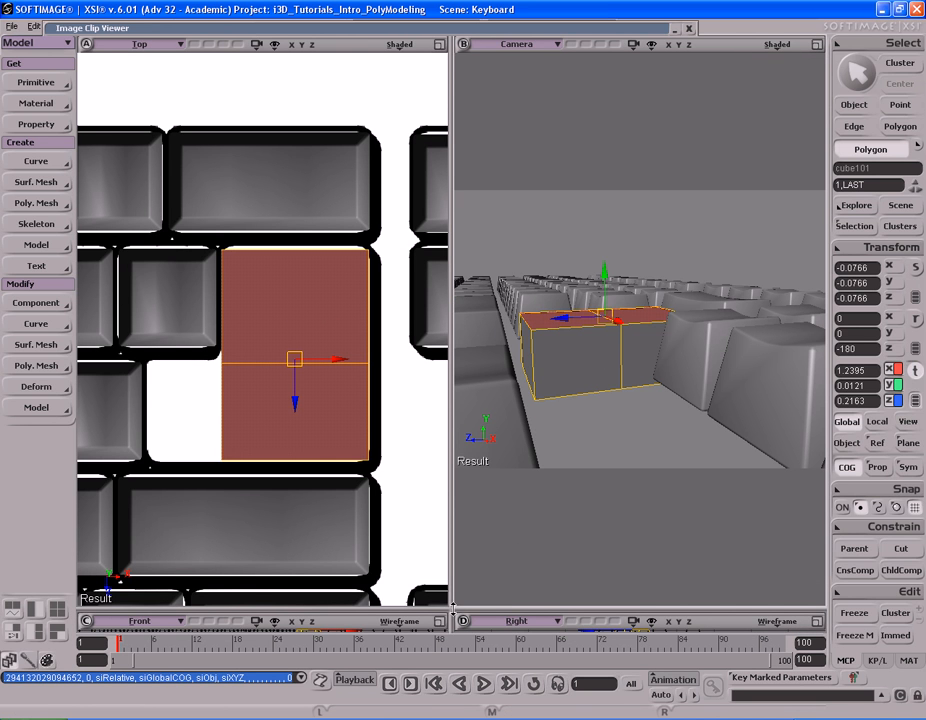
{"action": "left_click_drag", "start_coordinate": [451, 608], "coordinate": [451, 335]}
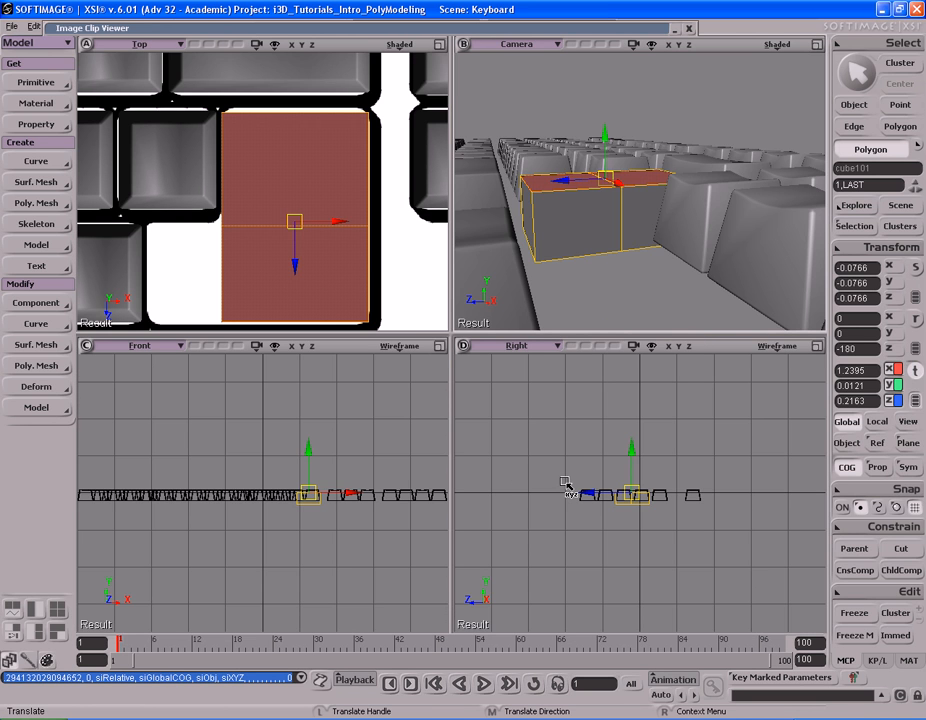
{"action": "key", "text": "F12"}
{"action": "key", "text": "s"}
{"action": "scroll", "coordinate": [362, 459], "scroll_direction": "up", "scroll_amount": 5}
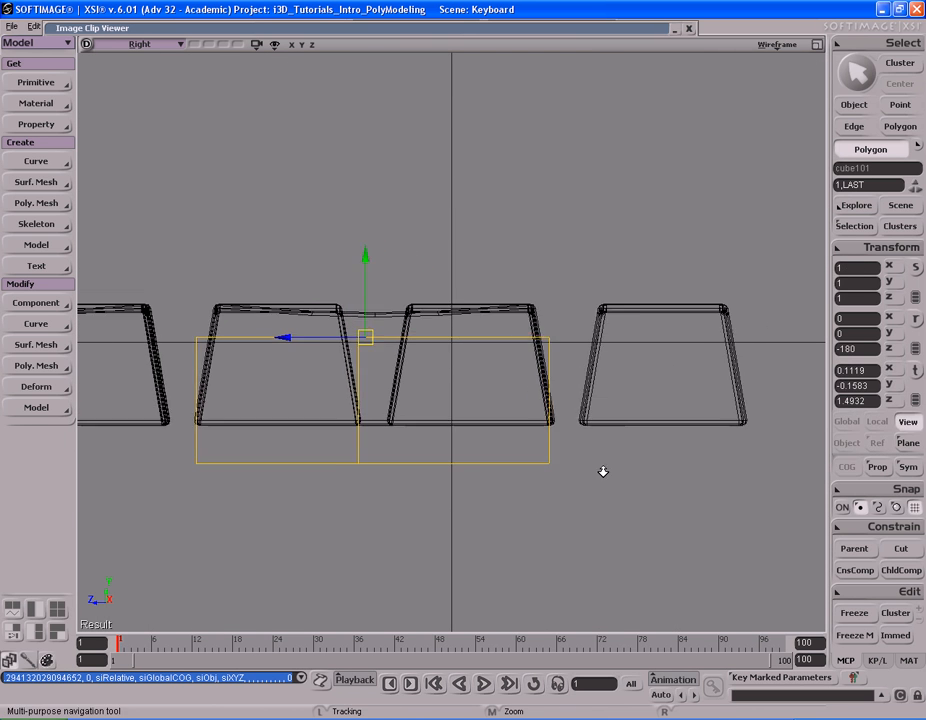
{"action": "scroll", "coordinate": [636, 468], "scroll_direction": "up", "scroll_amount": 2}
{"action": "key", "text": "v"}
{"action": "left_click_drag", "start_coordinate": [558, 534], "coordinate": [545, 498]}
{"action": "key", "text": "ctrl+z"}
{"action": "key", "text": "space"}
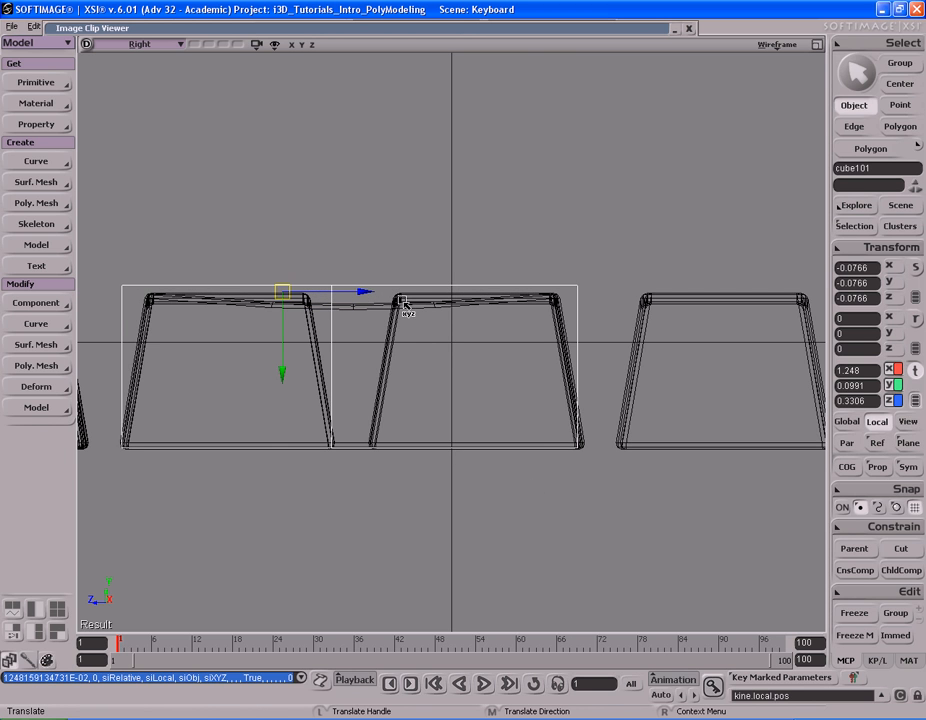
Lower the Enter block's top polygons along Y to the height of the neighbouring keys.
{"action": "key", "text": "u"}
{"action": "key", "text": "v"}
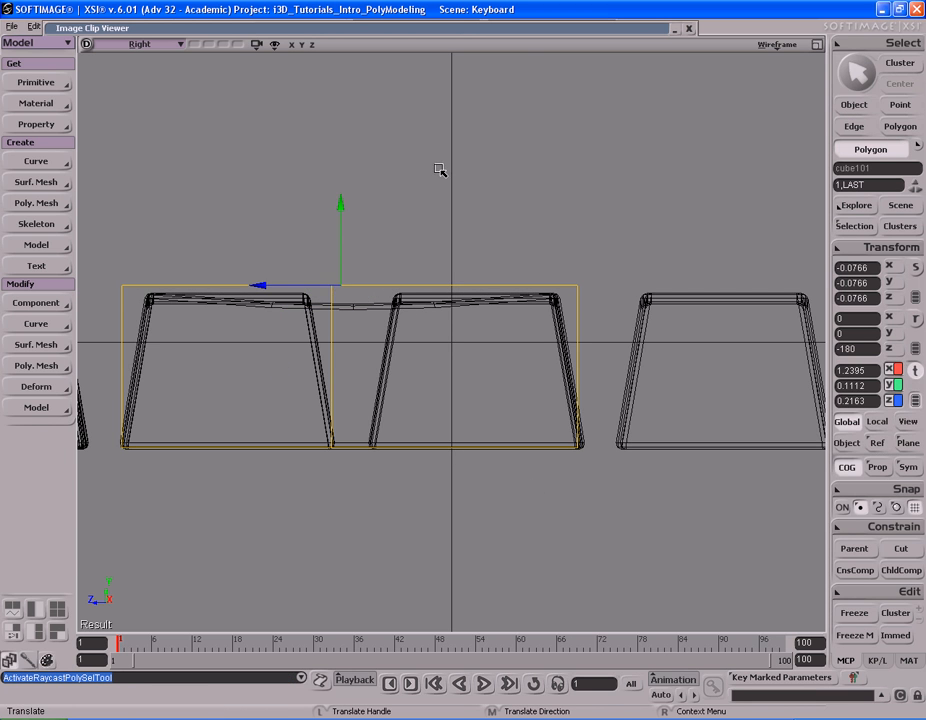
{"action": "left_click_drag", "start_coordinate": [440, 183], "coordinate": [440, 182]}
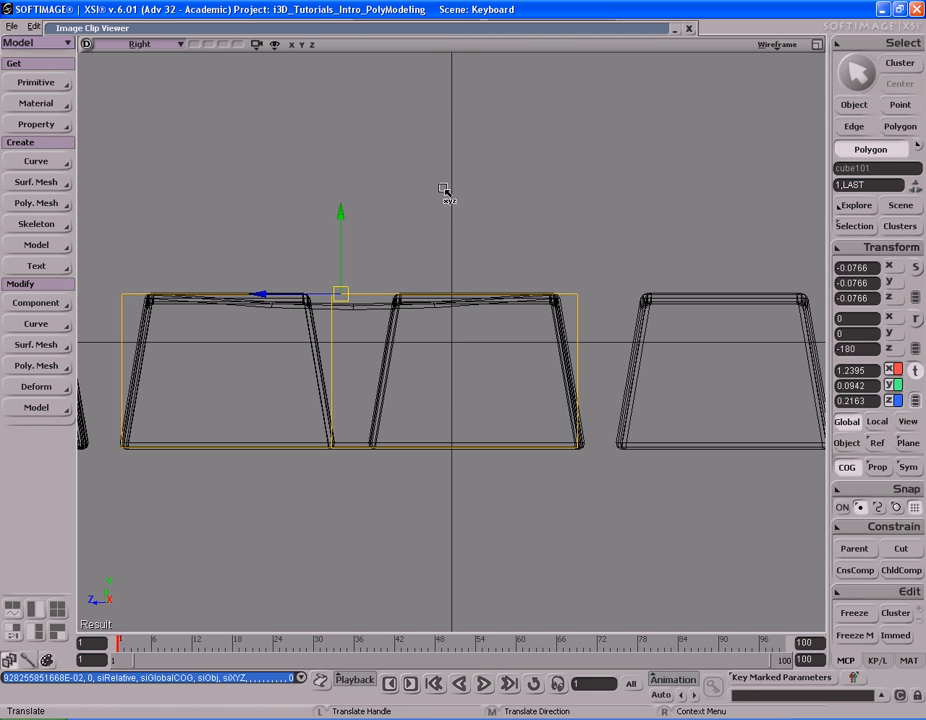
Extrude the left side polygon of the Enter block's lower half outward along X to form the L shape.
{"action": "key", "text": "F12"}
{"action": "key", "text": "F12"}
{"action": "key", "text": "s"}
{"action": "right_click_drag", "start_coordinate": [538, 316], "coordinate": [529, 312]}
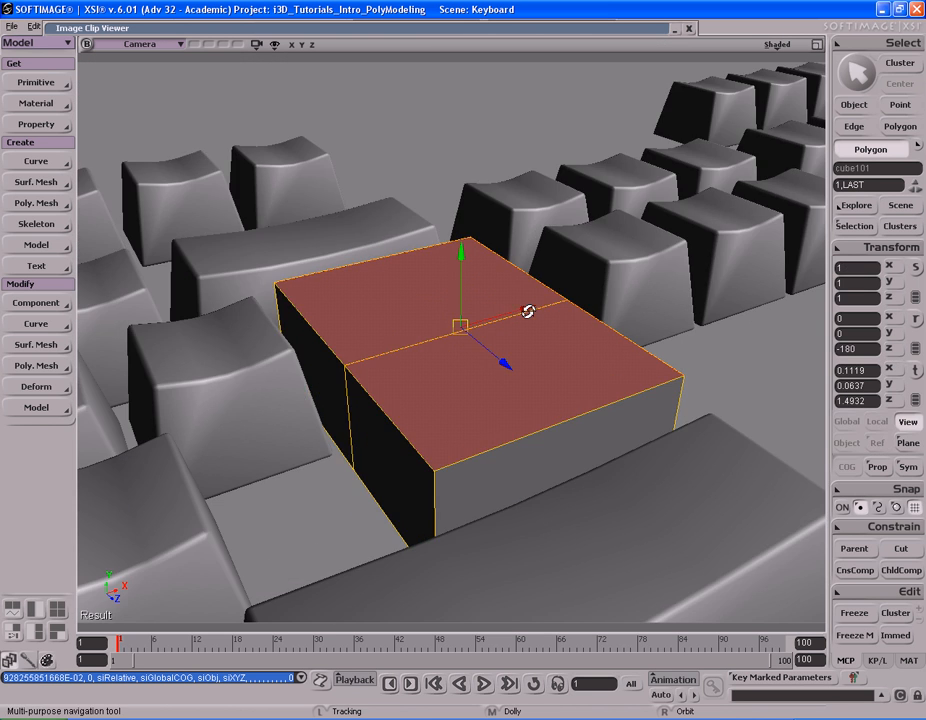
{"action": "middle_click_drag", "start_coordinate": [518, 312], "coordinate": [465, 314]}
{"action": "right_click_drag", "start_coordinate": [465, 314], "coordinate": [507, 305]}
{"action": "key", "text": "u"}
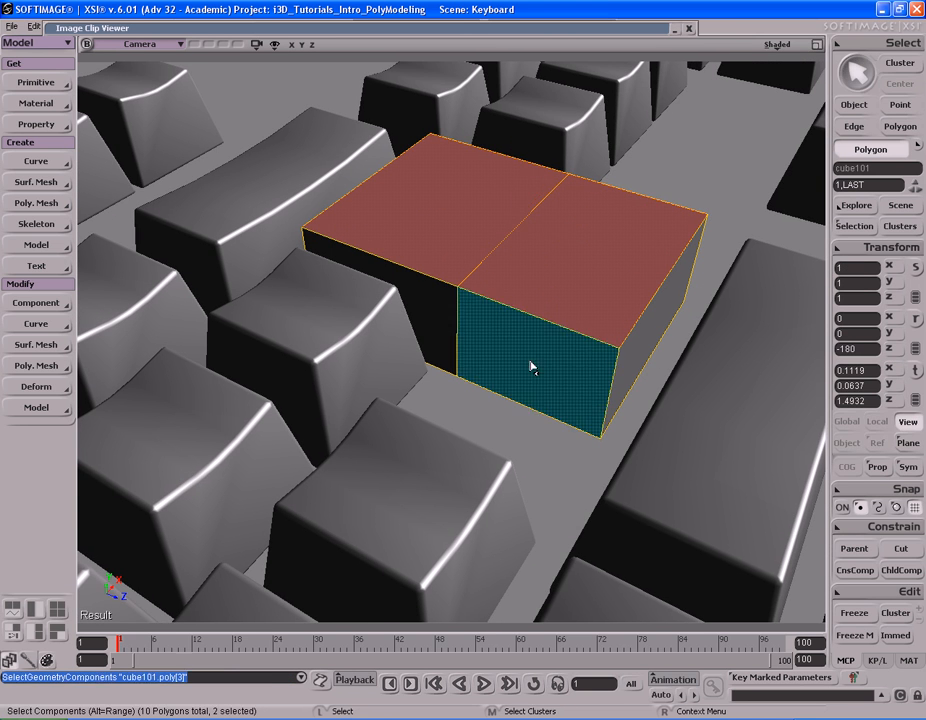
{"action": "left_click", "coordinate": [540, 352]}
{"action": "key", "text": "ctrl+d"}
{"action": "key", "text": "v"}
{"action": "key", "text": "s"}
{"action": "right_click_drag", "start_coordinate": [620, 259], "coordinate": [608, 247]}
{"action": "middle_click_drag", "start_coordinate": [608, 247], "coordinate": [511, 261]}
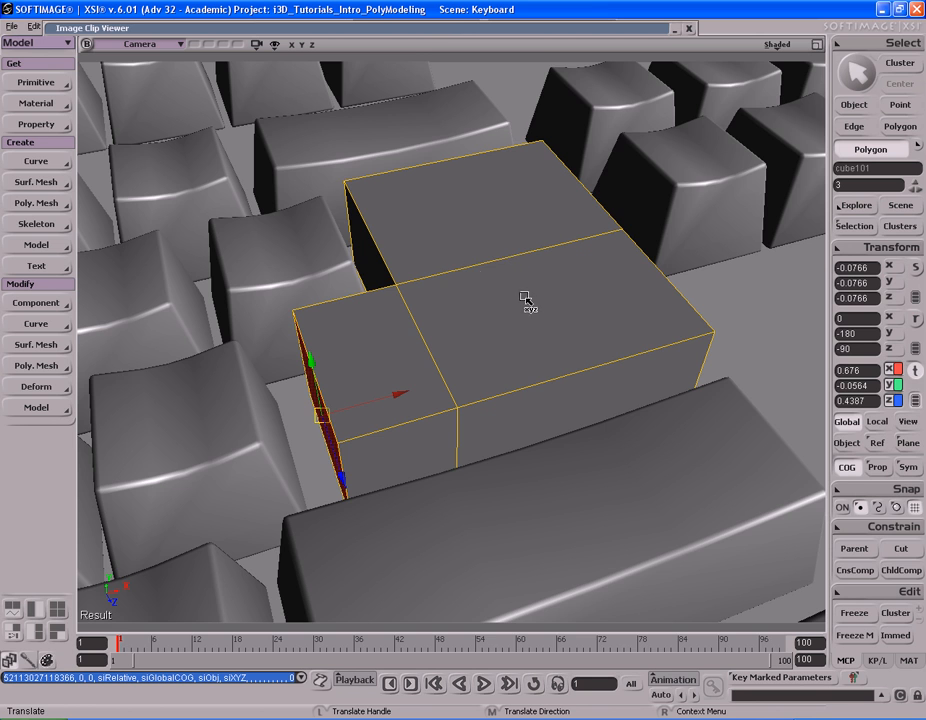
Move the Enter block's extruded side polygon outward along X in the Top view to the template key's outline.
{"action": "key", "text": "F12"}
{"action": "key", "text": "F12"}
{"action": "key", "text": "s"}
{"action": "middle_click_drag", "start_coordinate": [496, 382], "coordinate": [490, 380]}
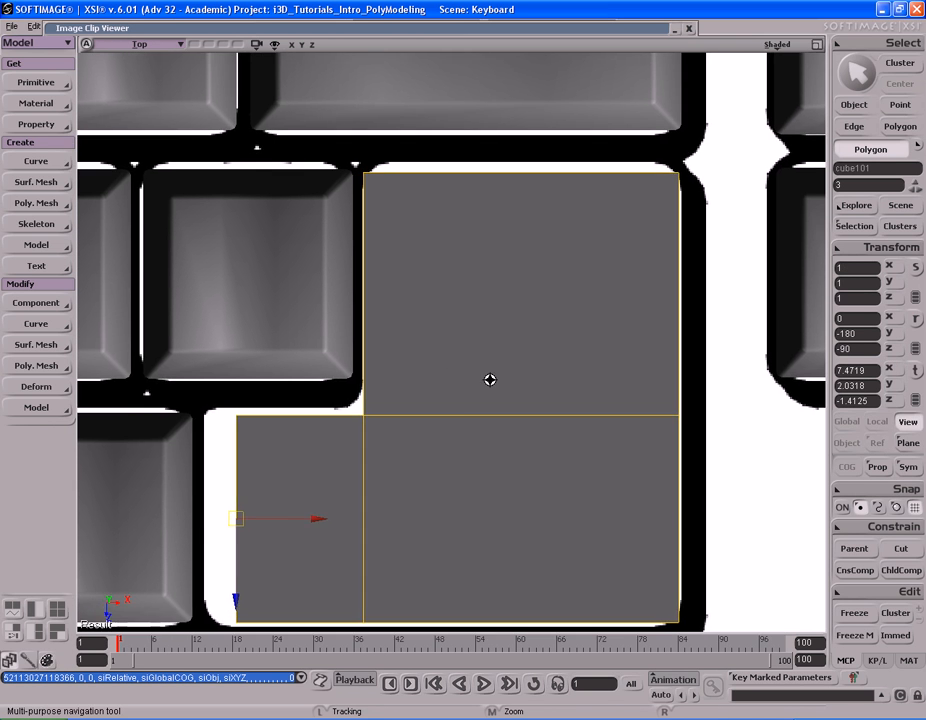
{"action": "left_click_drag", "start_coordinate": [490, 380], "coordinate": [606, 277]}
{"action": "left_click_drag", "start_coordinate": [443, 432], "coordinate": [398, 415]}
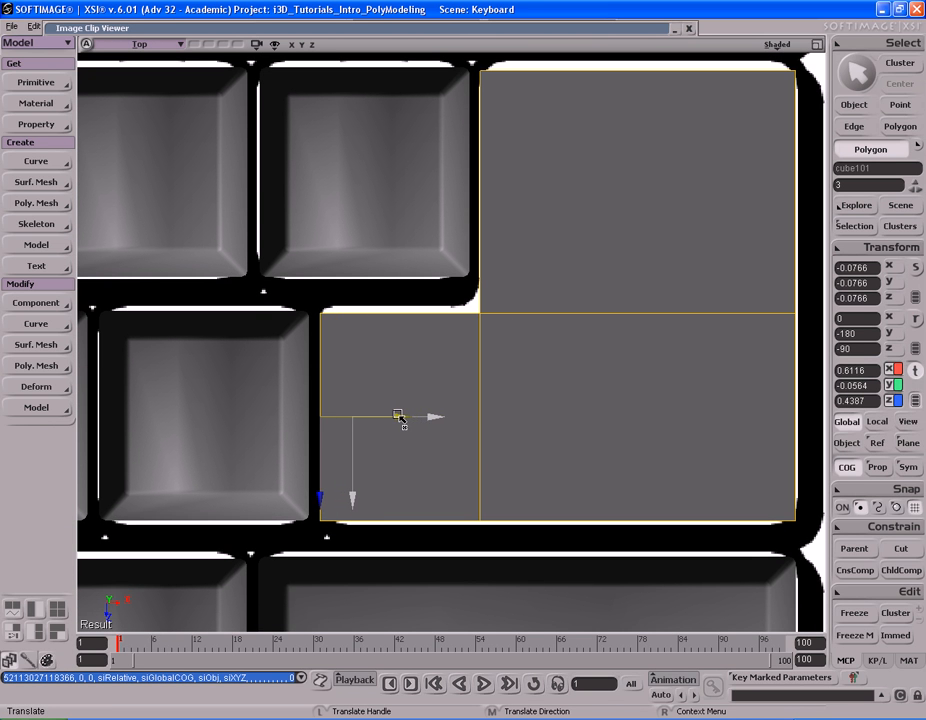
Examine the L-shaped Enter block against the neighbouring keys and the template outline in the Top view.
{"action": "key", "text": "s"}
{"action": "middle_click_drag", "start_coordinate": [373, 390], "coordinate": [410, 377]}
{"action": "middle_click_drag", "start_coordinate": [349, 366], "coordinate": [417, 366]}
{"action": "left_click_drag", "start_coordinate": [417, 366], "coordinate": [530, 333]}
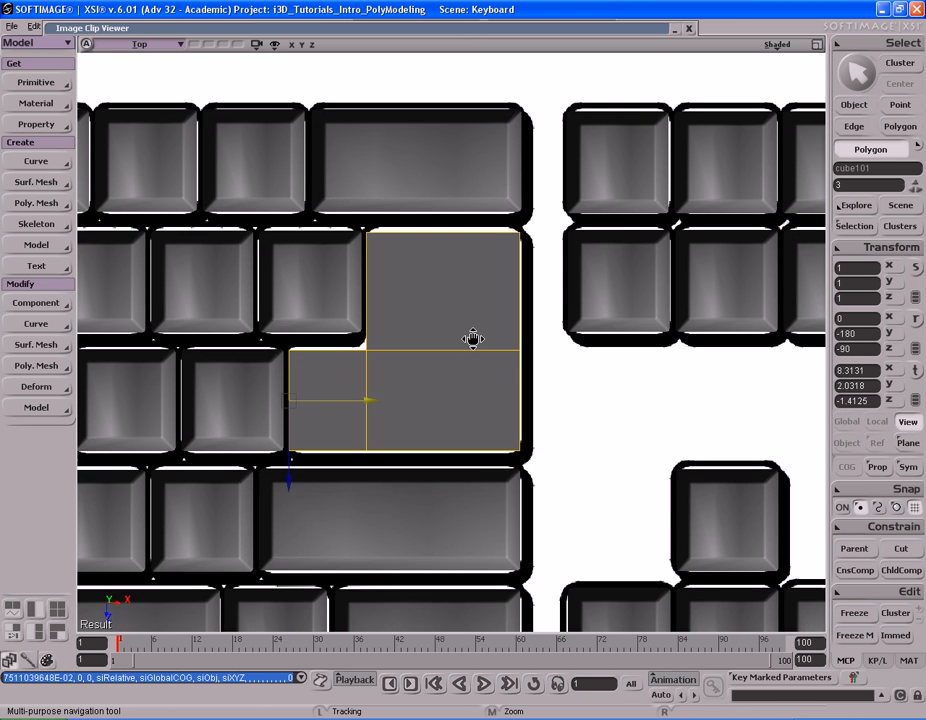
{"action": "middle_click_drag", "start_coordinate": [530, 333], "coordinate": [446, 353]}
{"action": "left_click_drag", "start_coordinate": [446, 353], "coordinate": [461, 344]}
{"action": "key", "text": "space"}
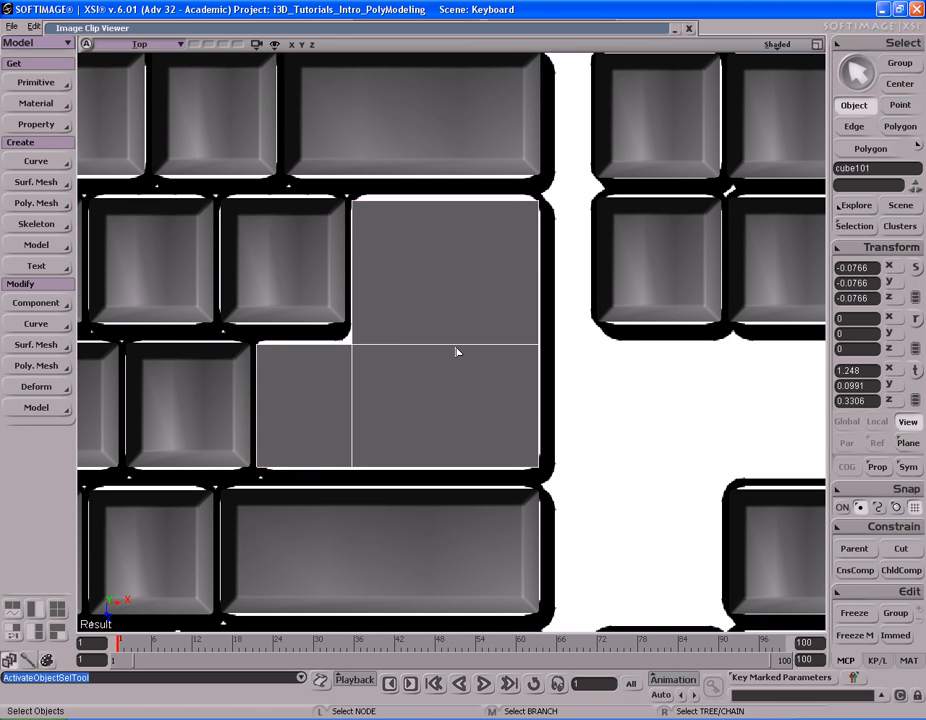
{"action": "key", "text": "s"}
{"action": "middle_click_drag", "start_coordinate": [457, 351], "coordinate": [450, 354]}
{"action": "left_click_drag", "start_coordinate": [450, 354], "coordinate": [463, 335]}
{"action": "key", "text": "space"}
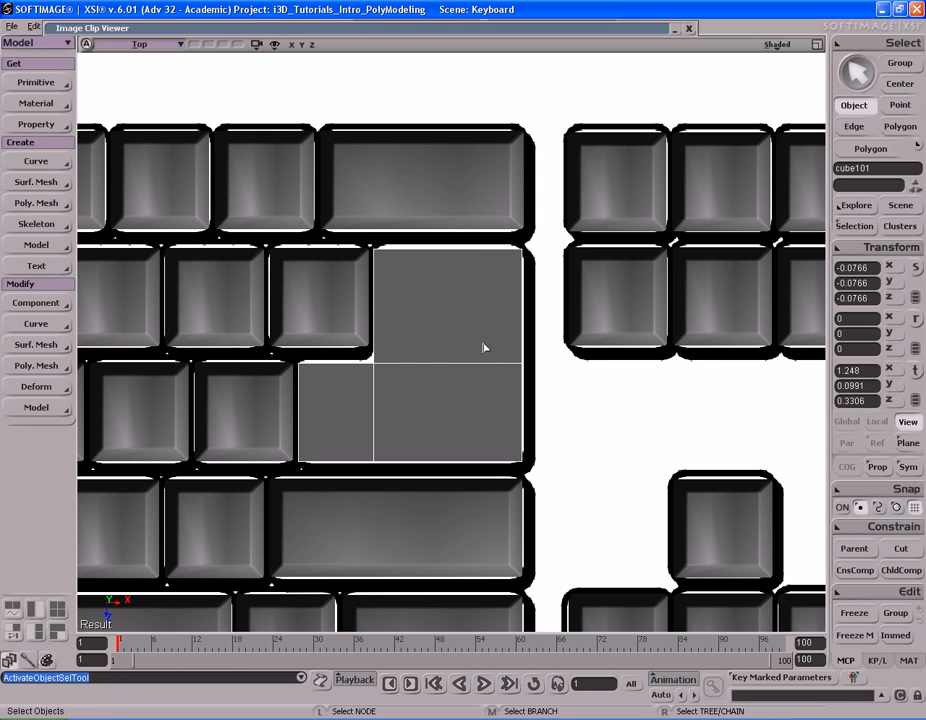
{"action": "key", "text": "s"}
{"action": "middle_click_drag", "start_coordinate": [481, 348], "coordinate": [463, 335]}
{"action": "left_click_drag", "start_coordinate": [463, 335], "coordinate": [473, 325]}
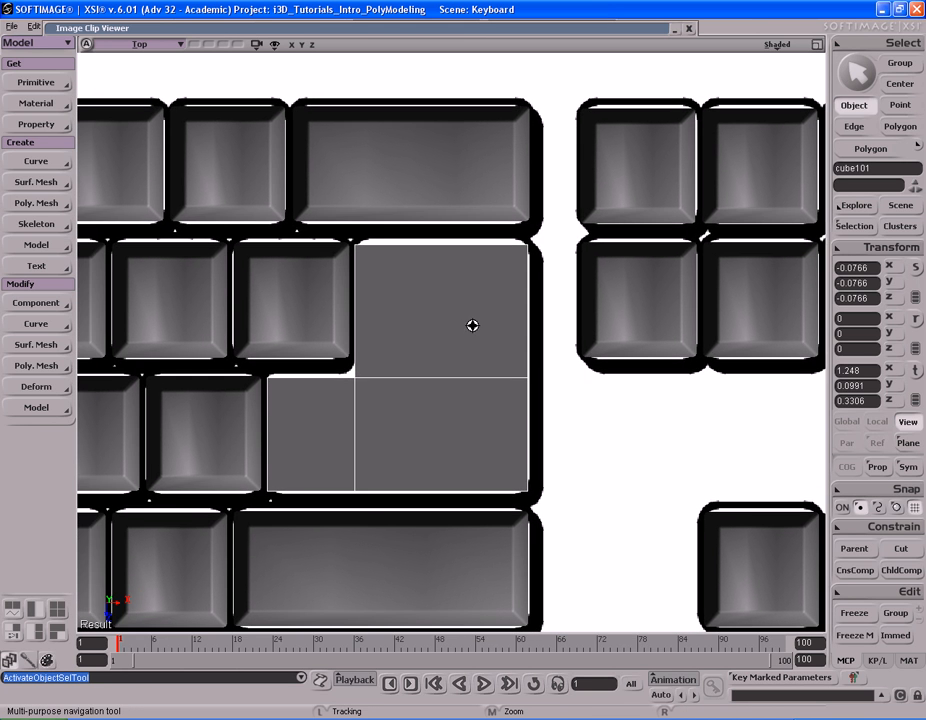
{"action": "key", "text": "space"}
Select all edges of the L-shaped Enter block in the Camera view.
{"action": "key", "text": "F12"}
{"action": "key", "text": "F12"}
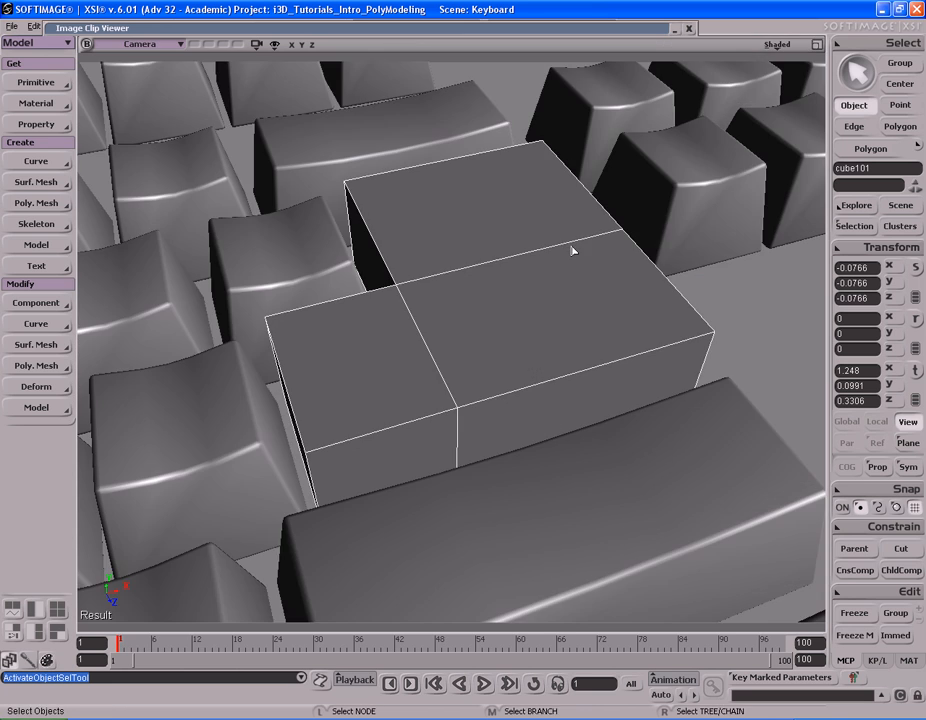
{"action": "key", "text": "s"}
{"action": "right_click_drag", "start_coordinate": [505, 342], "coordinate": [449, 314]}
{"action": "key", "text": "e"}
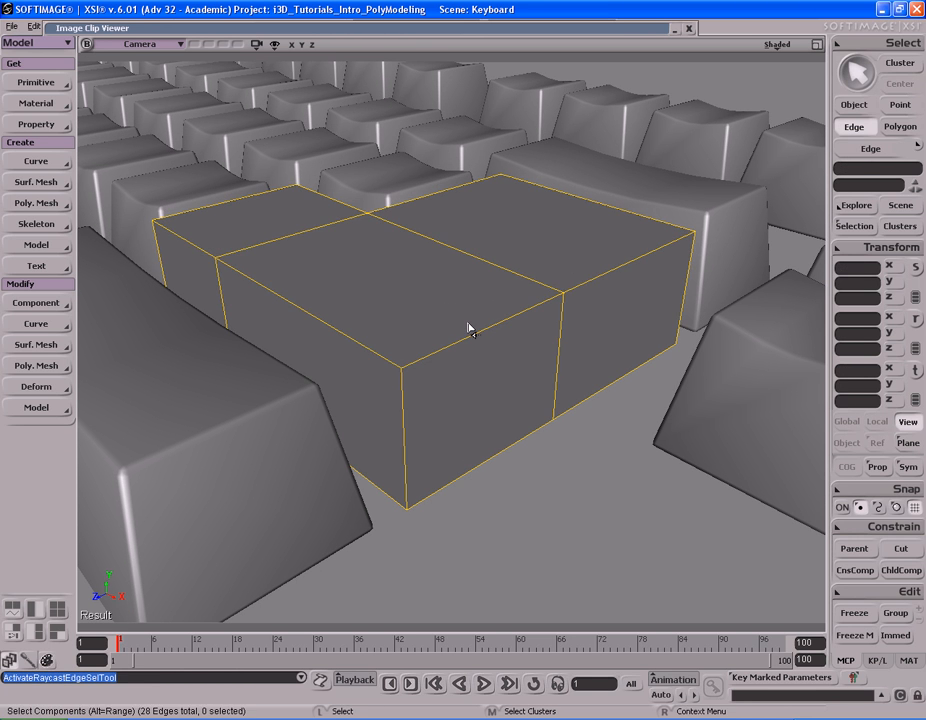
{"action": "key", "text": "ctrl+a"}
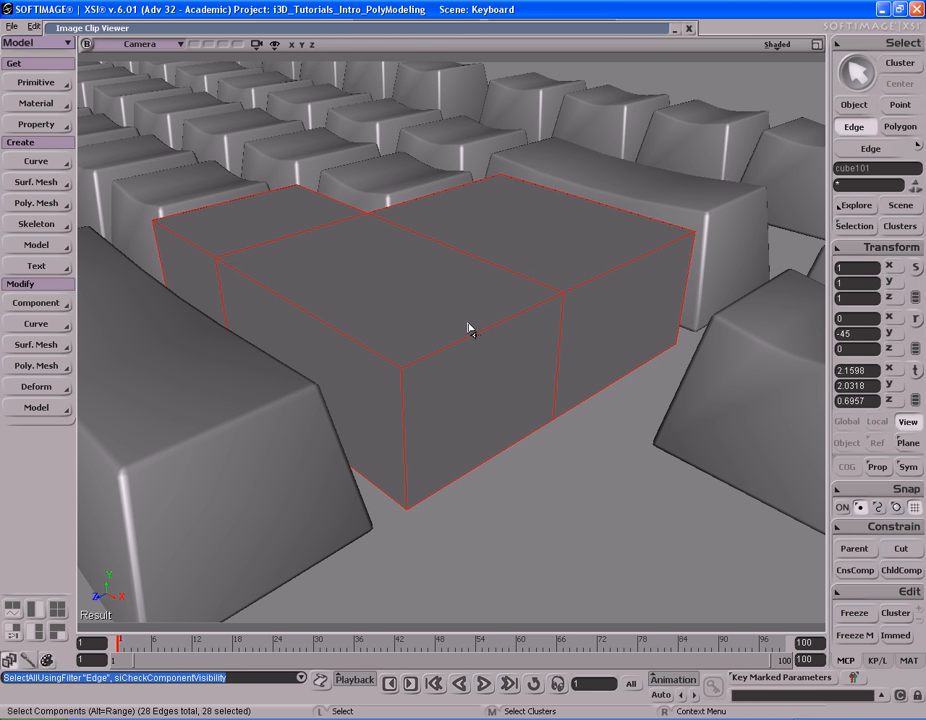
Remove the flat dividing edges across the Enter block's top and sides from the edge selection.
{"action": "left_click", "coordinate": [556, 366], "text": "ctrl+shift"}
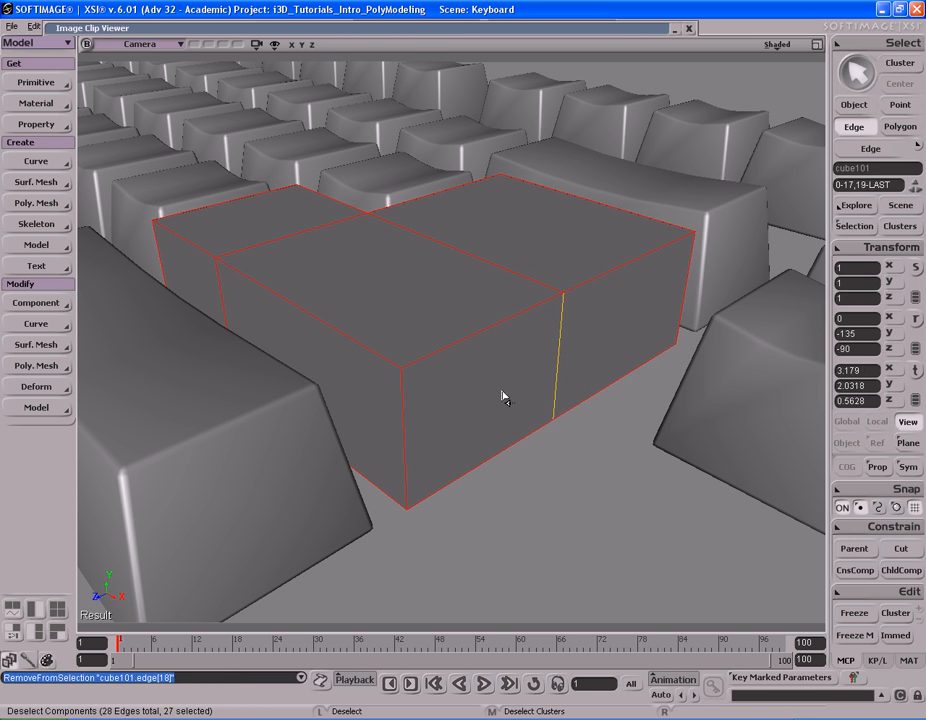
{"action": "left_click", "coordinate": [488, 262], "text": "ctrl+shift"}
{"action": "key", "text": "s"}
{"action": "right_click_drag", "start_coordinate": [486, 270], "coordinate": [533, 300]}
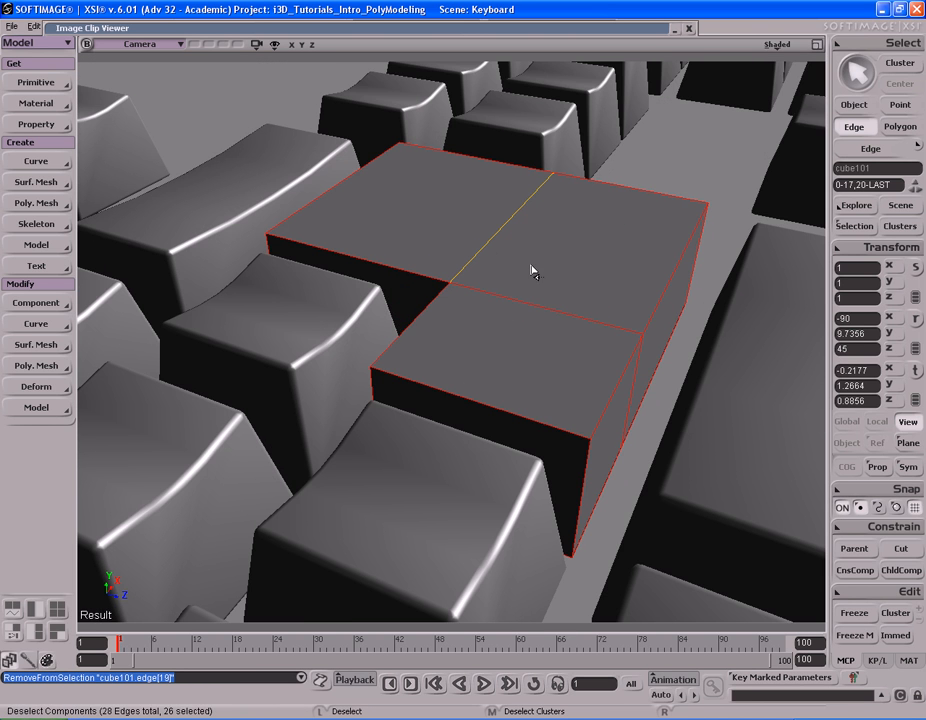
{"action": "left_click", "coordinate": [543, 307], "text": "ctrl+shift"}
{"action": "key", "text": "s"}
{"action": "right_click_drag", "start_coordinate": [587, 354], "coordinate": [527, 231]}
{"action": "left_click", "coordinate": [498, 360], "text": "ctrl+shift"}
{"action": "key", "text": "s"}
{"action": "left_click", "coordinate": [430, 244], "text": "ctrl+shift"}
{"action": "left_click", "coordinate": [545, 326], "text": "ctrl+shift"}
{"action": "key", "text": "s"}
Bevel the Enter block's selected edges with added rounding subdivisions and a bevel distance of 0.138.
{"action": "right_click", "coordinate": [526, 236]}
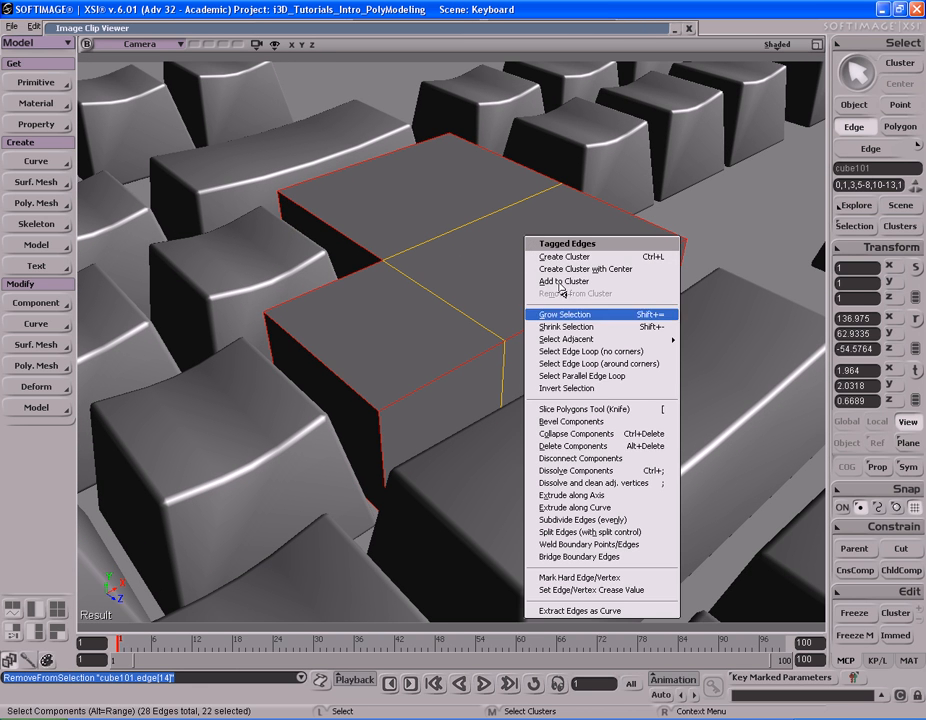
{"action": "left_click", "coordinate": [578, 422]}
{"action": "key", "text": "s"}
{"action": "right_click_drag", "start_coordinate": [579, 426], "coordinate": [420, 290]}
{"action": "left_click", "coordinate": [198, 186]}
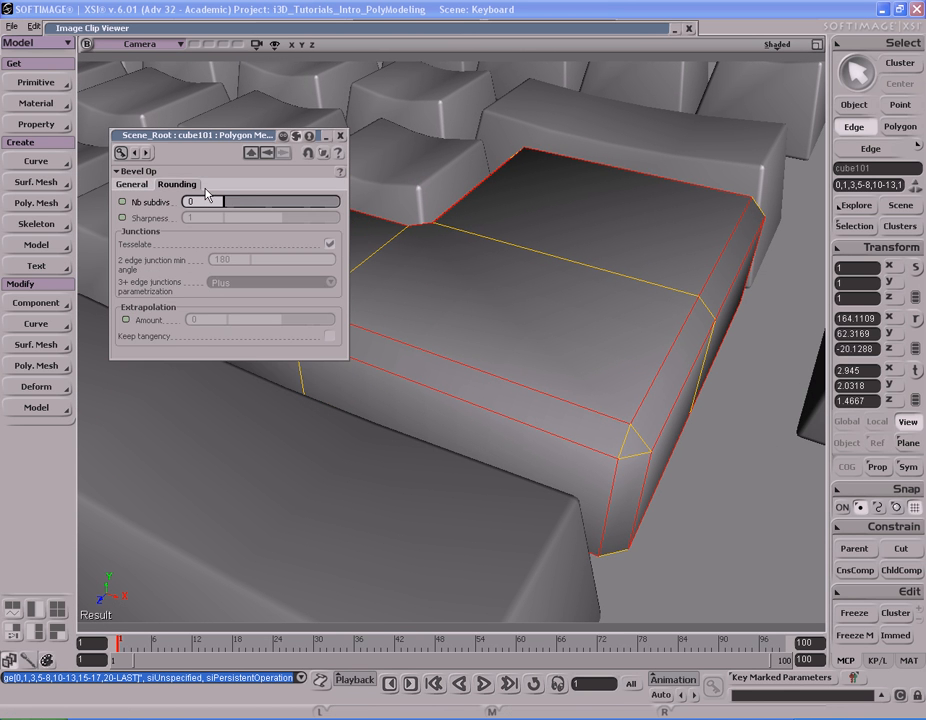
{"action": "left_click_drag", "start_coordinate": [230, 207], "coordinate": [236, 207]}
{"action": "left_click", "coordinate": [135, 185]}
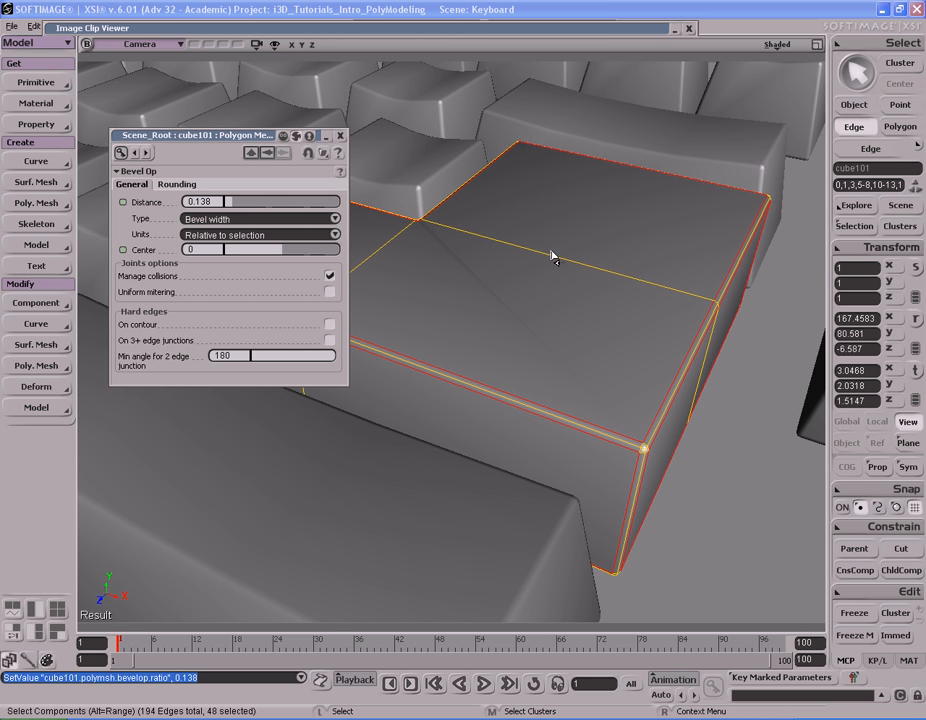
Set the Enter block's bevel distance to 0.164, comparing it with the neighbouring keys in the Top view.
{"action": "key", "text": "F12"}
{"action": "key", "text": "F12"}
{"action": "key", "text": "s"}
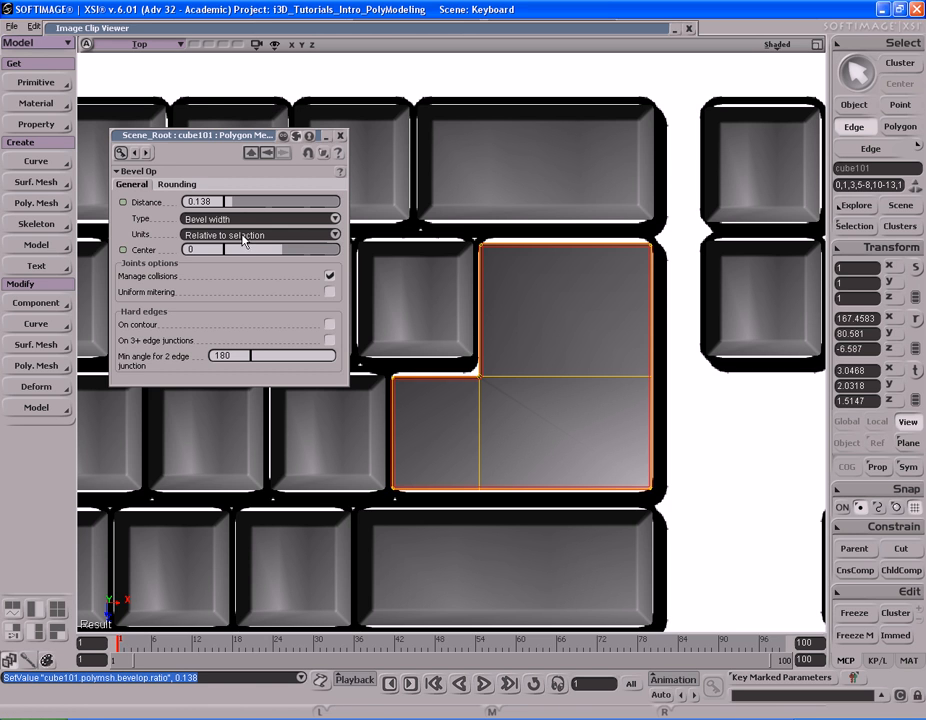
{"action": "left_click_drag", "start_coordinate": [231, 200], "coordinate": [233, 204]}
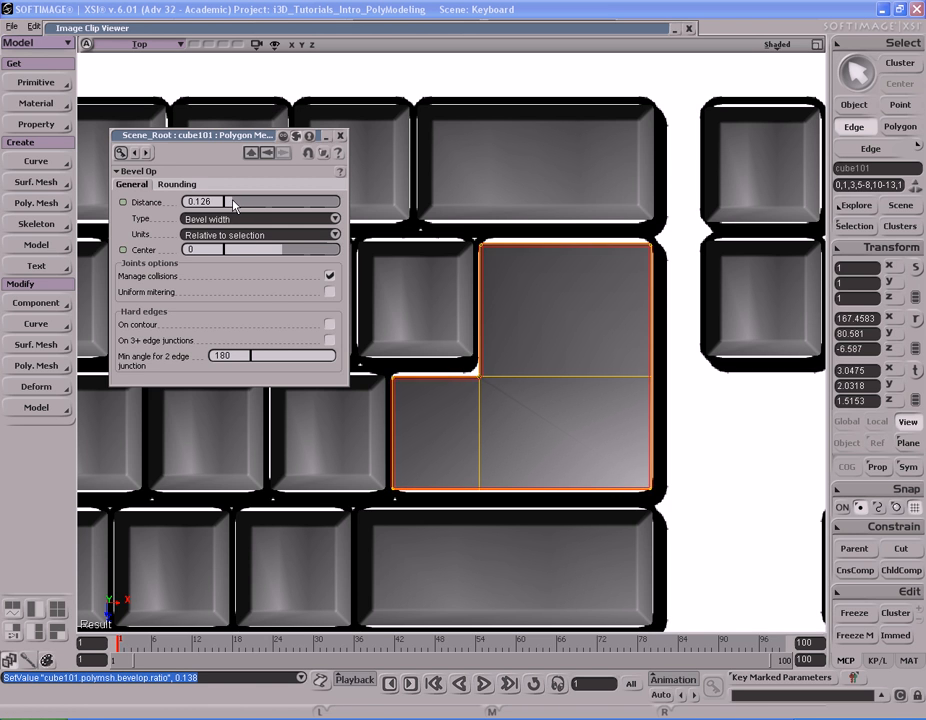
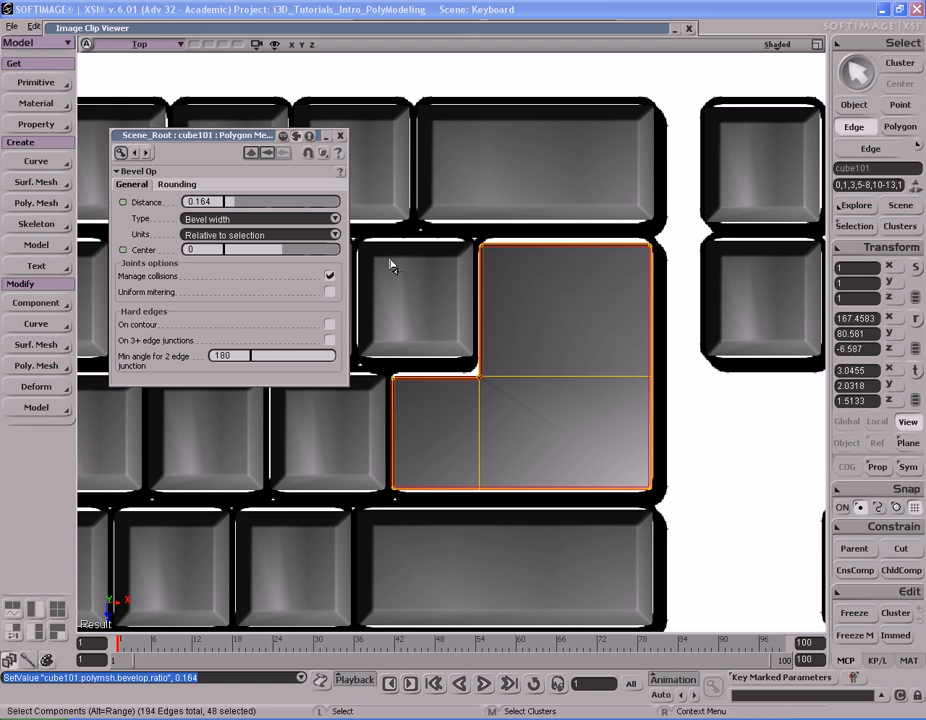
{"action": "key", "text": "s"}
{"action": "left_click_drag", "start_coordinate": [375, 229], "coordinate": [364, 242]}
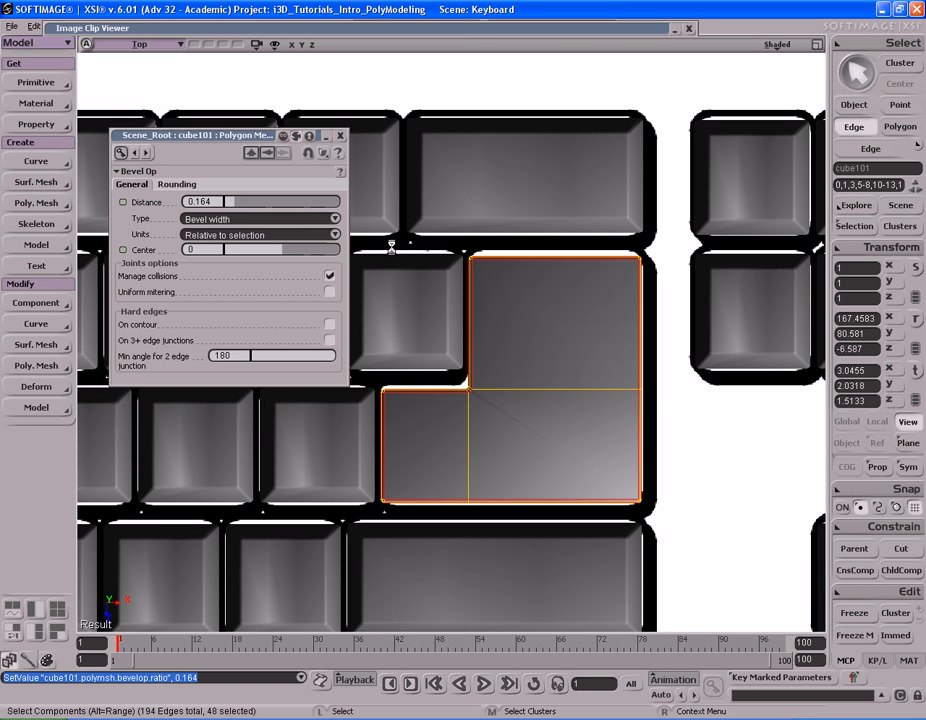
Delete the Bevel Op from the Enter block's operator stack and close its properties.
{"action": "key", "text": "space"}
{"action": "key", "text": "F3"}
{"action": "left_click", "coordinate": [700, 282]}
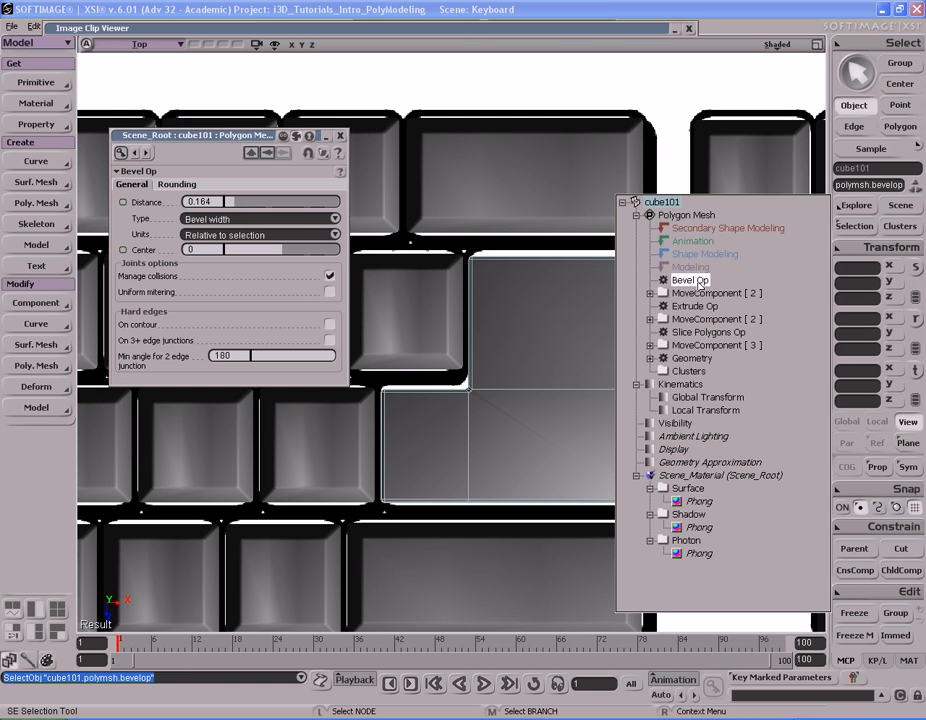
{"action": "key", "text": "Delete"}
{"action": "left_click", "coordinate": [340, 136]}
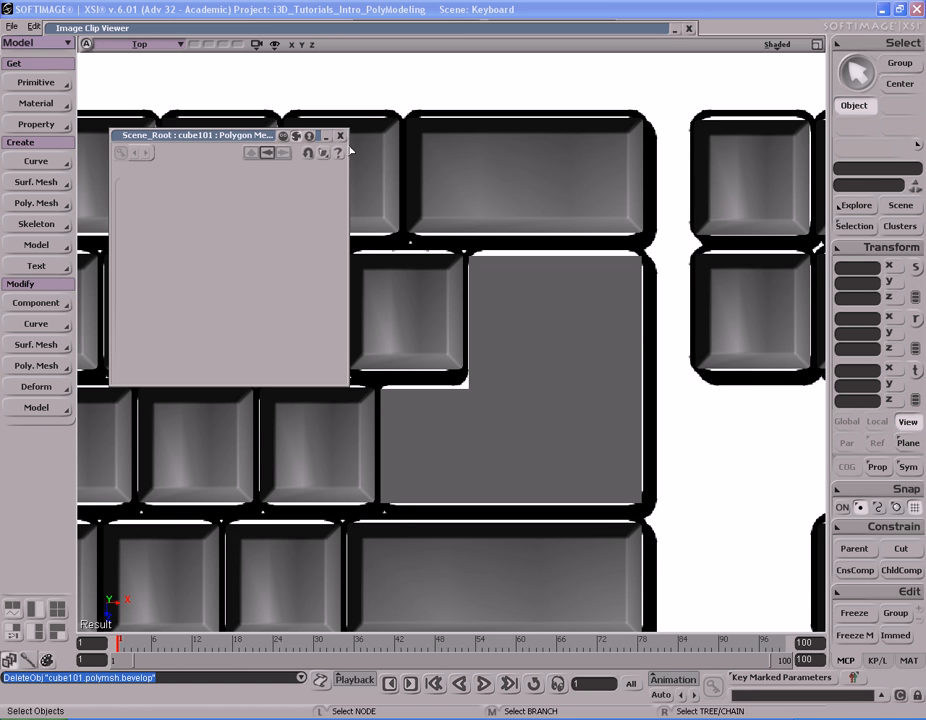
{"action": "key", "text": "s"}
{"action": "left_click_drag", "start_coordinate": [535, 322], "coordinate": [496, 306]}
{"action": "left_click", "coordinate": [340, 136]}
Select the three top polygons of the L-shaped Enter block and show them in the Top view.
{"action": "key", "text": "F12"}
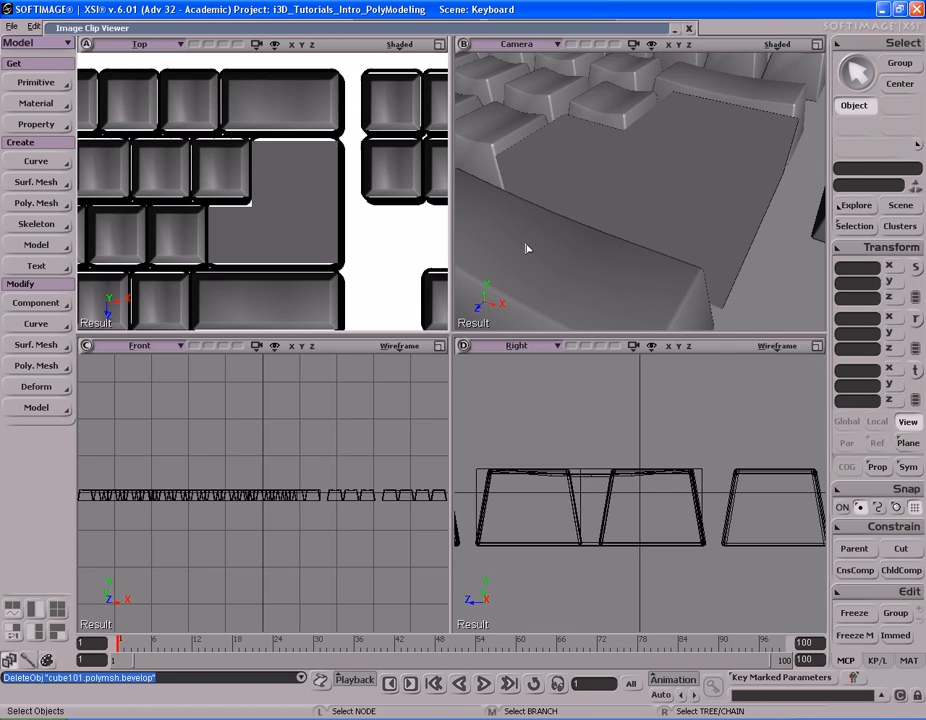
{"action": "key", "text": "F12"}
{"action": "left_click", "coordinate": [507, 268]}
{"action": "key", "text": "s"}
{"action": "right_click_drag", "start_coordinate": [606, 274], "coordinate": [557, 262]}
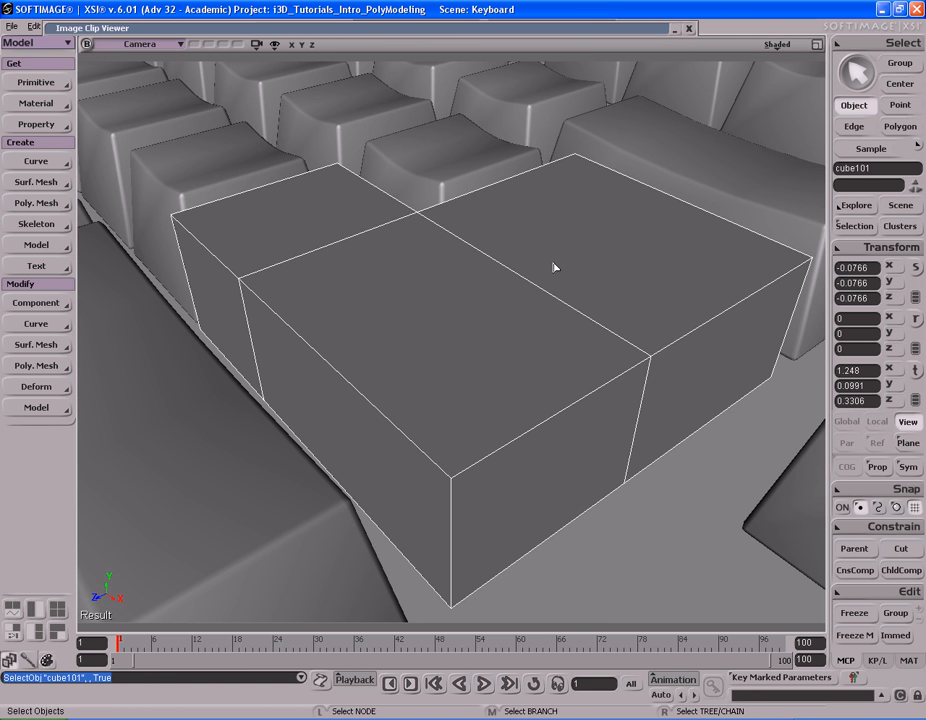
{"action": "key", "text": "u"}
{"action": "key", "text": "s"}
{"action": "middle_click_drag", "start_coordinate": [442, 260], "coordinate": [506, 282]}
{"action": "mouse_move", "coordinate": [506, 282]}
{"action": "left_mouse_down"}
{"action": "mouse_move", "coordinate": [380, 267]}
{"action": "mouse_move", "coordinate": [332, 245]}
{"action": "left_mouse_up"}
{"action": "key", "text": "s"}
{"action": "right_click_drag", "start_coordinate": [332, 245], "coordinate": [481, 312]}
{"action": "key", "text": "F12"}
{"action": "key", "text": "F12"}
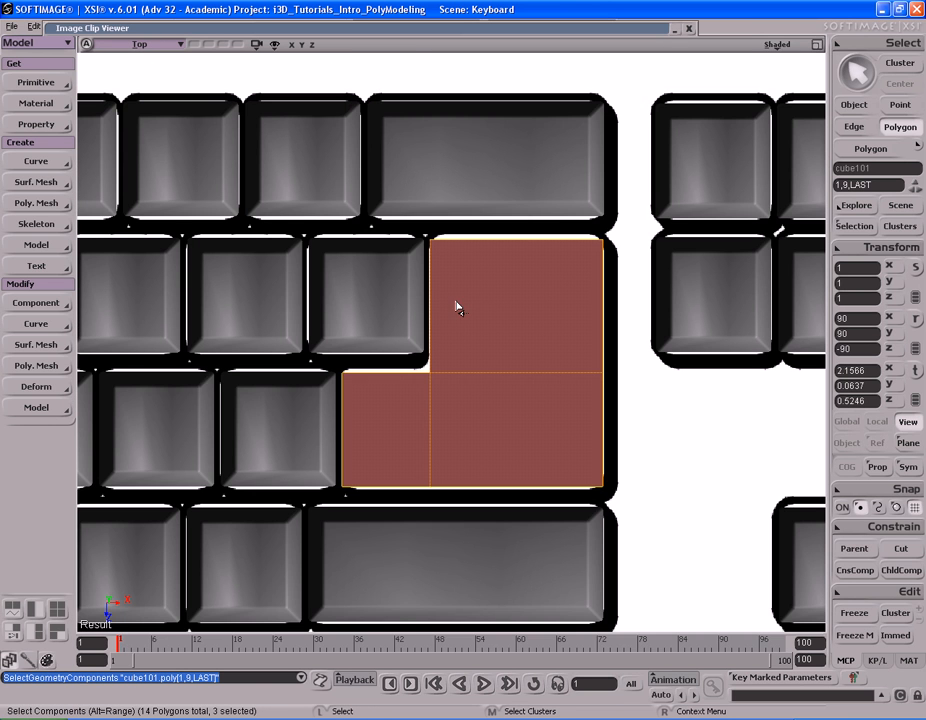
Try to scale the Enter block's three top polygons uniformly inward about their centre, and undo it.
{"action": "key", "text": "c"}
{"action": "key", "text": "x"}
{"action": "key", "text": "s"}
{"action": "middle_click_drag", "start_coordinate": [568, 296], "coordinate": [531, 289]}
{"action": "key", "text": "x"}
{"action": "mouse_move", "coordinate": [531, 289]}
{"action": "left_mouse_down"}
{"action": "mouse_move", "coordinate": [553, 277]}
{"action": "mouse_move", "coordinate": [545, 277]}
{"action": "left_mouse_up"}
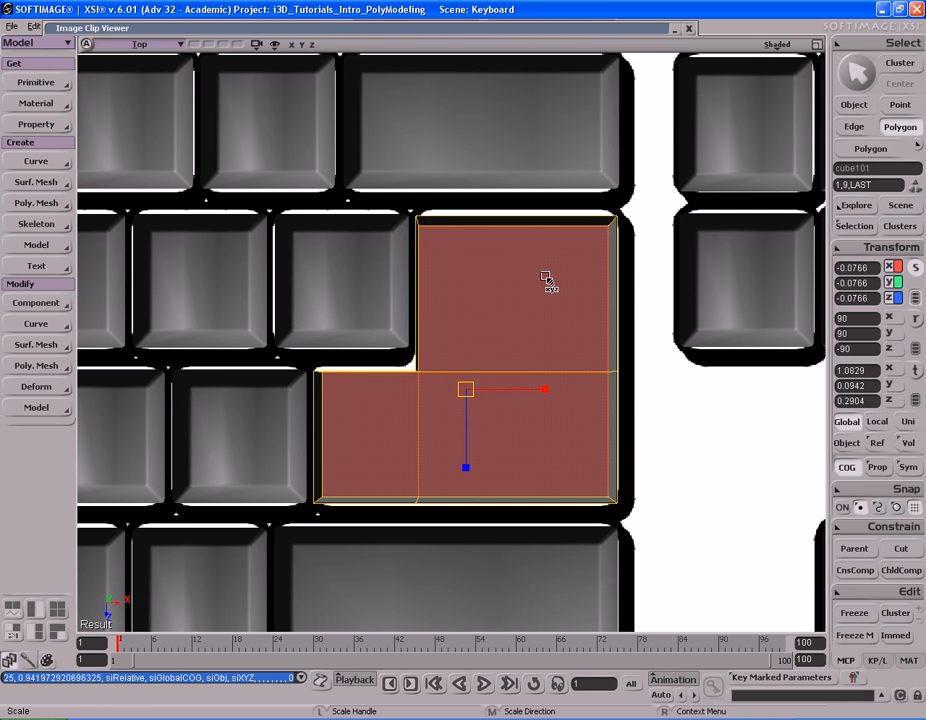
{"action": "key", "text": "ctrl+z"}
Scale the Enter block's three top polygons inward in the Top view, narrowing them further along X.
{"action": "key", "text": "s"}
{"action": "middle_click_drag", "start_coordinate": [545, 277], "coordinate": [534, 278]}
{"action": "left_click_drag", "start_coordinate": [534, 278], "coordinate": [512, 265]}
{"action": "key", "text": "x"}
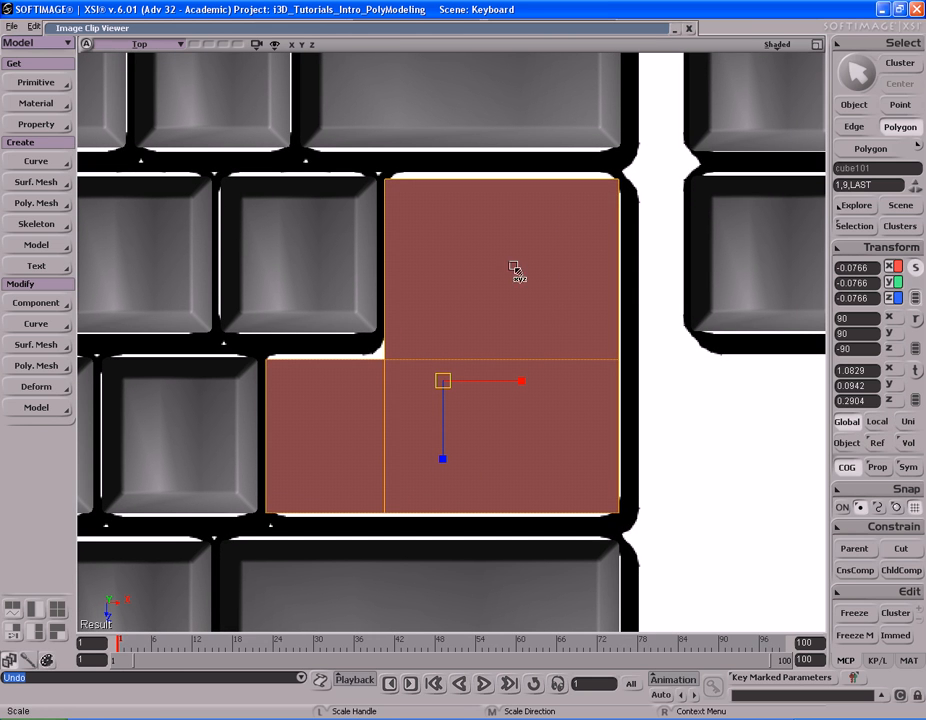
{"action": "left_click_drag", "start_coordinate": [678, 451], "coordinate": [645, 398]}
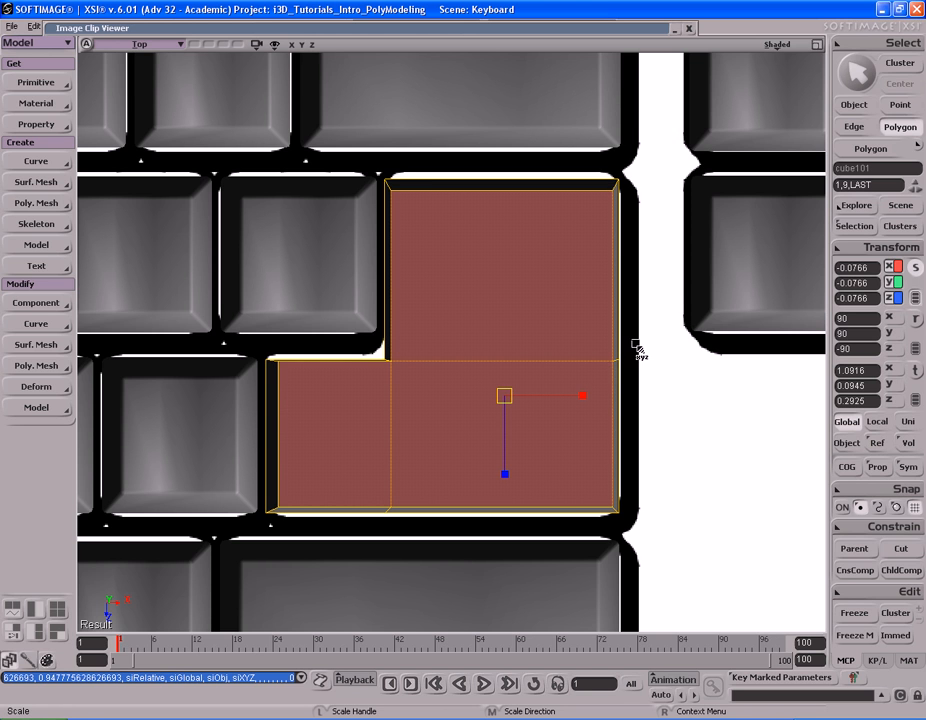
{"action": "left_click_drag", "start_coordinate": [636, 345], "coordinate": [633, 344]}
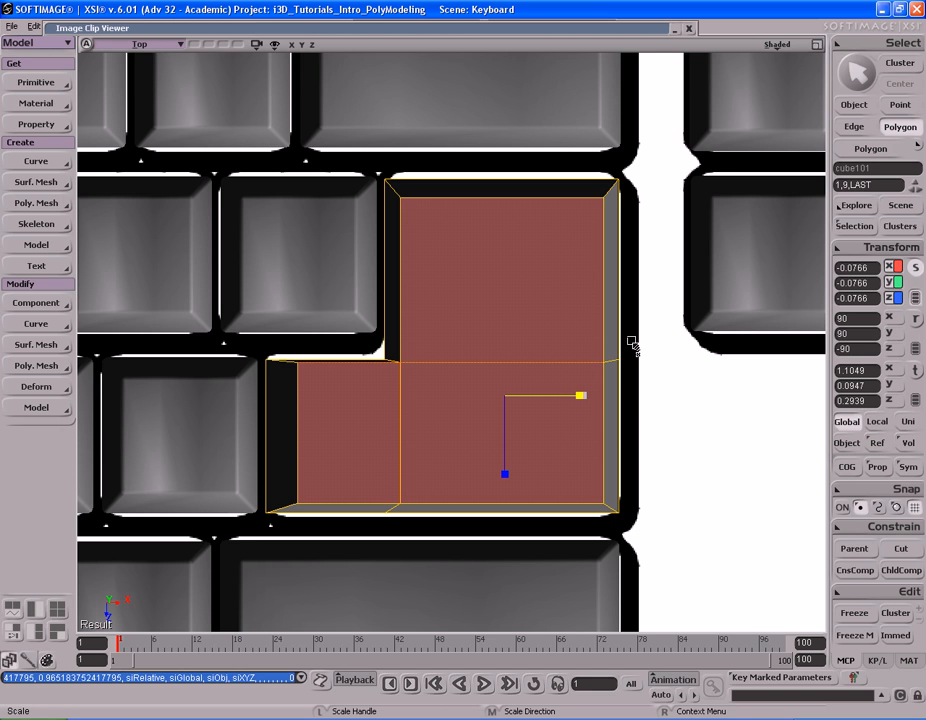
{"action": "left_click_drag", "start_coordinate": [633, 344], "coordinate": [633, 345]}
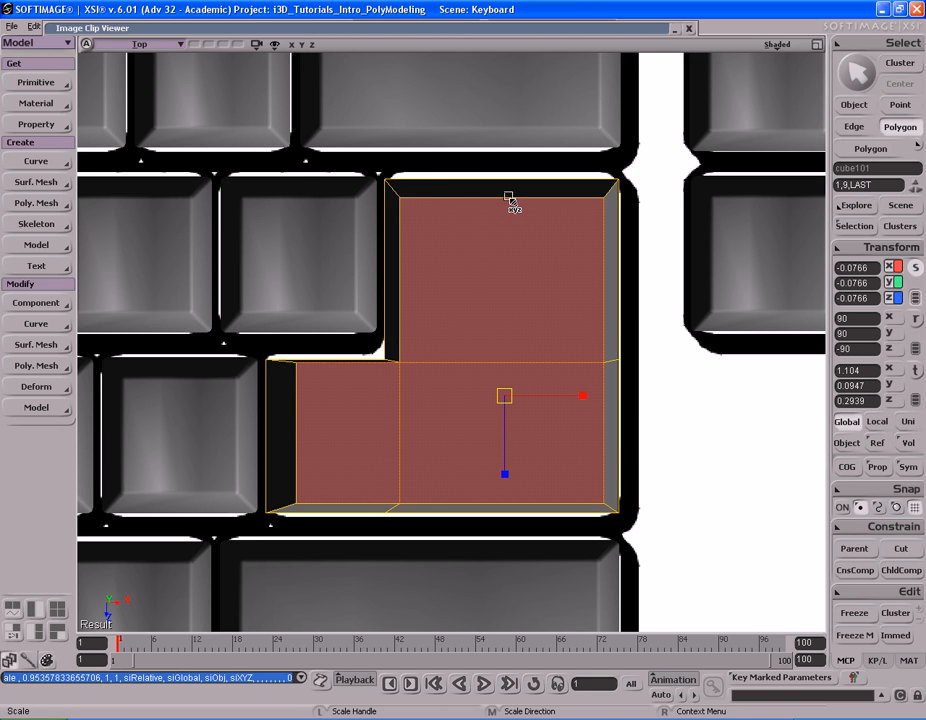
{"action": "left_click_drag", "start_coordinate": [638, 325], "coordinate": [610, 318]}
Move the two front edges of the Enter block's top face inward along Z to widen the front slope.
{"action": "key", "text": "e"}
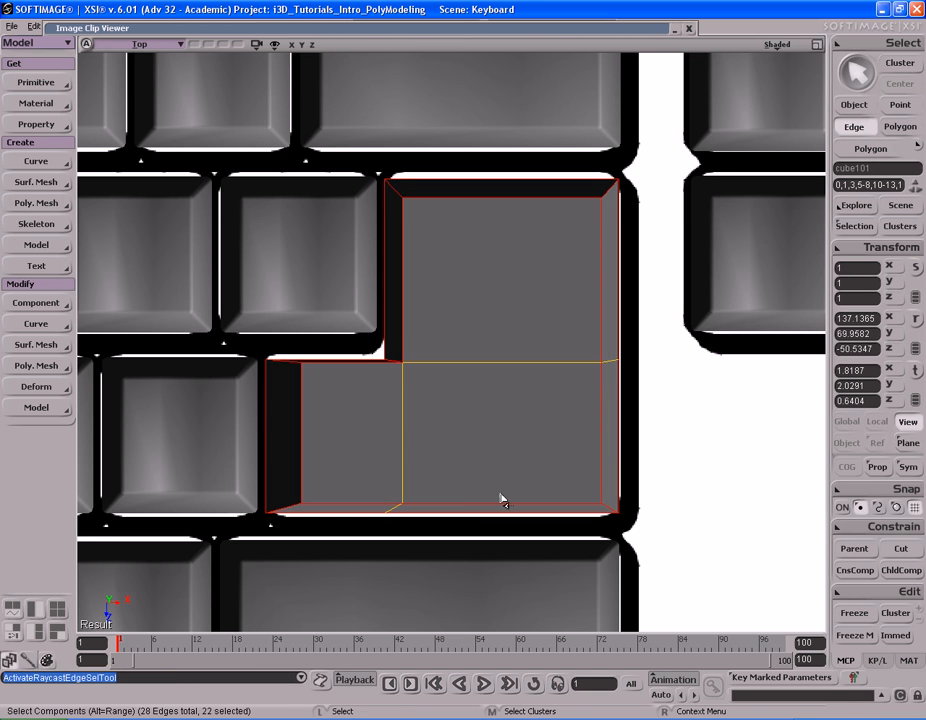
{"action": "left_click", "coordinate": [413, 510]}
{"action": "left_click", "coordinate": [370, 511], "text": "shift"}
{"action": "key", "text": "v"}
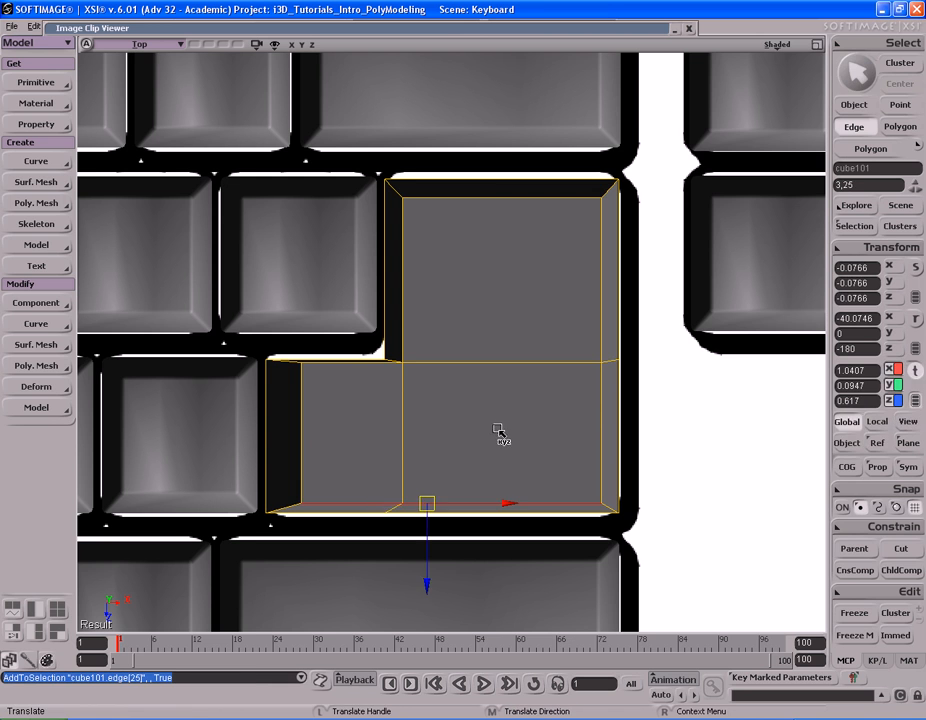
Move the left edge of the top face's lower arm outward along X to narrow its side slope.
{"action": "left_click", "coordinate": [296, 407]}
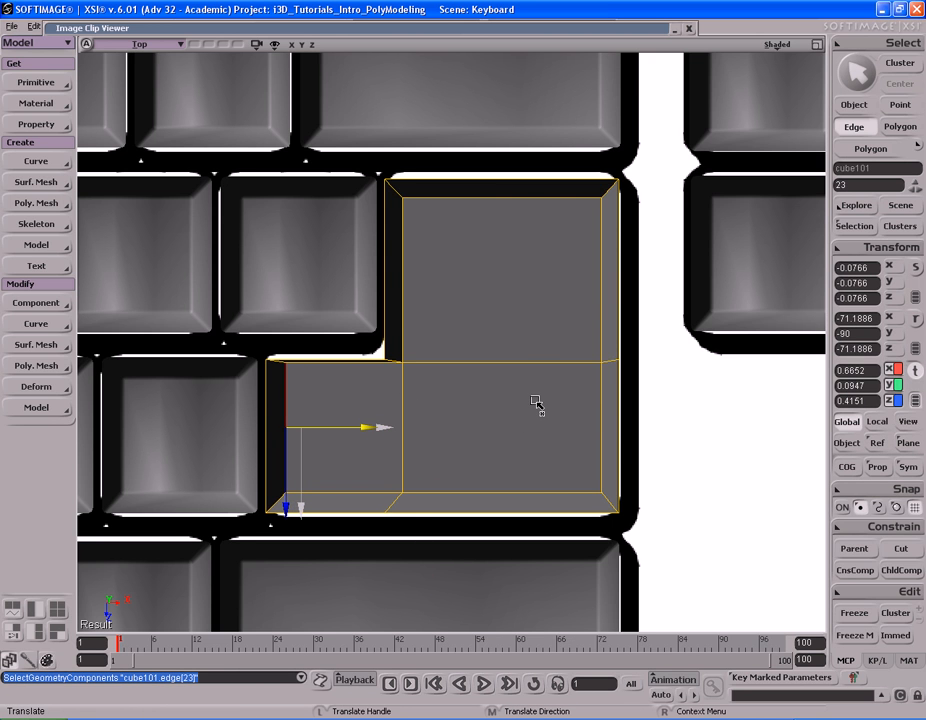
{"action": "middle_click_drag", "start_coordinate": [540, 402], "coordinate": [539, 402]}
{"action": "key", "text": "i"}
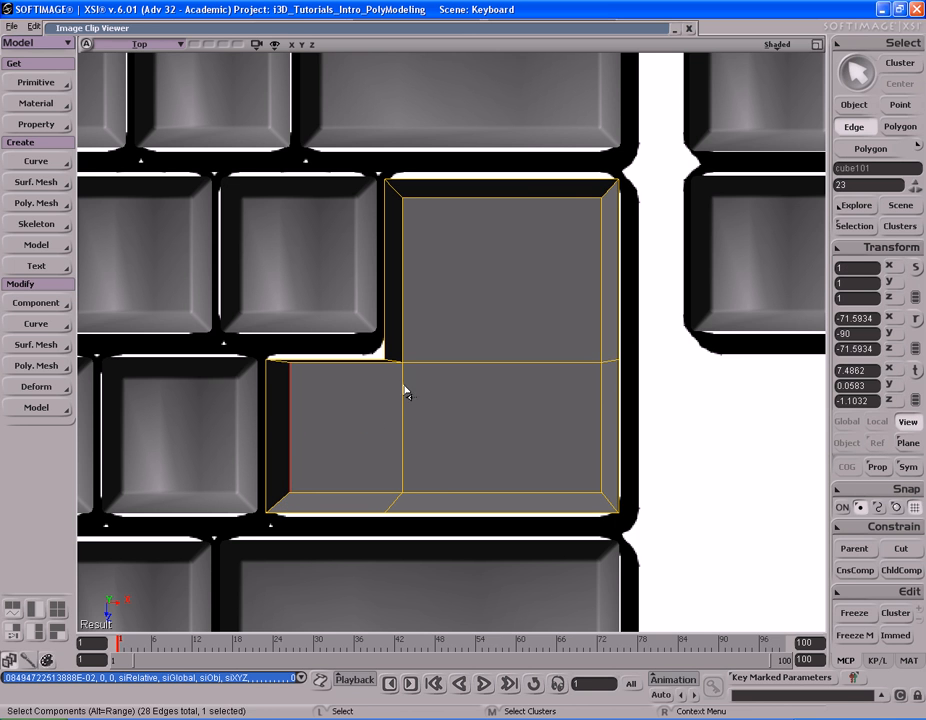
Move the two edges across the top face at the L's inner corner along Z toward the front.
{"action": "scroll", "coordinate": [488, 403], "scroll_direction": "up", "scroll_amount": 3}
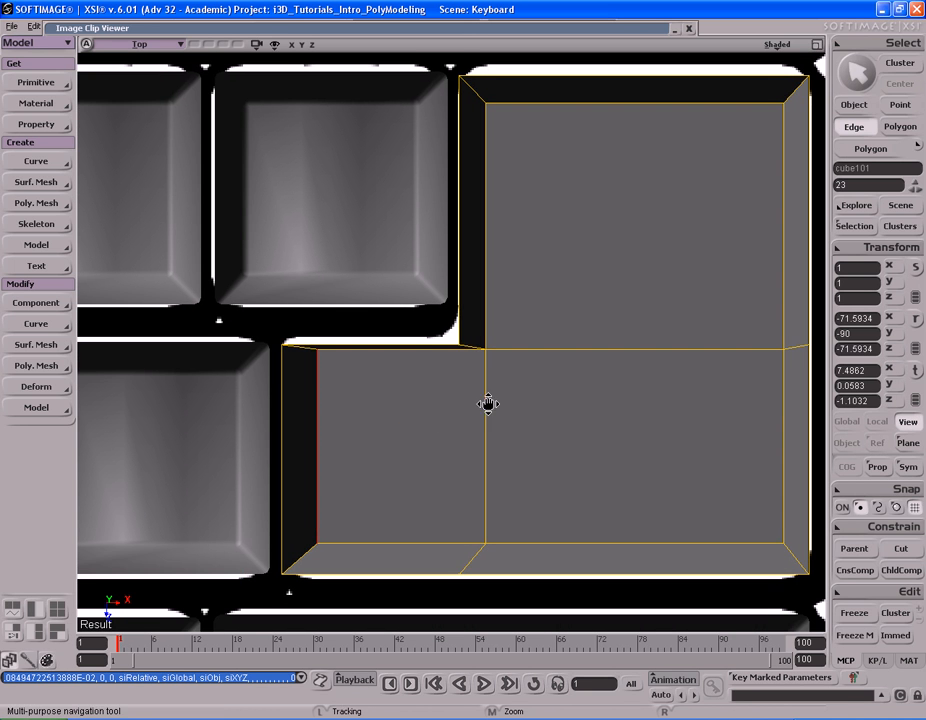
{"action": "left_click", "coordinate": [440, 352]}
{"action": "scroll", "coordinate": [455, 360], "scroll_direction": "down", "scroll_amount": 2}
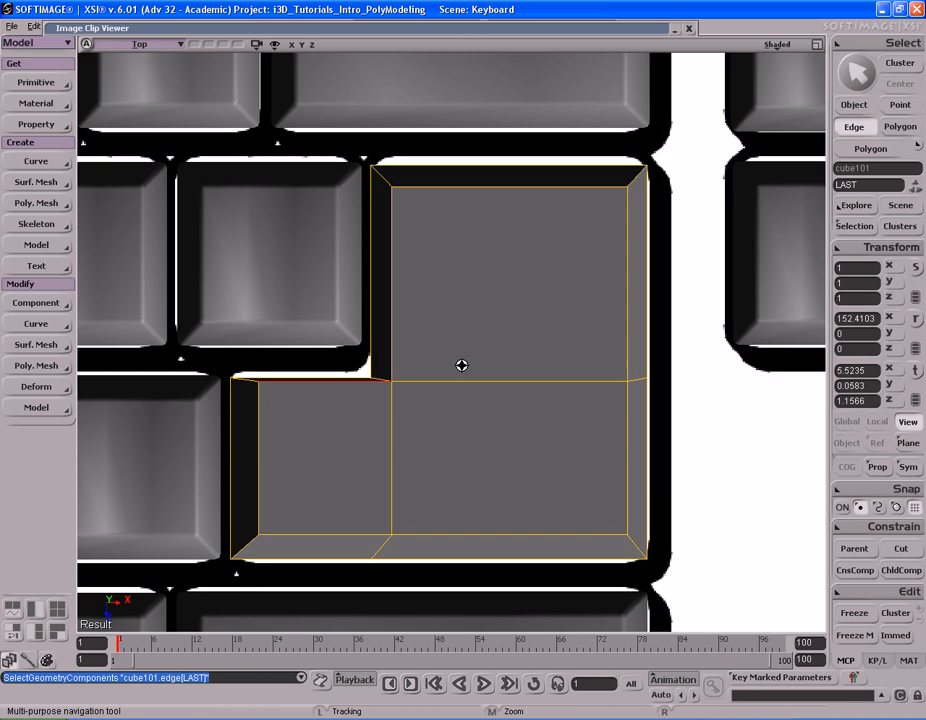
{"action": "left_click", "coordinate": [504, 408], "text": "shift"}
{"action": "key", "text": "v"}
{"action": "middle_click_drag", "start_coordinate": [525, 265], "coordinate": [518, 285]}
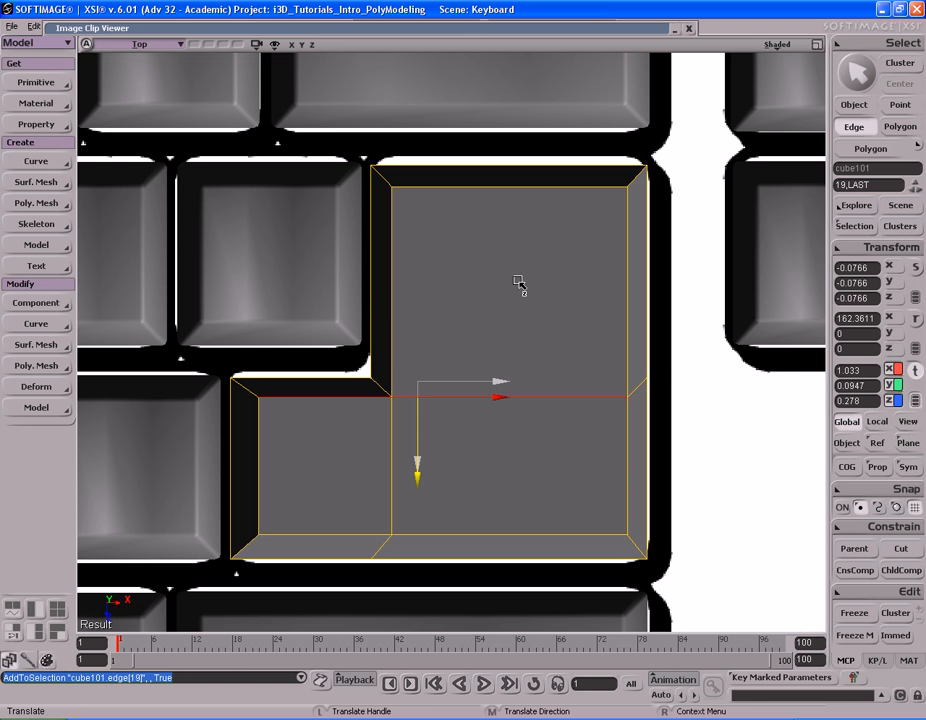
Move the selected cross edge at the L's inner corner along Z and show the Enter block in the Camera view.
{"action": "mouse_move", "coordinate": [518, 285]}
{"action": "middle_mouse_down"}
{"action": "mouse_move", "coordinate": [514, 328]}
{"action": "mouse_move", "coordinate": [504, 289]}
{"action": "mouse_move", "coordinate": [512, 302]}
{"action": "middle_mouse_up"}
{"action": "key", "text": "s"}
{"action": "key", "text": "space"}
{"action": "key", "text": "s"}
{"action": "key", "text": "F12"}
{"action": "key", "text": "F12"}
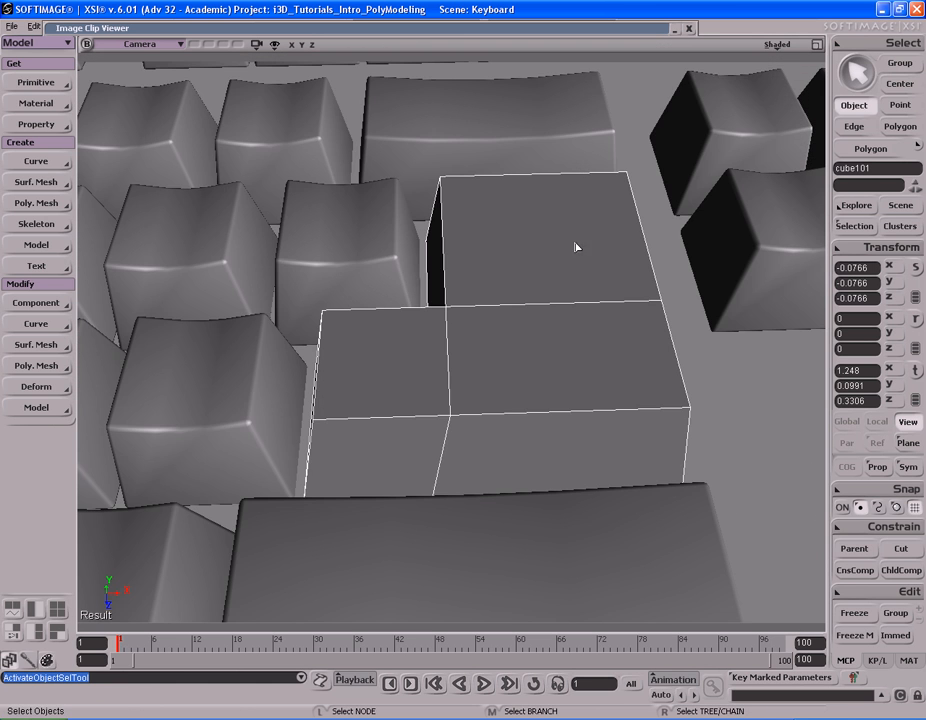
Select all edges of the Enter block except the inner dividing edges that cross its flat top, side and bottom faces.
{"action": "key", "text": "s"}
{"action": "right_click_drag", "start_coordinate": [556, 310], "coordinate": [593, 370]}
{"action": "key", "text": "e"}
{"action": "key", "text": "s"}
{"action": "key", "text": "ctrl+a"}
{"action": "key", "text": "s"}
{"action": "left_click", "coordinate": [461, 318], "text": "ctrl+shift"}
{"action": "key", "text": "s"}
{"action": "right_click_drag", "start_coordinate": [507, 400], "coordinate": [502, 335]}
{"action": "left_click", "coordinate": [519, 310], "text": "ctrl+shift"}
{"action": "key", "text": "s"}
{"action": "left_click", "coordinate": [529, 353], "text": "ctrl+shift"}
{"action": "left_click", "coordinate": [541, 399], "text": "ctrl+shift"}
{"action": "key", "text": "s"}
{"action": "right_click_drag", "start_coordinate": [541, 399], "coordinate": [612, 267]}
{"action": "left_click", "coordinate": [502, 296], "text": "ctrl+shift"}
{"action": "key", "text": "s"}
{"action": "key", "text": "space"}
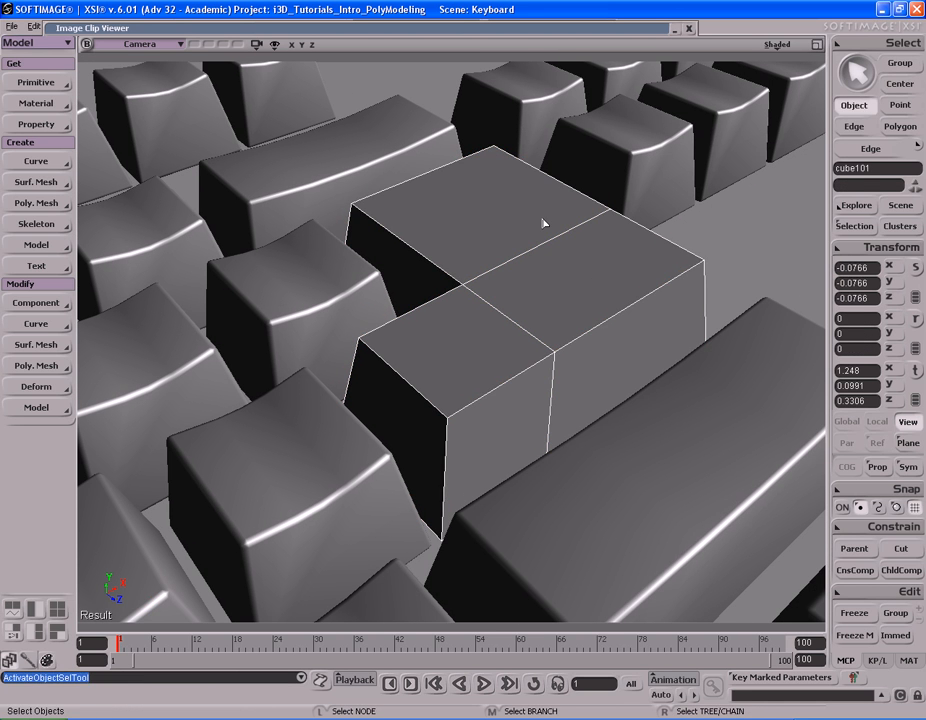
Bevel the selected Enter block edges, adjusting the bevel's rounding and setting its distance to 0.164.
{"action": "key", "text": "e"}
{"action": "right_click", "coordinate": [553, 252]}
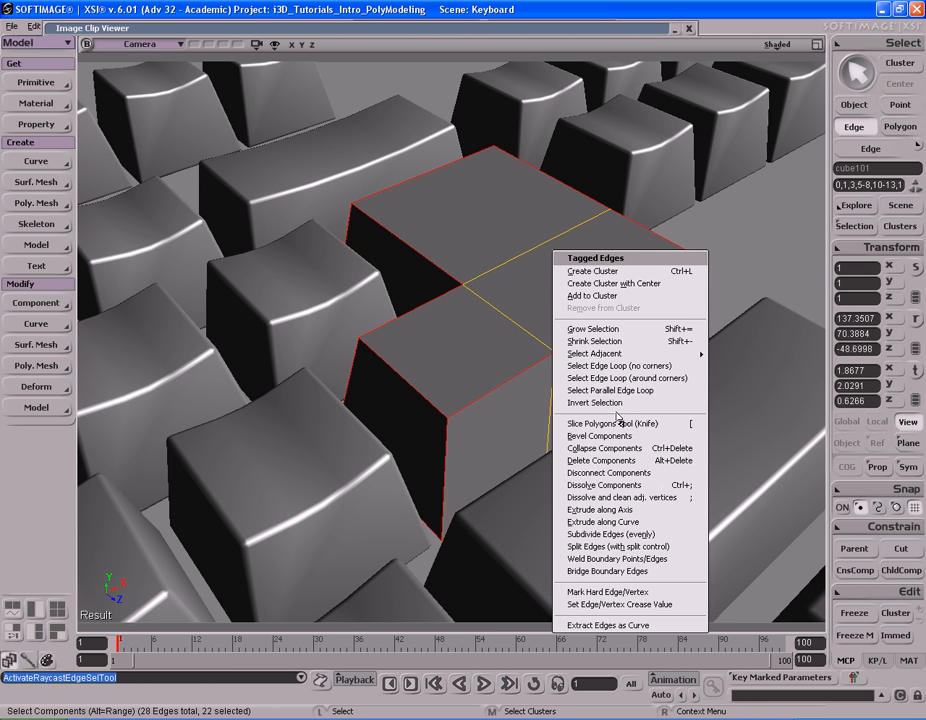
{"action": "left_click", "coordinate": [626, 443]}
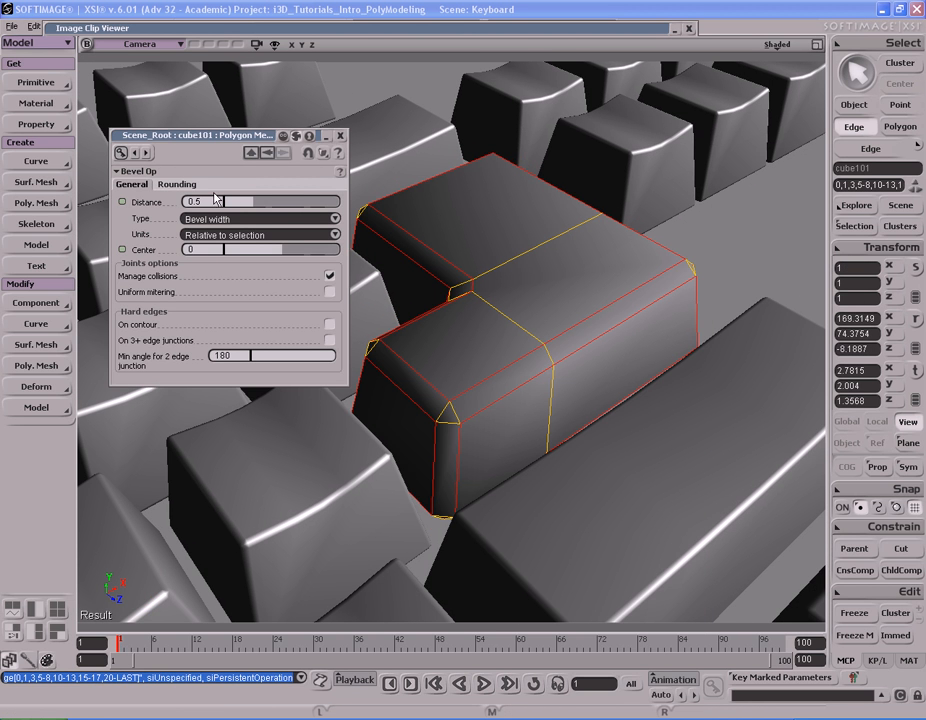
{"action": "left_click", "coordinate": [178, 186]}
{"action": "left_click_drag", "start_coordinate": [236, 201], "coordinate": [236, 207]}
{"action": "left_click", "coordinate": [134, 185]}
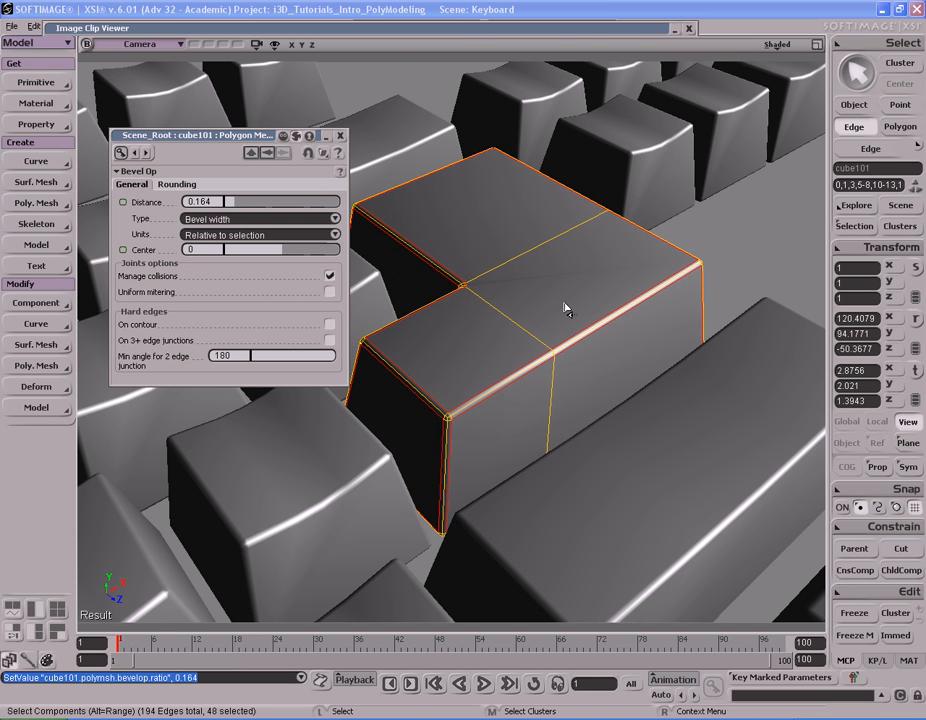
Set the bevel distance to 0.214 against the neighbouring keys in the Top view and render-preview the lower arm.
{"action": "key", "text": "F12"}
{"action": "key", "text": "F12"}
{"action": "key", "text": "s"}
{"action": "left_click_drag", "start_coordinate": [384, 269], "coordinate": [564, 292]}
{"action": "left_click_drag", "start_coordinate": [236, 207], "coordinate": [240, 208]}
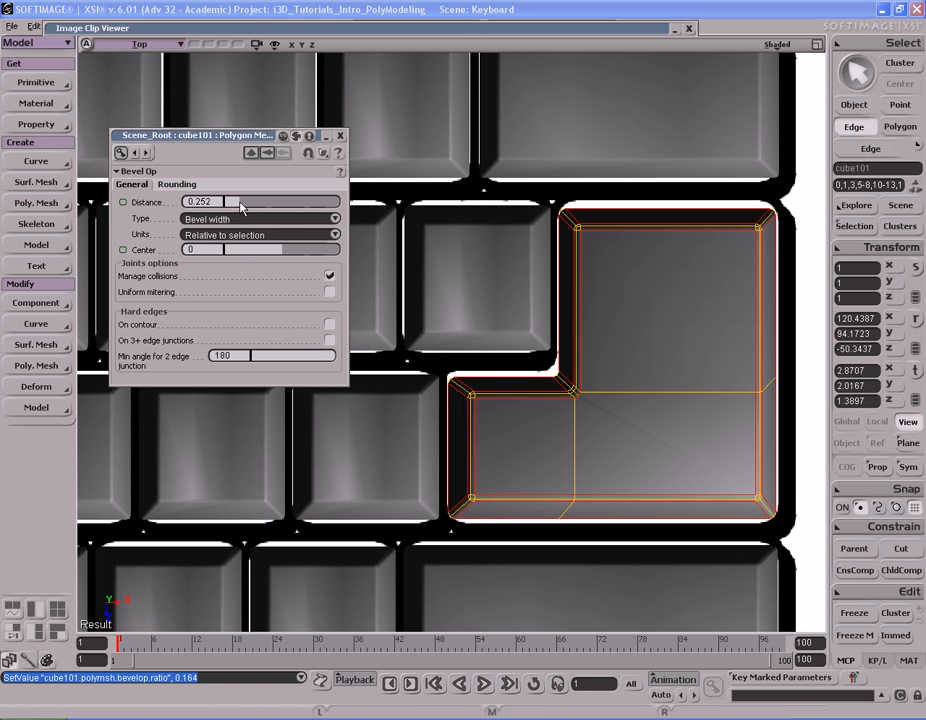
{"action": "key", "text": "q"}
{"action": "mouse_move", "coordinate": [390, 330]}
{"action": "left_mouse_down"}
{"action": "mouse_move", "coordinate": [490, 465]}
{"action": "mouse_move", "coordinate": [545, 515]}
{"action": "left_mouse_up"}
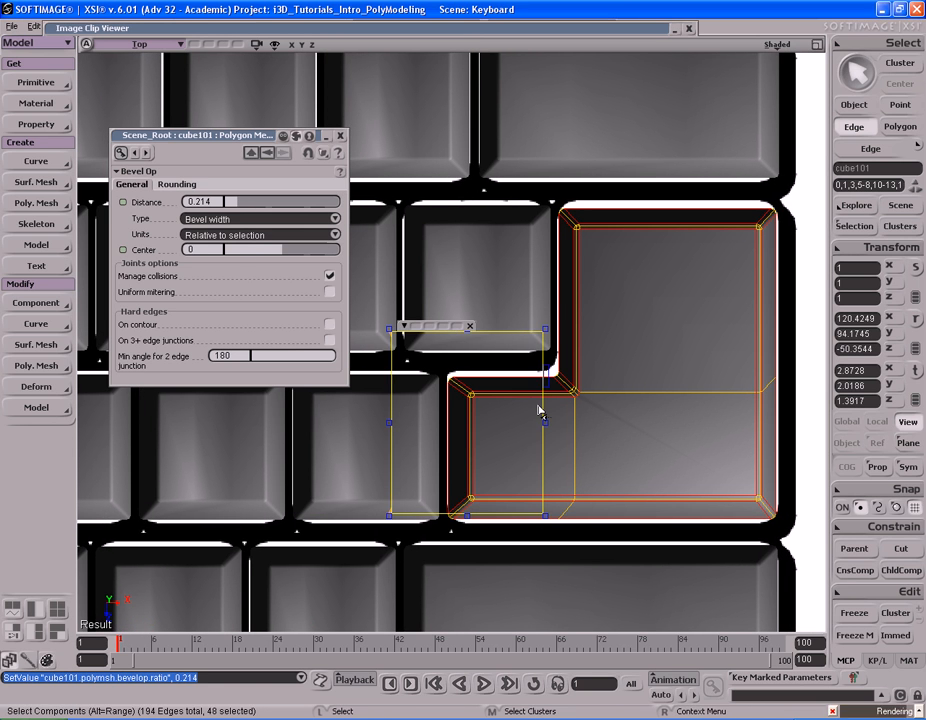
{"action": "key", "text": "q"}
{"action": "middle_click", "coordinate": [599, 429]}
Reduce the Enter key's bevel distance to 0.189 and close the bevel properties.
{"action": "key", "text": "q"}
{"action": "mouse_move", "coordinate": [482, 176]}
{"action": "left_mouse_down"}
{"action": "mouse_move", "coordinate": [717, 300]}
{"action": "mouse_move", "coordinate": [683, 309]}
{"action": "mouse_move", "coordinate": [709, 311]}
{"action": "left_mouse_up"}
{"action": "key", "text": "s"}
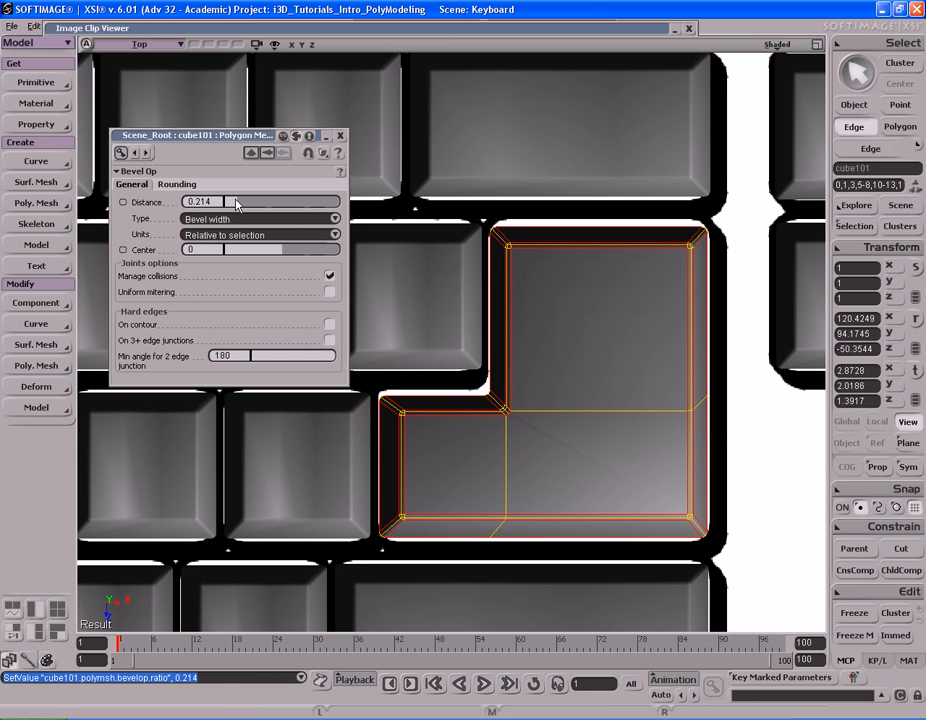
{"action": "left_click_drag", "start_coordinate": [238, 205], "coordinate": [237, 204]}
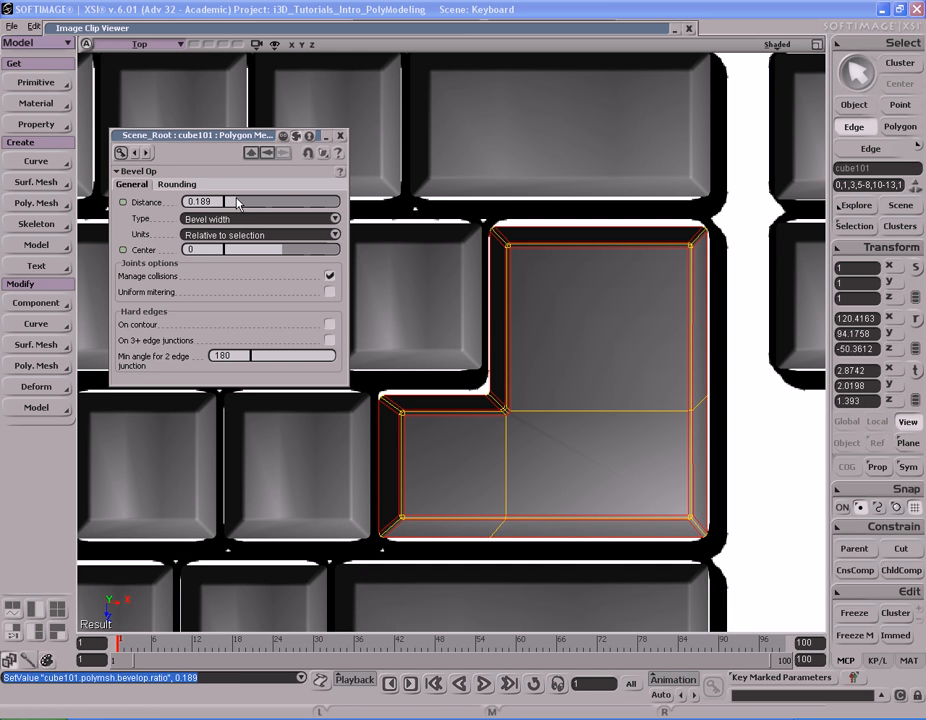
{"action": "left_click", "coordinate": [340, 135]}
Move all points along the Enter key's back side slightly backward along Z in the Top view.
{"action": "key", "text": "space"}
{"action": "scroll", "coordinate": [480, 325], "scroll_direction": "down", "scroll_amount": 2}
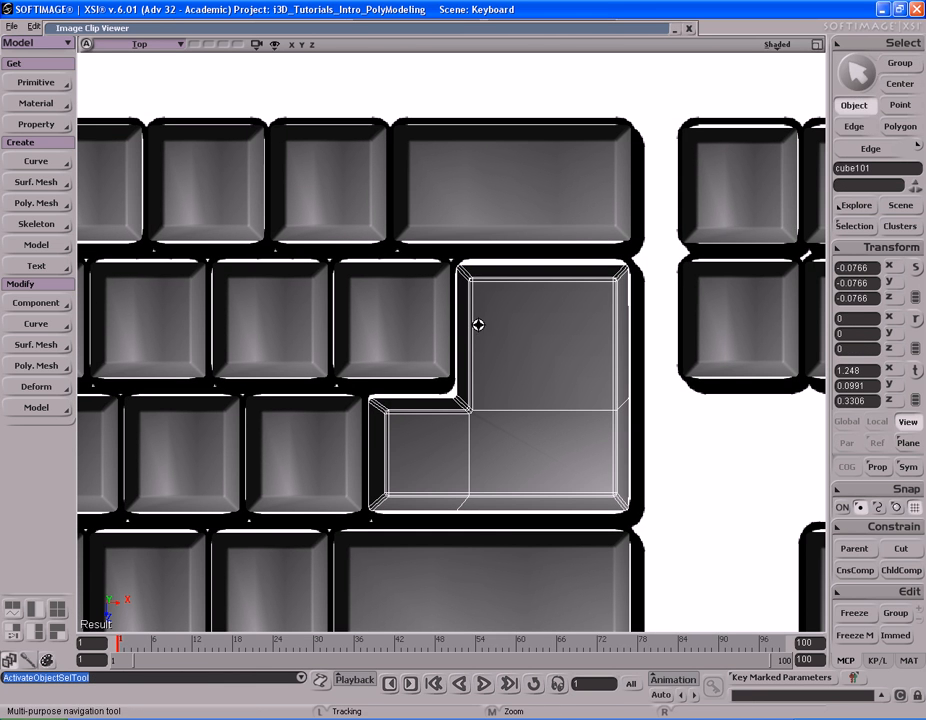
{"action": "key", "text": "t"}
{"action": "key", "text": "s"}
{"action": "scroll", "coordinate": [461, 302], "scroll_direction": "up", "scroll_amount": 2}
{"action": "left_click_drag", "start_coordinate": [538, 302], "coordinate": [455, 302]}
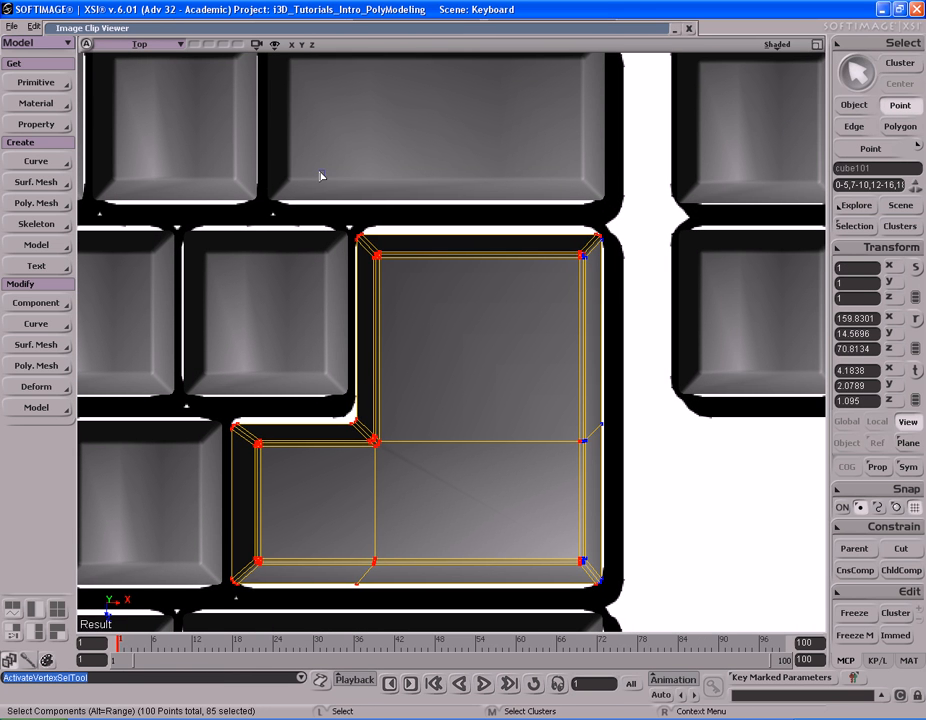
{"action": "left_click_drag", "start_coordinate": [319, 172], "coordinate": [641, 298]}
{"action": "key", "text": "v"}
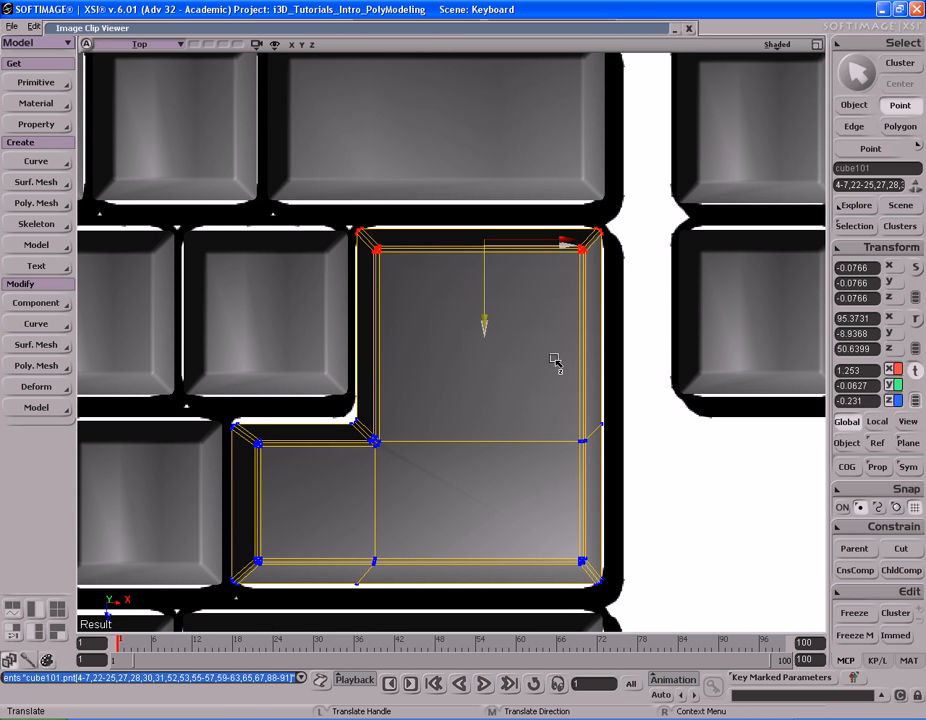
{"action": "middle_click_drag", "start_coordinate": [555, 362], "coordinate": [555, 363]}
Move the row of points along the Enter key's front side slightly forward along Z.
{"action": "key", "text": "s"}
{"action": "left_click_drag", "start_coordinate": [496, 444], "coordinate": [554, 316]}
{"action": "key", "text": "t"}
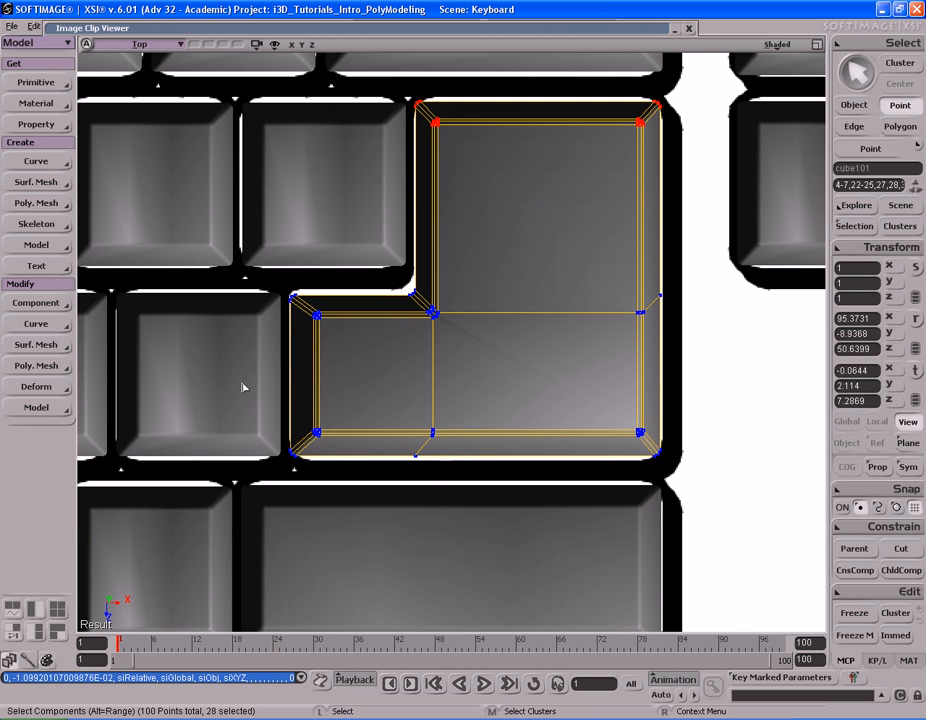
{"action": "left_click_drag", "start_coordinate": [580, 450], "coordinate": [719, 480]}
{"action": "key", "text": "v"}
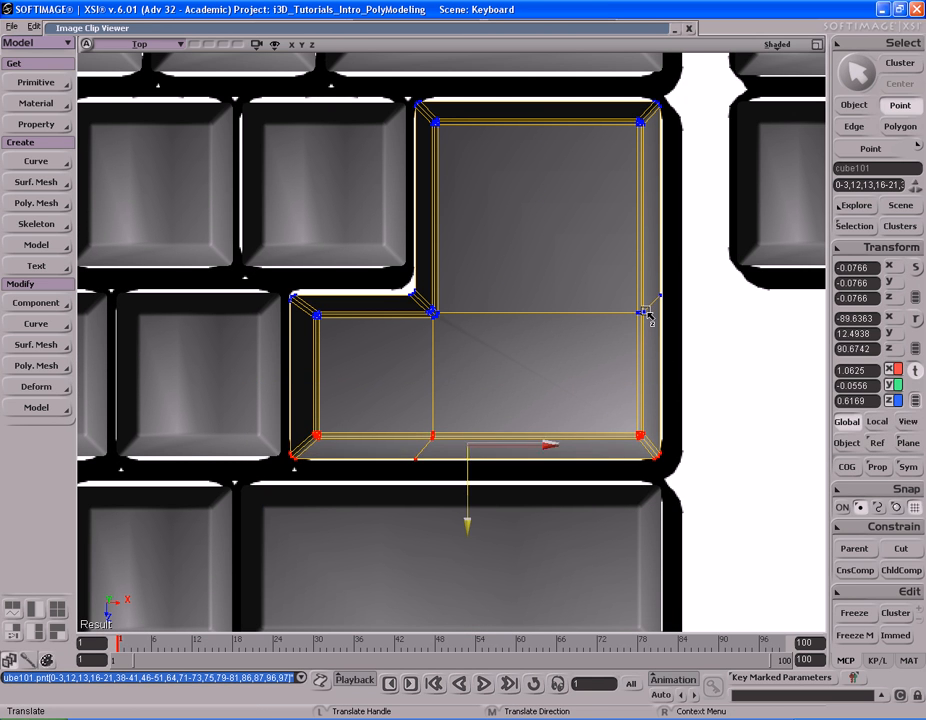
{"action": "key", "text": "t"}
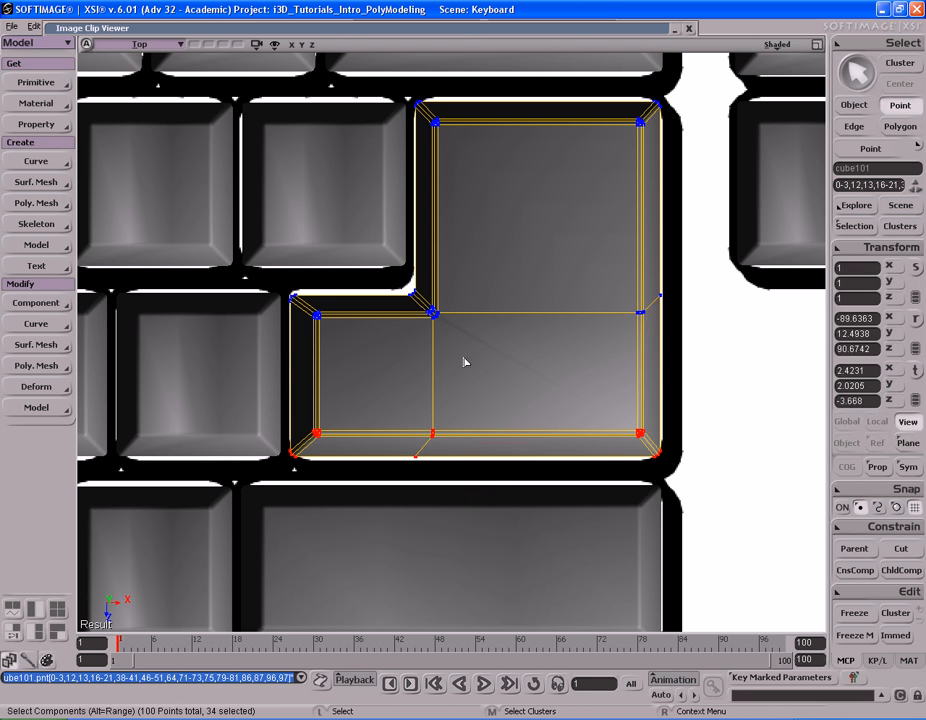
Move the points along the lower arm's back side, including the L's inner corner, slightly backward along Z.
{"action": "left_click_drag", "start_coordinate": [544, 349], "coordinate": [544, 349]}
{"action": "key", "text": "v"}
{"action": "middle_click_drag", "start_coordinate": [533, 388], "coordinate": [535, 386]}
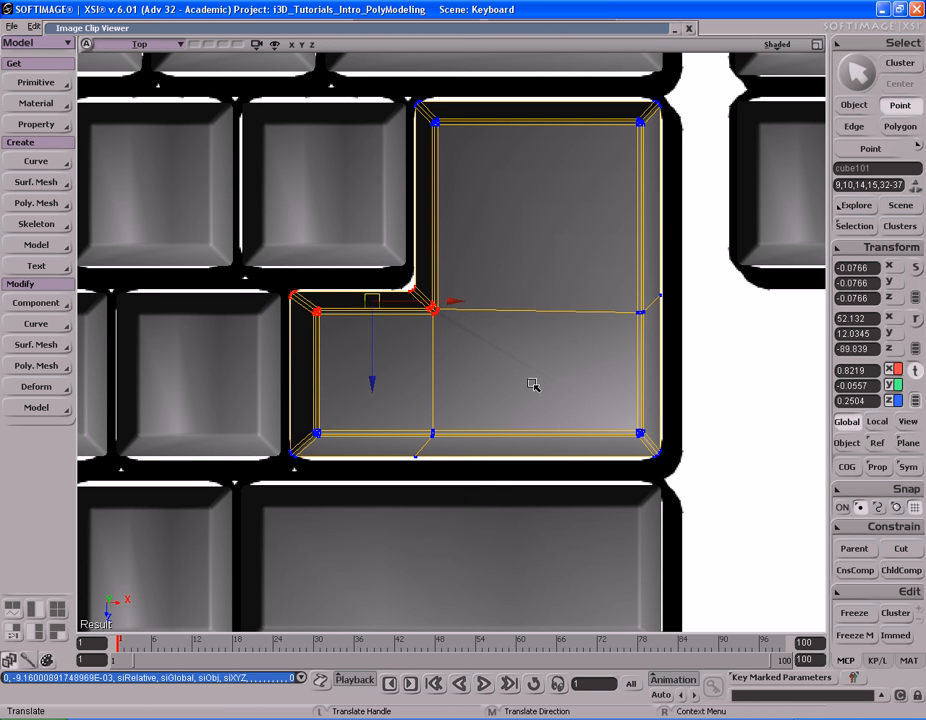
{"action": "key", "text": "s"}
{"action": "left_click_drag", "start_coordinate": [572, 343], "coordinate": [526, 407]}
{"action": "mouse_move", "coordinate": [526, 407]}
{"action": "middle_mouse_down"}
{"action": "mouse_move", "coordinate": [508, 376]}
{"action": "mouse_move", "coordinate": [531, 383]}
{"action": "middle_mouse_up"}
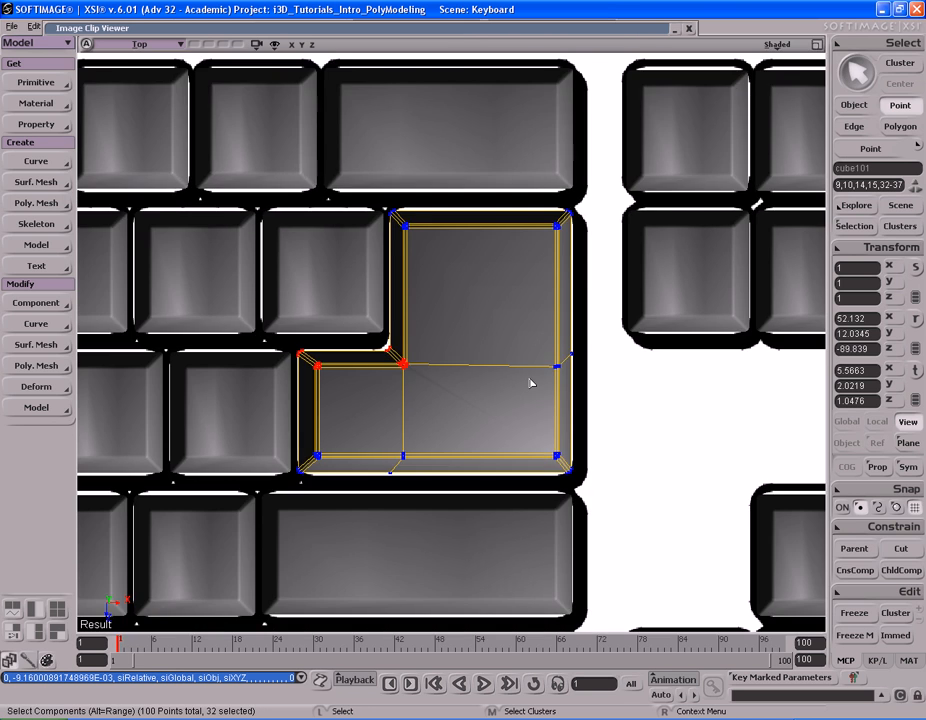
Inspect the Enter key's bevels and top shading from several sides in the Camera view and save the scene.
{"action": "key", "text": "F12"}
{"action": "key", "text": "F12"}
{"action": "key", "text": "s"}
{"action": "left_click_drag", "start_coordinate": [672, 292], "coordinate": [645, 345]}
{"action": "right_click_drag", "start_coordinate": [645, 345], "coordinate": [564, 350]}
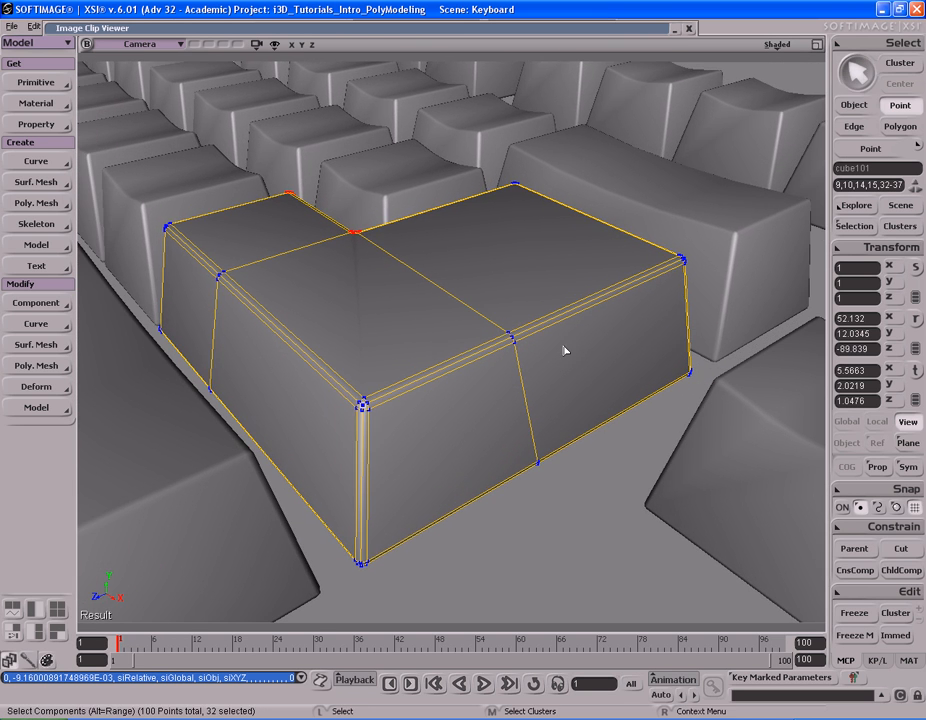
{"action": "key", "text": "s"}
{"action": "right_click_drag", "start_coordinate": [490, 316], "coordinate": [554, 306]}
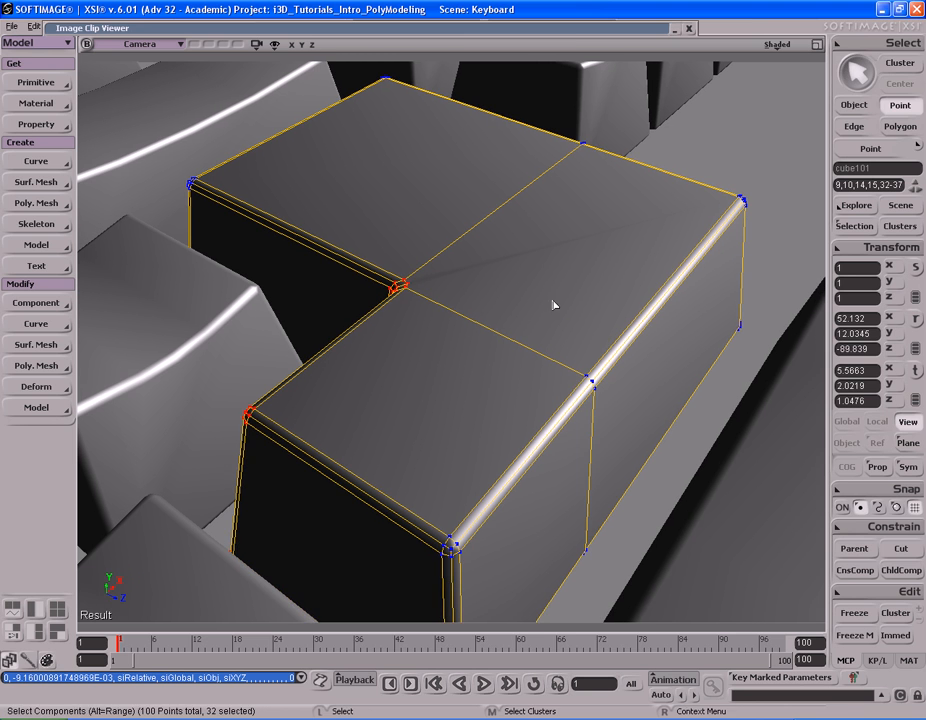
{"action": "key", "text": "ctrl+s"}
Select only the Enter key's three large top polygons and convert the selection to their adjacent edges.
{"action": "key", "text": "u"}
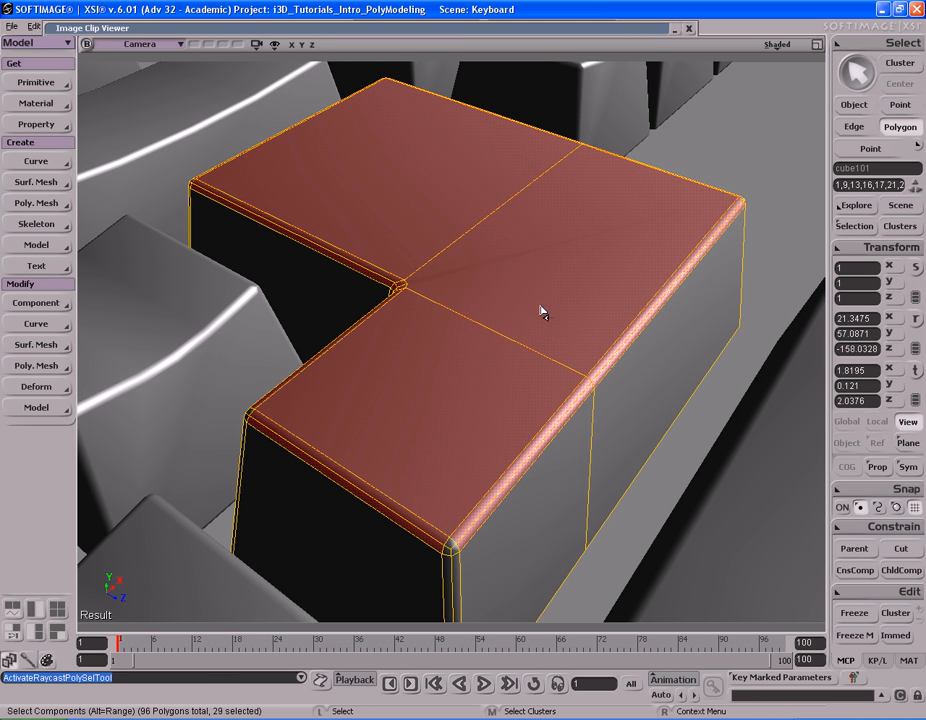
{"action": "mouse_move", "coordinate": [445, 178]}
{"action": "left_mouse_down"}
{"action": "mouse_move", "coordinate": [521, 316]}
{"action": "mouse_move", "coordinate": [504, 357]}
{"action": "left_mouse_up"}
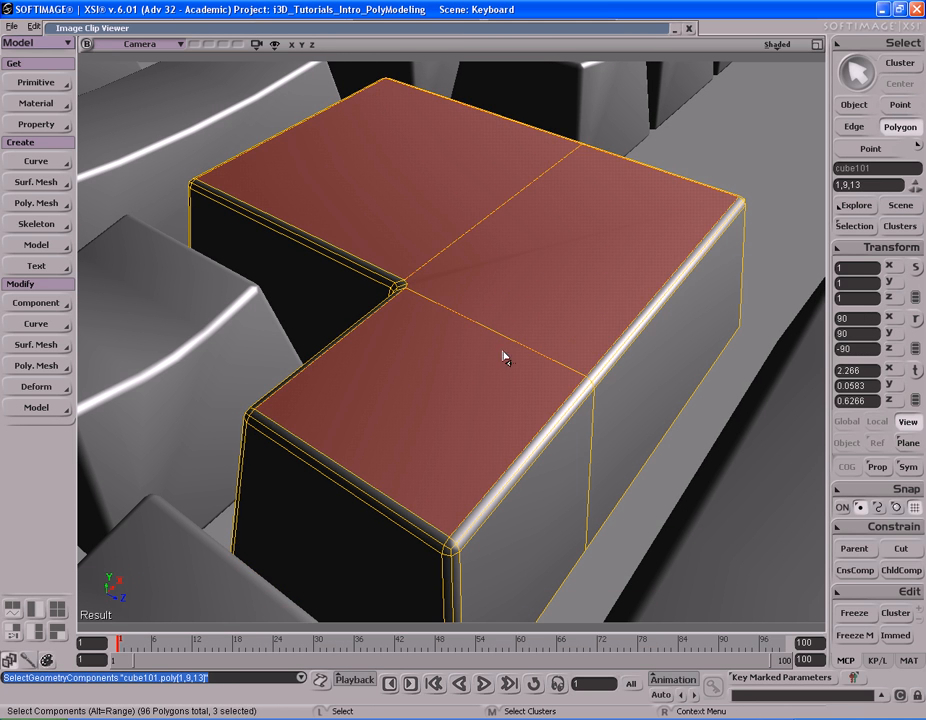
{"action": "right_click", "coordinate": [554, 243]}
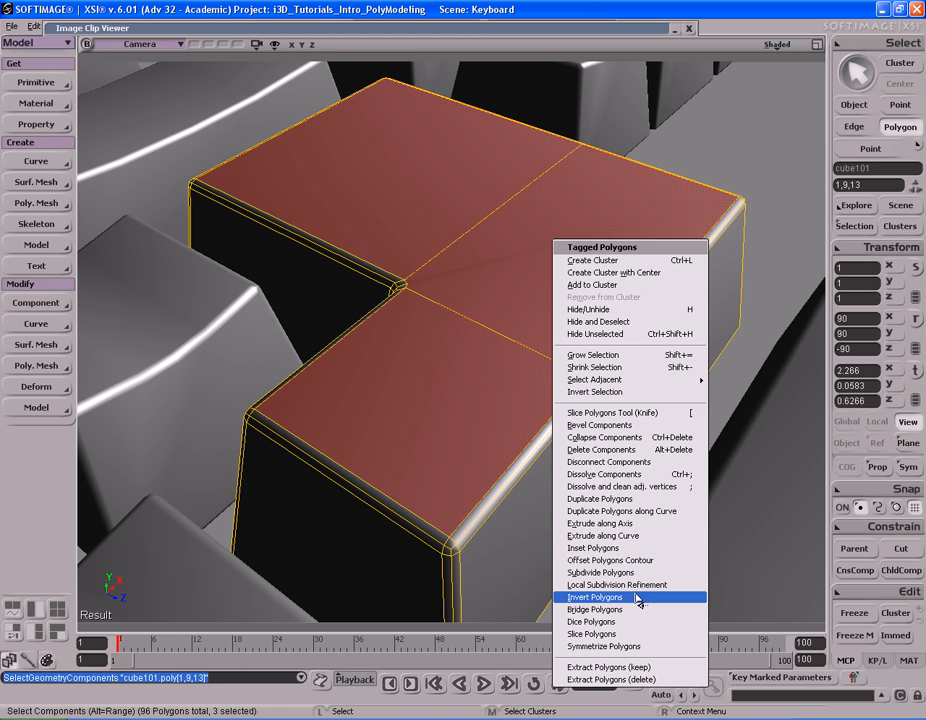
{"action": "mouse_move", "coordinate": [665, 384]}
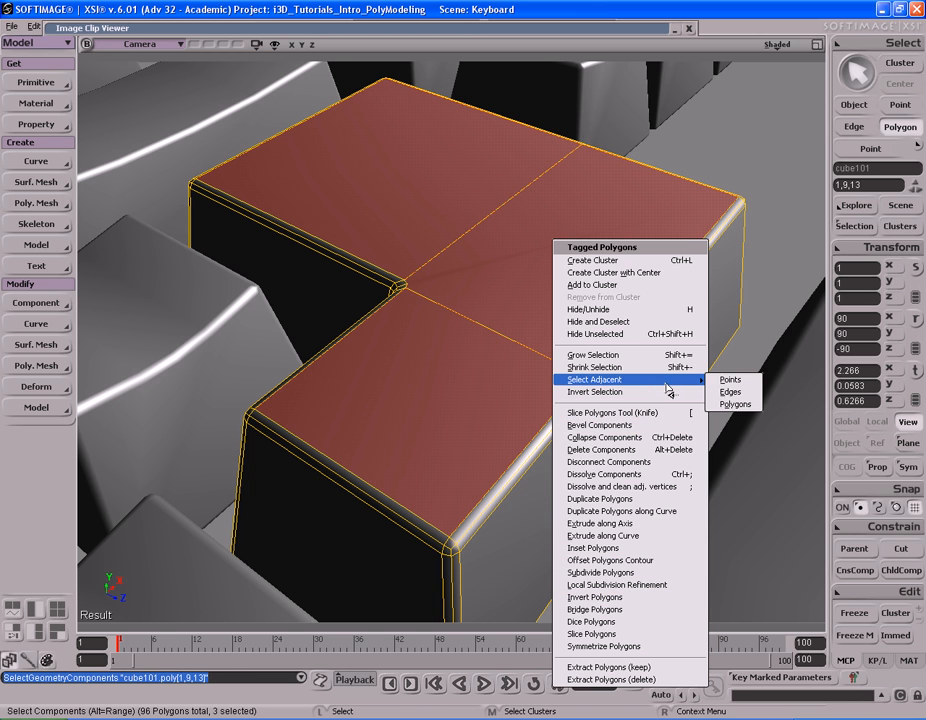
{"action": "left_click", "coordinate": [735, 393]}
Mark the top face's selected edges as hard and close the Mark HardEdge/Vertex properties.
{"action": "right_click", "coordinate": [564, 246]}
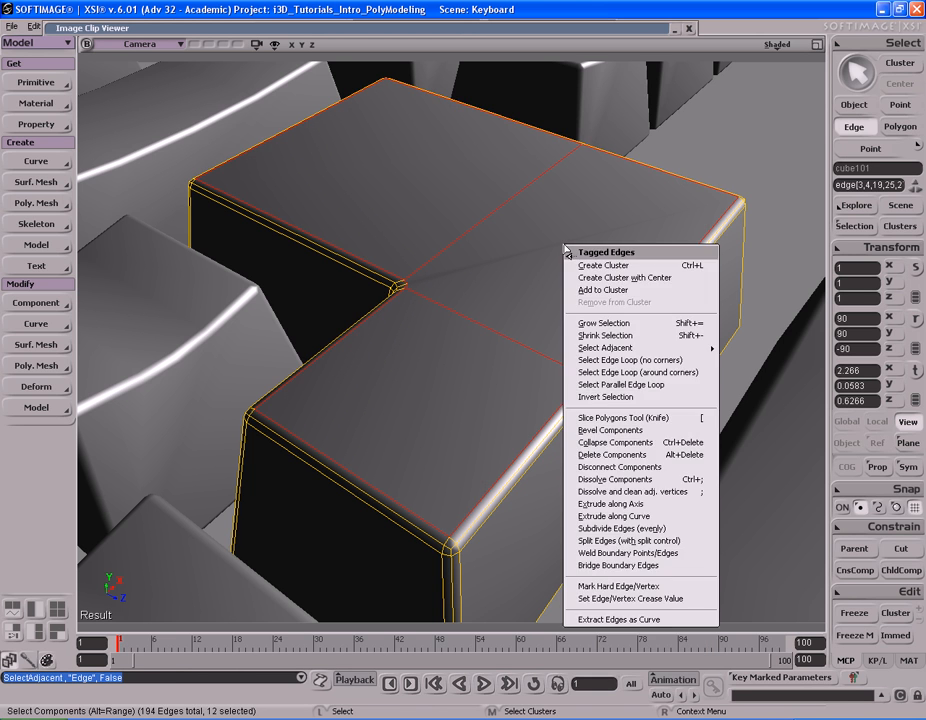
{"action": "left_click", "coordinate": [645, 587]}
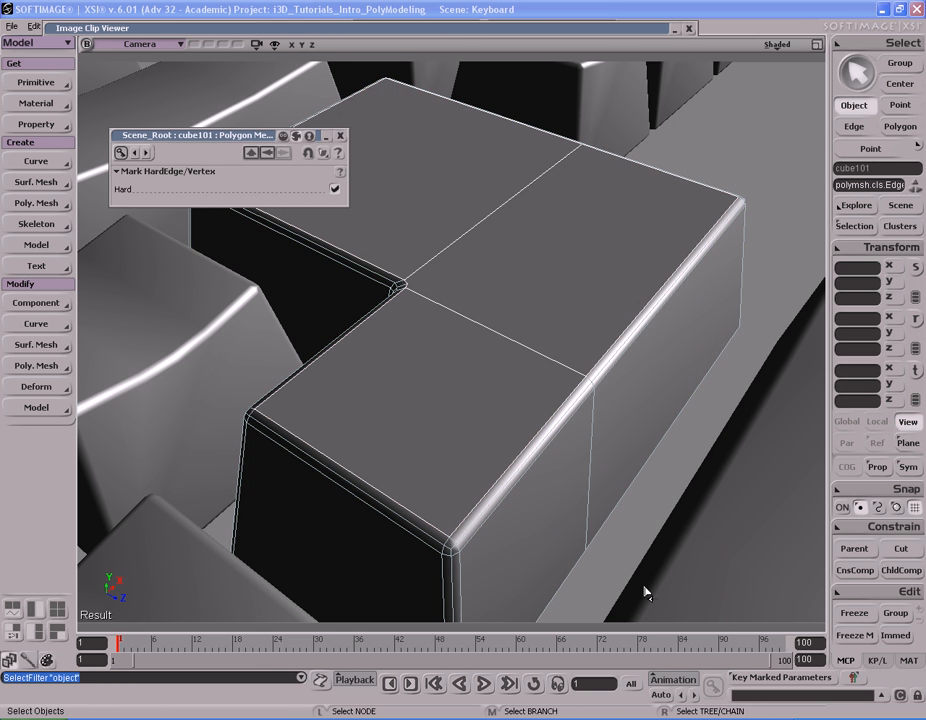
{"action": "left_click", "coordinate": [340, 136]}
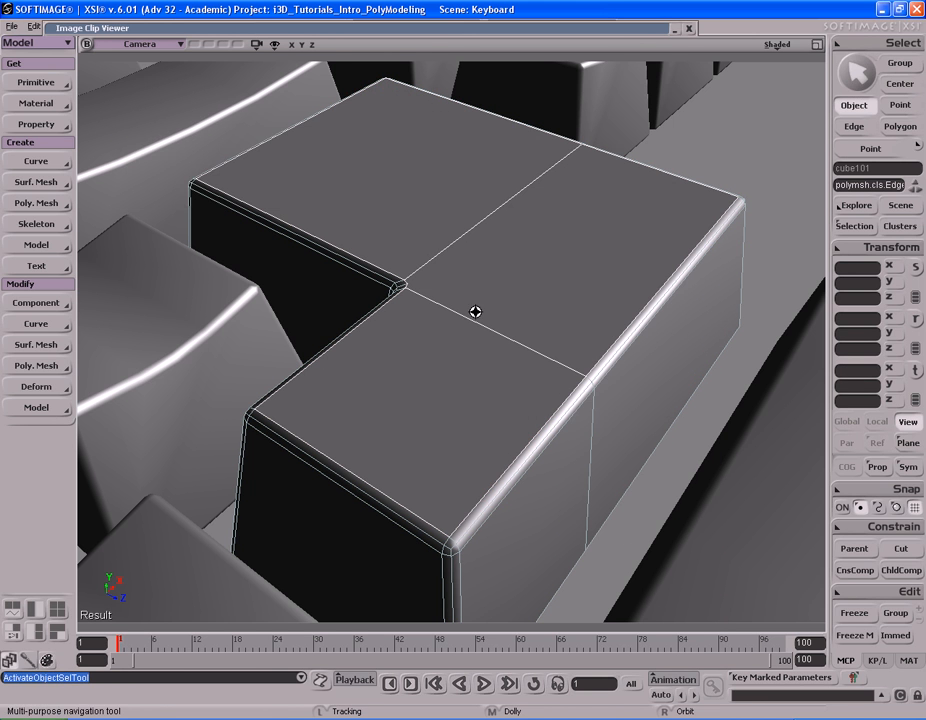
Deselect everything and preview the Enter key in a render region, hiding the region after the check.
{"action": "key", "text": "s"}
{"action": "middle_click_drag", "start_coordinate": [495, 317], "coordinate": [680, 211]}
{"action": "left_click", "coordinate": [679, 212]}
{"action": "key", "text": "q"}
{"action": "left_click_drag", "start_coordinate": [351, 271], "coordinate": [543, 456]}
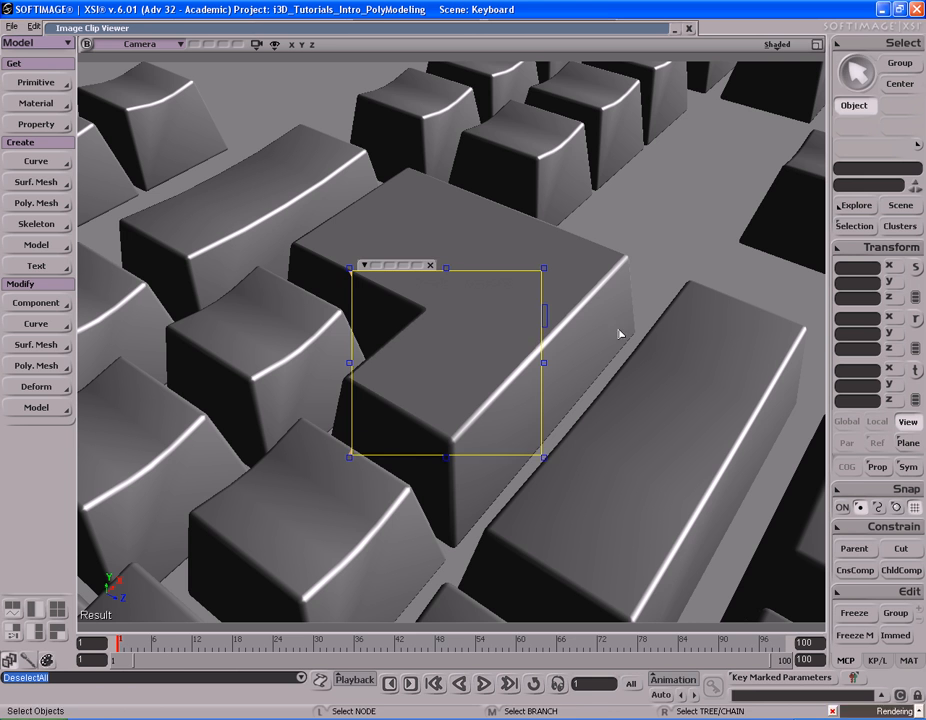
{"action": "key", "text": "q"}
{"action": "middle_click", "coordinate": [629, 299]}
Examine the finished Enter key beside its neighbouring keys and the whole keyboard from several angles.
{"action": "key", "text": "s"}
{"action": "right_click_drag", "start_coordinate": [629, 299], "coordinate": [502, 314]}
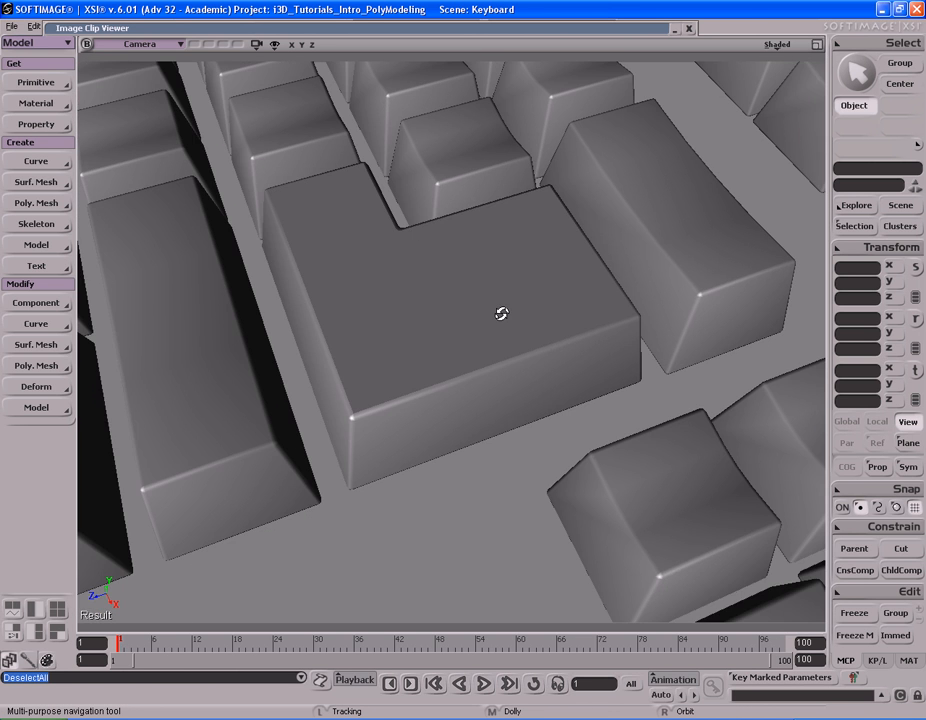
{"action": "middle_click_drag", "start_coordinate": [502, 314], "coordinate": [589, 314]}
{"action": "right_click_drag", "start_coordinate": [589, 314], "coordinate": [306, 287]}
{"action": "middle_click_drag", "start_coordinate": [306, 287], "coordinate": [588, 291]}
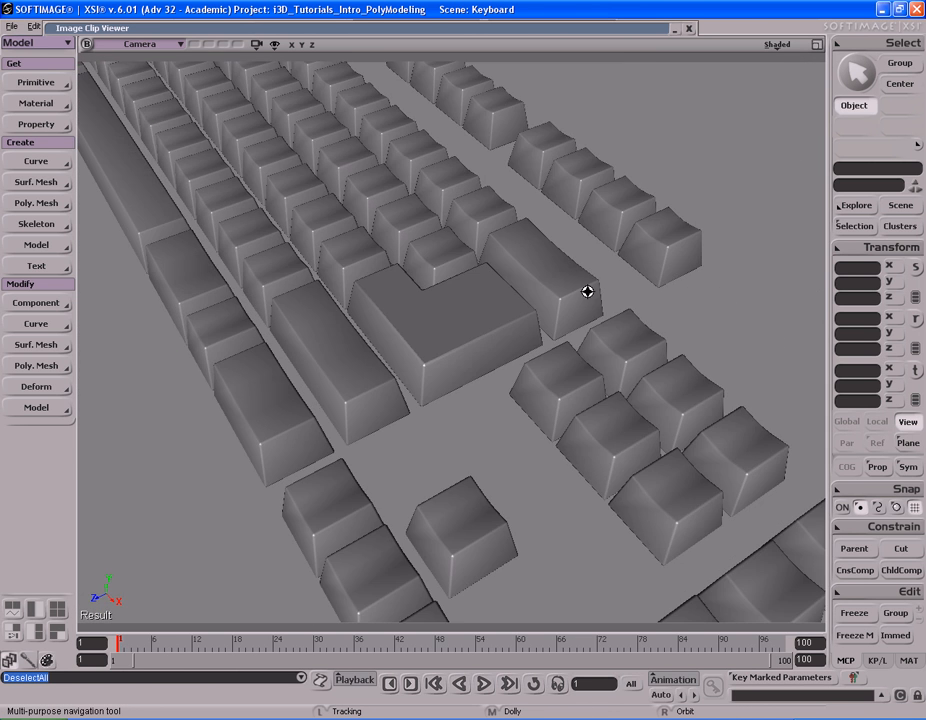
{"action": "right_click_drag", "start_coordinate": [587, 291], "coordinate": [407, 291]}
{"action": "middle_click_drag", "start_coordinate": [407, 291], "coordinate": [614, 291]}
{"action": "right_click_drag", "start_coordinate": [614, 291], "coordinate": [440, 310]}
{"action": "middle_click_drag", "start_coordinate": [440, 310], "coordinate": [494, 328]}
{"action": "left_click_drag", "start_coordinate": [494, 328], "coordinate": [590, 270]}
{"action": "mouse_move", "coordinate": [590, 270]}
{"action": "right_mouse_down"}
{"action": "mouse_move", "coordinate": [515, 327]}
{"action": "mouse_move", "coordinate": [521, 312]}
{"action": "right_mouse_up"}
Preview the whole keyboard in a render region, hide the region and save the scene.
{"action": "key", "text": "q"}
{"action": "mouse_move", "coordinate": [183, 181]}
{"action": "left_mouse_down"}
{"action": "mouse_move", "coordinate": [581, 411]}
{"action": "mouse_move", "coordinate": [716, 468]}
{"action": "left_mouse_up"}
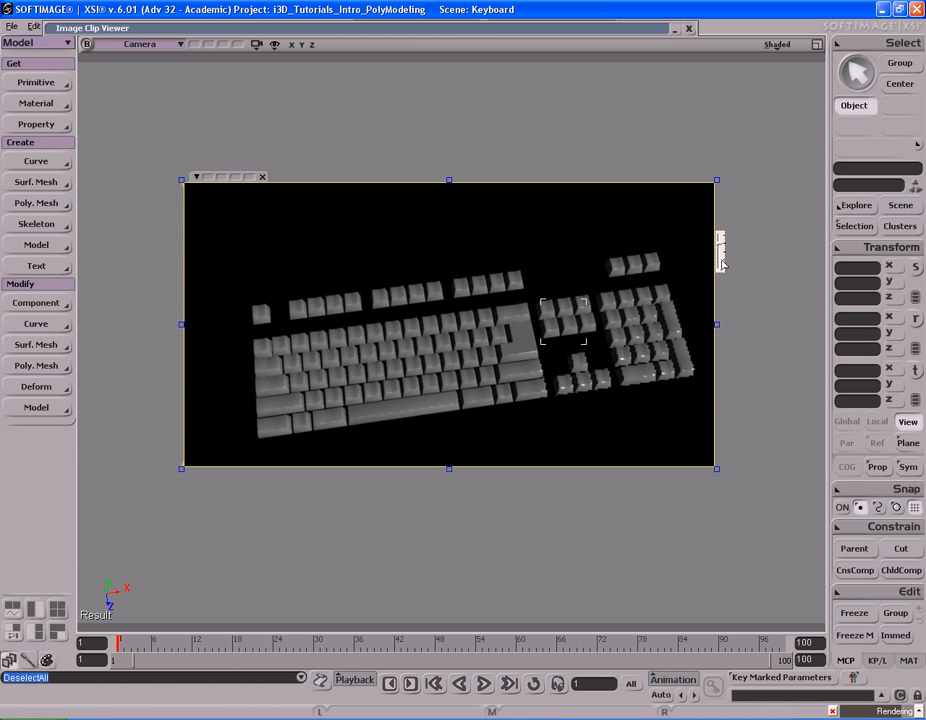
{"action": "key", "text": "q"}
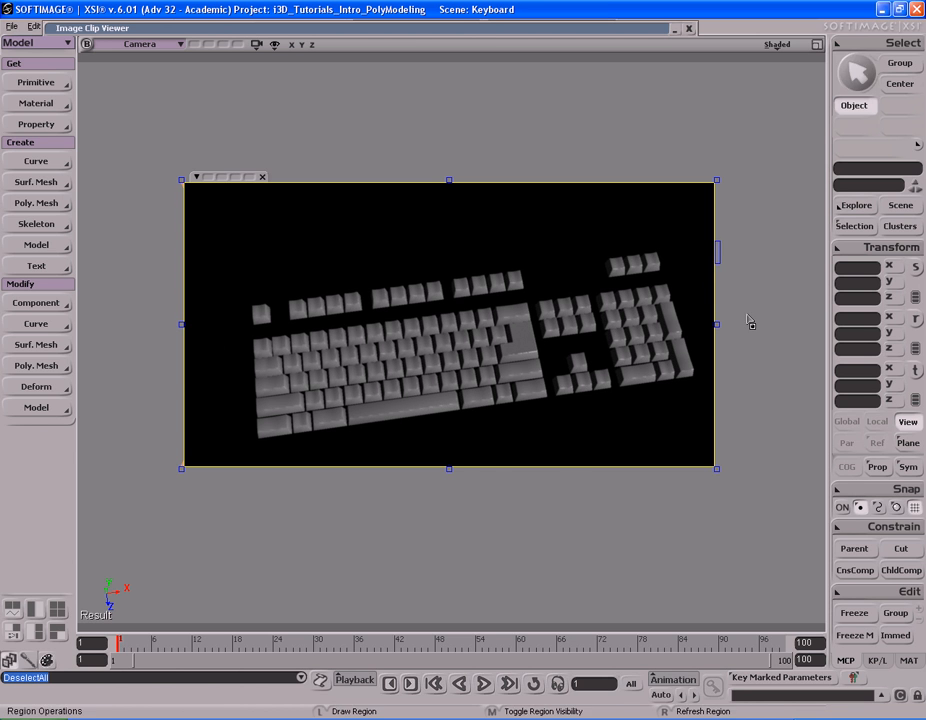
{"action": "middle_click", "coordinate": [751, 325]}
{"action": "key", "text": "s"}
{"action": "right_click_drag", "start_coordinate": [641, 388], "coordinate": [643, 366]}
{"action": "key", "text": "ctrl+s"}
Consult the reference keyboard photo, collapse its viewer and frame the entire keyboard in the Top view.
{"action": "left_click", "coordinate": [492, 33]}
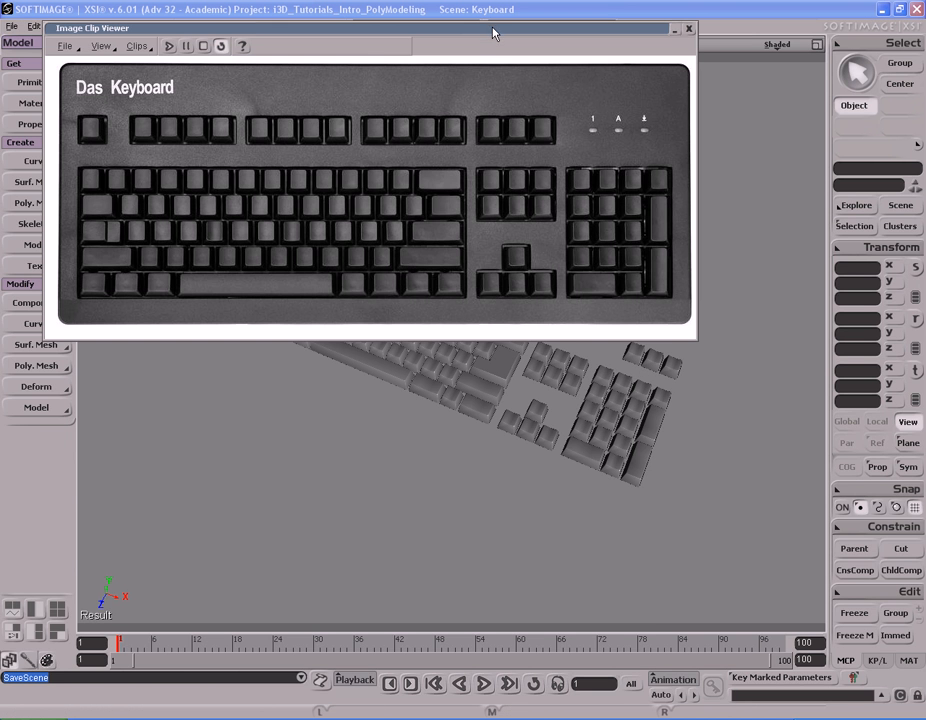
{"action": "double_click", "coordinate": [559, 29]}
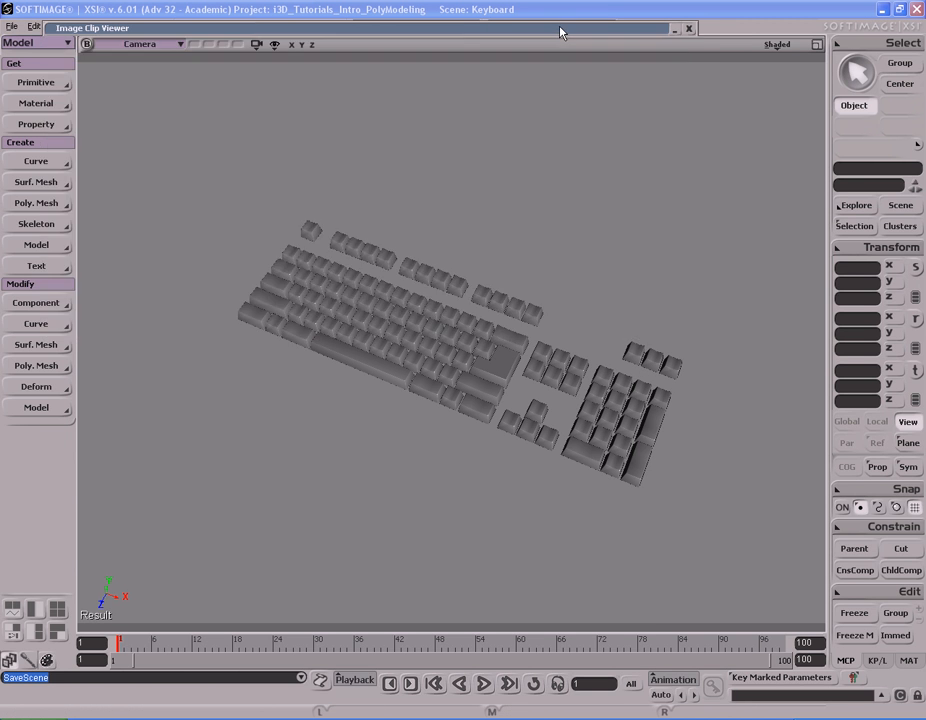
{"action": "key", "text": "F12"}
{"action": "key", "text": "F12"}
{"action": "key", "text": "a"}
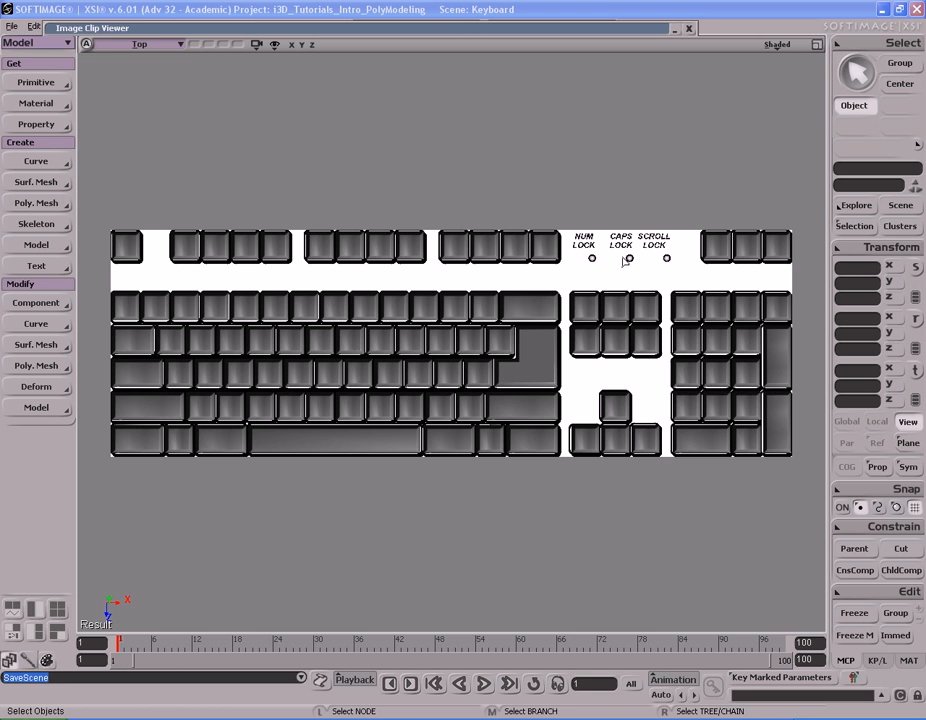
{"action": "left_click", "coordinate": [36, 82]}
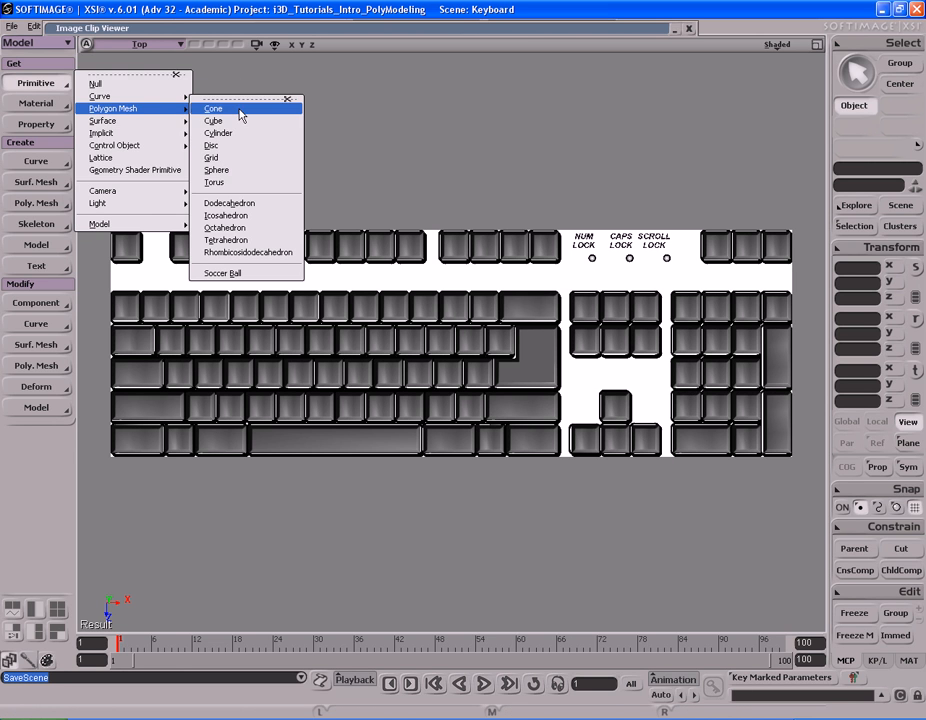
{"action": "left_click", "coordinate": [269, 73]}
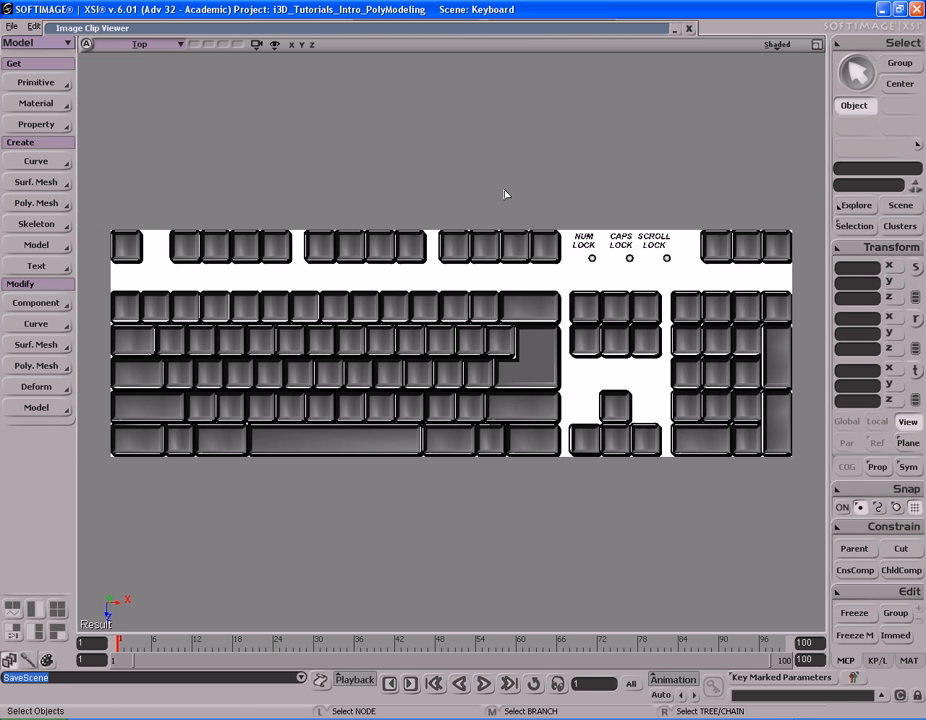